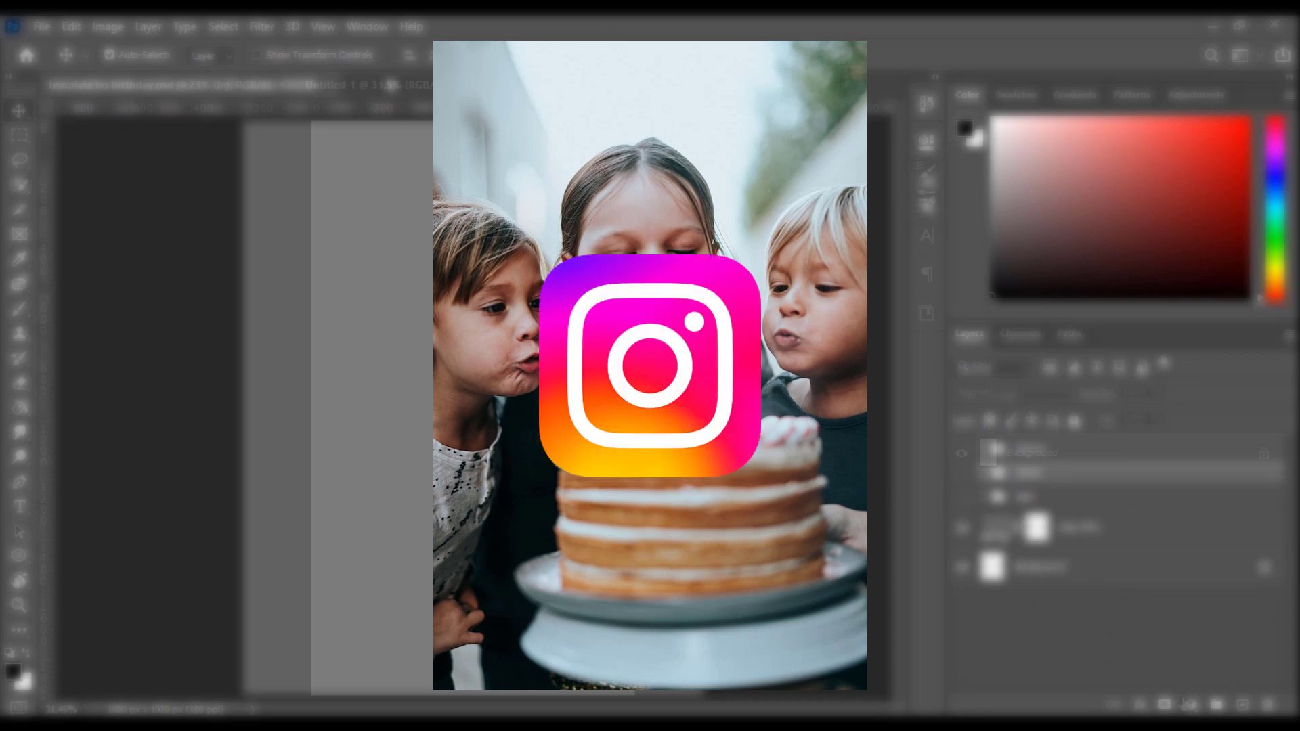
left_click(1186, 705)
left_click(1161, 369)
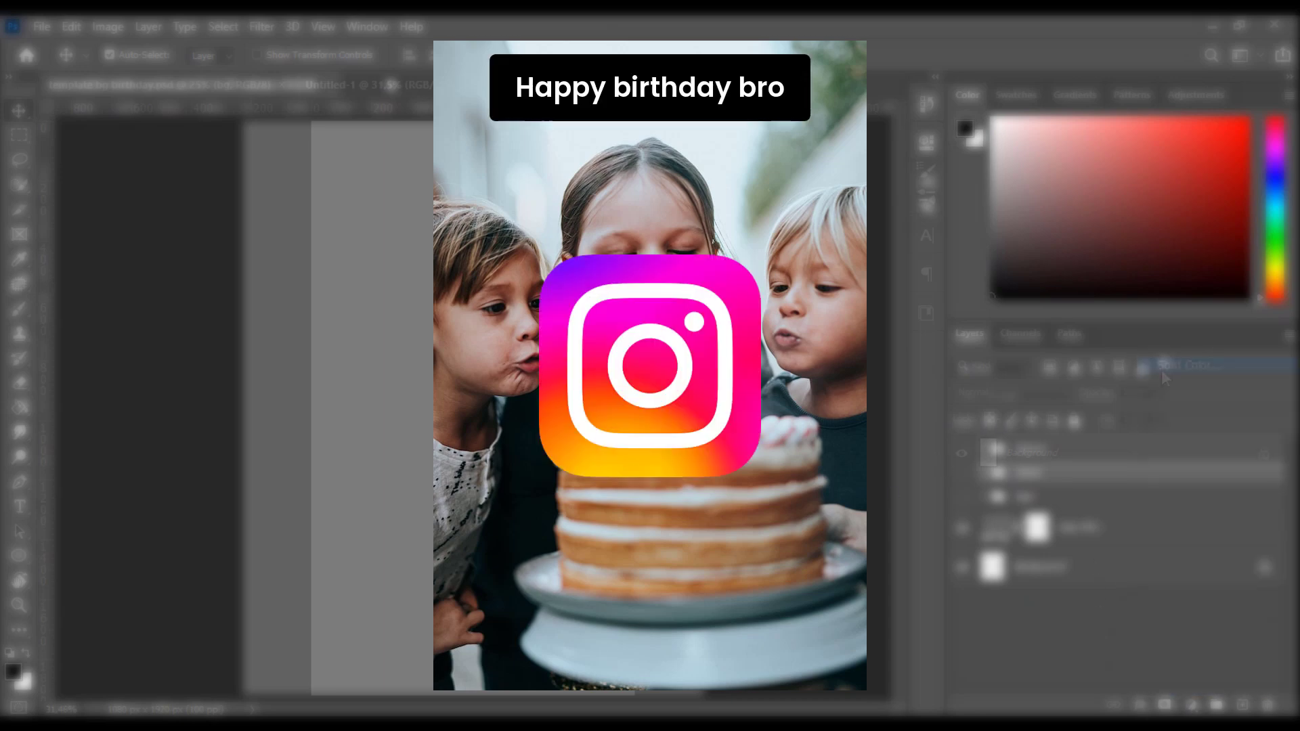
type("d2")
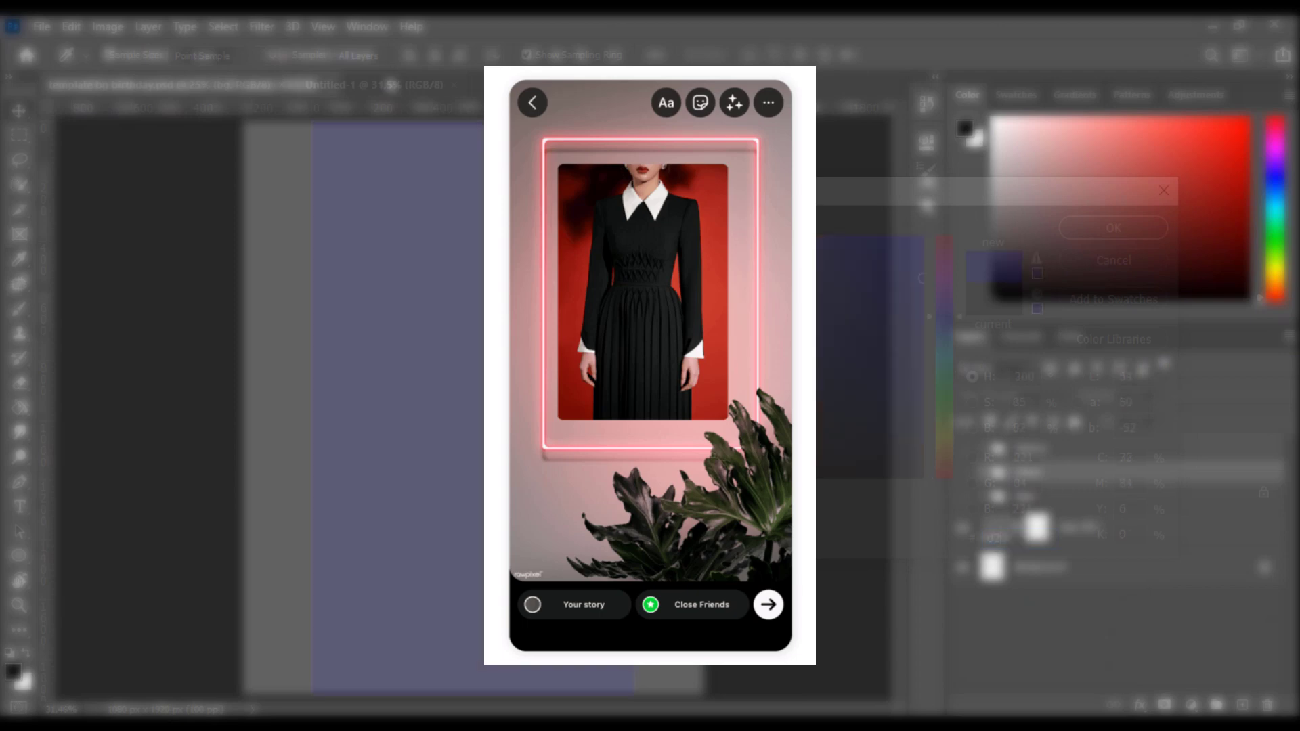
type("d2d2")
left_click(1111, 229)
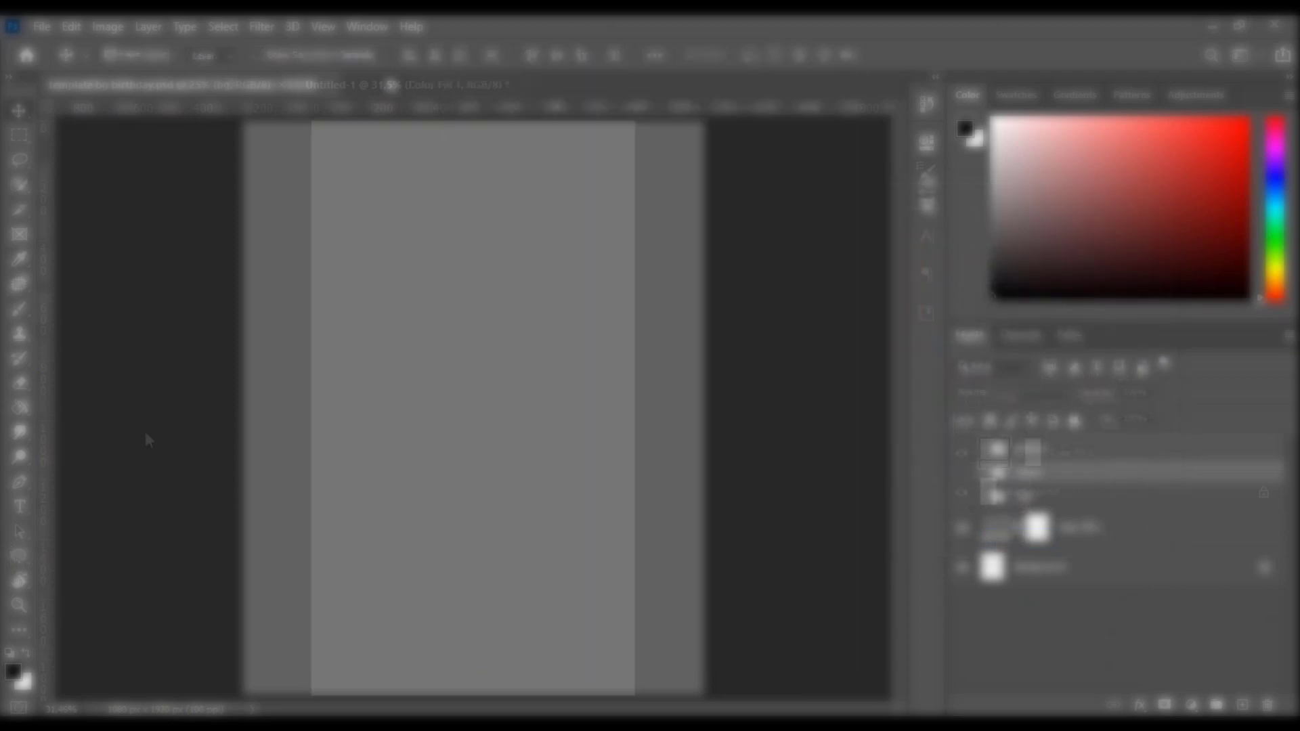
right_click(19, 556)
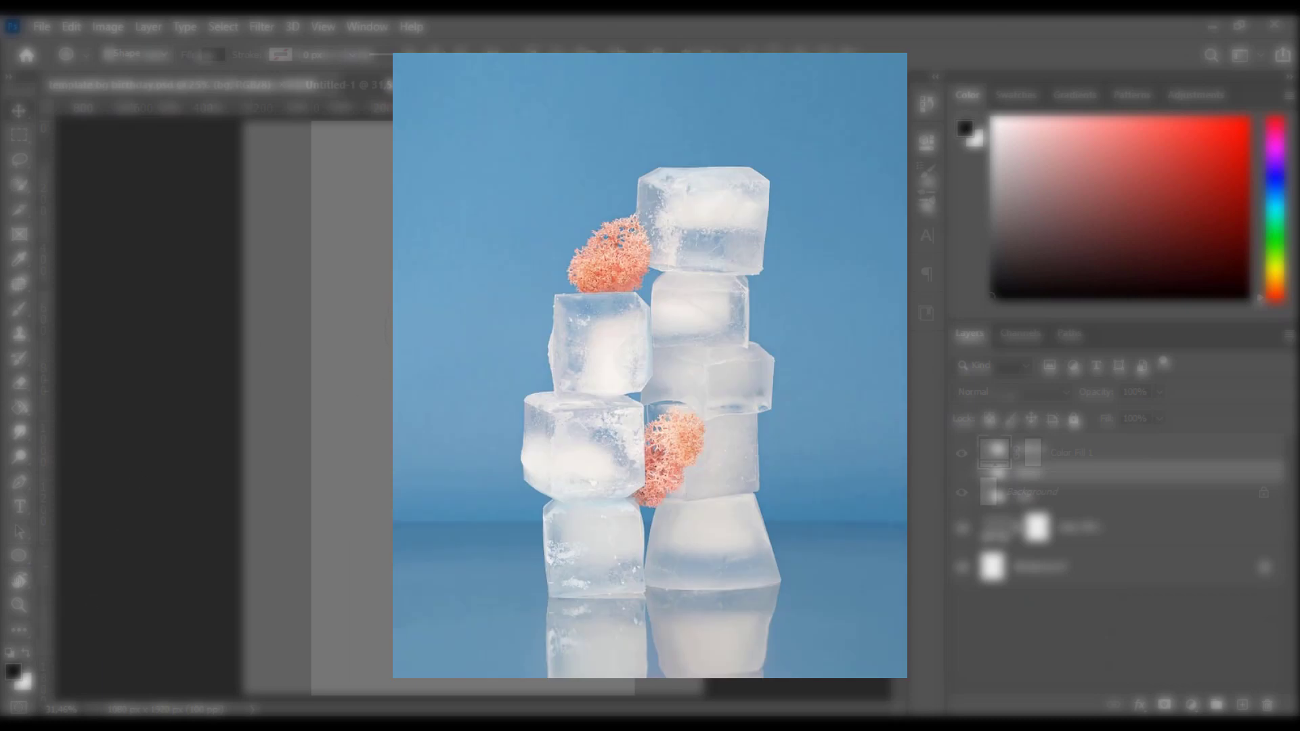
left_click_drag(385, 295, 465, 406)
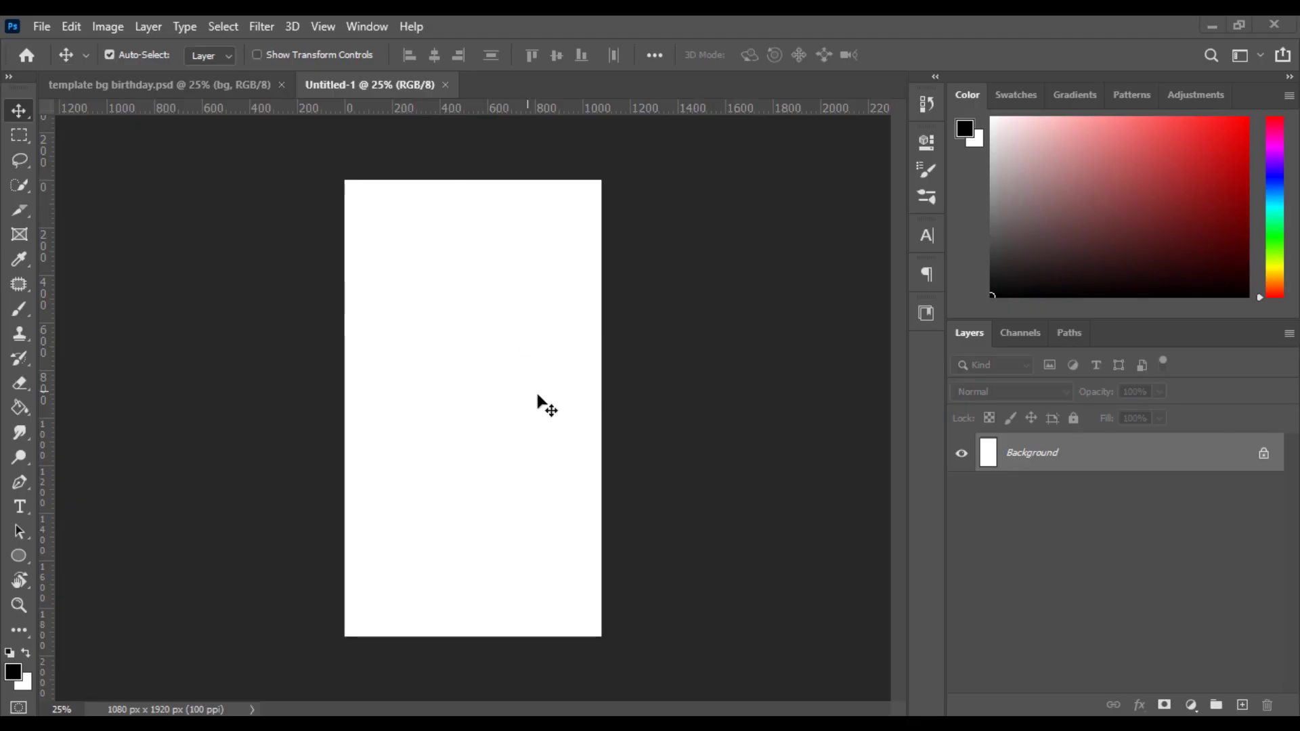
Add a solid colour fill layer in light grey #d2d2d2 above the white background
scroll(537, 397, "up", 2)
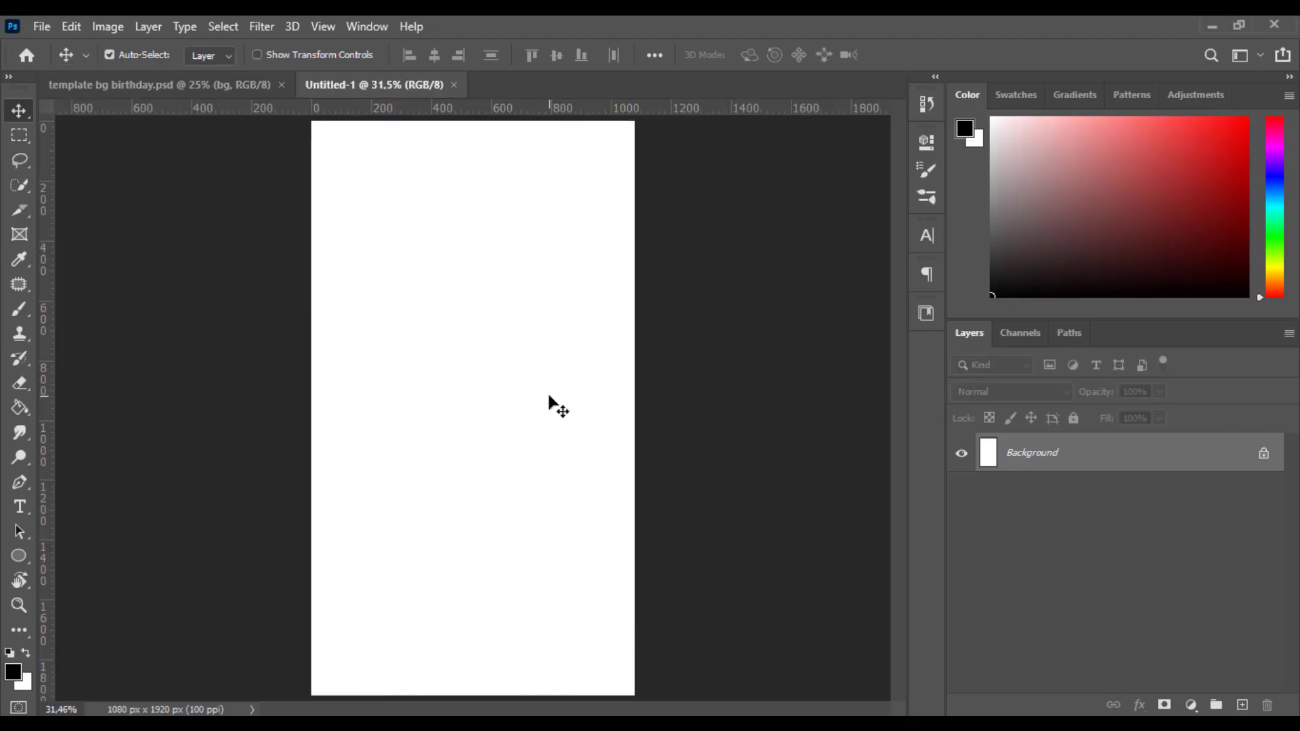
left_click(1191, 705)
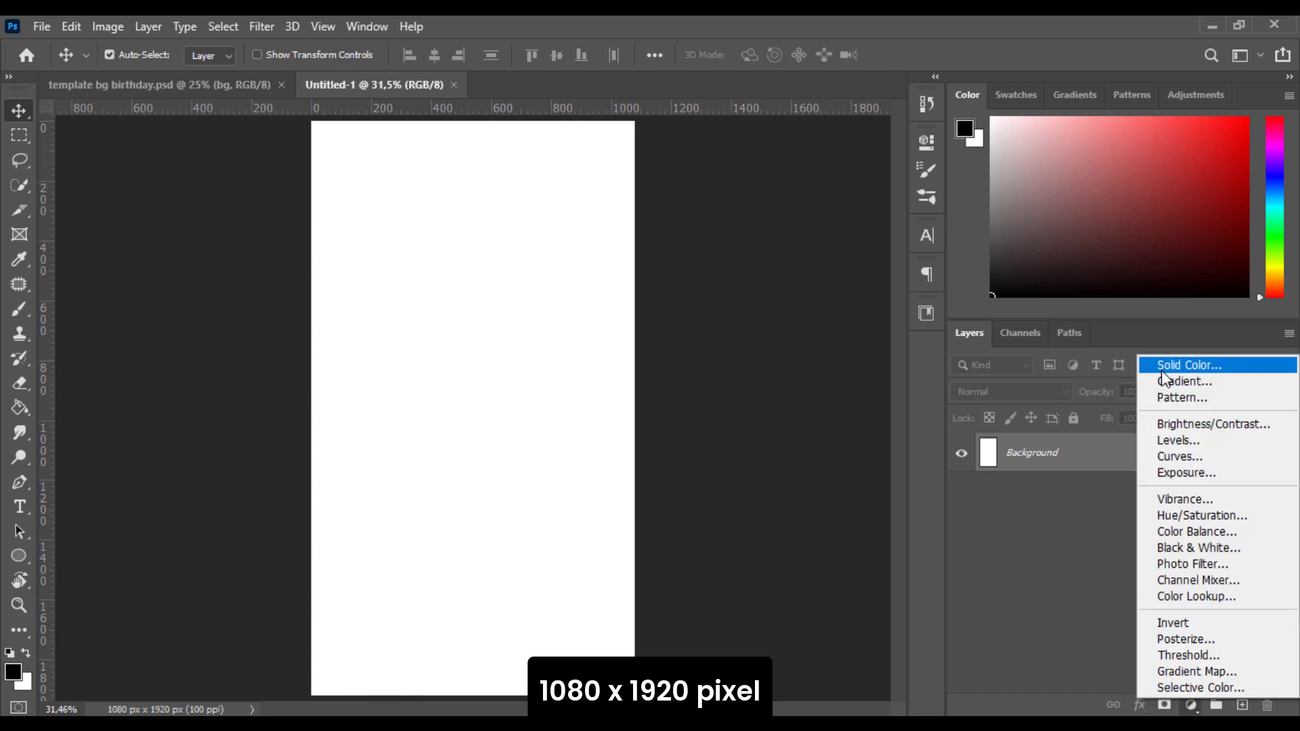
left_click(1151, 367)
type("d3d3d3")
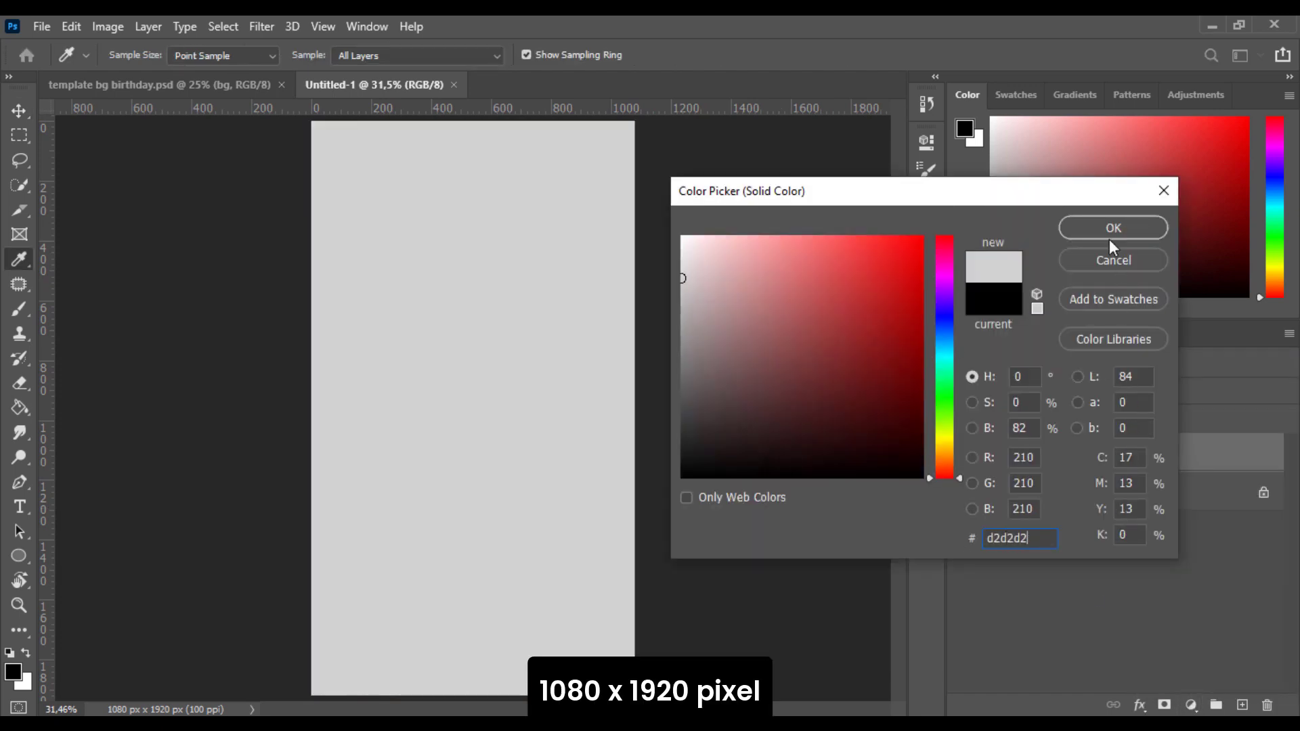
left_click(1113, 228)
Draw a black circle about 267 px in diameter with the Ellipse tool, left of the canvas centre
right_click(15, 558)
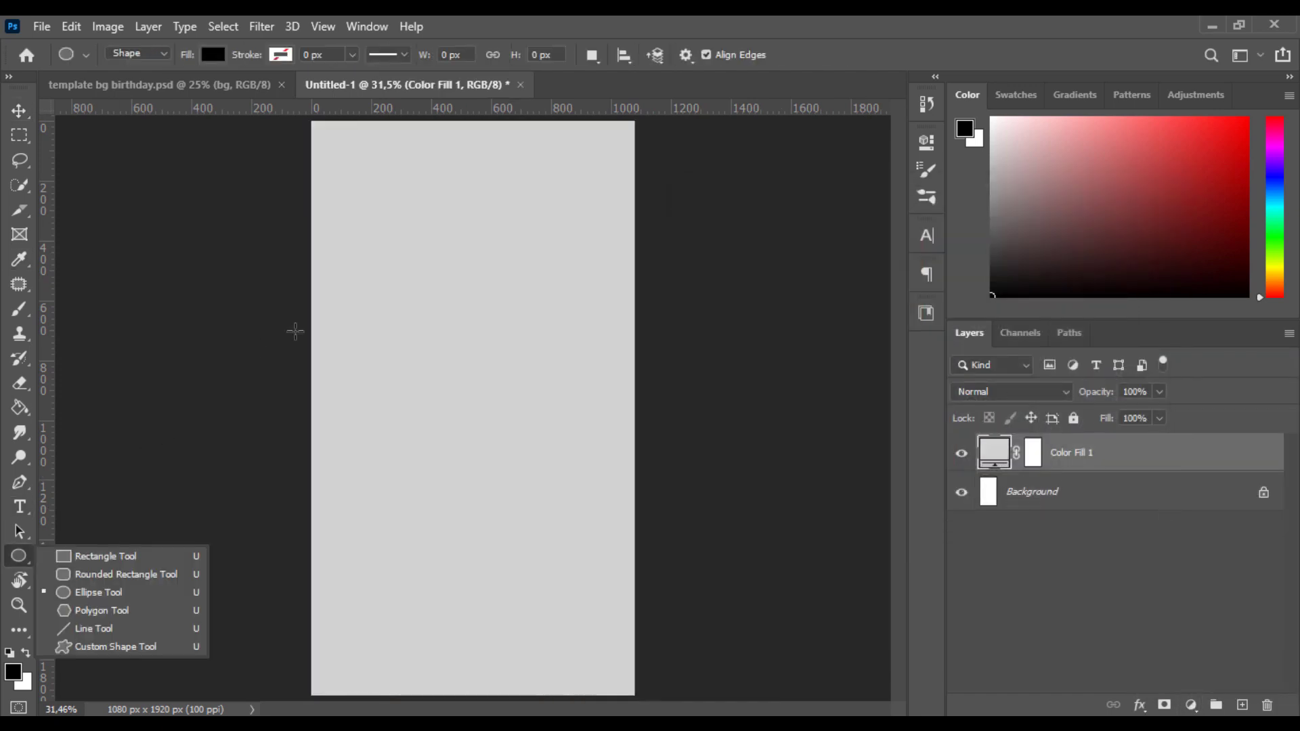
left_click(95, 595)
left_click_drag(385, 296, 464, 403)
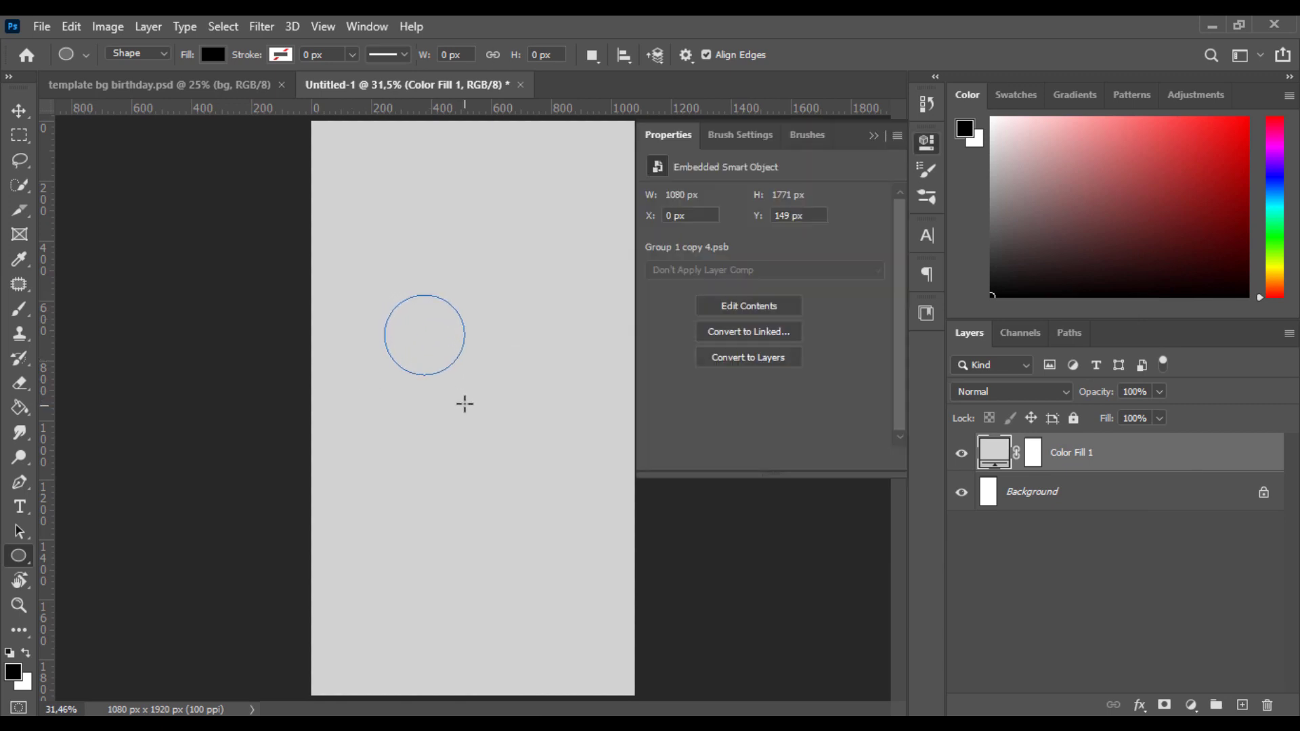
left_click(656, 286)
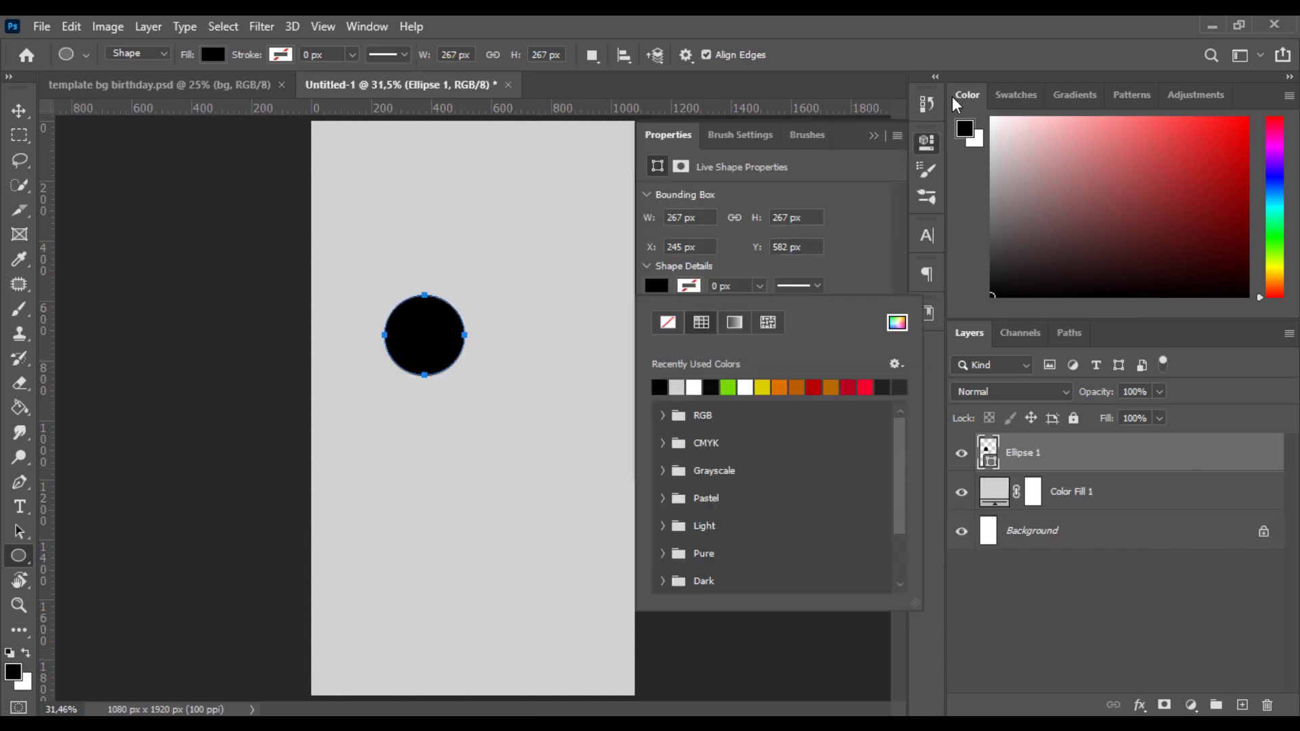
left_click(927, 143)
Duplicate the black circle twice and align the vertical centres of all three circles
left_click(19, 111)
left_click_drag(433, 334, 541, 346)
left_click_drag(429, 337, 492, 369)
left_click(1045, 537, "shift")
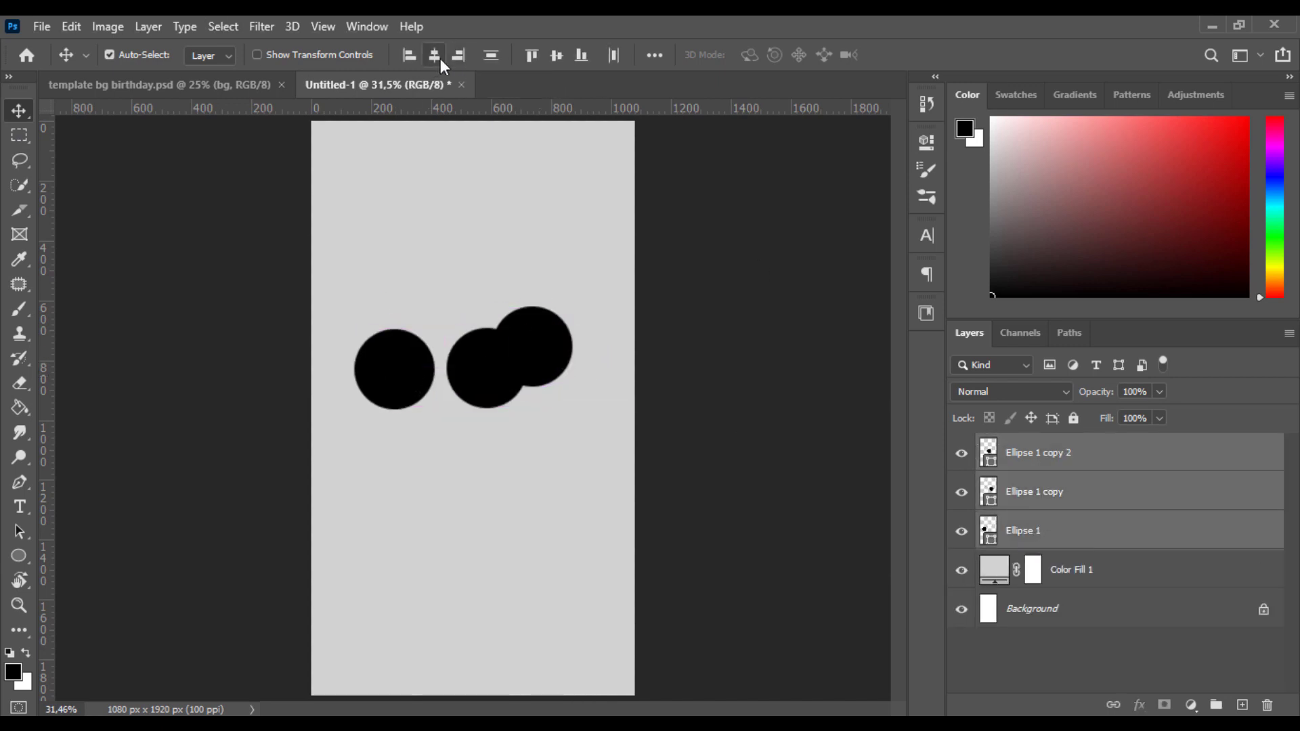
left_click(553, 55)
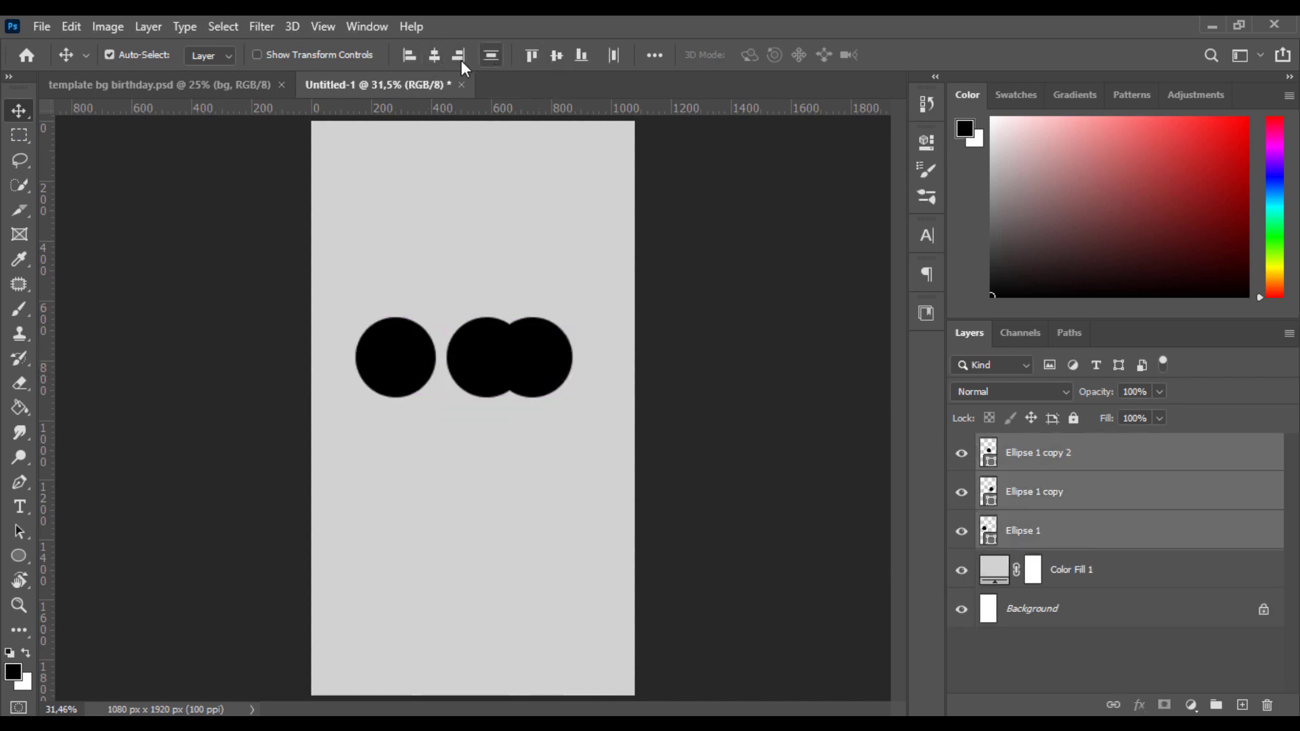
Distribute the three circles evenly with small gaps and centre the row on the canvas
left_click(746, 408)
left_click_drag(526, 354, 562, 354)
left_click(1083, 465)
left_click_drag(1078, 505, 1074, 441)
left_click(1069, 518, "shift")
left_click(613, 55)
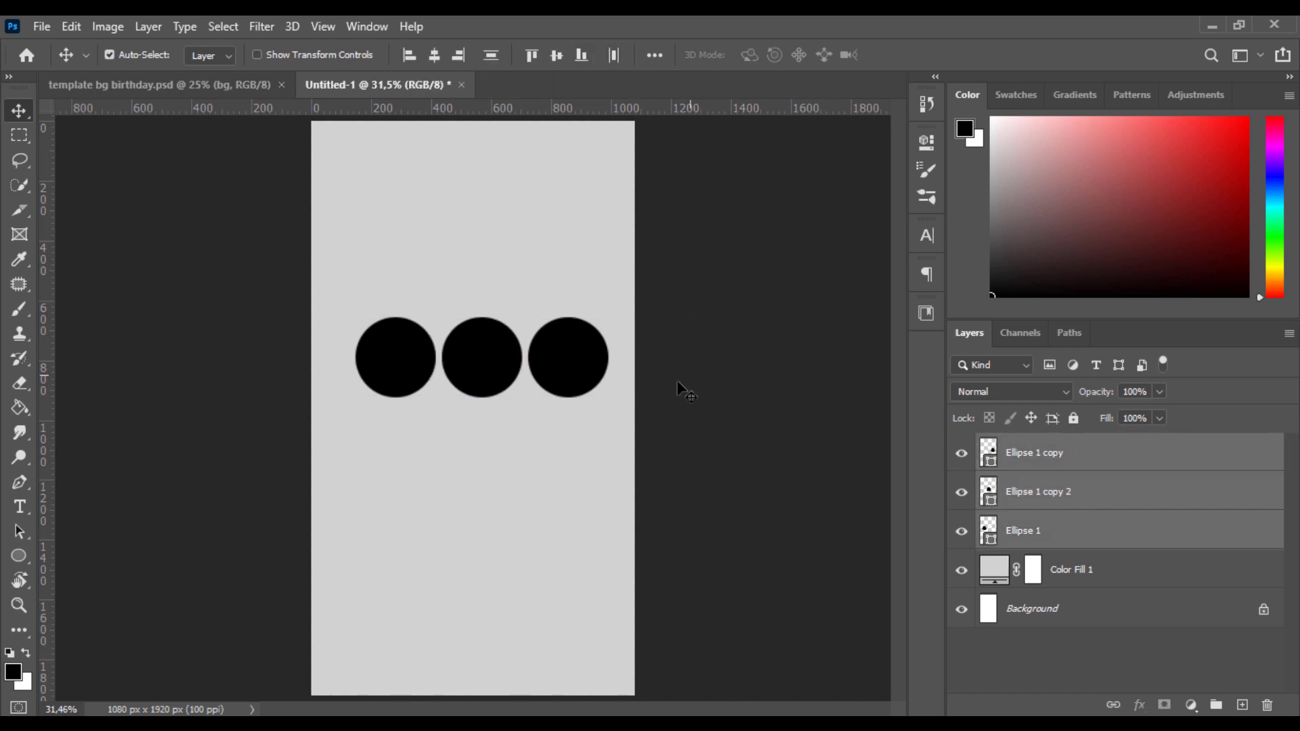
left_click_drag(589, 371, 581, 406)
left_click(754, 394)
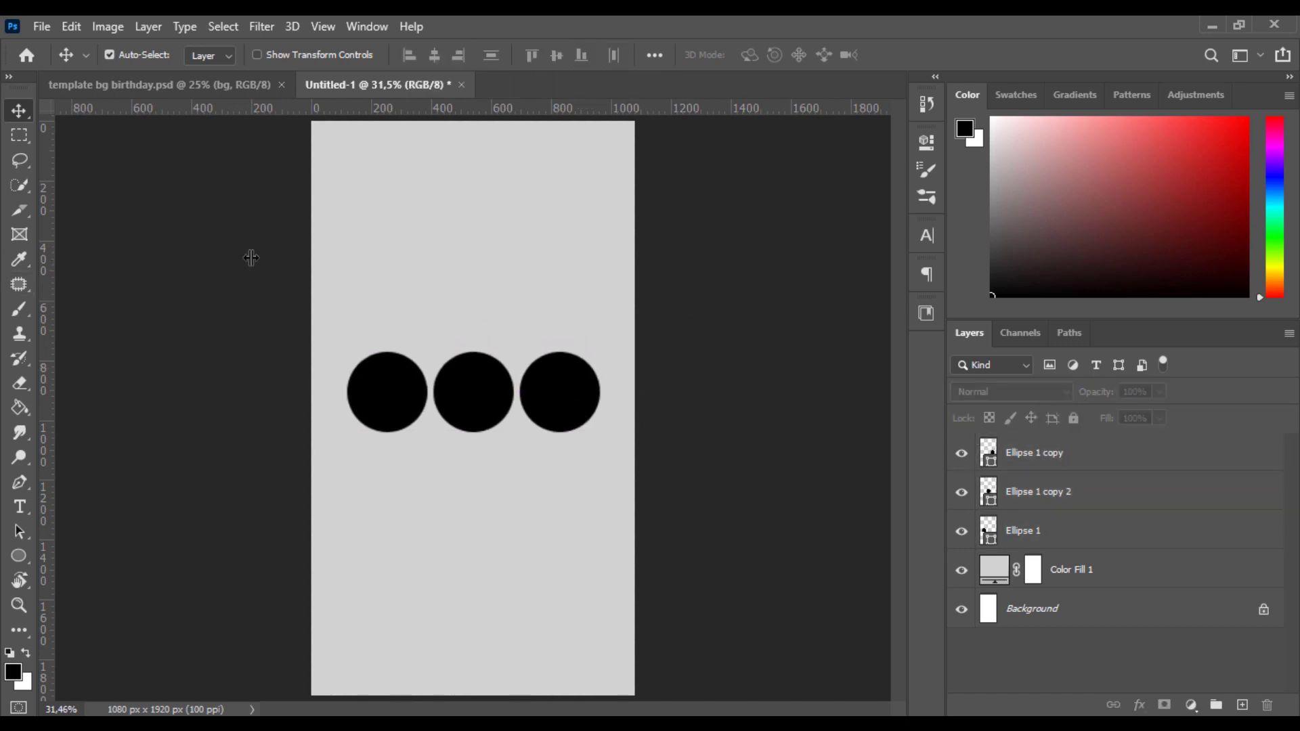
Place two vertical guides about 50 px inside the left and right edges of the canvas
left_click_drag(251, 258, 334, 258)
scroll(322, 242, "up", 9)
left_click_drag(49, 288, 738, 322)
left_click_drag(513, 710, 621, 706)
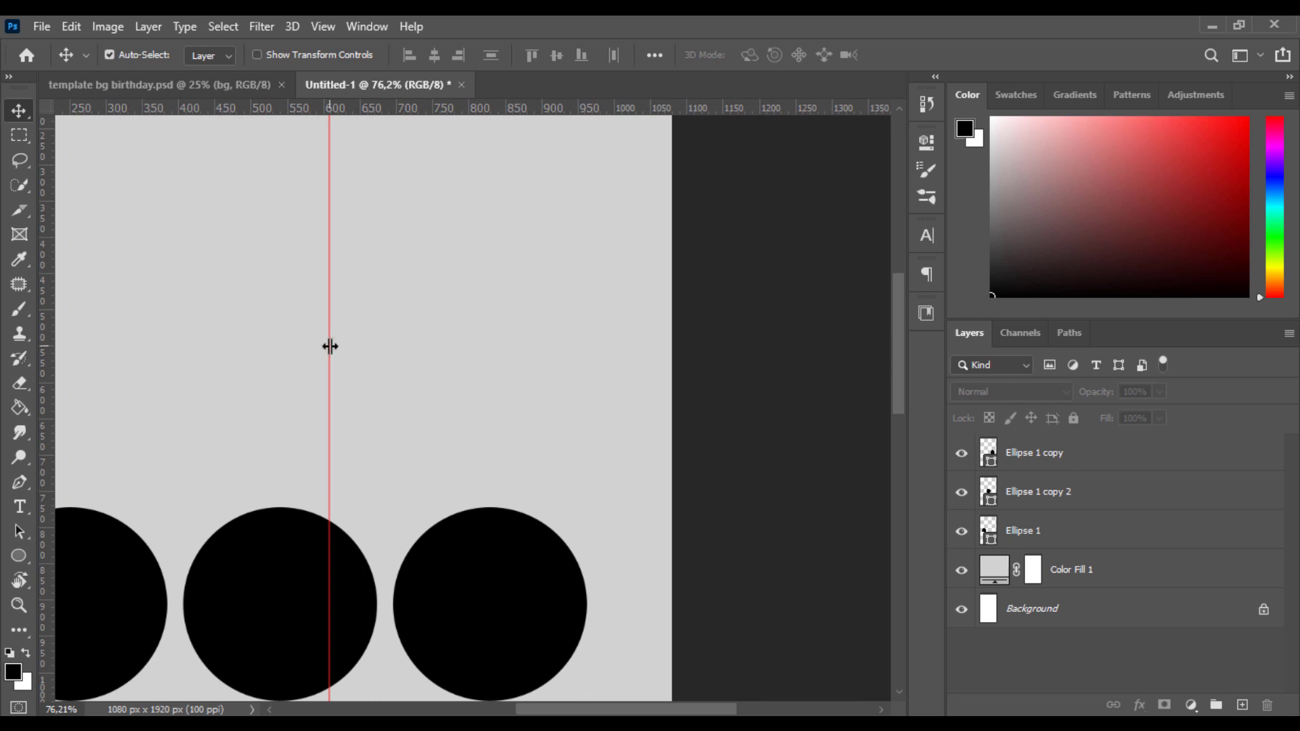
left_click_drag(330, 346, 637, 371)
Place two horizontal guides as margins just inside the top and bottom edges of the canvas
scroll(541, 343, "up", 5)
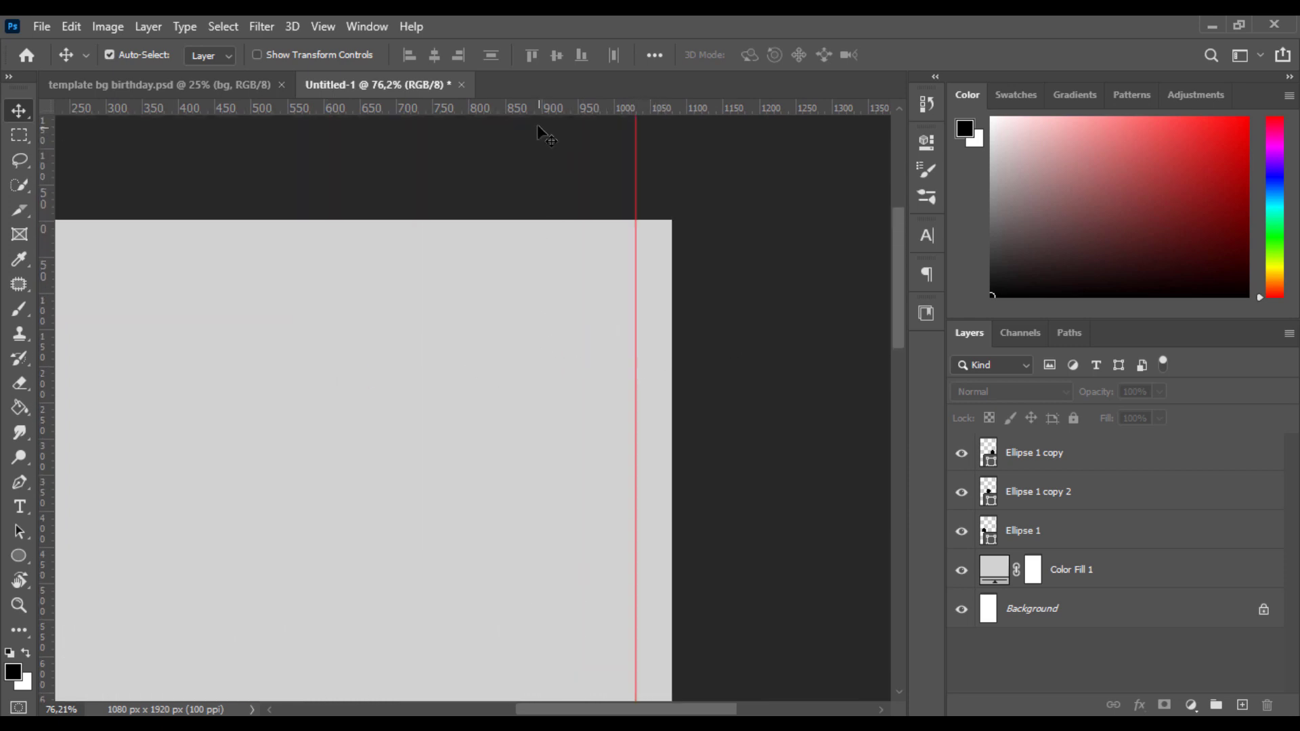
left_click_drag(540, 109, 543, 274)
scroll(557, 235, "up", 3)
scroll(547, 276, "down", 5)
scroll(550, 281, "down", 4)
left_click_drag(537, 108, 529, 644)
scroll(551, 520, "down", 4)
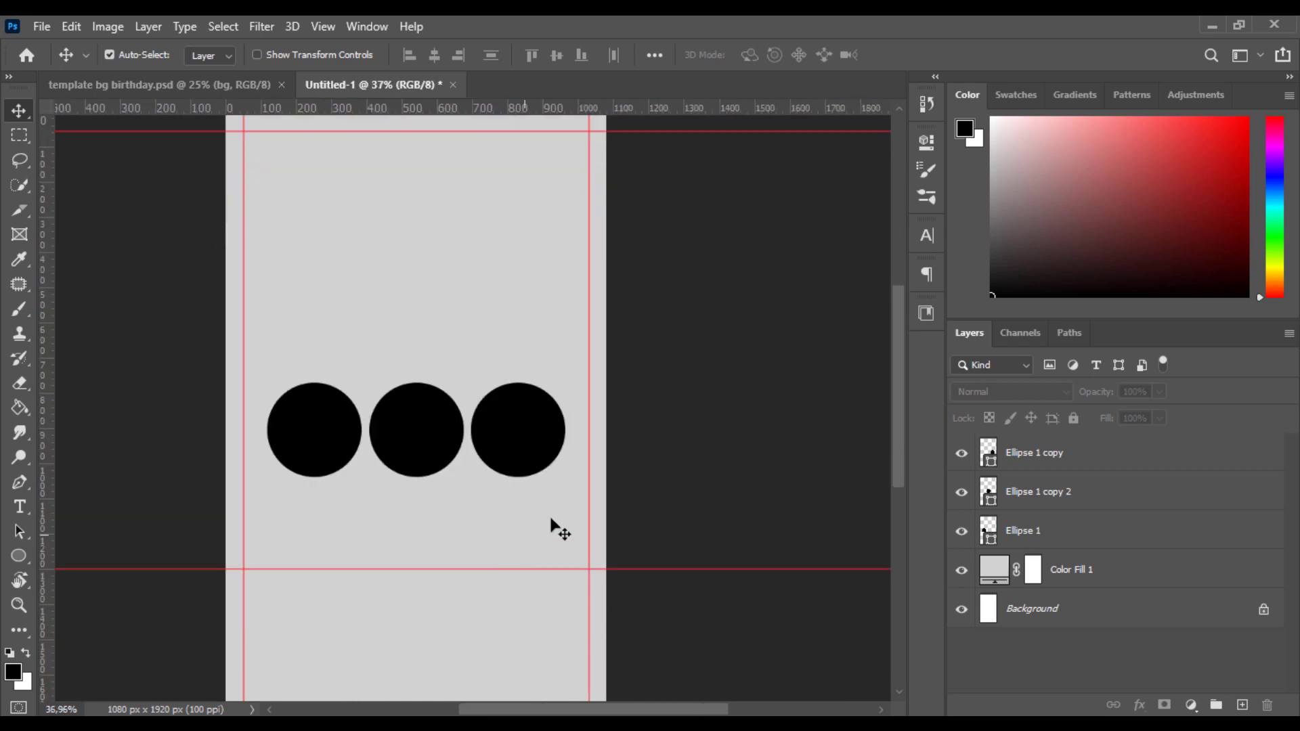
left_click_drag(534, 371, 529, 613)
scroll(535, 545, "up", 6)
key("ctrl+0")
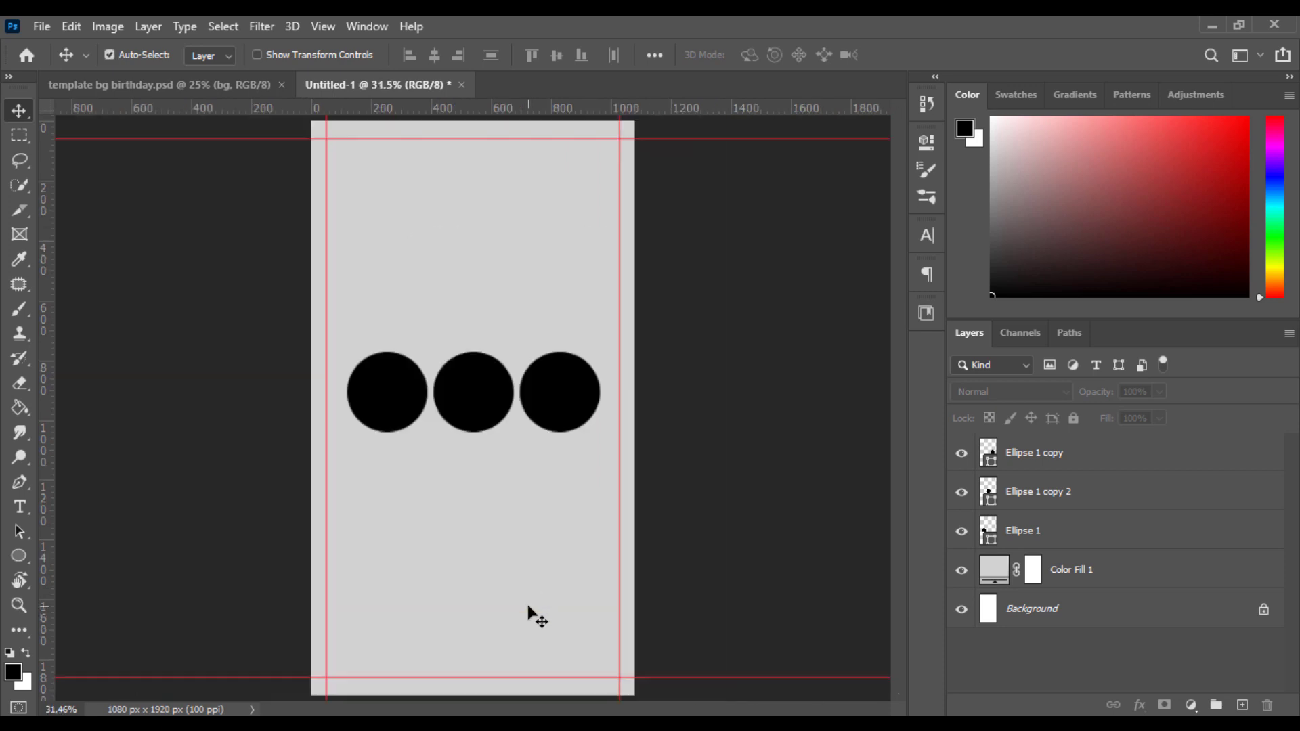
Scale the three circles together to 115.88% so the row spans the distance between the vertical guides
left_click(1071, 457)
left_click(1063, 533, "shift")
key("ctrl+t")
left_click_drag(600, 393, 621, 413)
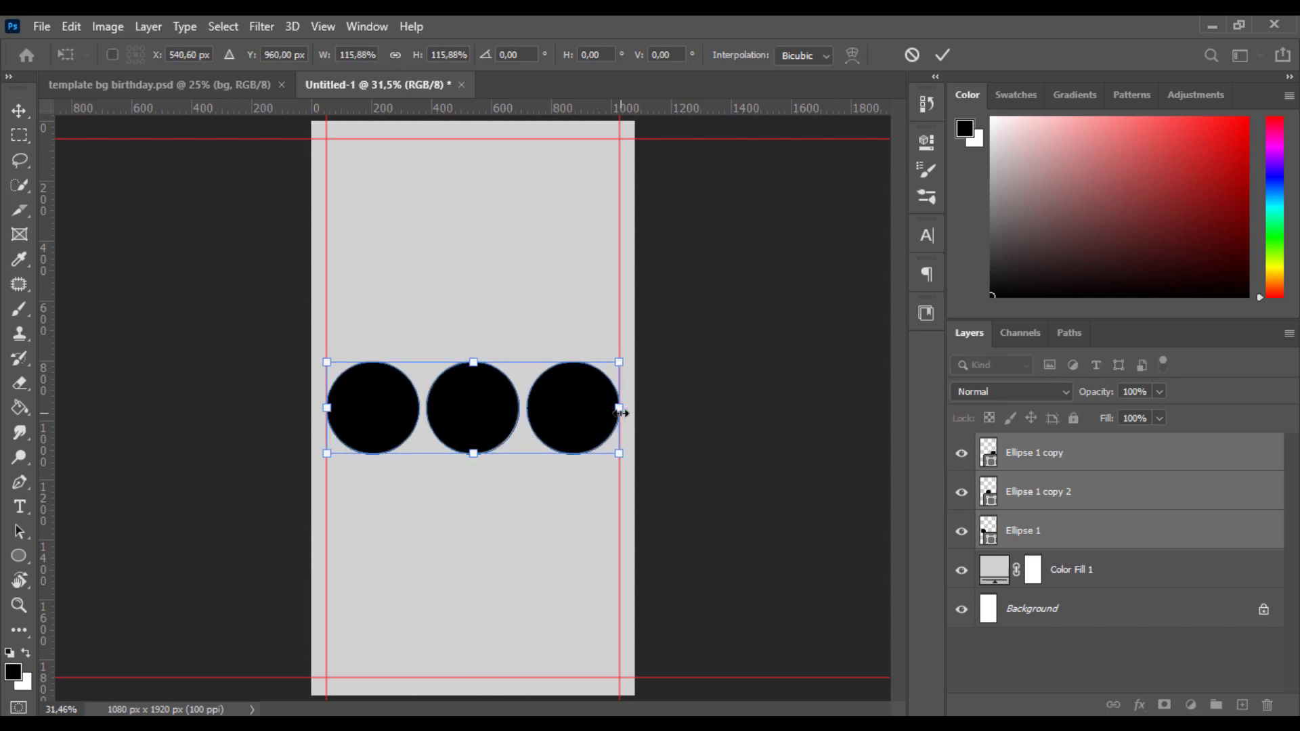
key("Return")
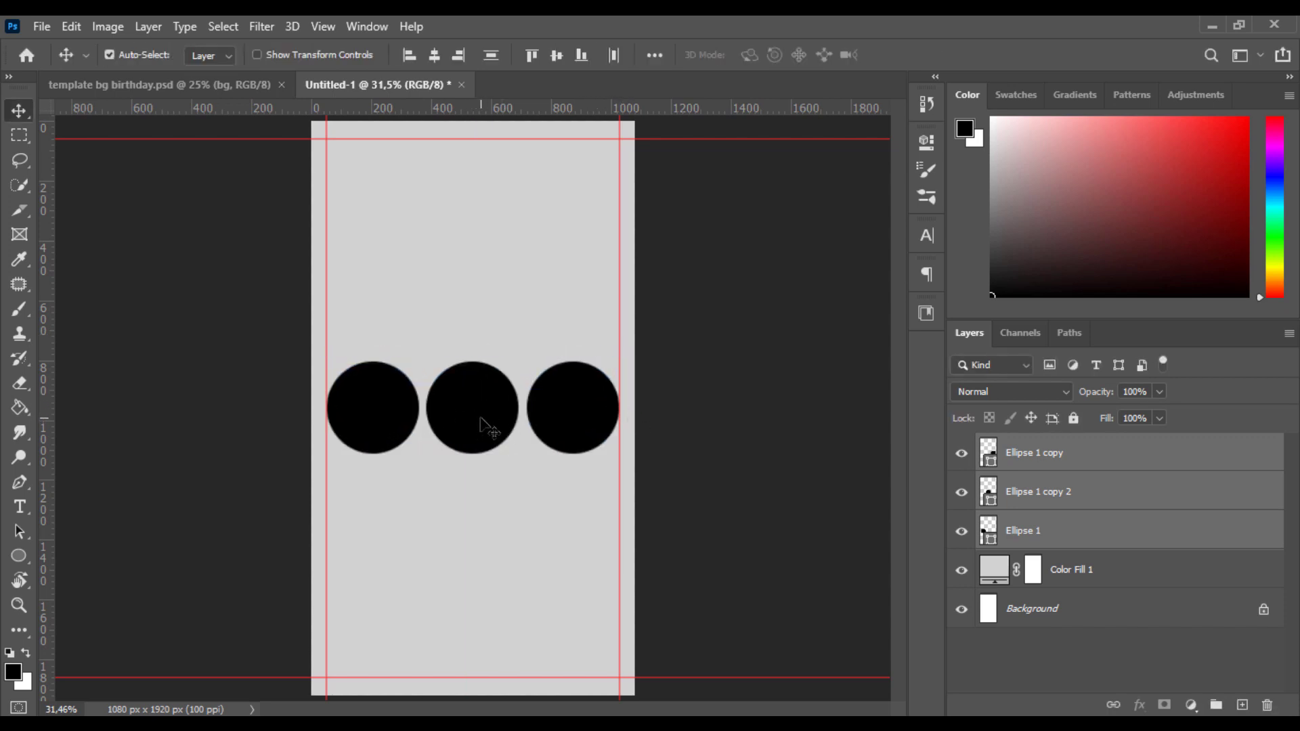
Delete the middle and right circles, keeping only the one at the left guide
left_click(1075, 495)
left_click(1079, 465, "shift")
key("Delete")
Enlarge the remaining circle slightly and duplicate it twice to fill the row between the vertical guides edge to edge
key("ctrl+t")
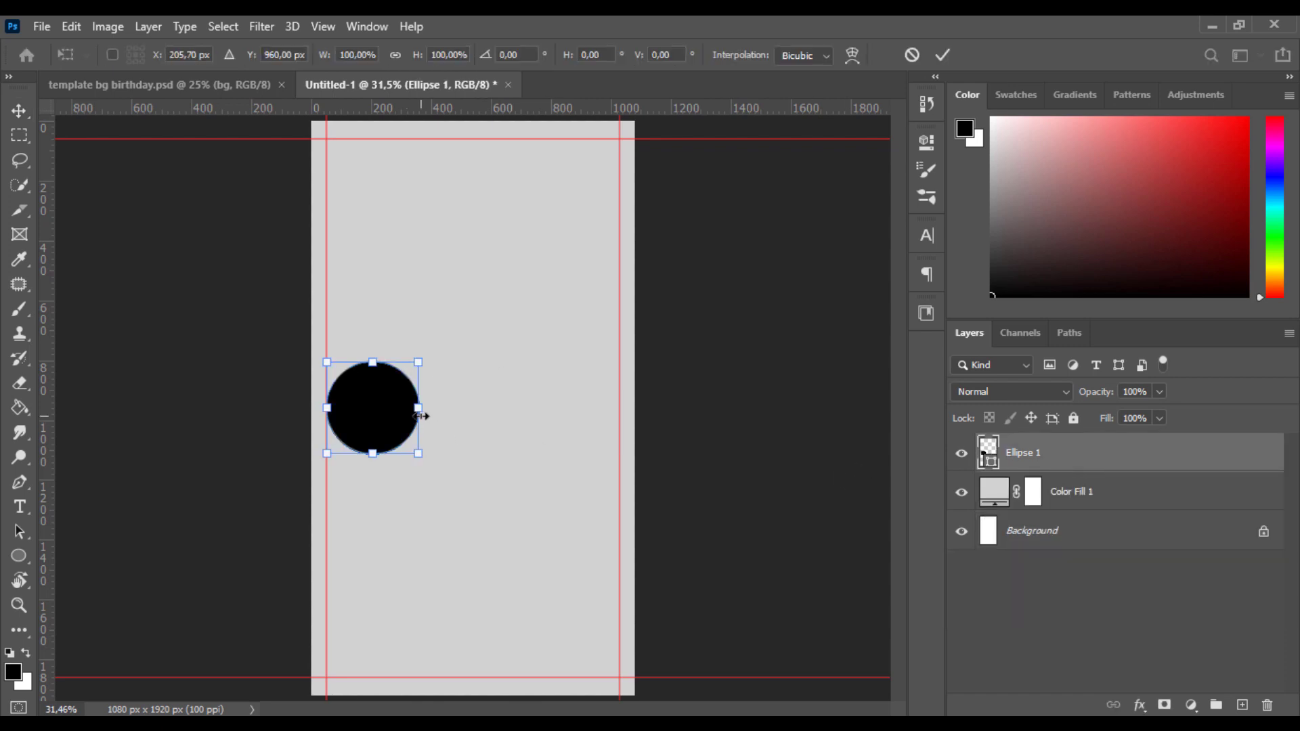
left_click_drag(421, 416, 595, 410)
key("Return")
left_click_drag(590, 409, 492, 409)
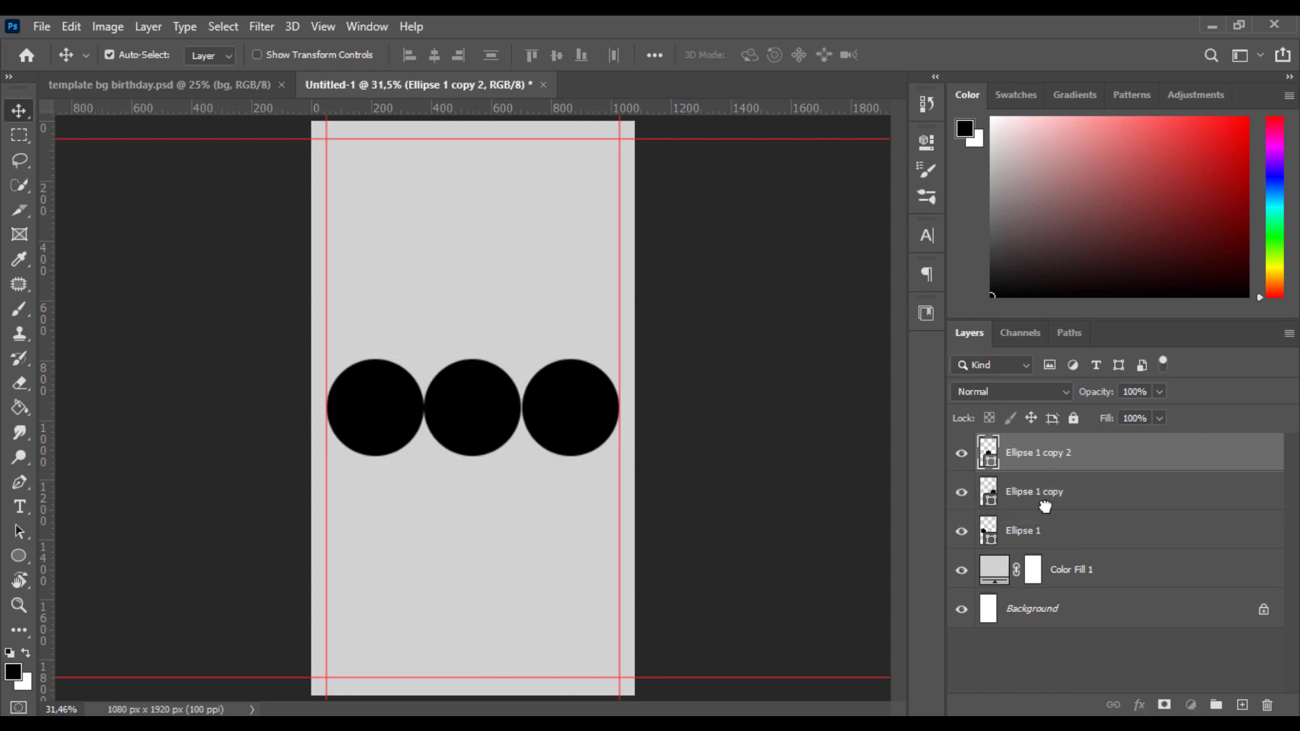
Reorder the circle layers to match their positions and distribute the three circles evenly across the row
left_click_drag(1045, 507, 1047, 511)
left_click(1054, 535, "shift")
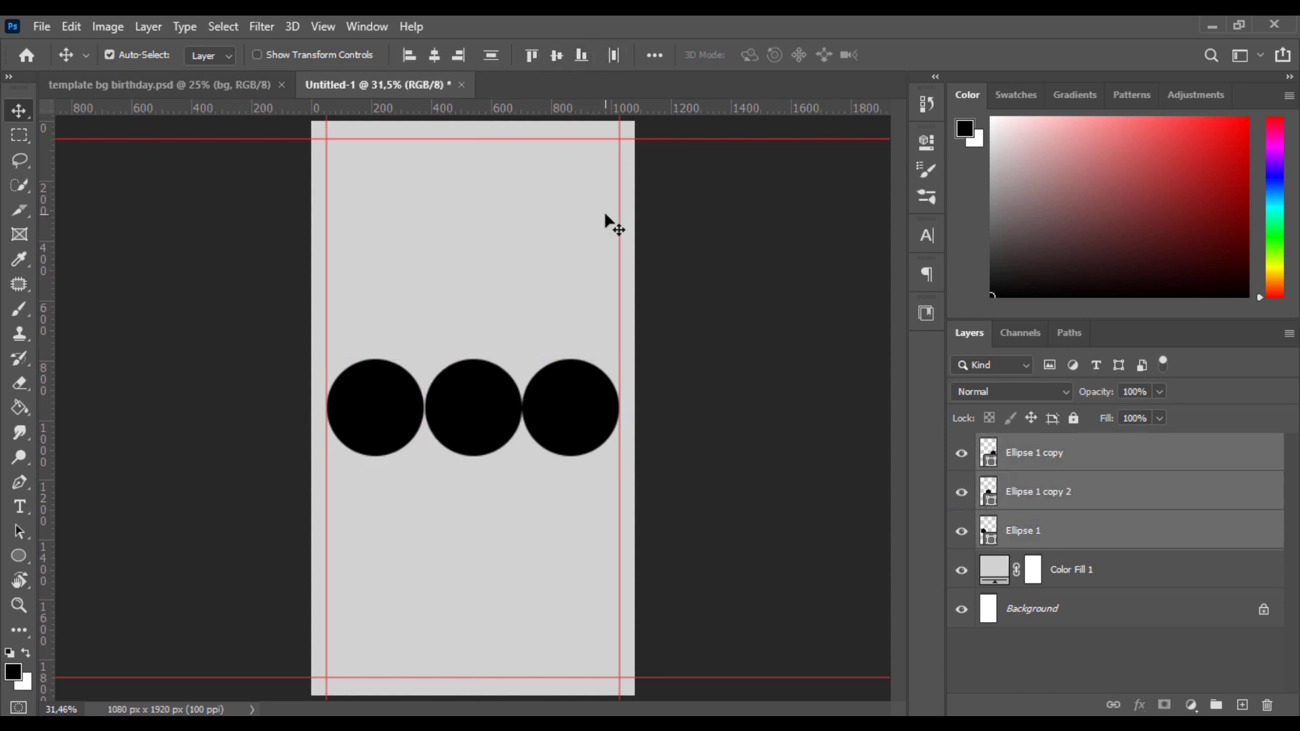
left_click(697, 413)
left_click(478, 416)
left_click(1046, 463)
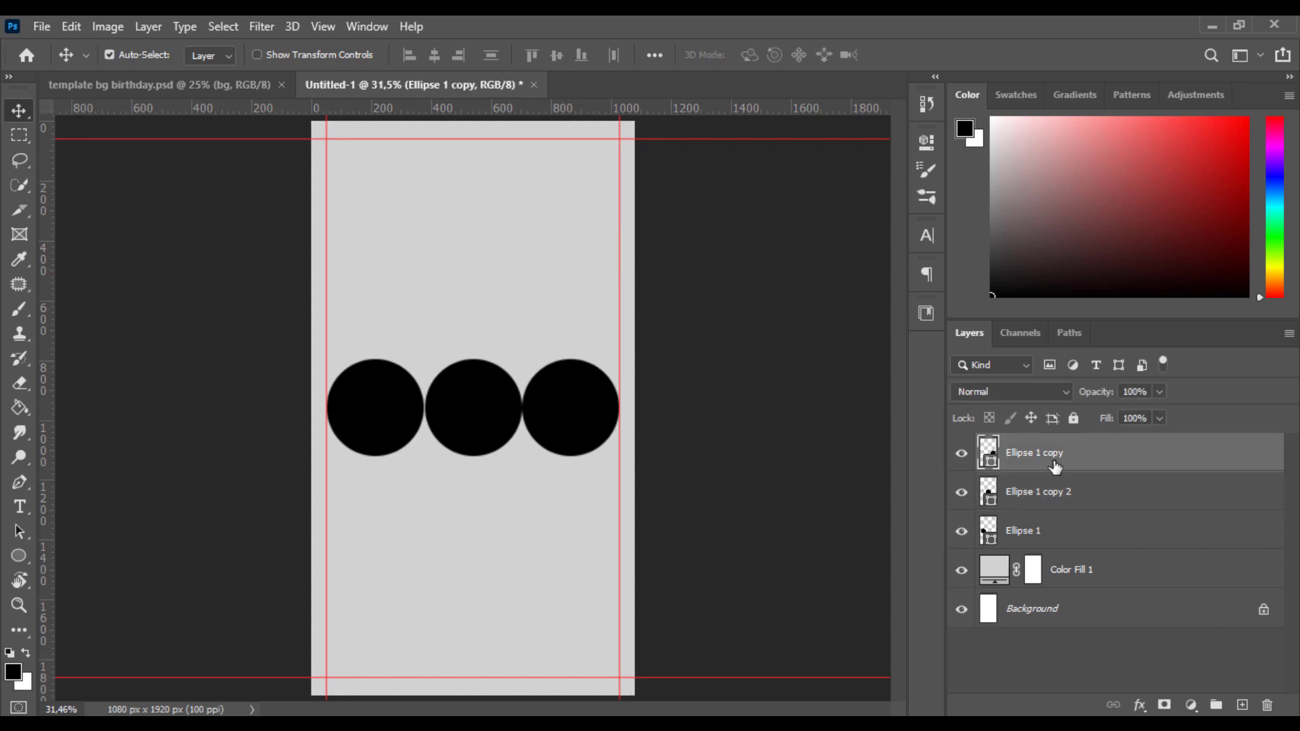
left_click(1070, 530, "shift")
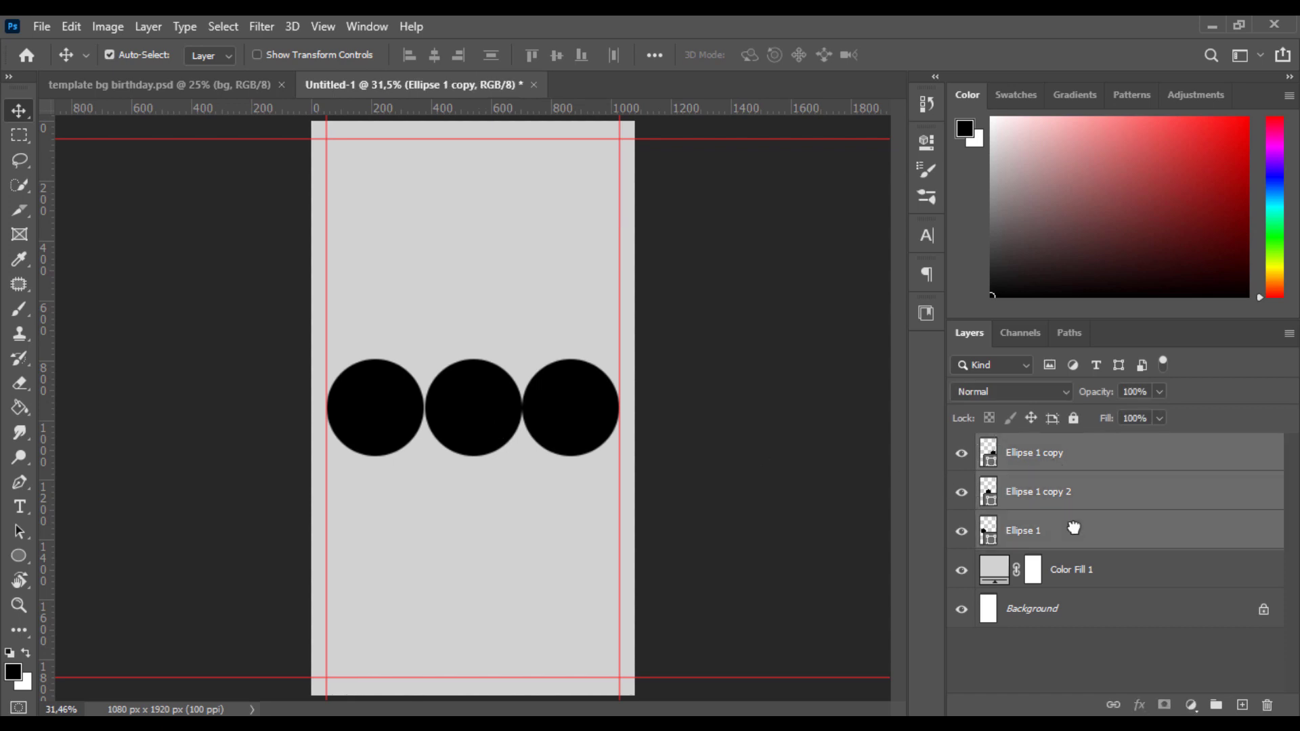
left_click(718, 407)
scroll(571, 437, "up", 3)
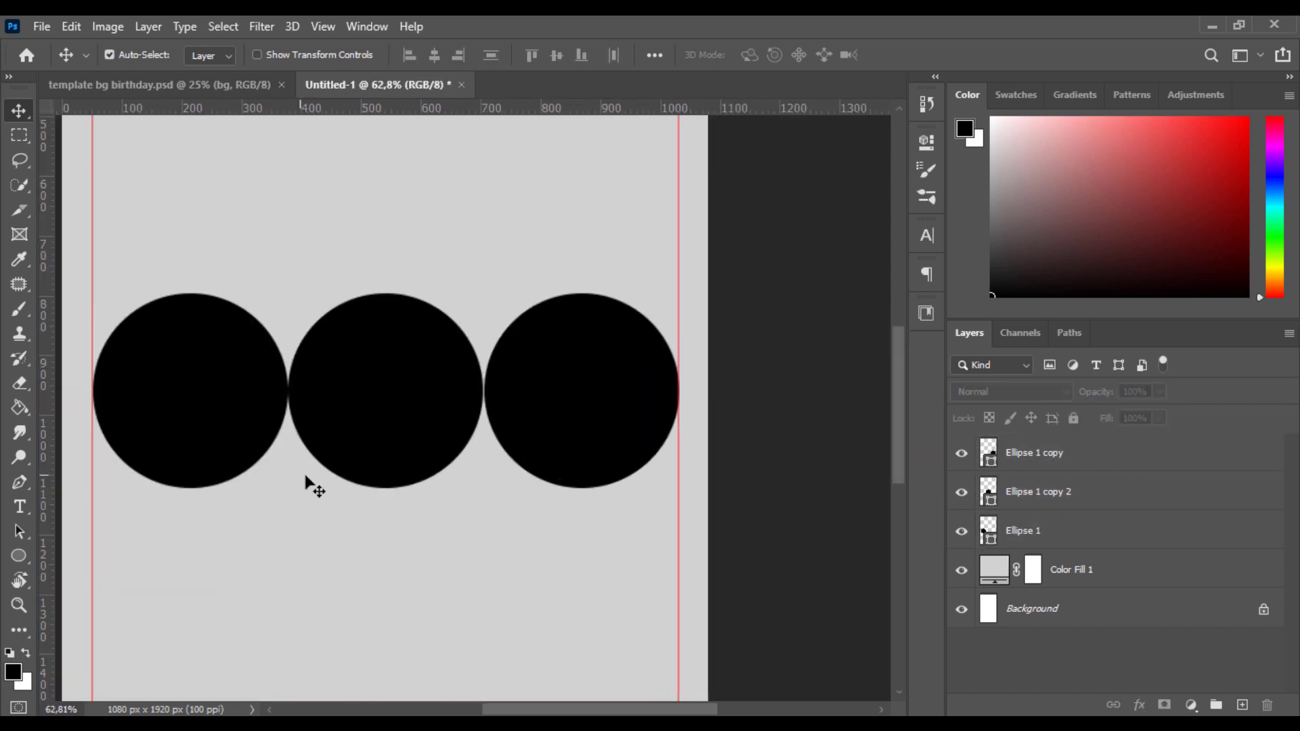
scroll(332, 470, "down", 3)
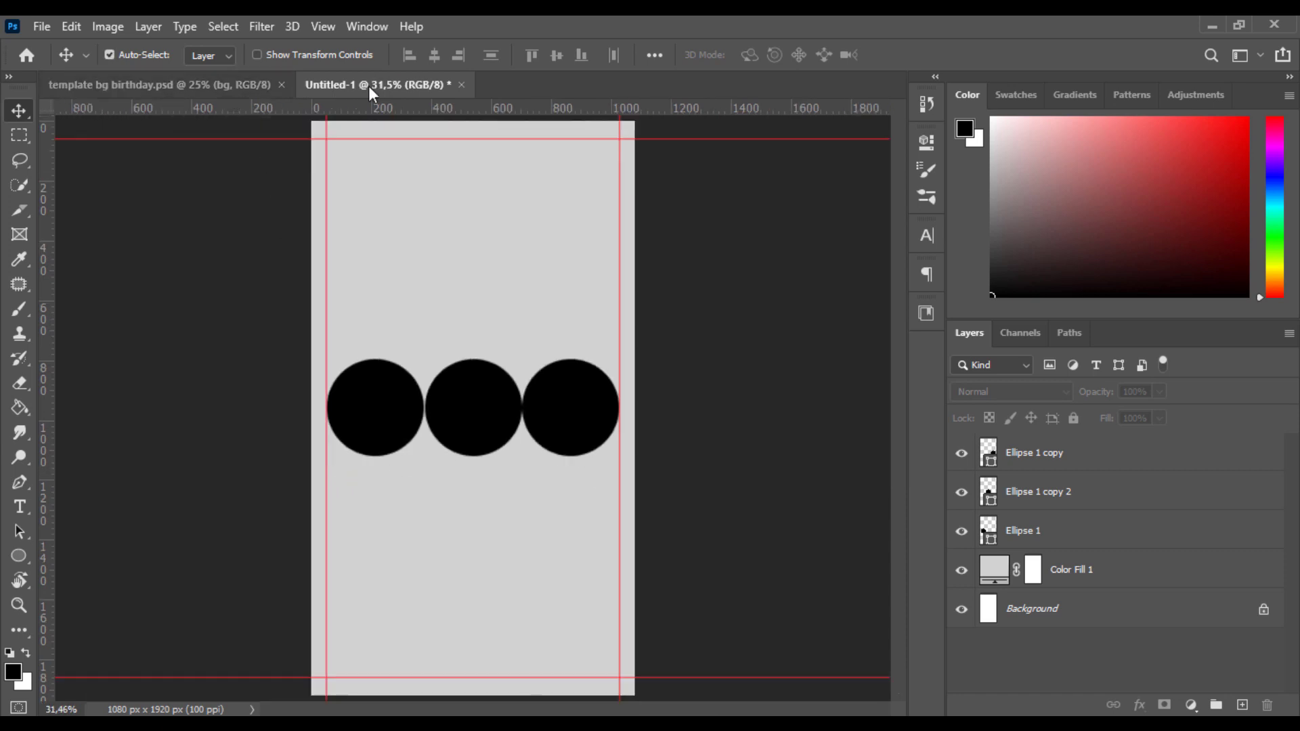
Convert the three ellipse layers into a single smart object
left_click(1075, 530)
left_click(1083, 460, "shift")
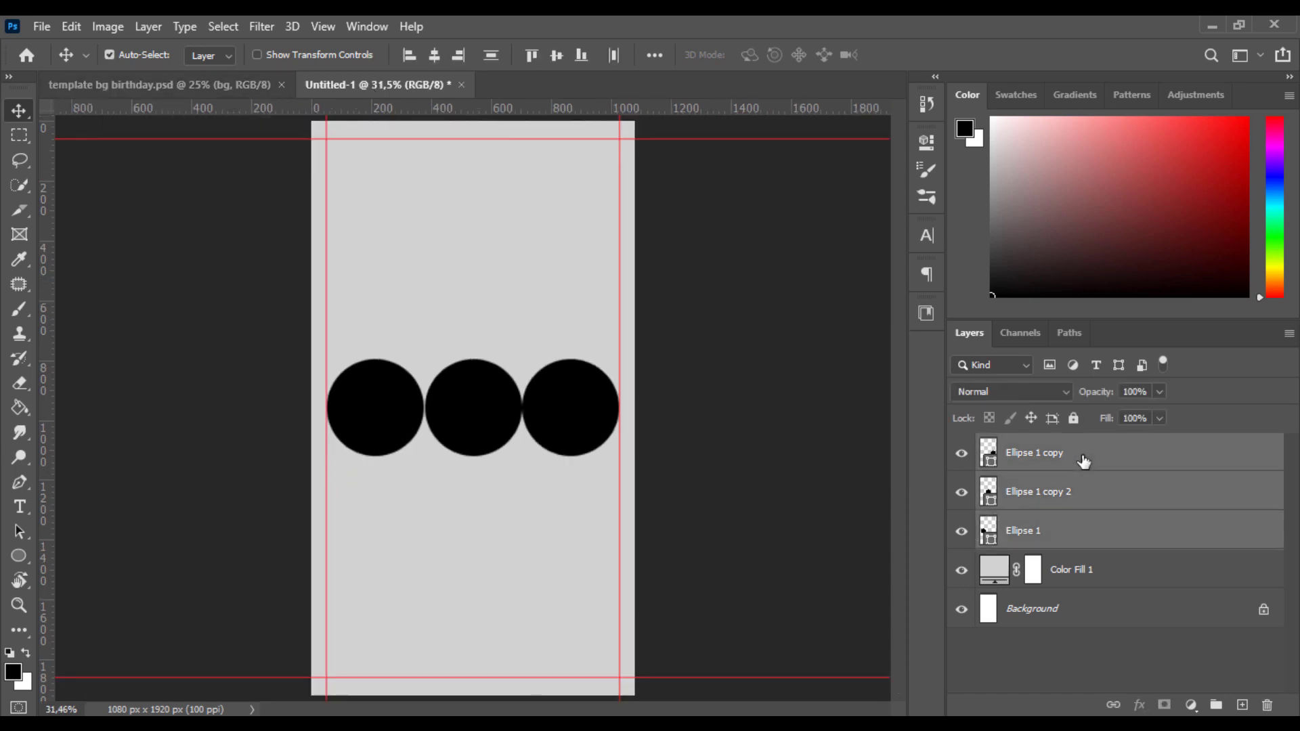
right_click(1091, 472)
left_click(950, 273)
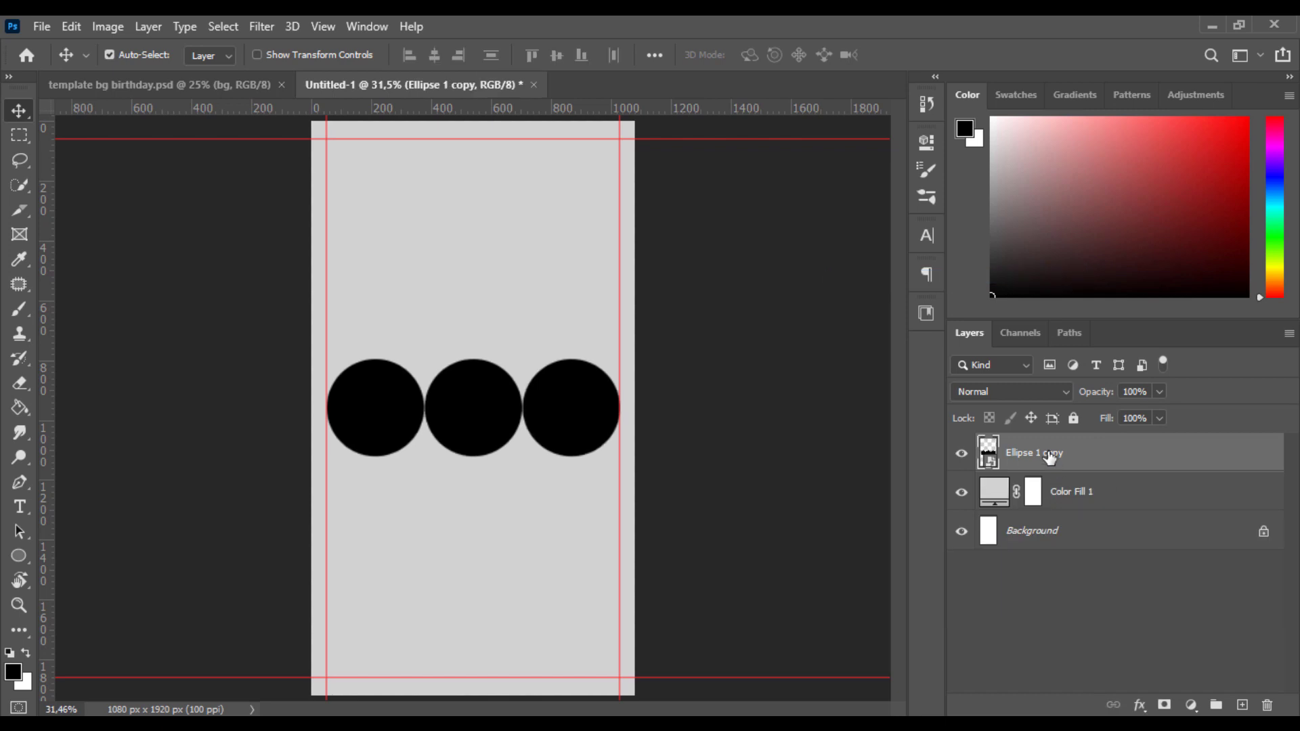
Duplicate the circle row above and below to make five rows and distribute them evenly in height
left_click_drag(585, 445, 576, 509)
left_click_drag(574, 409, 592, 350)
left_click_drag(588, 500, 583, 620)
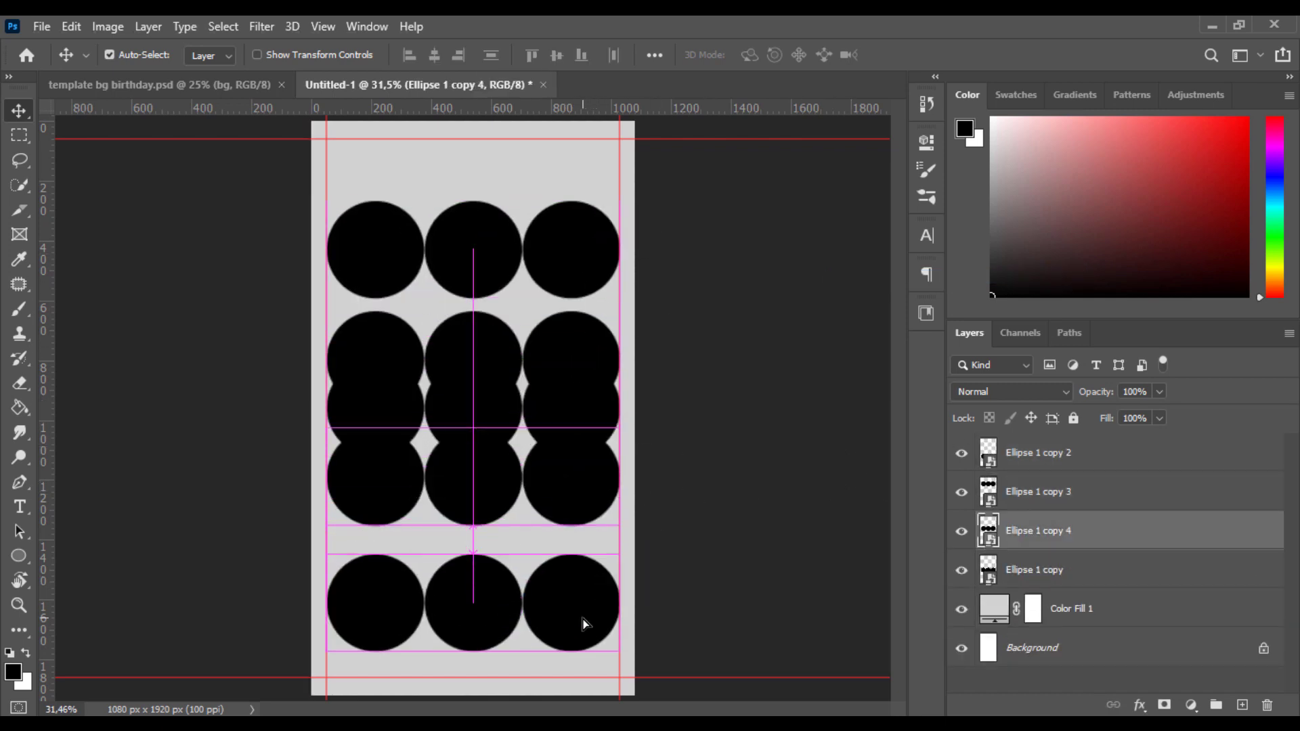
left_click(1095, 597, "shift")
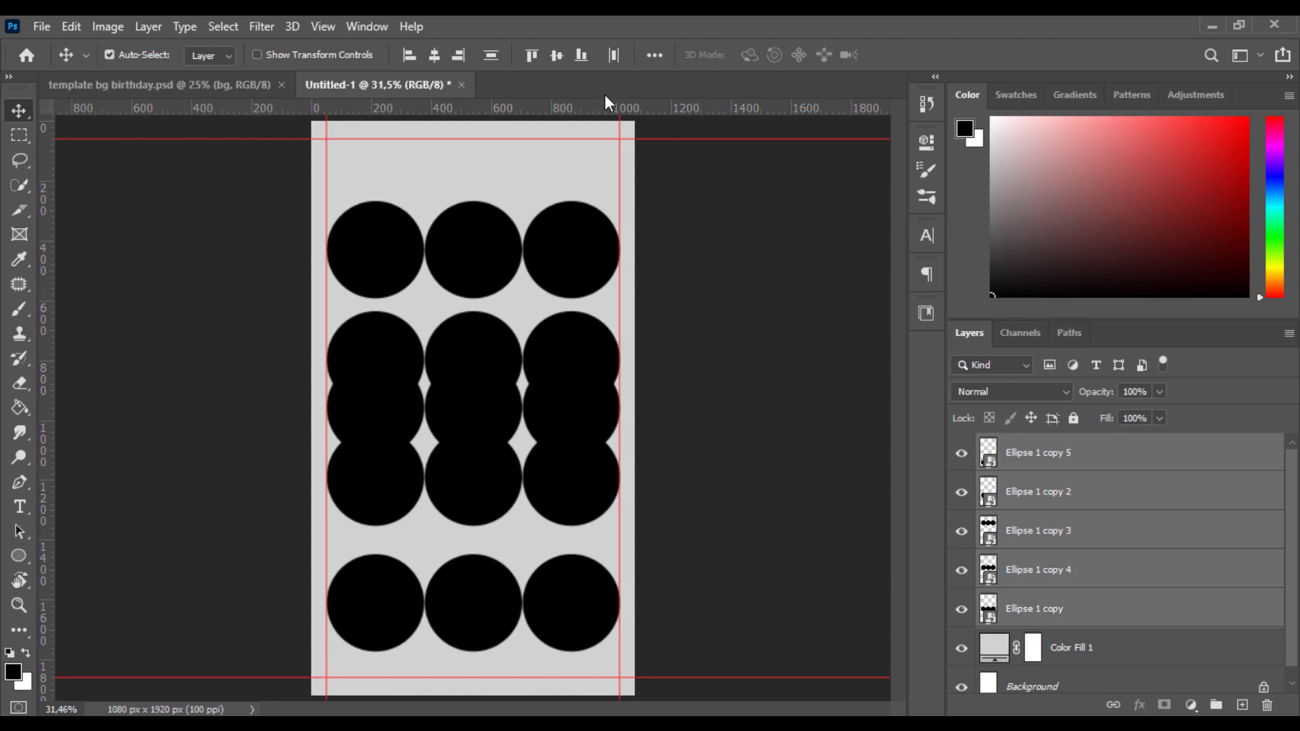
left_click(497, 59)
Move the lowest circle row down close to the bottom guide and redistribute all five rows evenly
left_click_drag(592, 602, 592, 616)
key("shift+Up")
key("shift+Up")
key("shift+Up")
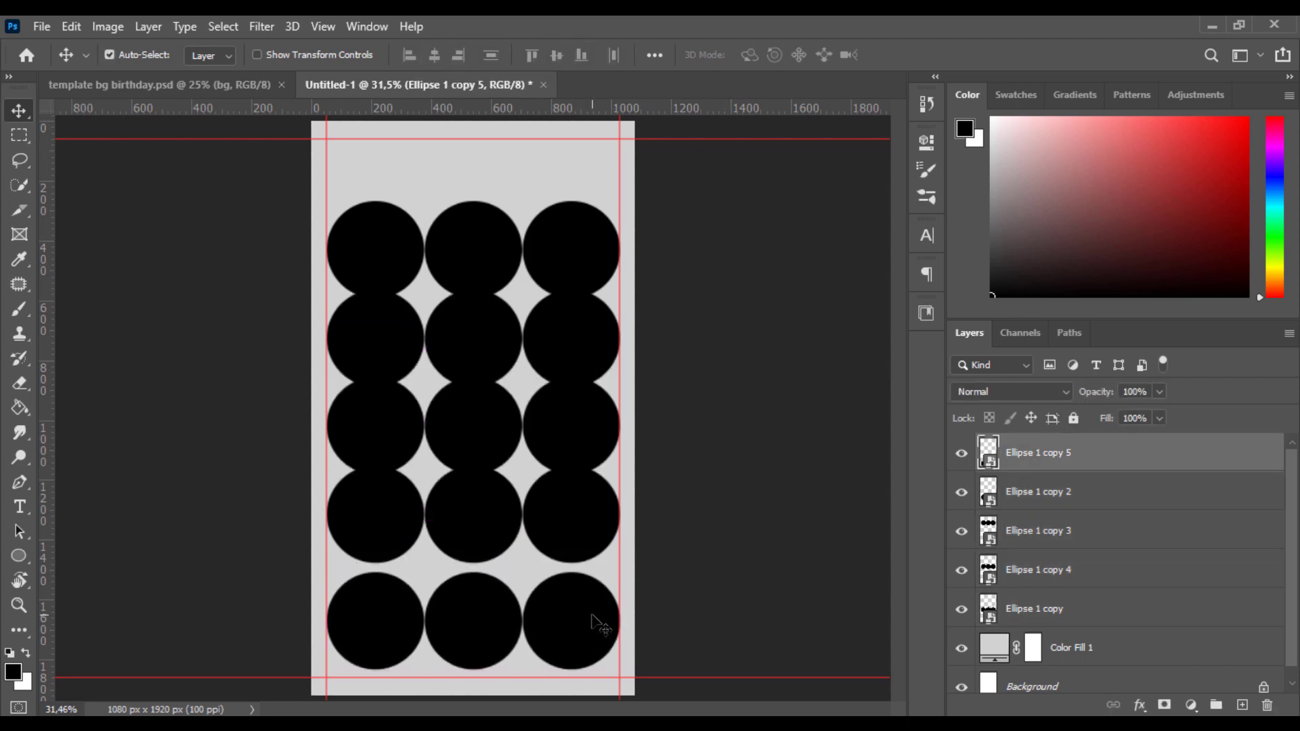
left_click(1129, 615, "shift")
left_click(491, 56)
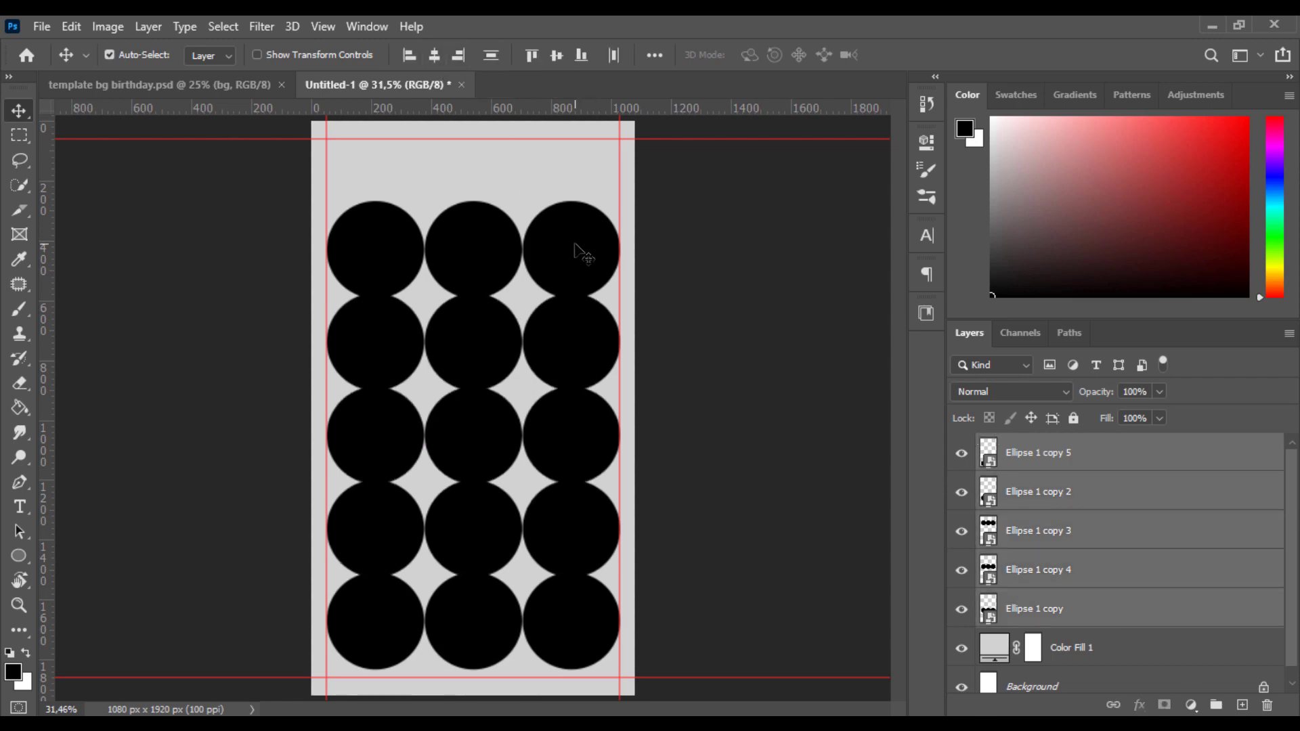
key("alt+shift+Up")
key("alt+shift+Up")
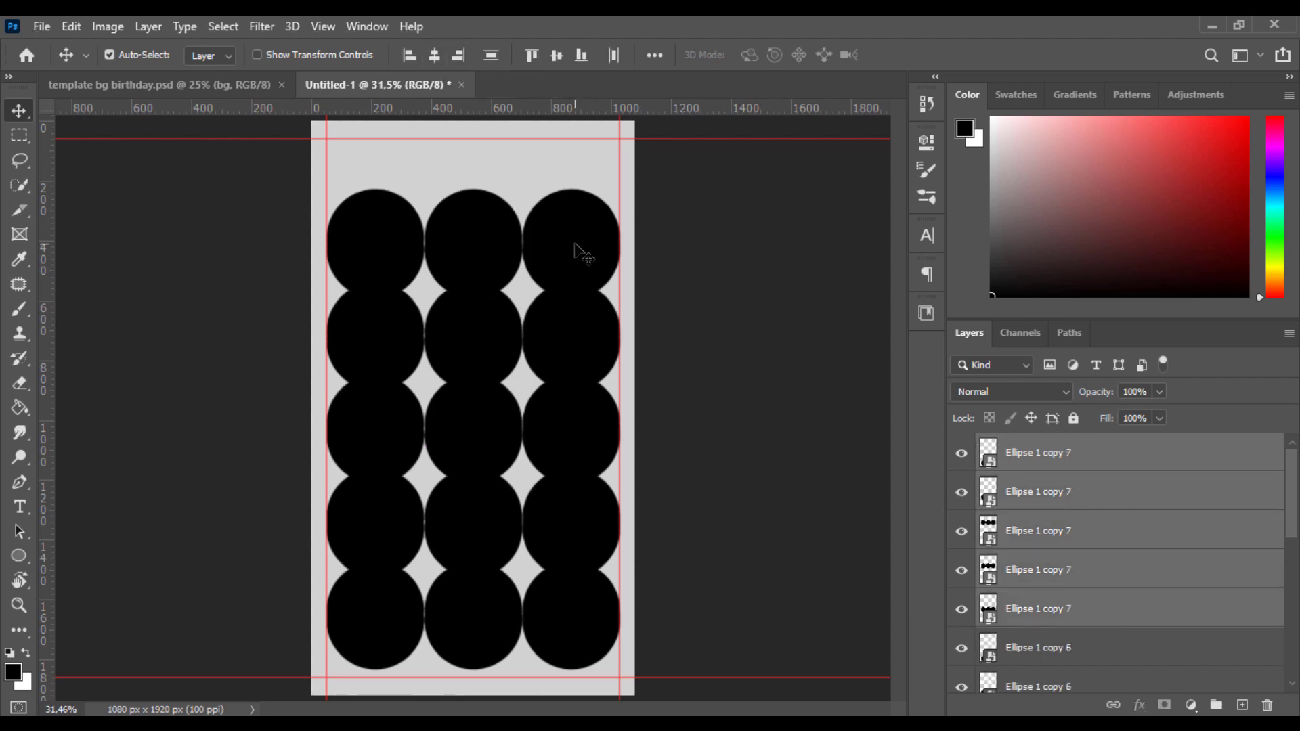
key("ctrl+z")
key("ctrl+z")
Raise the top circle row and redistribute all five rows evenly in height
left_click(492, 57)
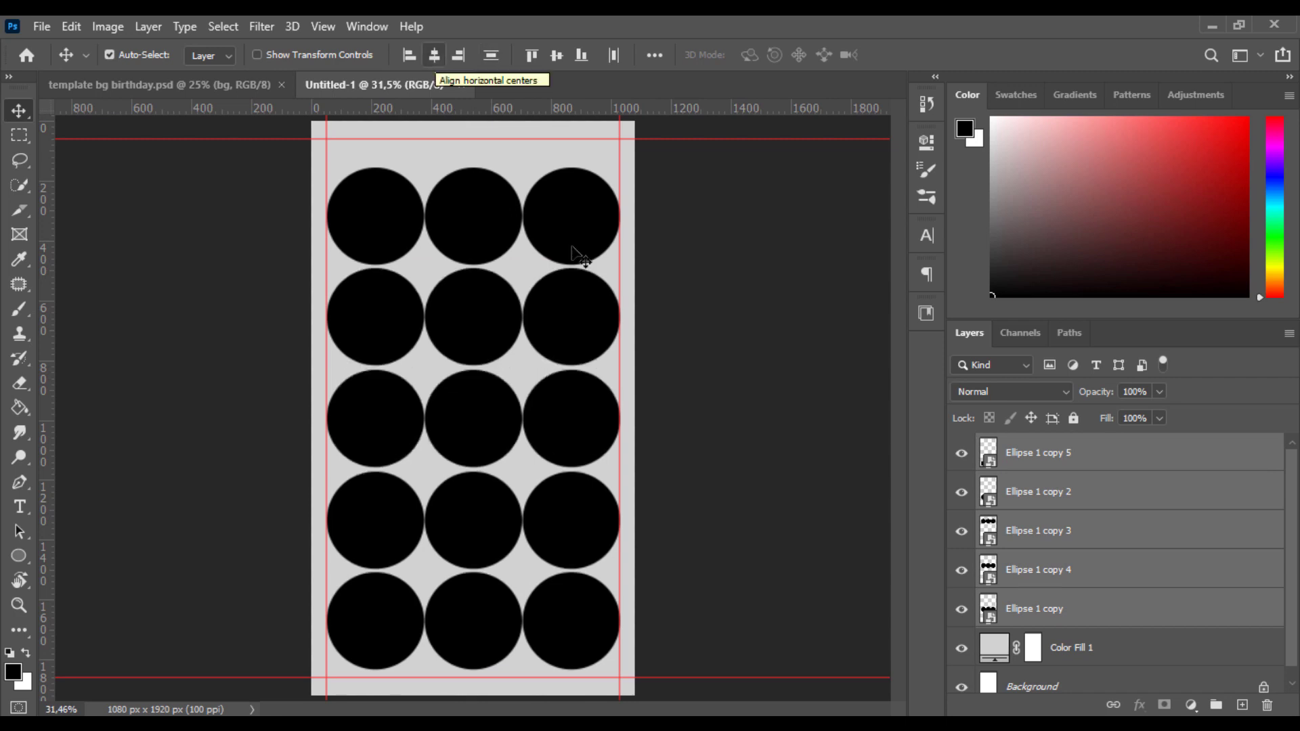
left_click(735, 425)
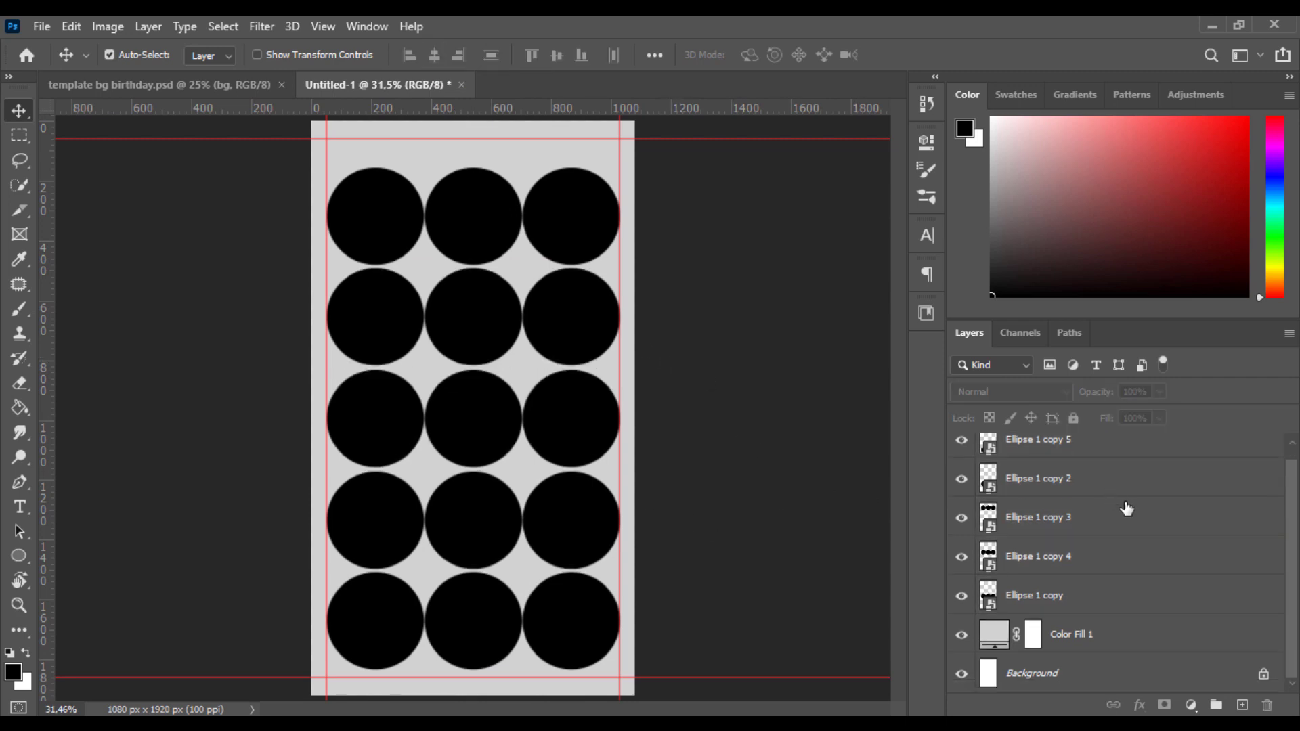
Select all five circle-row layers and scale them up proportionally to 102,48%
left_click(1084, 444)
left_click(1094, 609, "shift")
key("ctrl+t")
left_click_drag(619, 419, 634, 424)
scroll(613, 412, "up", 3)
scroll(634, 424, "down", 3)
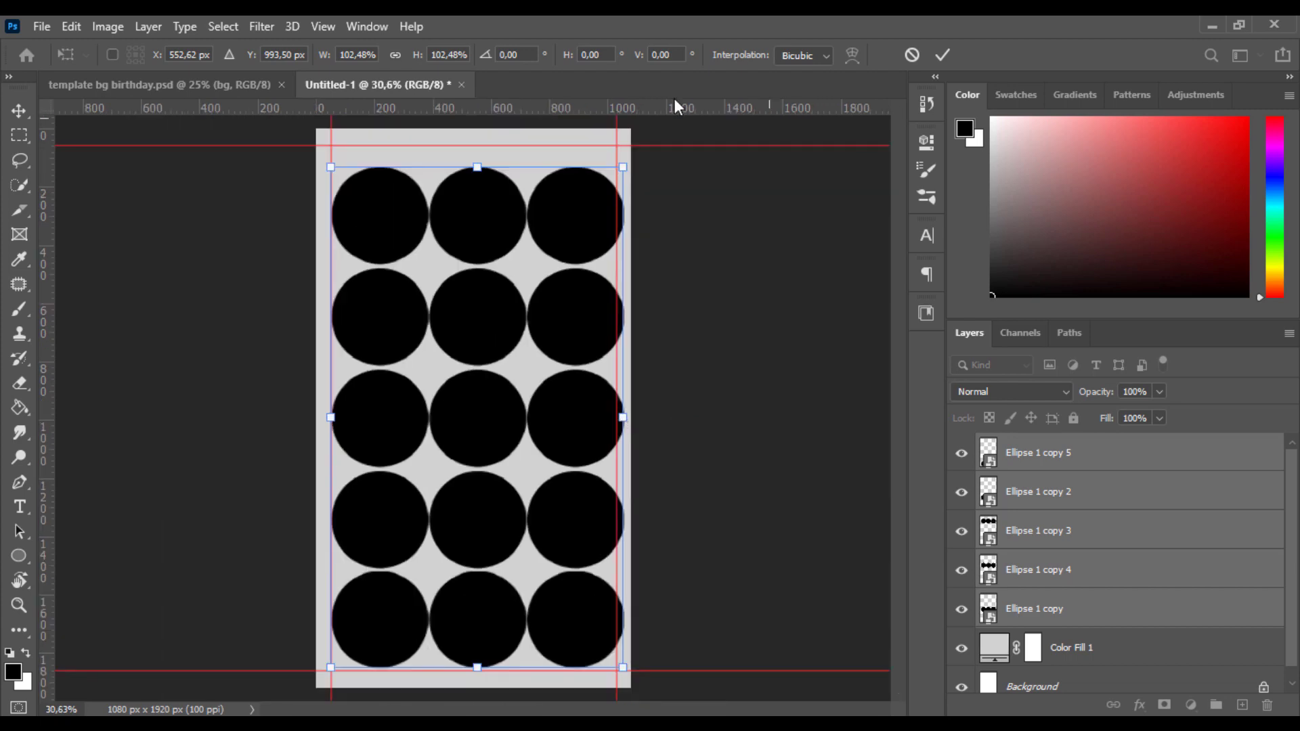
left_click(19, 111)
left_click(728, 366)
Group the five circle-row layers and center the group horizontally on the canvas
left_click(1050, 457)
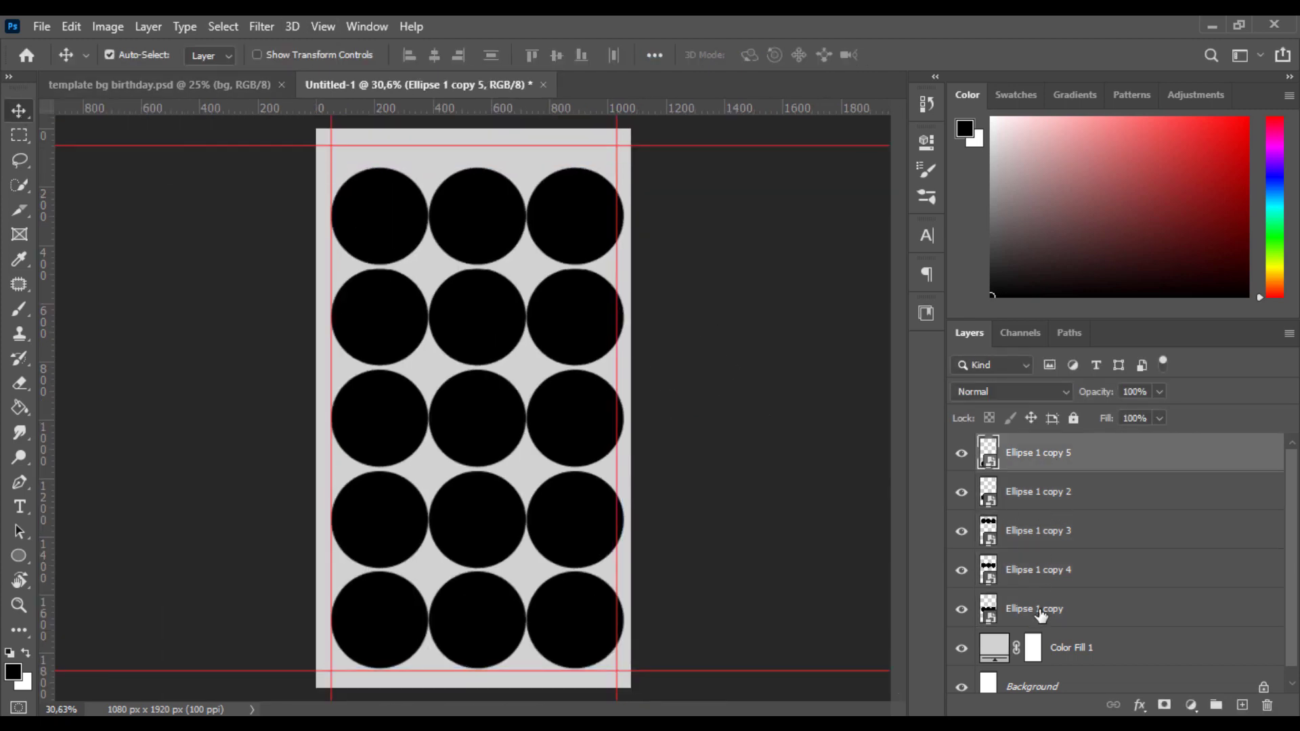
left_click(1041, 613, "shift")
left_click(1217, 705)
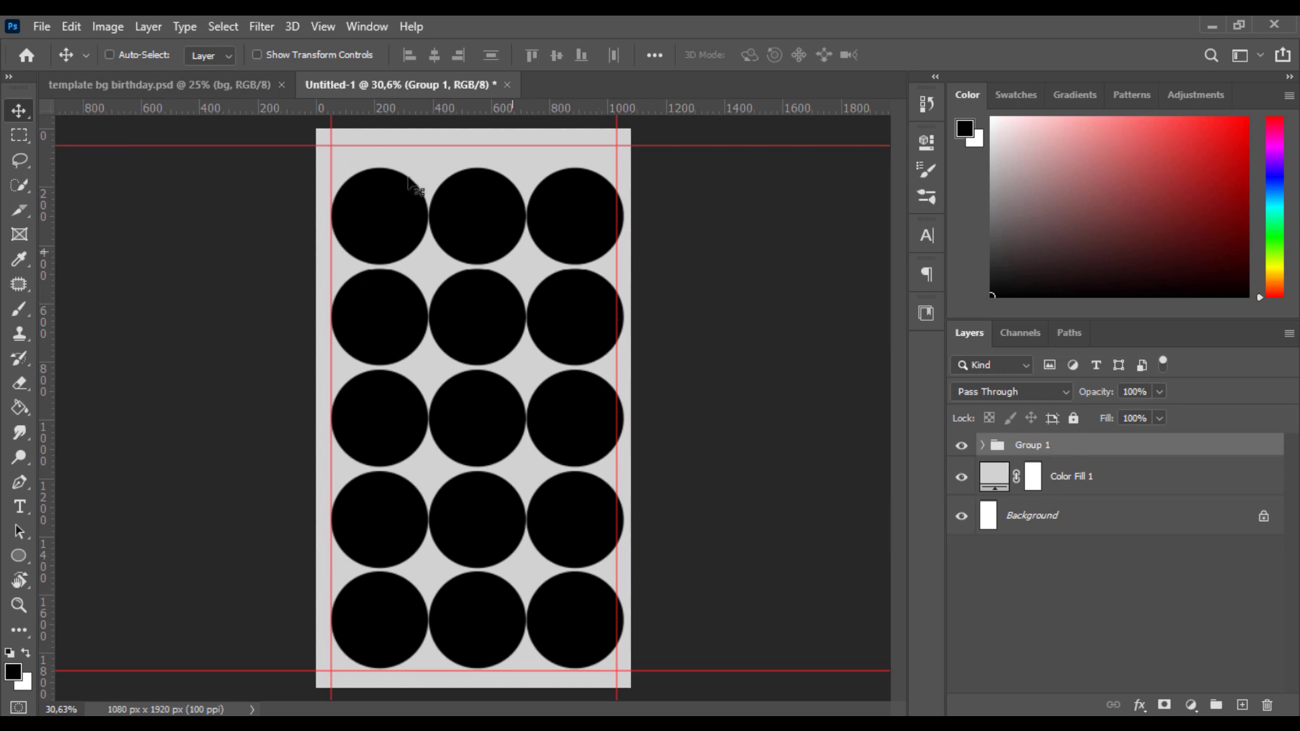
left_click(435, 55)
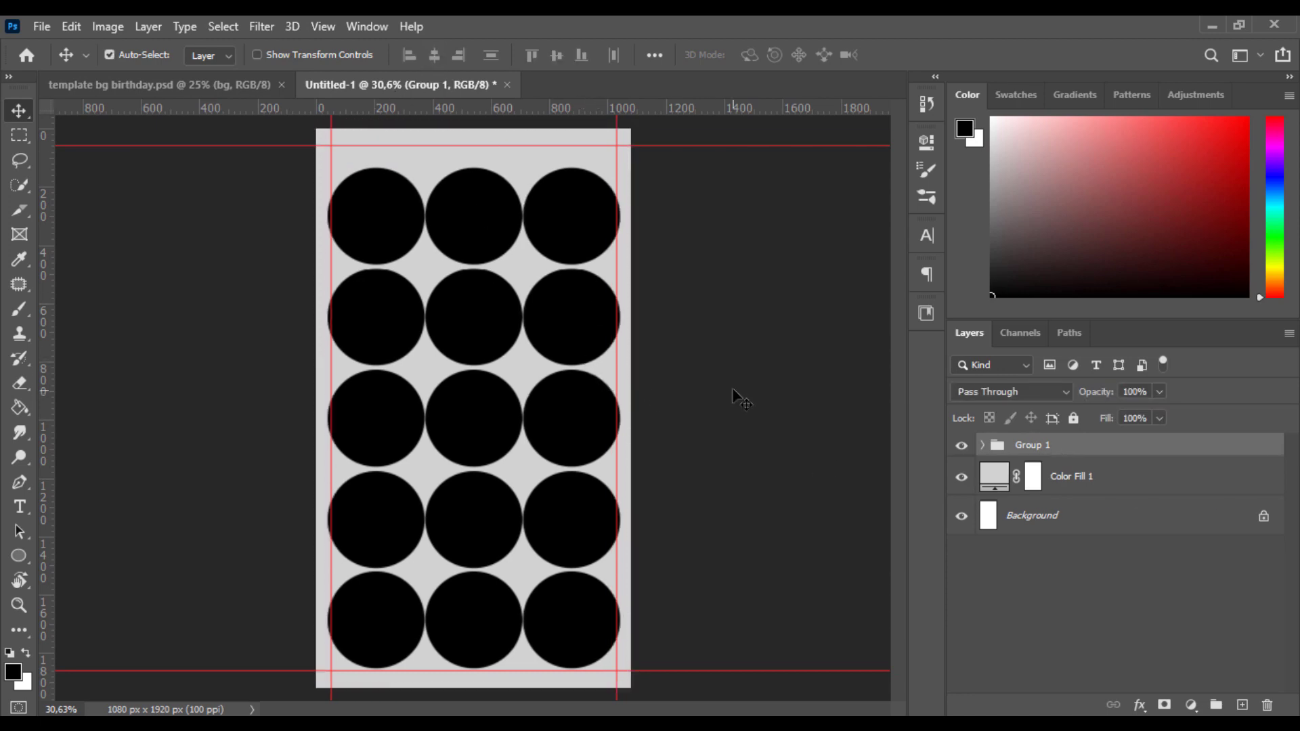
Move the circle group down about 20 px and rename it to bg
key("shift+Down")
key("shift+Down")
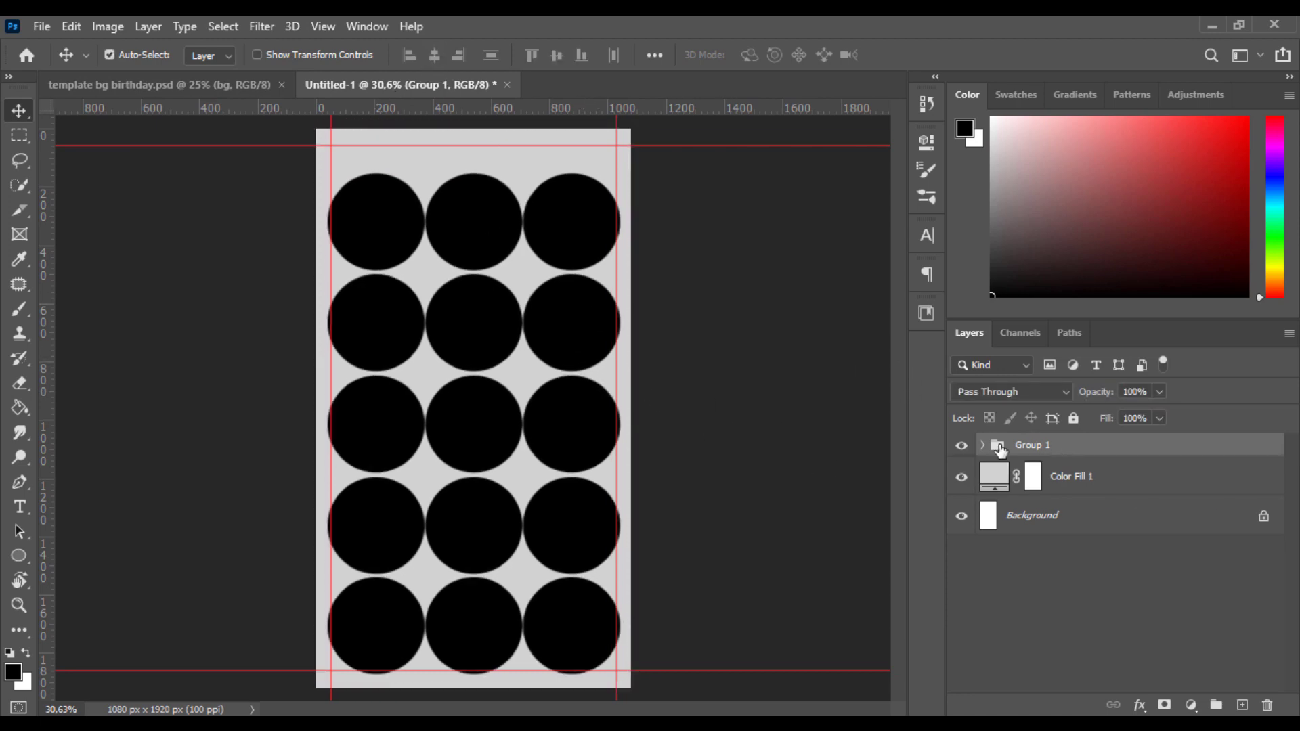
right_click(1001, 451)
key("Escape")
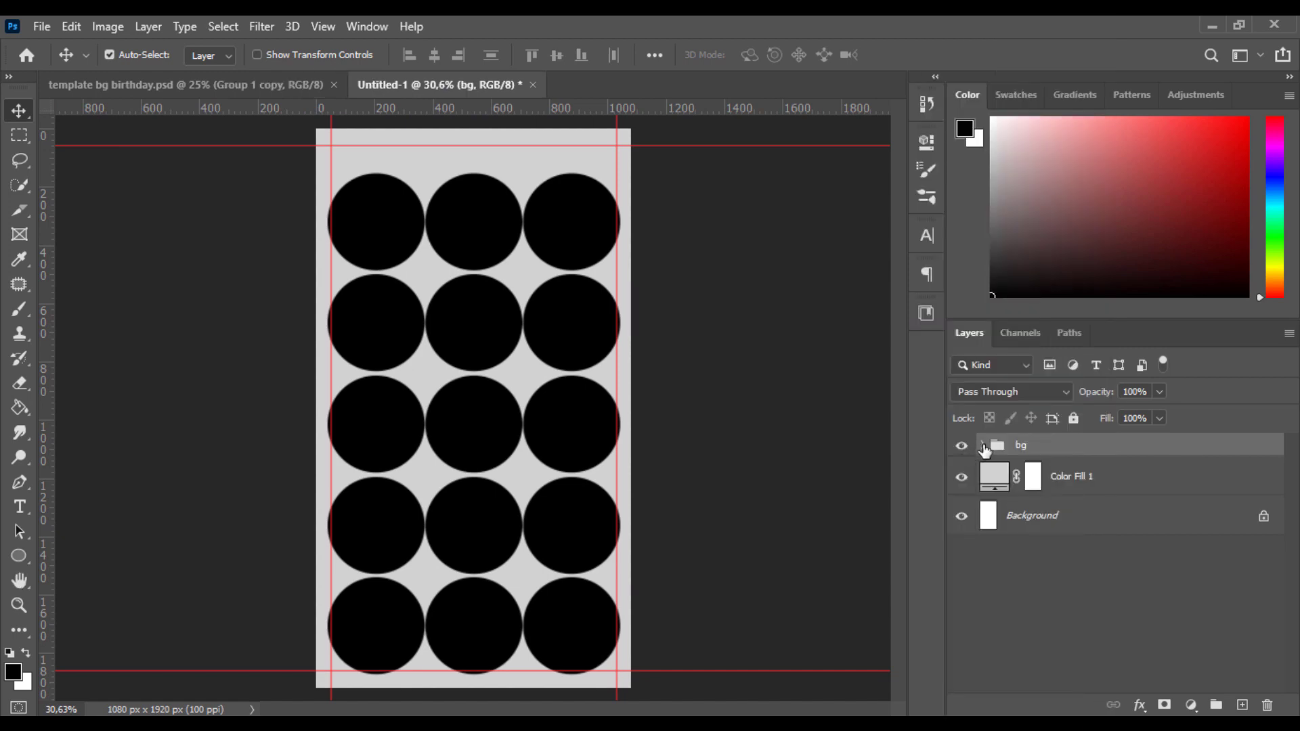
left_click(983, 447)
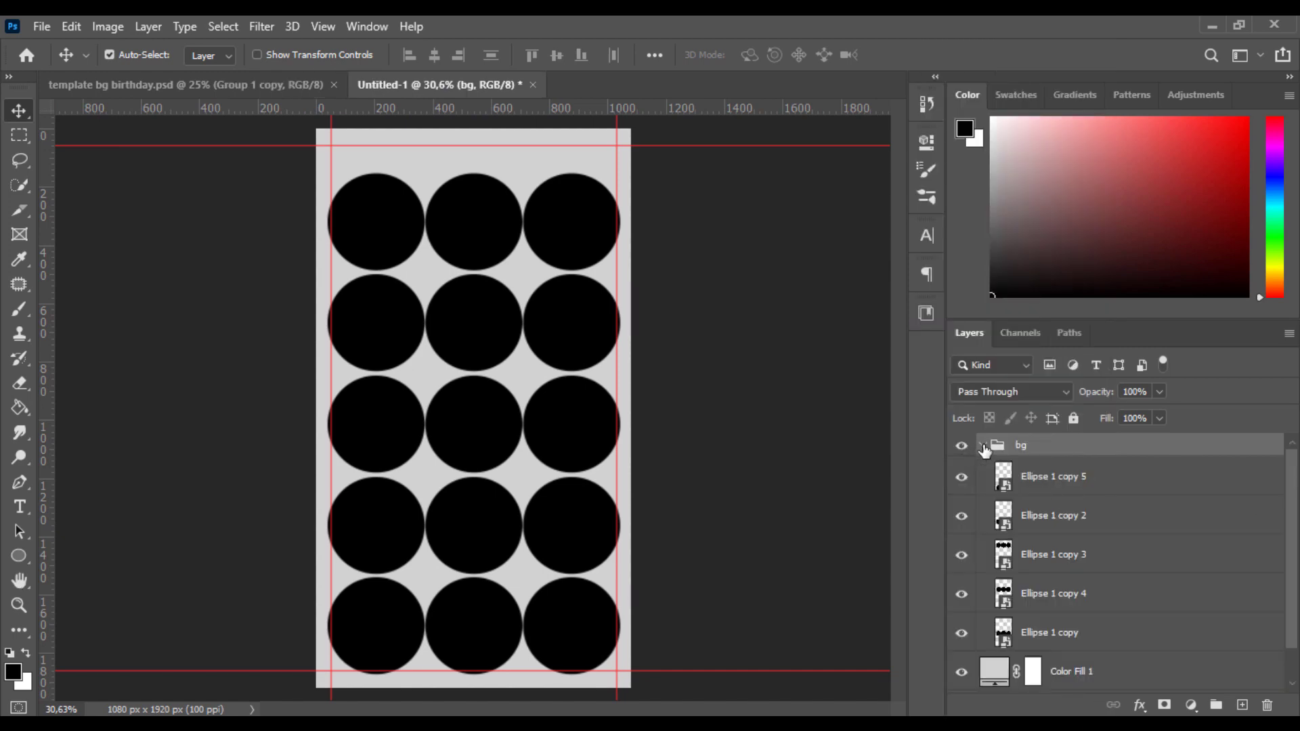
left_click(983, 446)
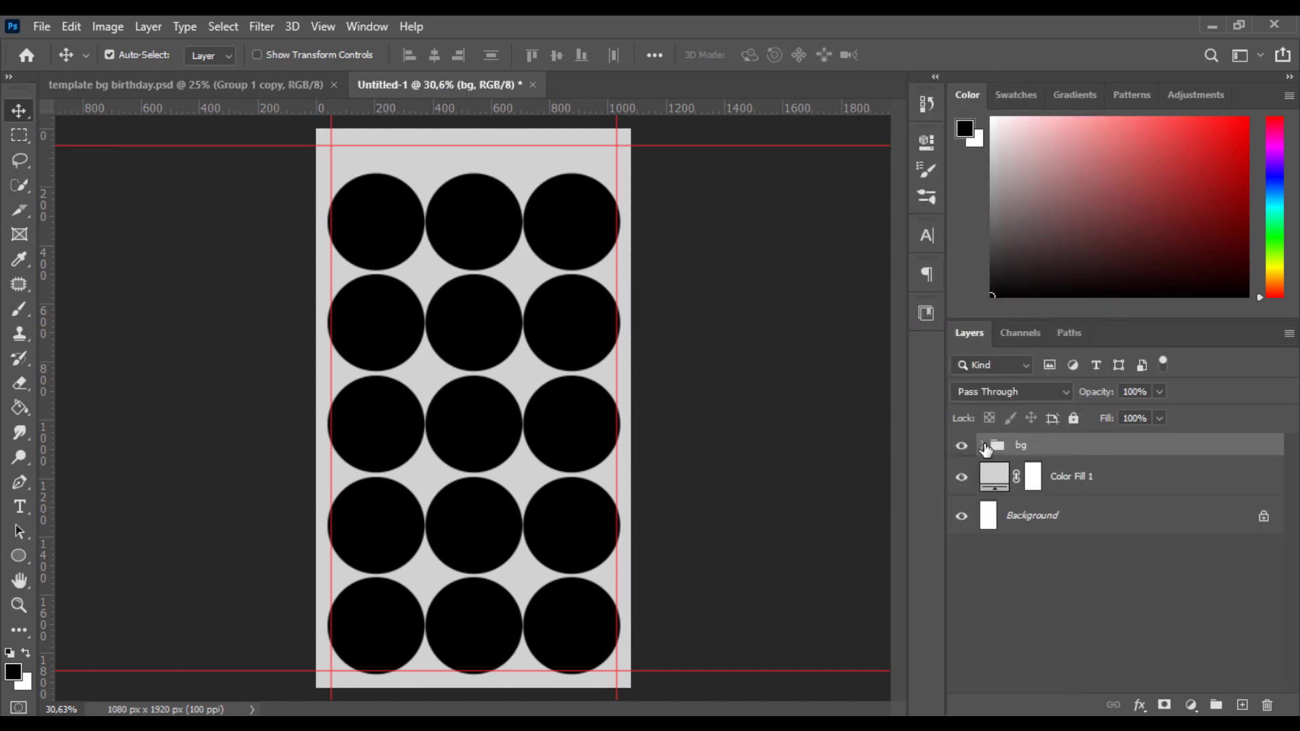
Duplicate the bg group, then hide the original and rename it to backup
key("ctrl+j")
left_click(959, 471)
double_click(1021, 469)
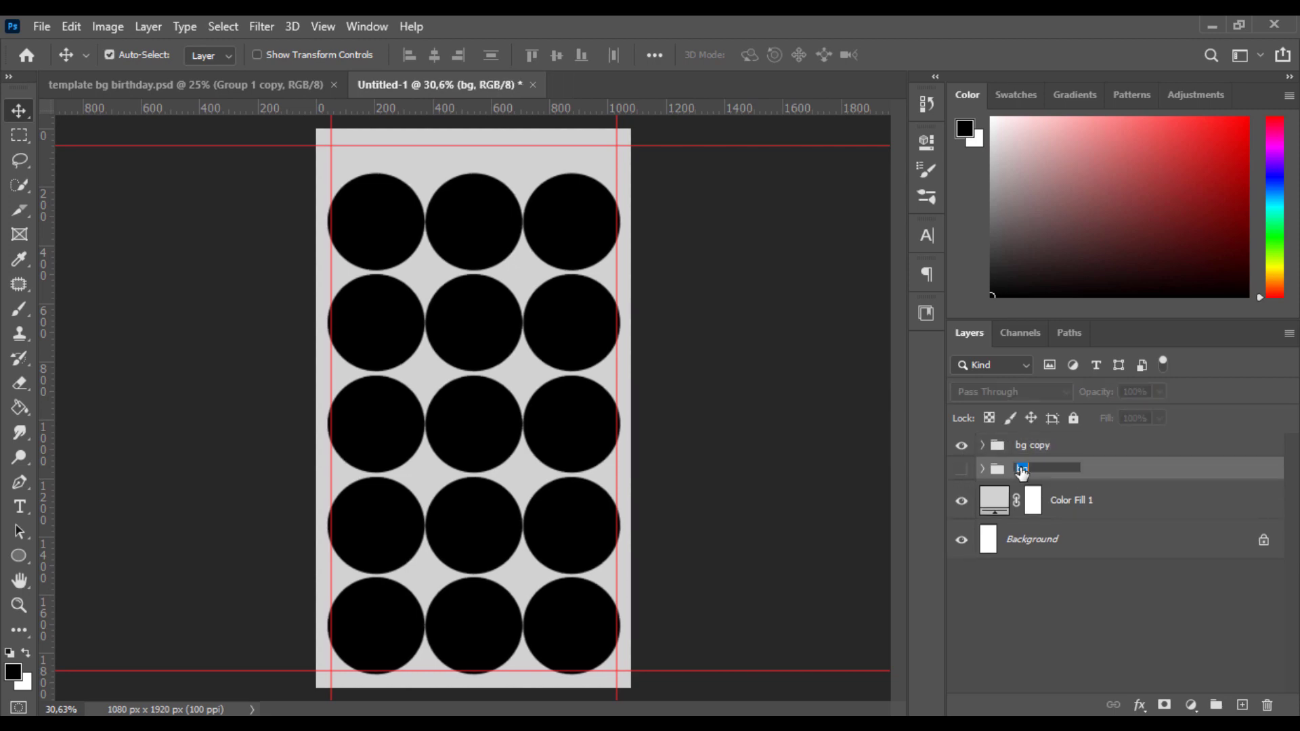
type("backup")
key("Return")
Convert the bg copy group to a smart object
right_click(1056, 450)
key("Escape")
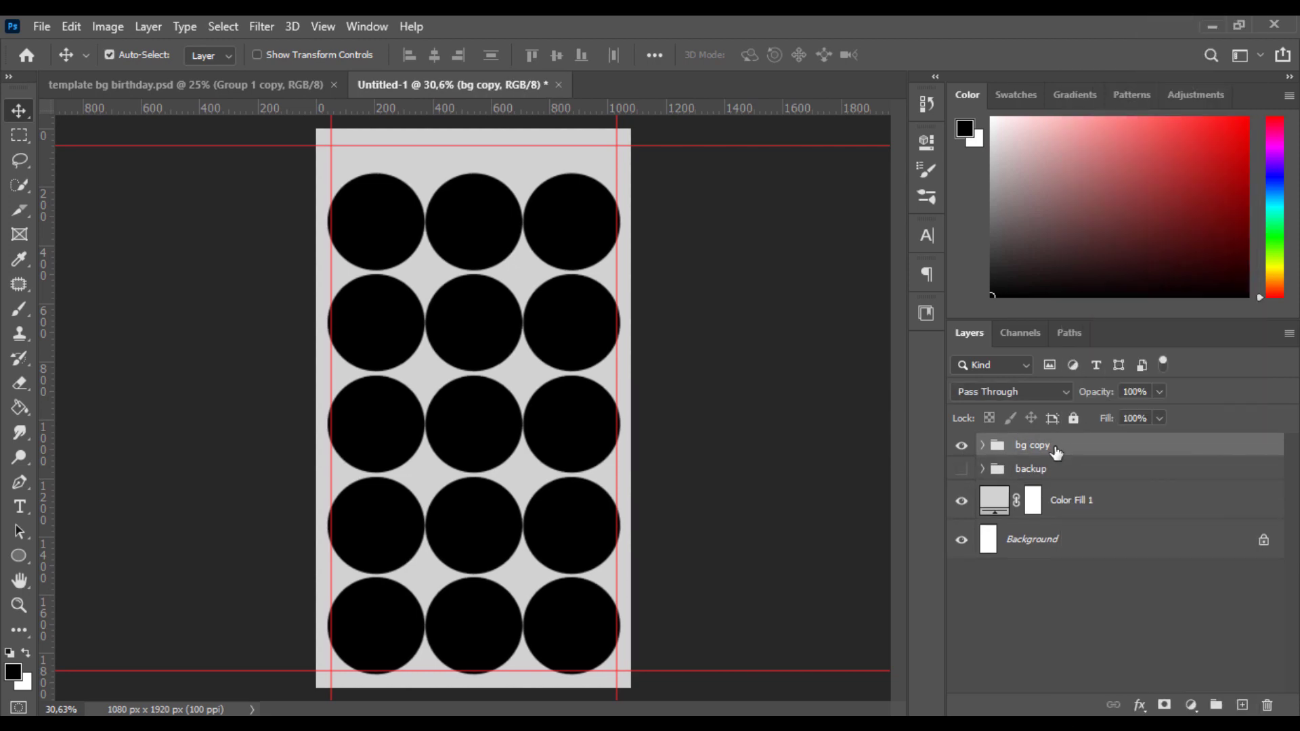
left_click(983, 446)
right_click(1049, 450)
left_click(1083, 281)
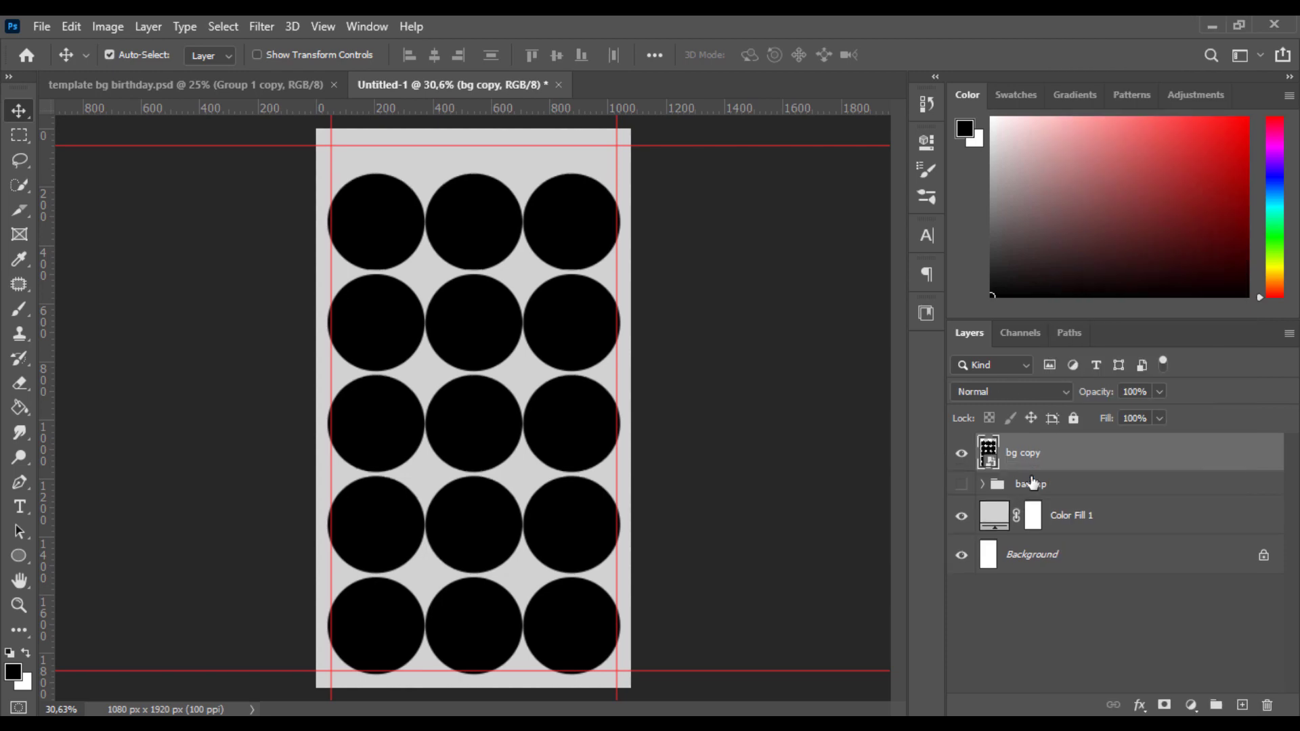
Start a Field Blur on bg copy and place 15 px pins across the circles of the fifth, third and second rows
left_click(261, 26)
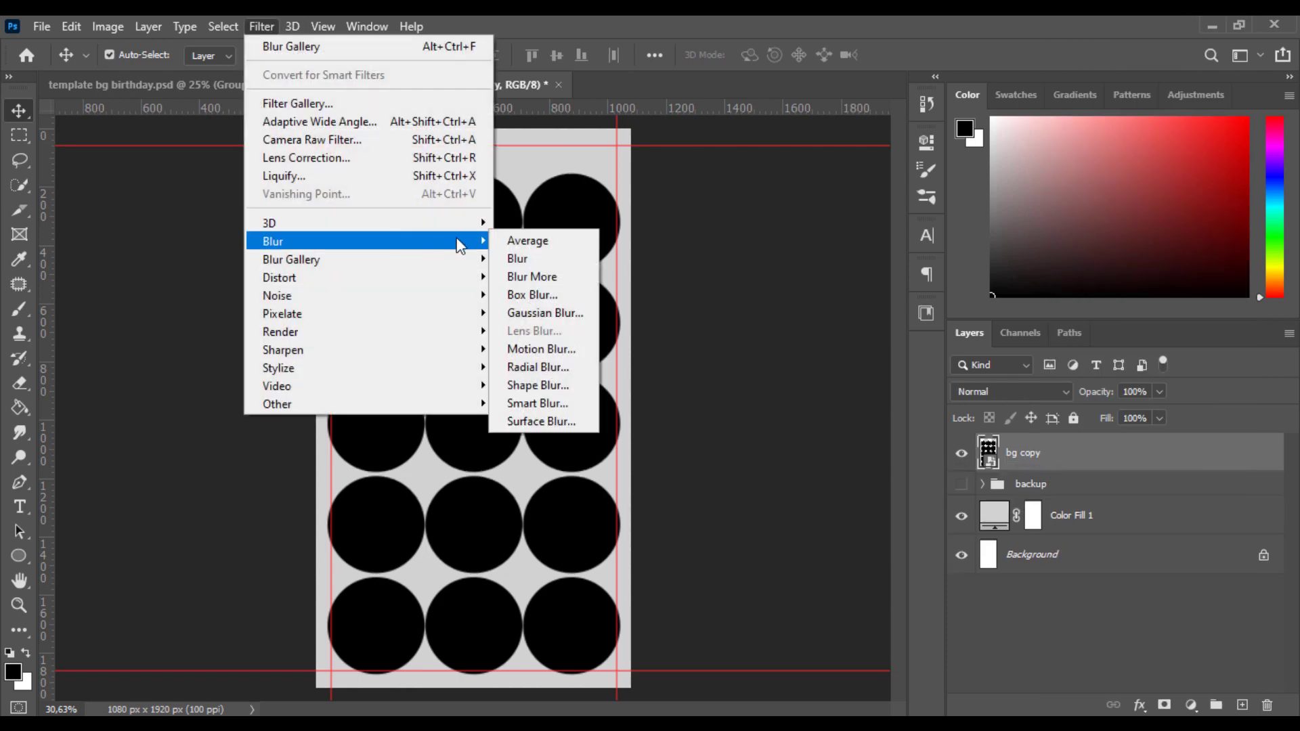
mouse_move(467, 258)
left_click(520, 258)
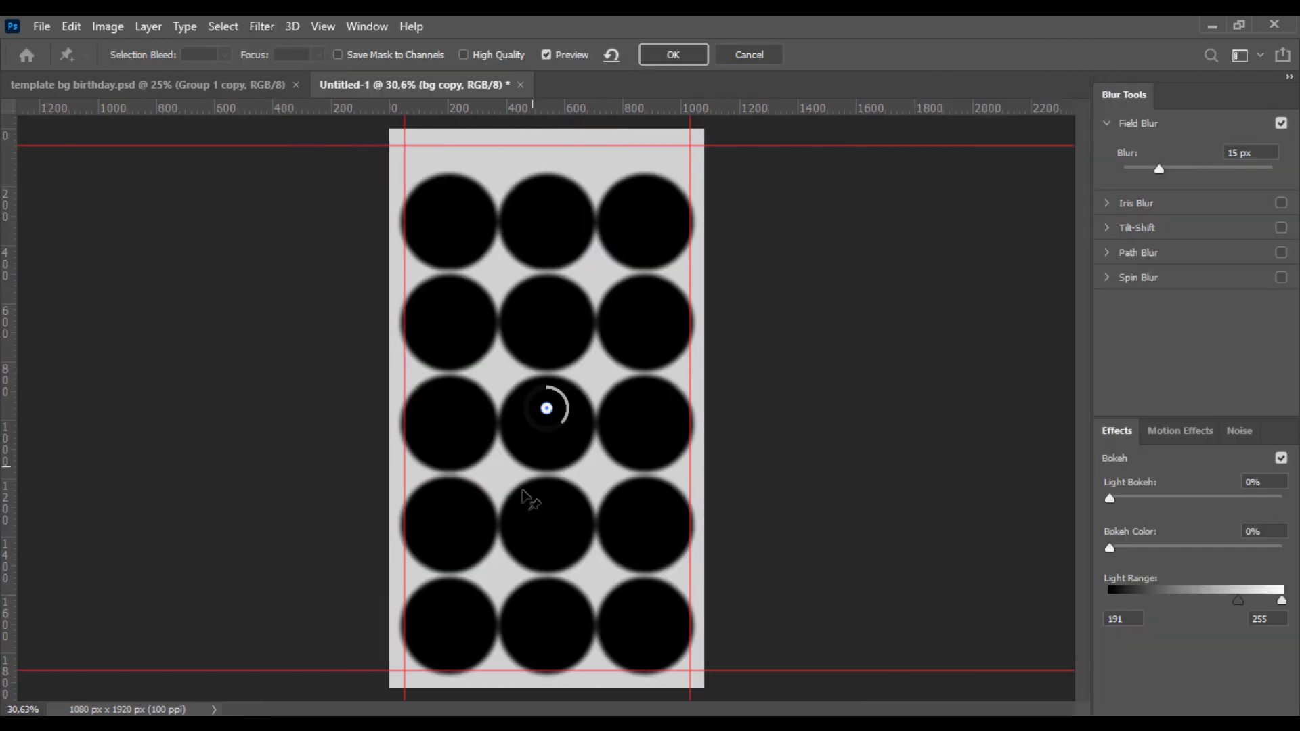
left_click(470, 591)
left_click(548, 595)
left_click(652, 593)
left_click(650, 464)
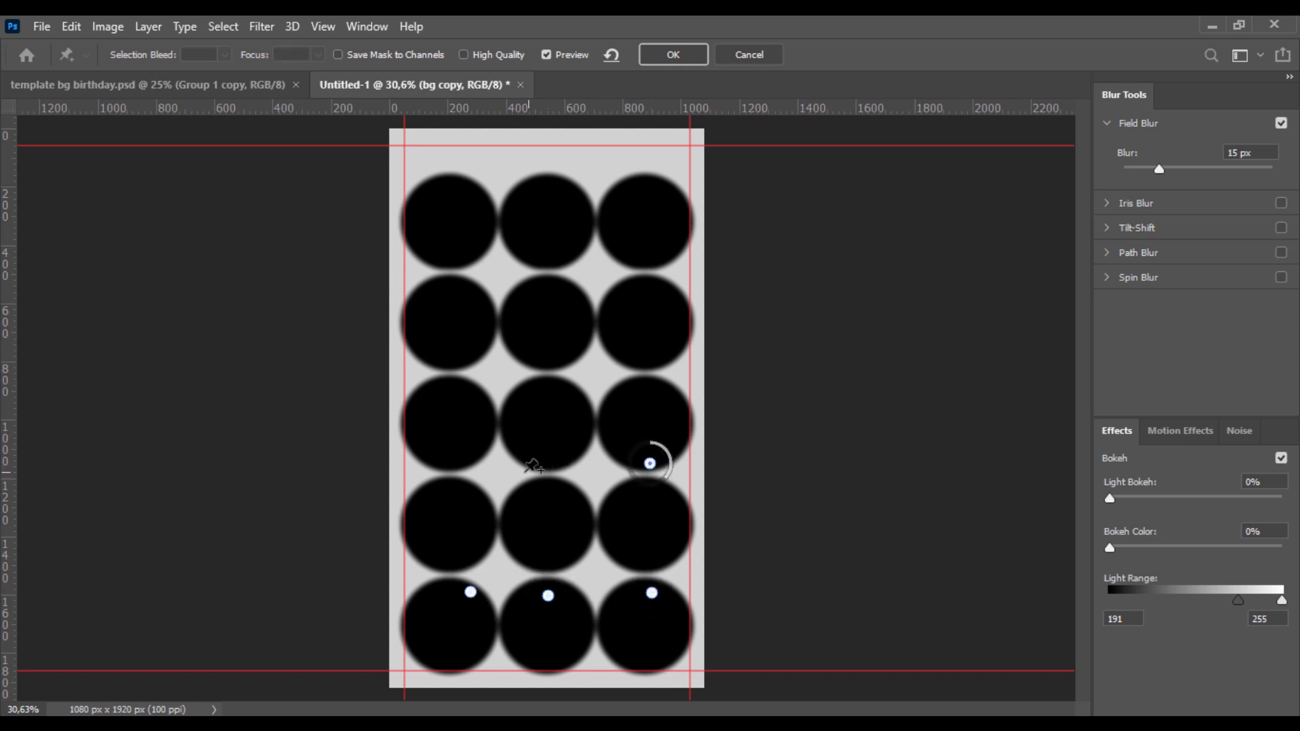
left_click(551, 466)
left_click(650, 461)
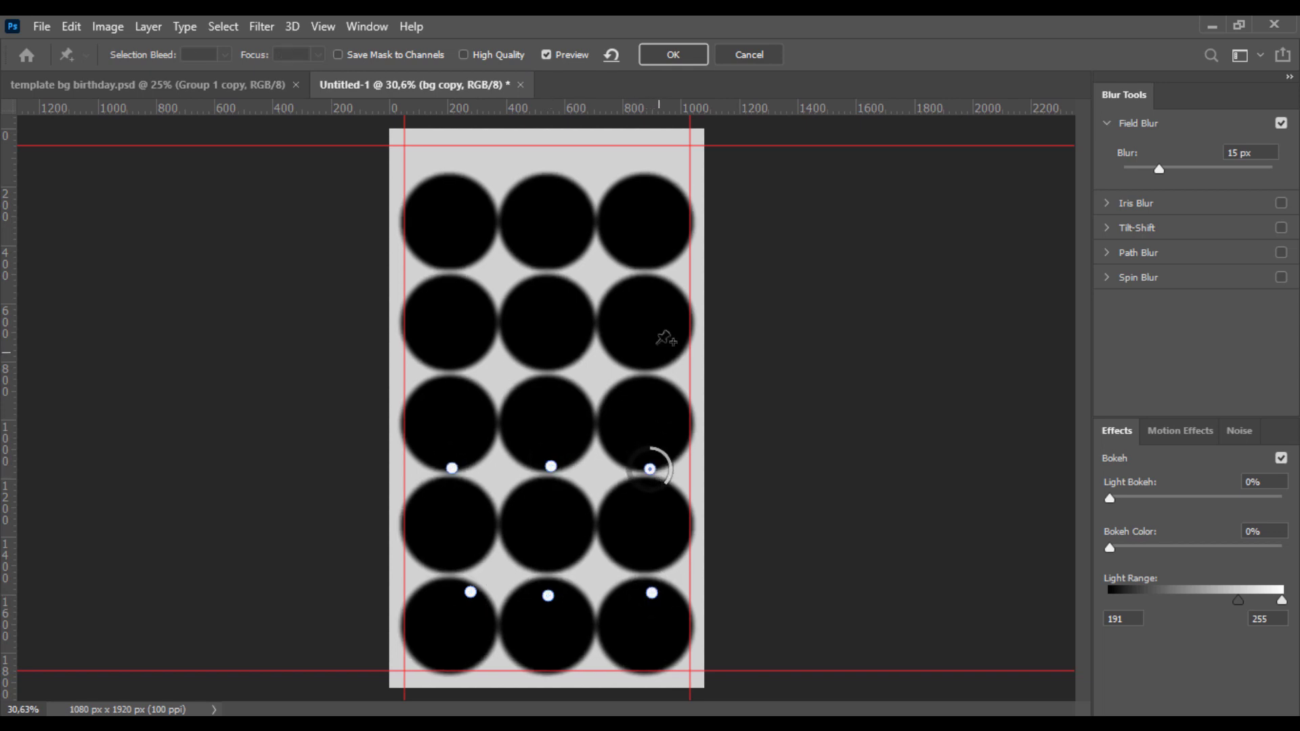
left_click(537, 304)
Lower the blur of the second-row pins, with 6 px on the middle and 5 px on the left circle, and apply the filter
left_click_drag(655, 311, 652, 279)
left_click_drag(538, 304, 571, 296)
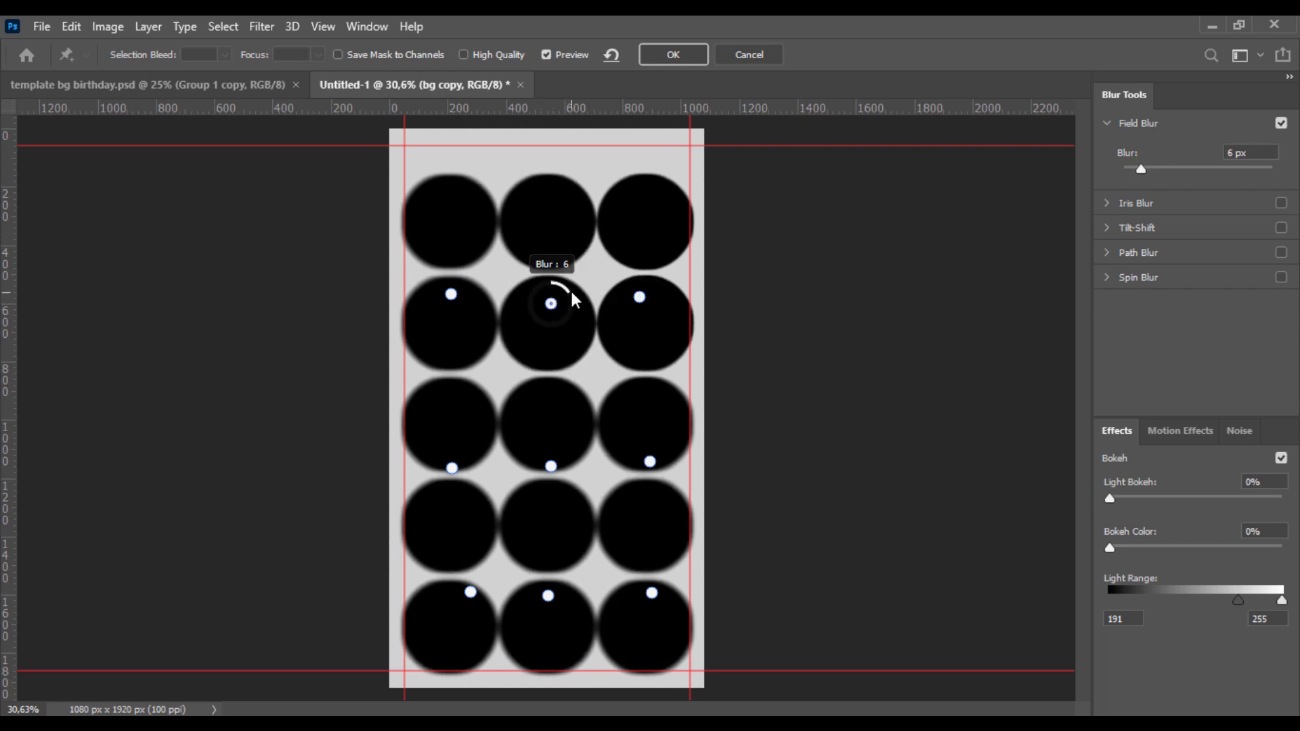
left_click(452, 294)
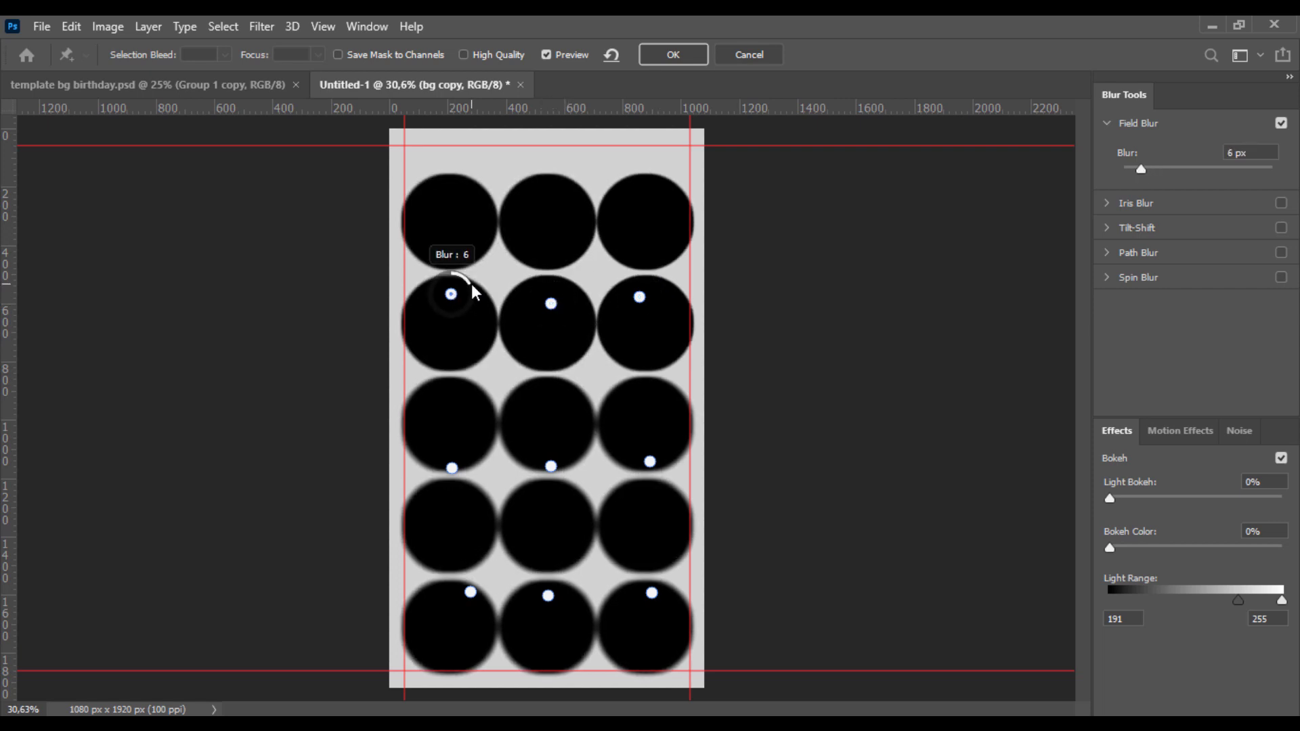
left_click_drag(471, 282, 470, 280)
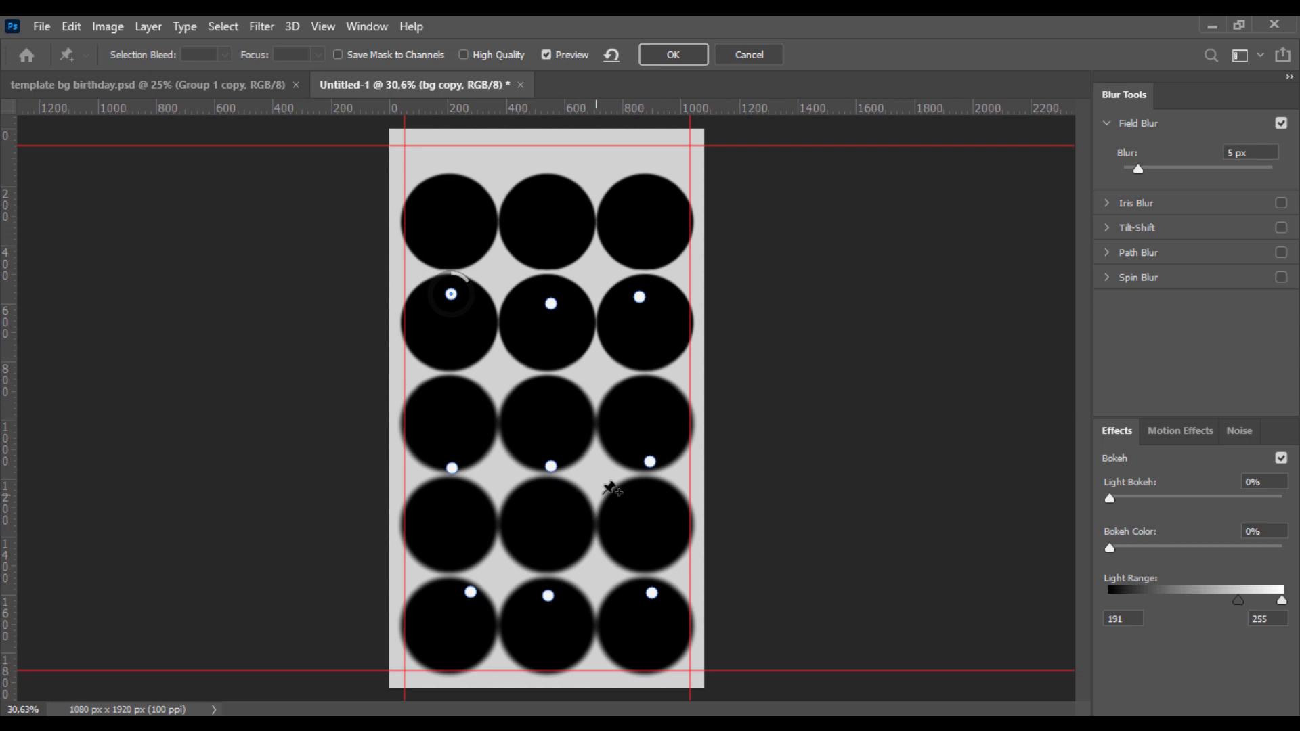
left_click(679, 55)
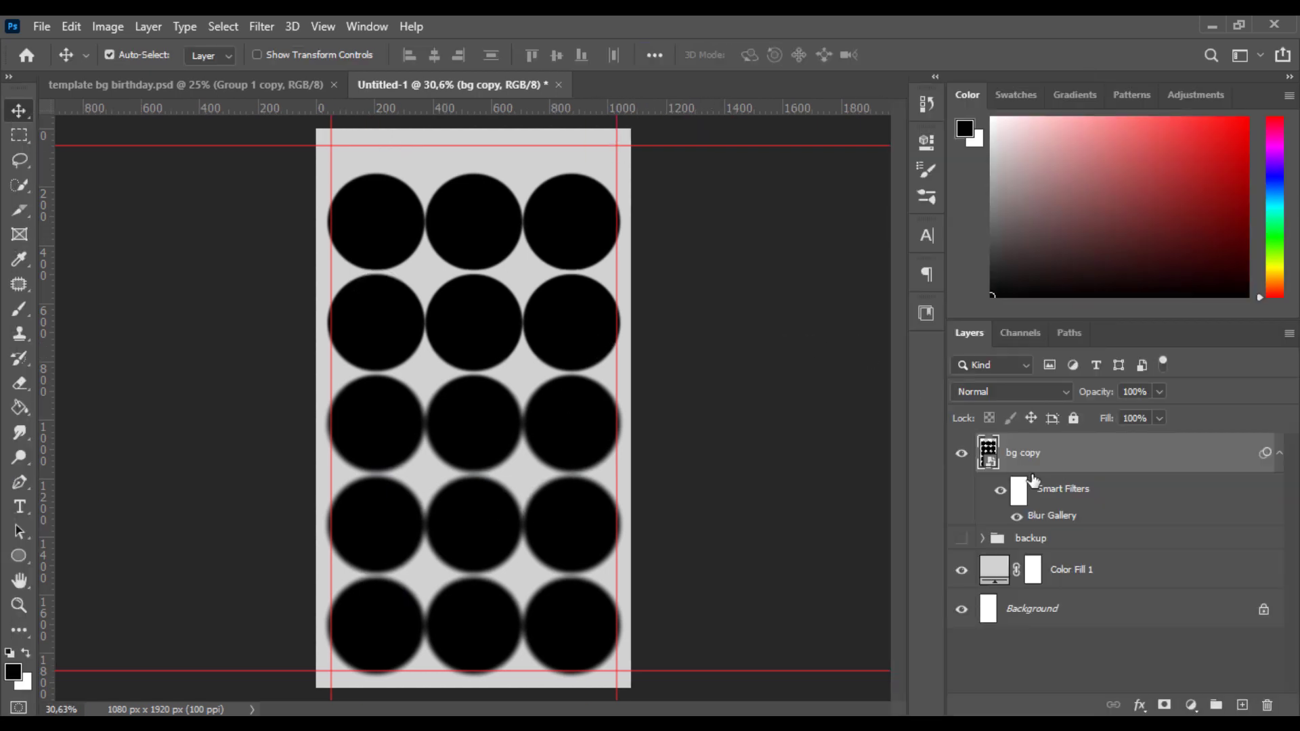
Duplicate the blurred bg copy layer and set the duplicate's blend mode to Dissolve
key("ctrl+j")
left_click(1012, 391)
left_click(1075, 276)
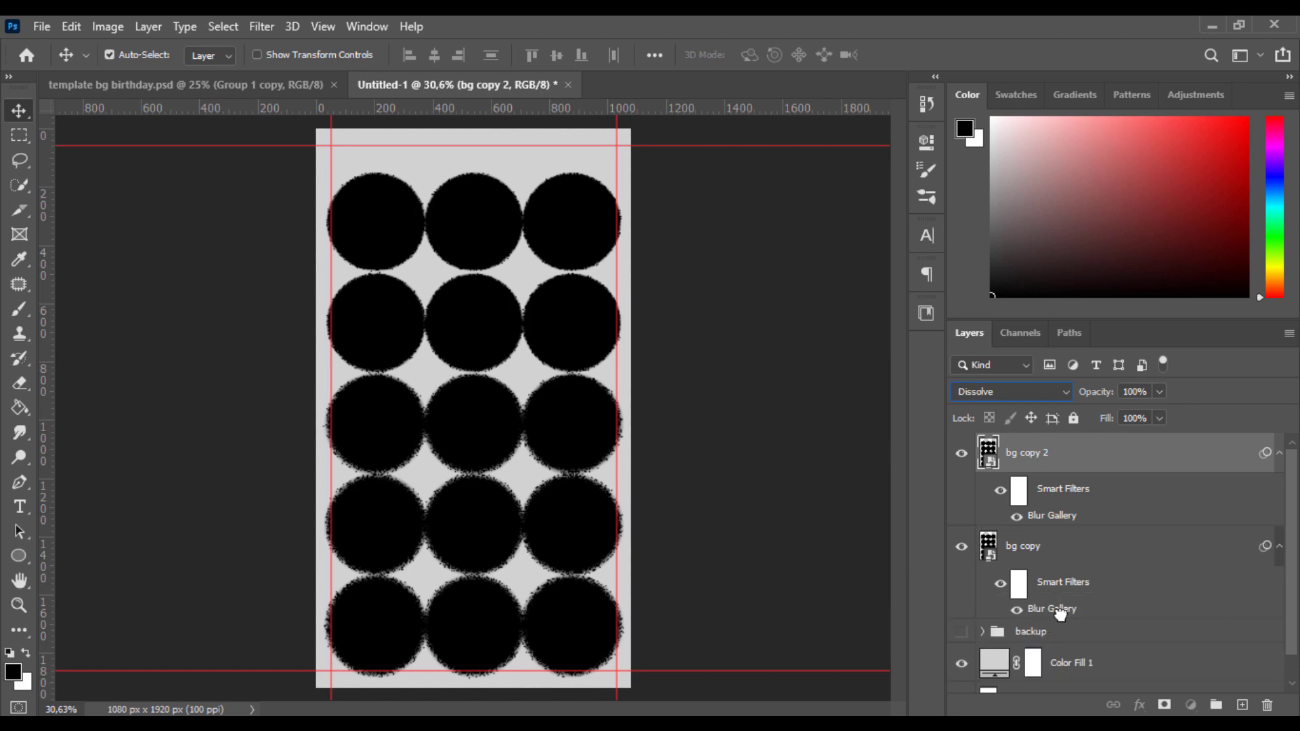
left_click(1060, 613)
Convert the bg copy and bg copy 2 layers into a single smart object
left_click(1043, 444)
left_click(1069, 554, "ctrl")
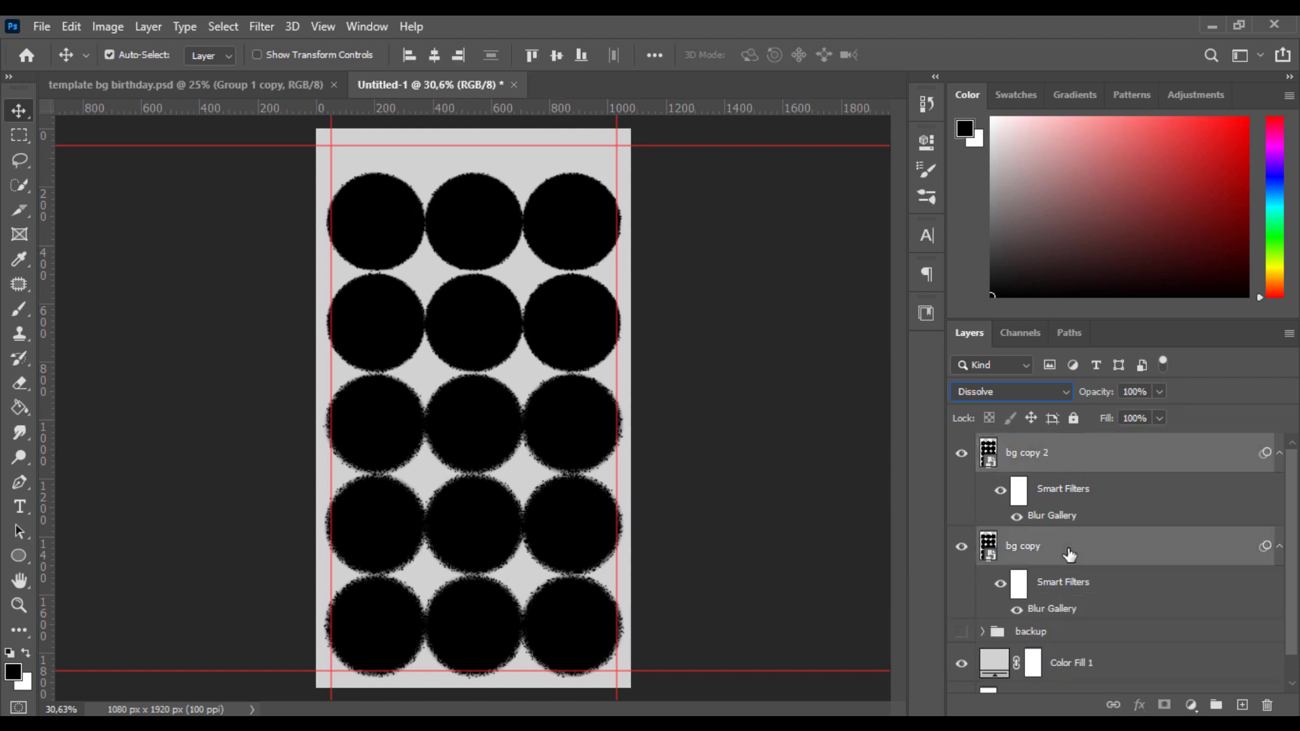
right_click(1067, 464)
left_click(874, 210)
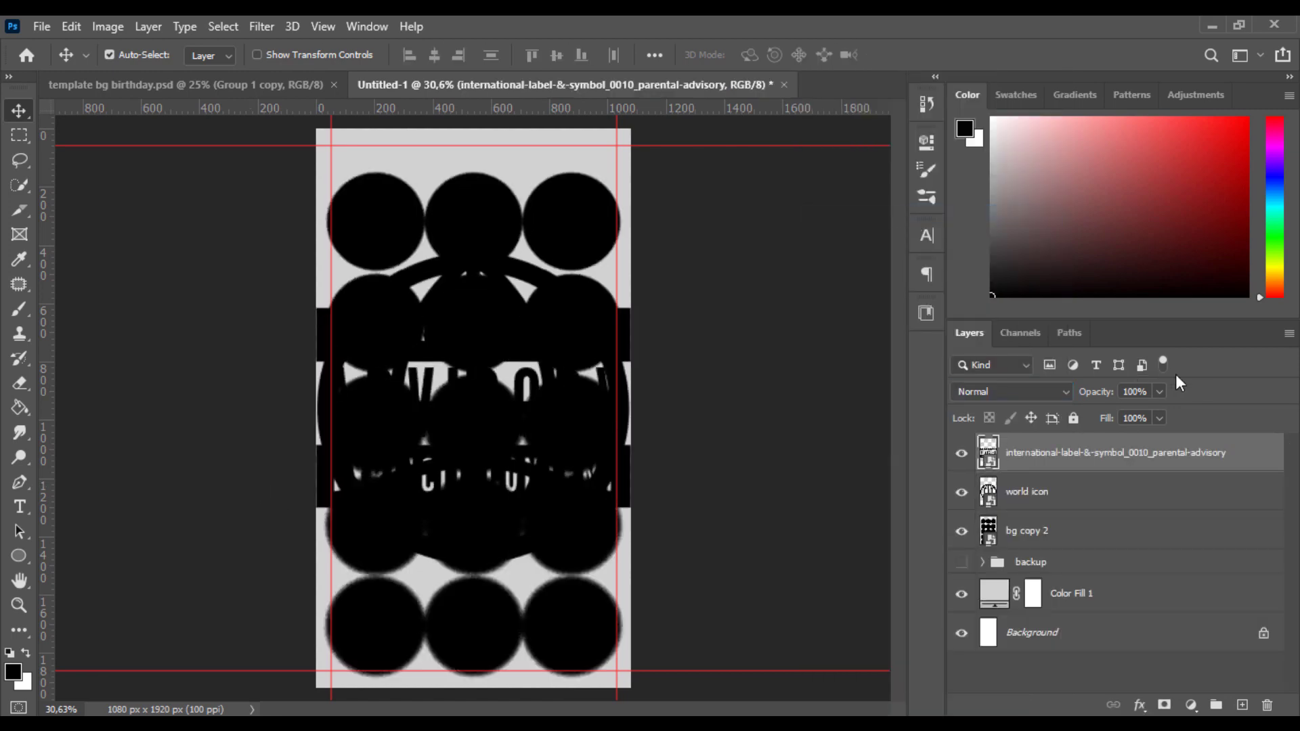
Rename the parental advisory label layer to inter
double_click(1118, 462)
type("inter")
key("Return")
Shrink the world icon and place it above the first circle of the top row
left_click(1103, 490)
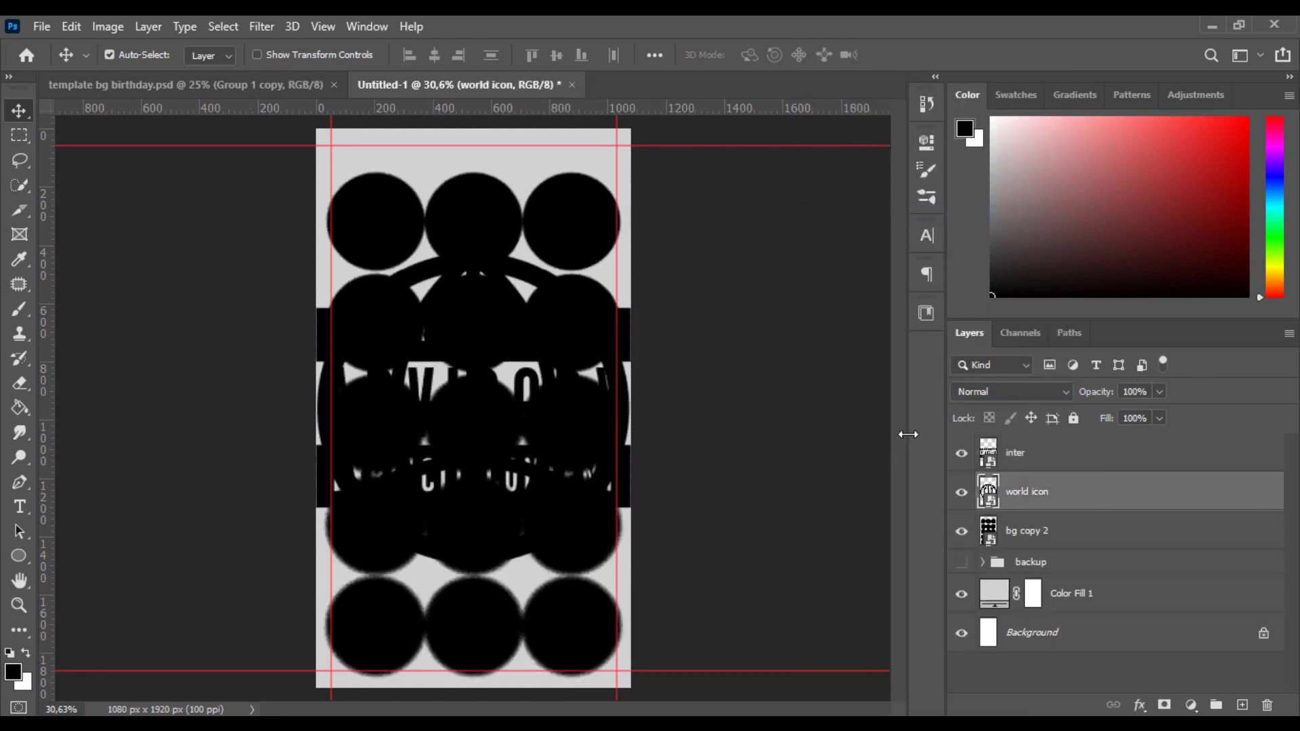
key("ctrl+t")
left_click_drag(630, 408, 390, 156)
key("Return")
Scale down the inter label and place it against the left guide beside the world icon
left_click(1066, 457)
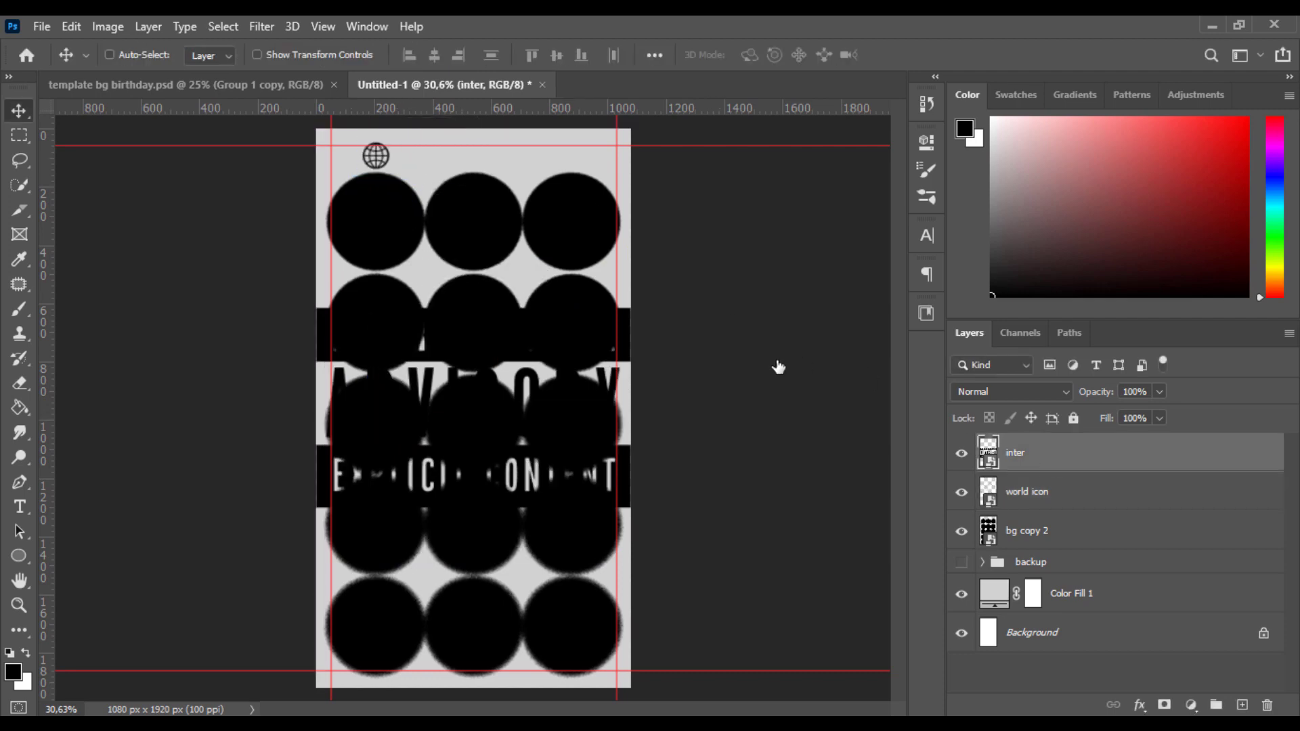
key("ctrl+t")
left_click_drag(630, 408, 383, 161)
left_click_drag(408, 155, 353, 164)
key("Return")
Start a 15 px Tilt-Shift blur on bg copy 2 and move its center up to the second circle row
left_click(1086, 526)
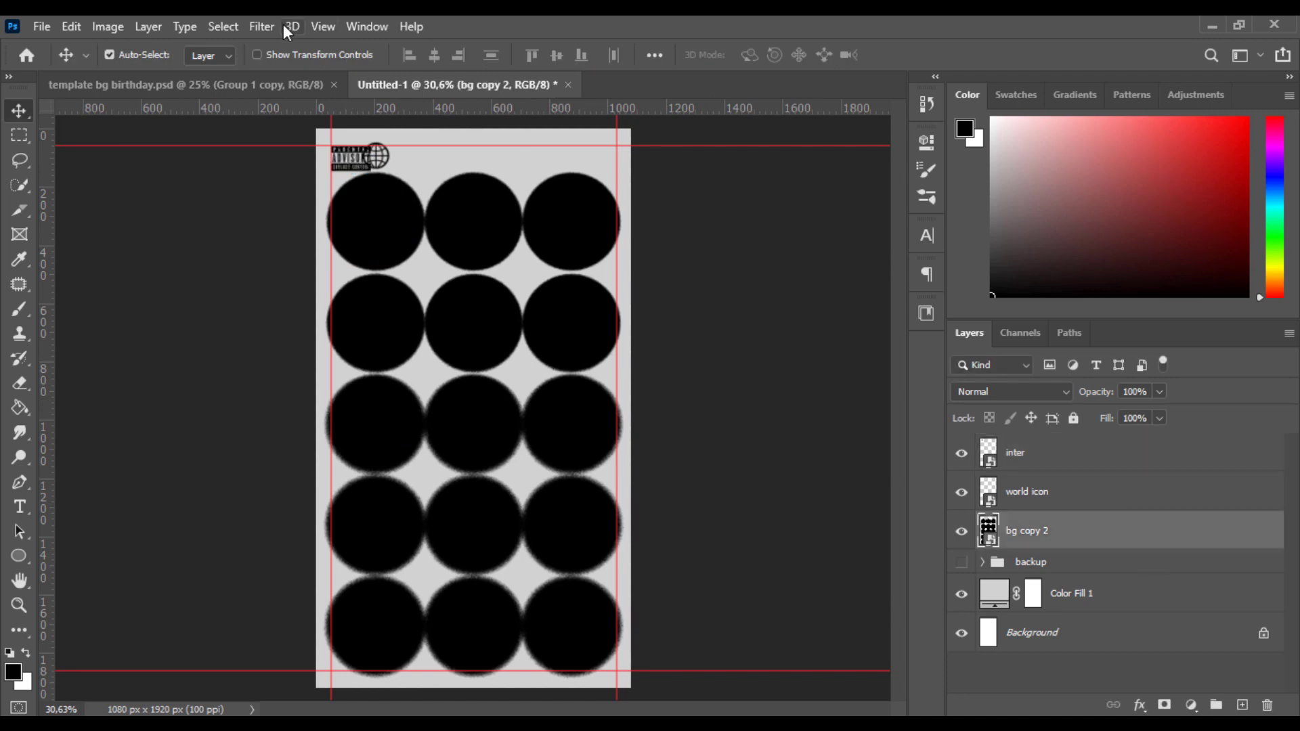
left_click(262, 26)
mouse_move(433, 259)
left_click(535, 296)
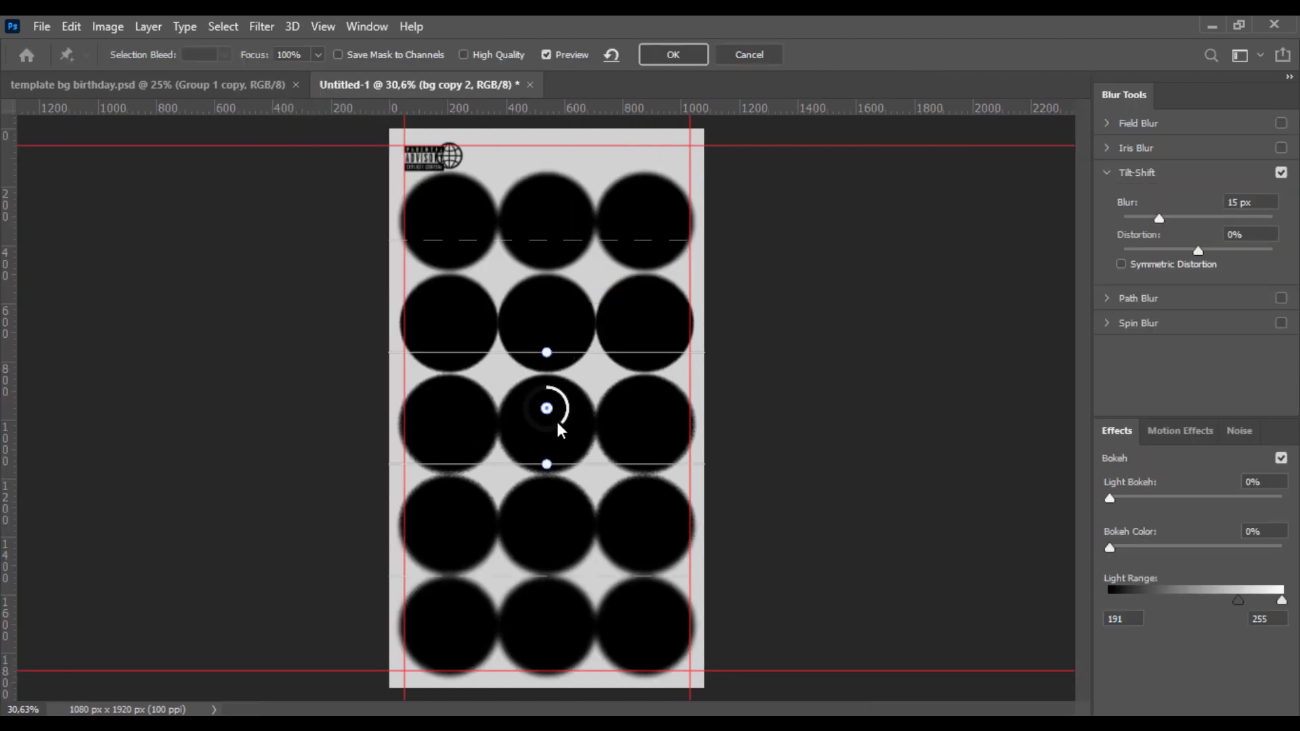
left_click_drag(547, 409, 549, 324)
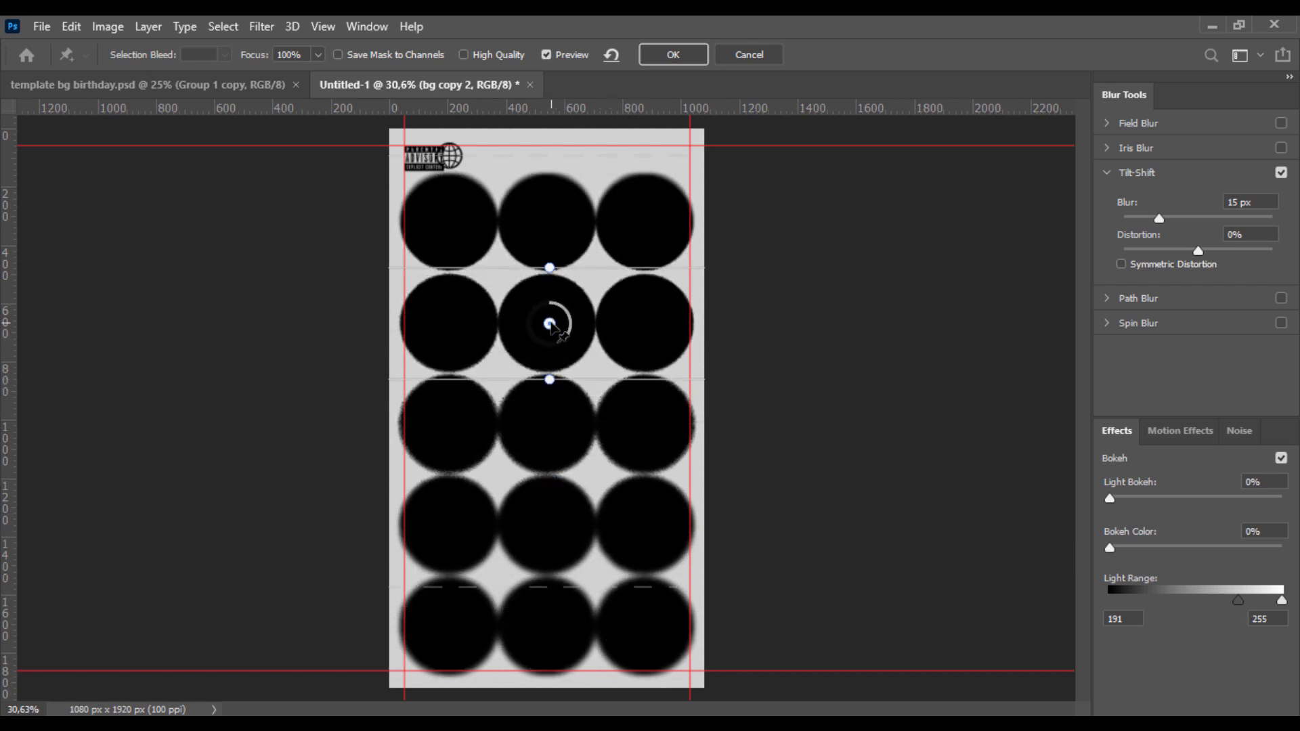
Adjust the Tilt-Shift focus and fade lines so the upper two rows stay sharpest, and apply the blur
left_click_drag(592, 585, 592, 648)
mouse_move(565, 342)
left_mouse_down()
mouse_move(571, 319)
mouse_move(573, 348)
left_mouse_up()
left_click_drag(572, 326, 568, 344)
left_click_drag(583, 263, 582, 219)
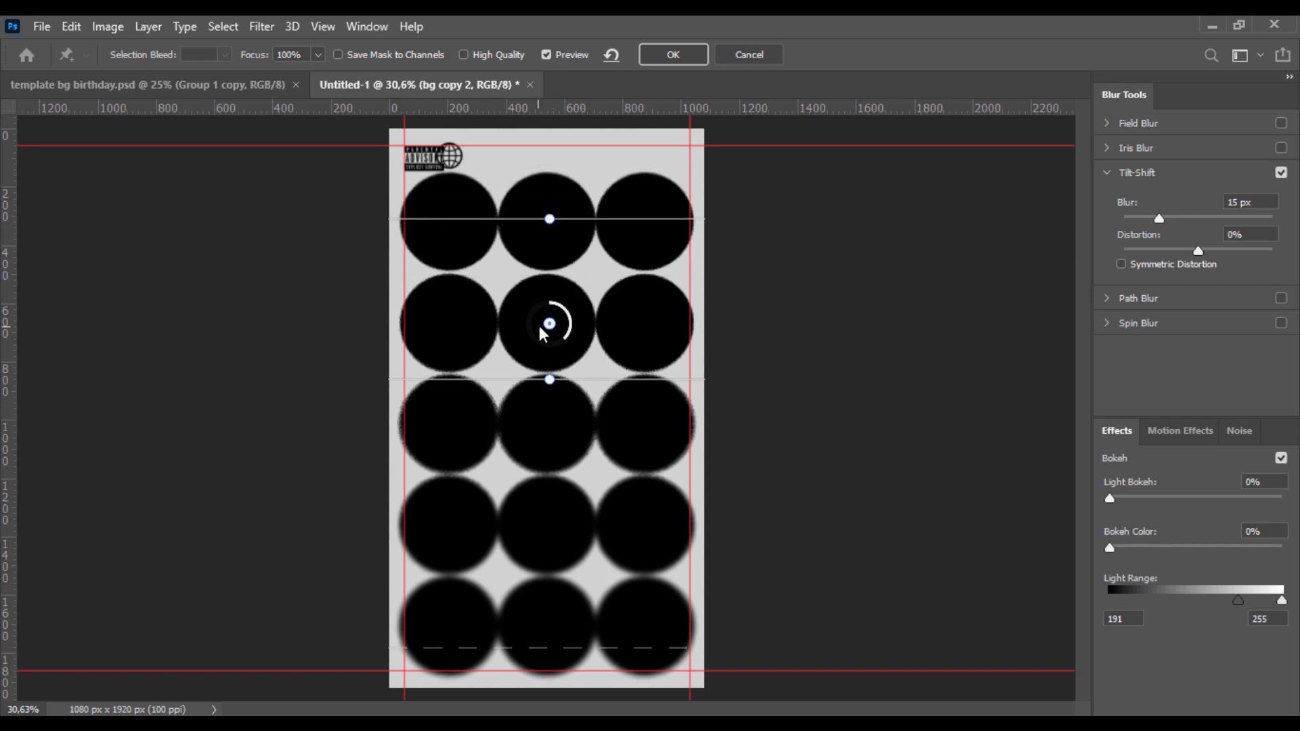
left_click_drag(549, 379, 545, 296)
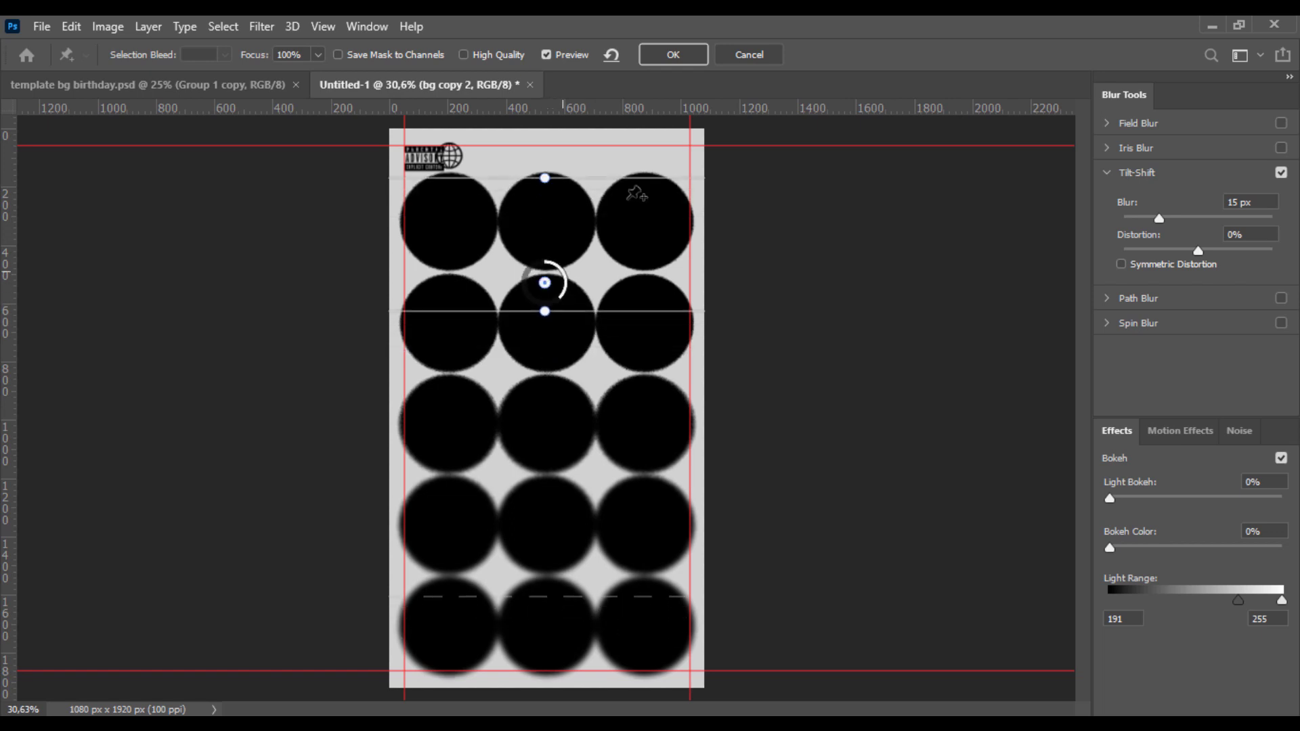
key("Return")
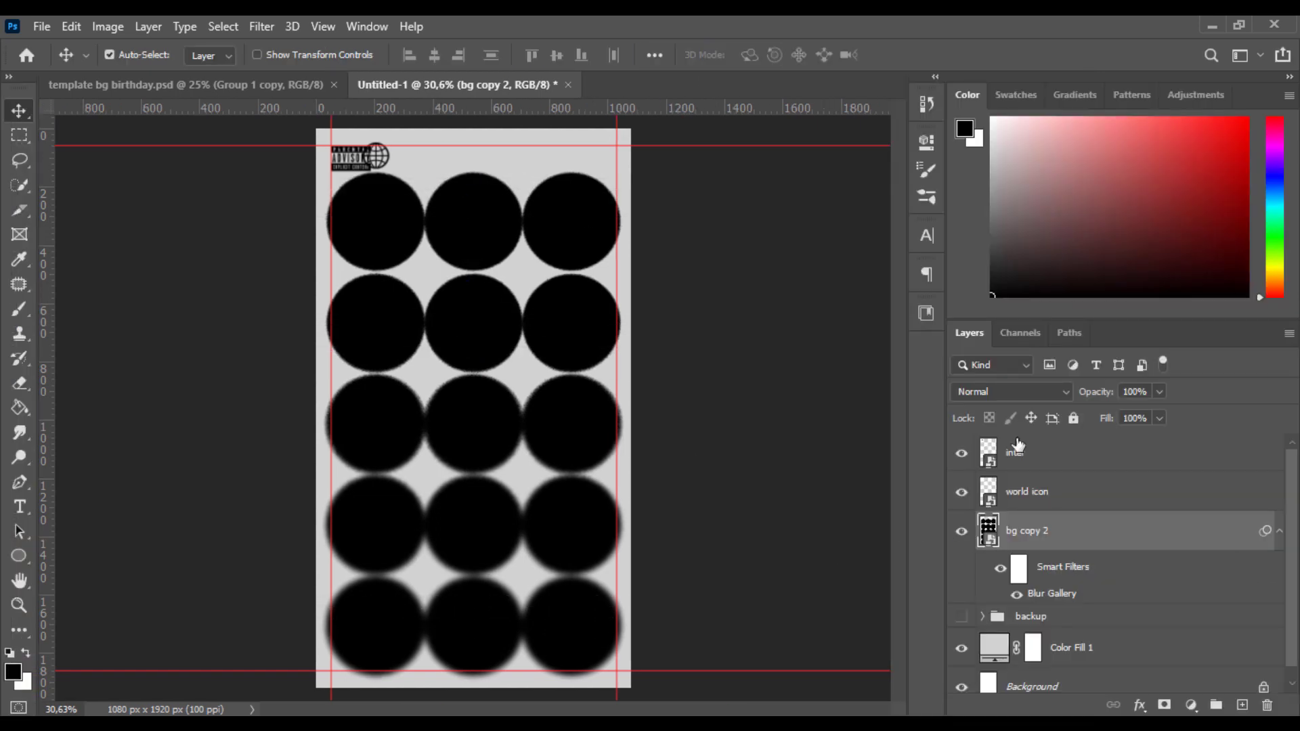
Duplicate the tilt-shifted bg copy 2 layer
left_click(1015, 393)
left_click(1153, 540)
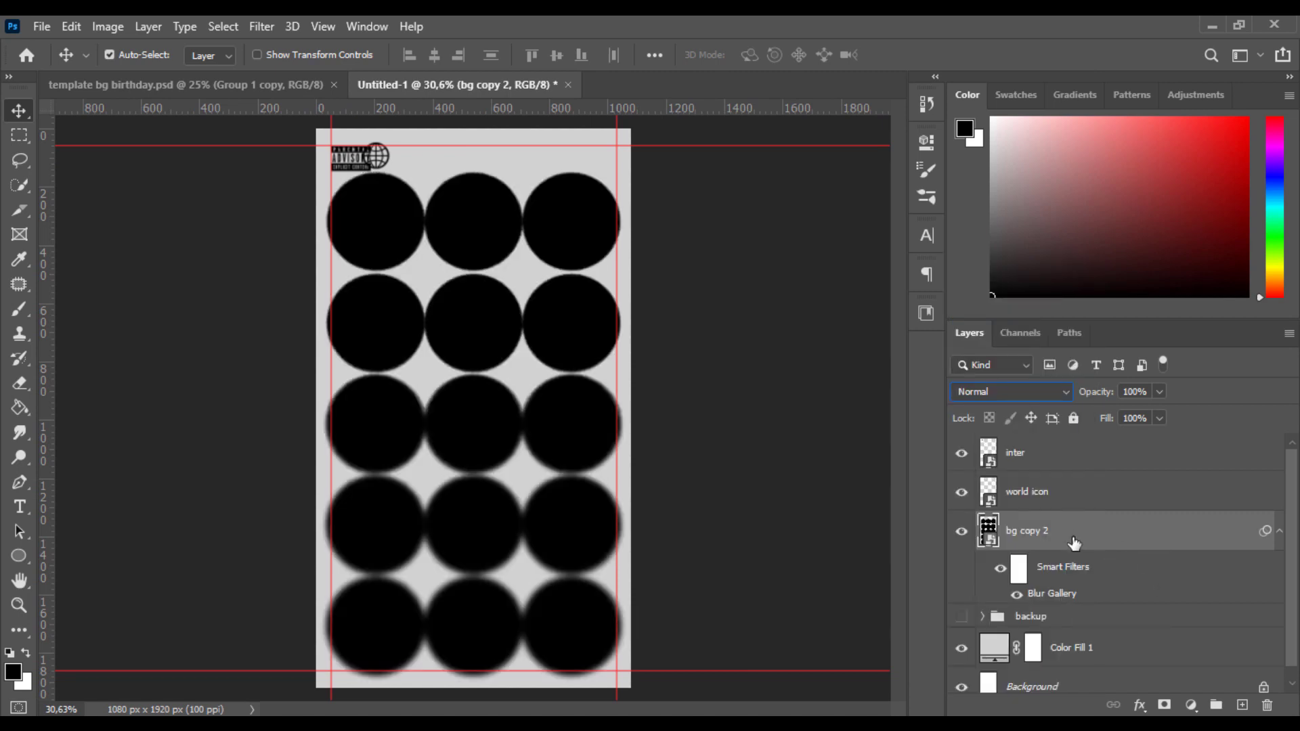
key("ctrl+j")
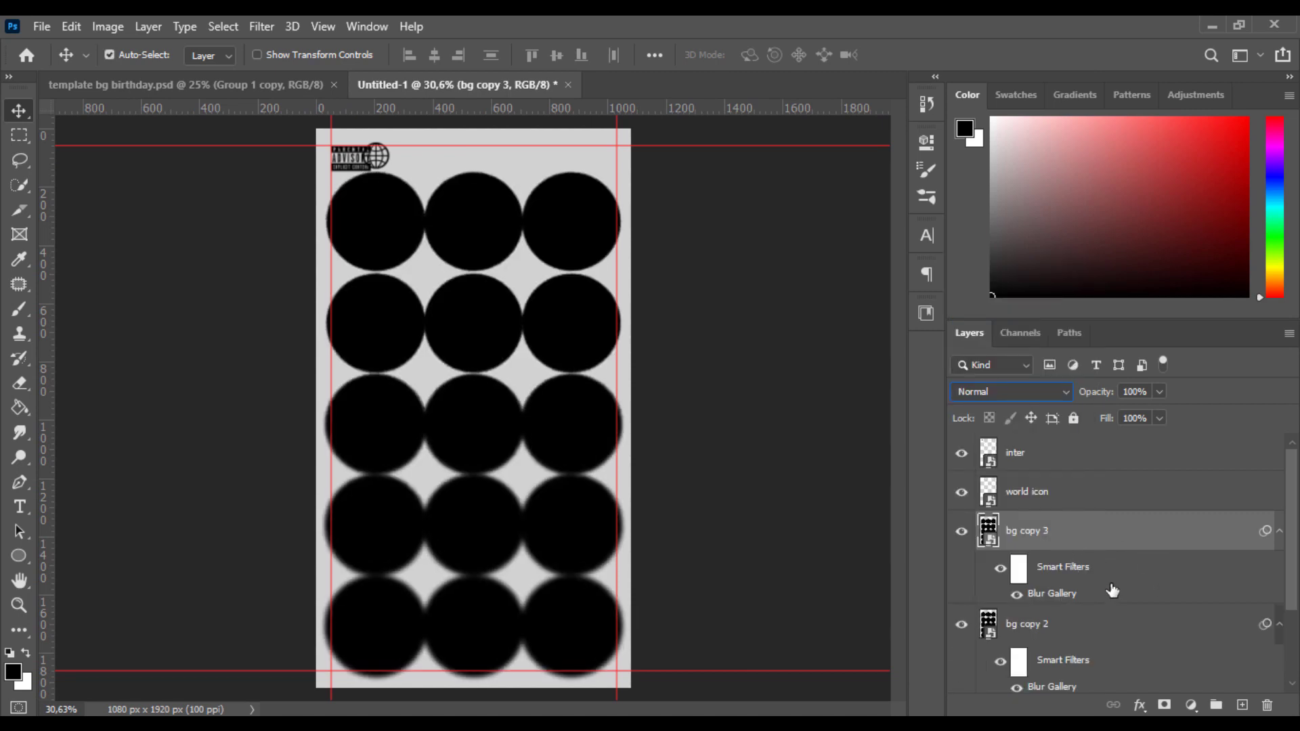
Set the blend mode of bg copy 2 to Dissolve and check its effect by hiding and showing the layer
left_click(1112, 624)
left_click(1035, 393)
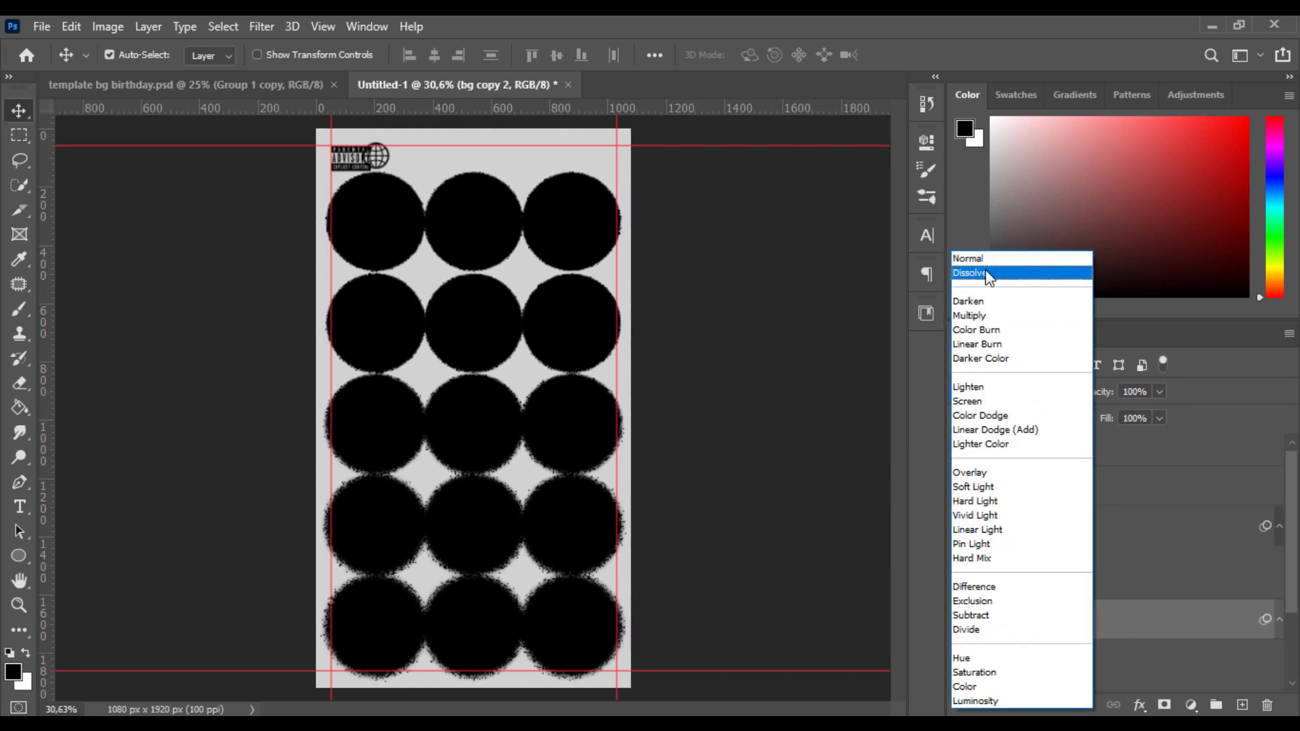
left_click(989, 273)
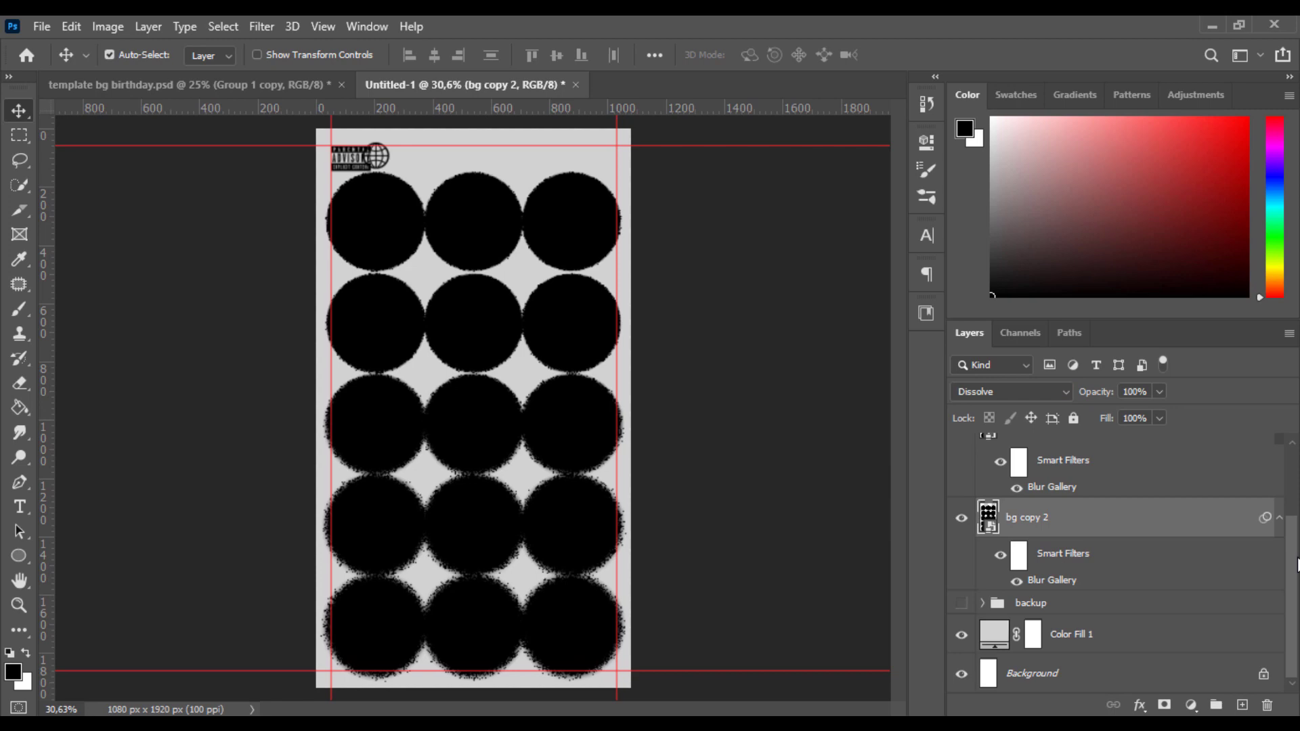
left_click_drag(1298, 564, 1296, 520)
left_click(1039, 503)
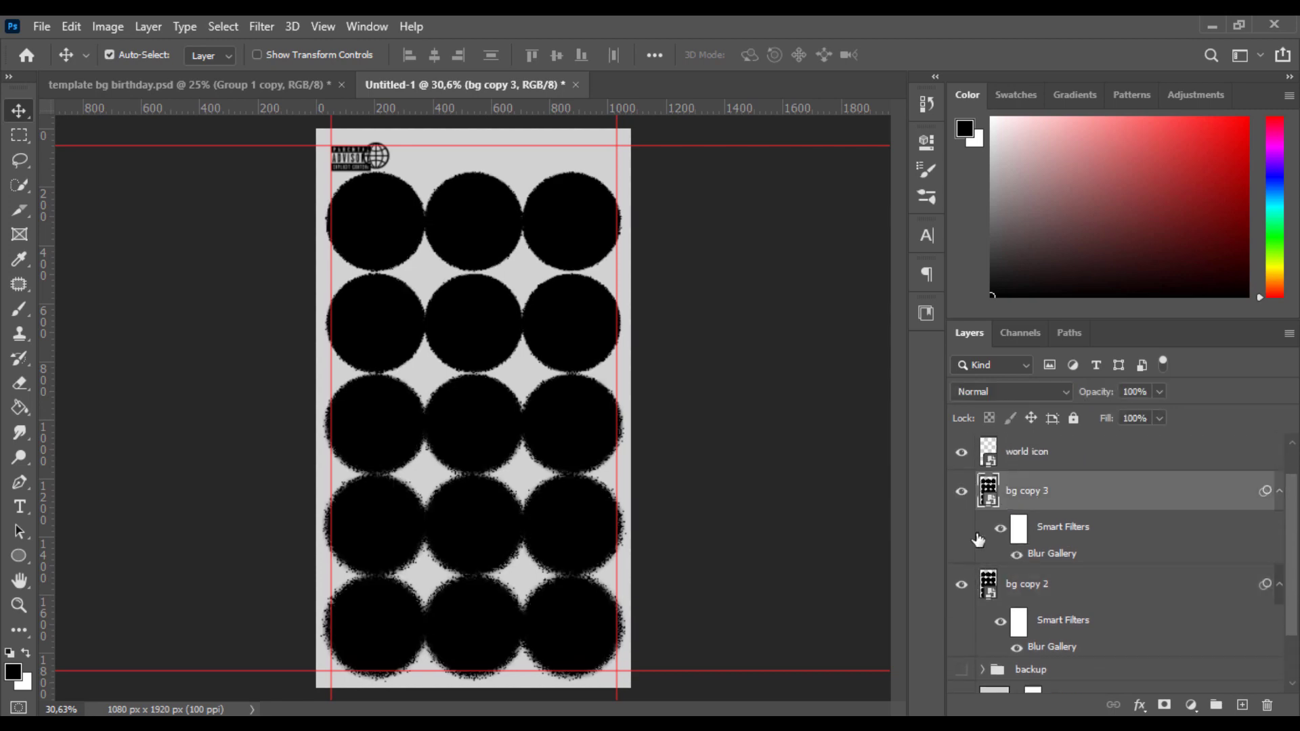
left_click(961, 584)
left_click(962, 585)
scroll(980, 626, "down", 2)
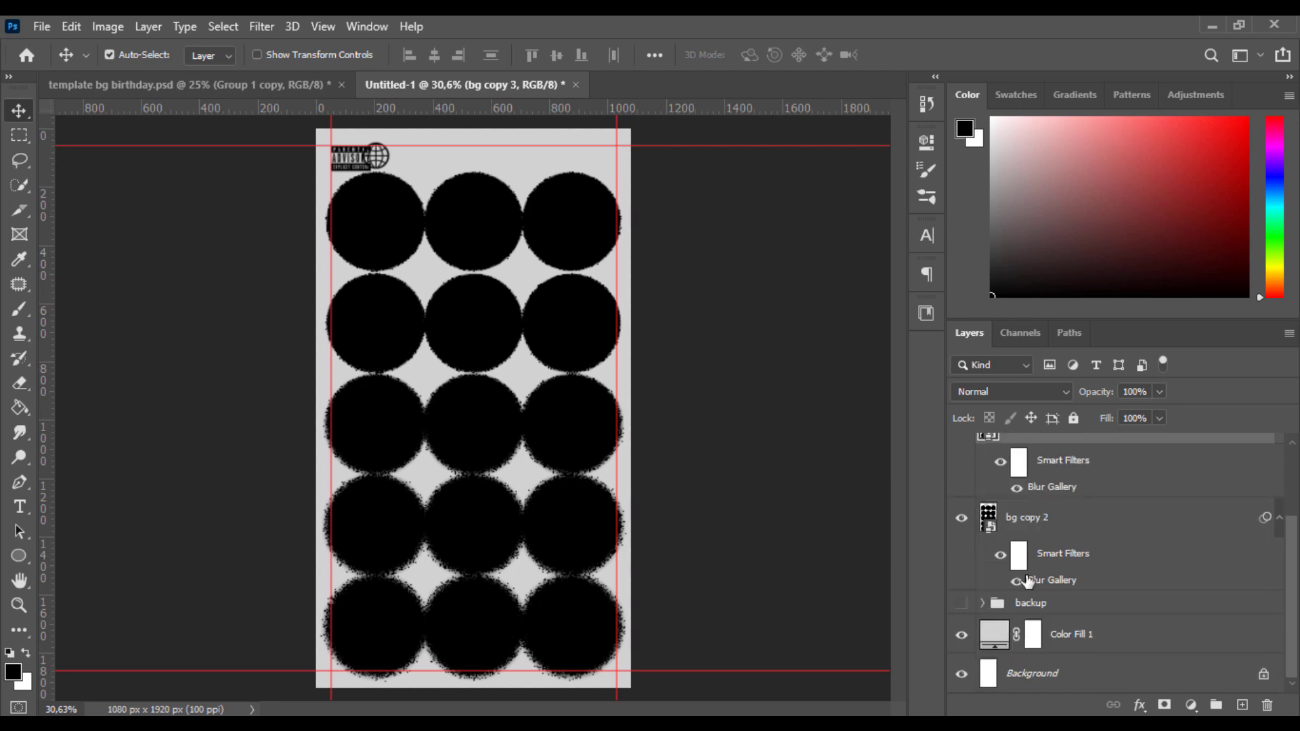
Move the bg copy 2 layer above bg copy 3 in the layer stack
left_click(1048, 527)
scroll(1047, 527, "up", 1)
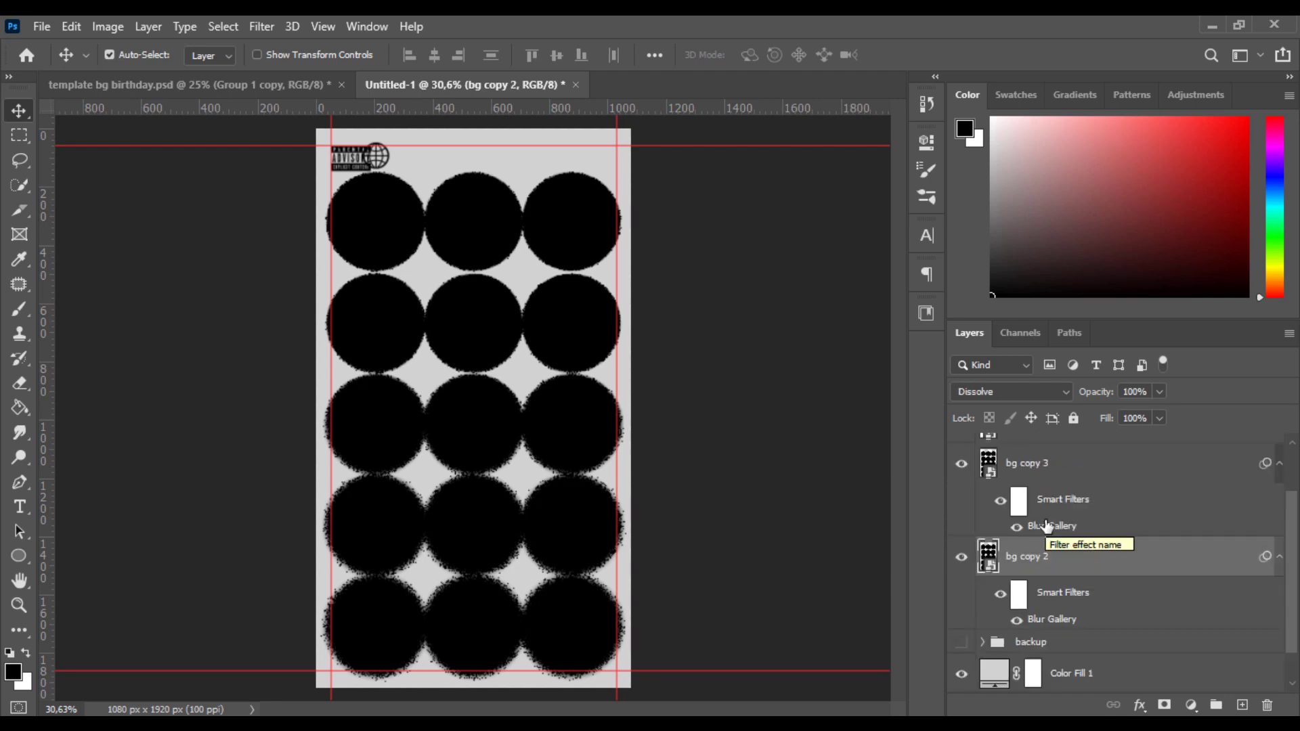
left_click(1007, 473)
left_click_drag(1038, 578, 1083, 480)
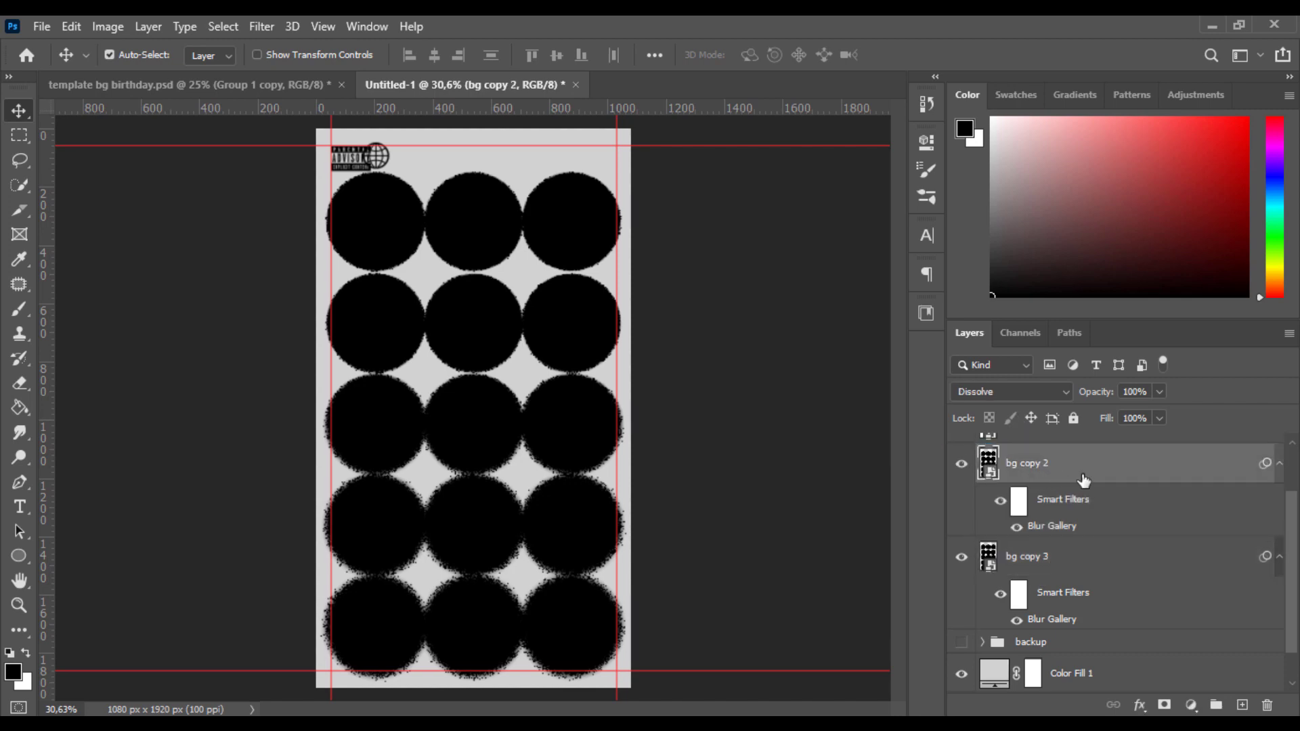
Apply the Camera Raw Filter to bg copy 2 with grain 20 and the curve's black point raised to output 9
left_click(262, 26)
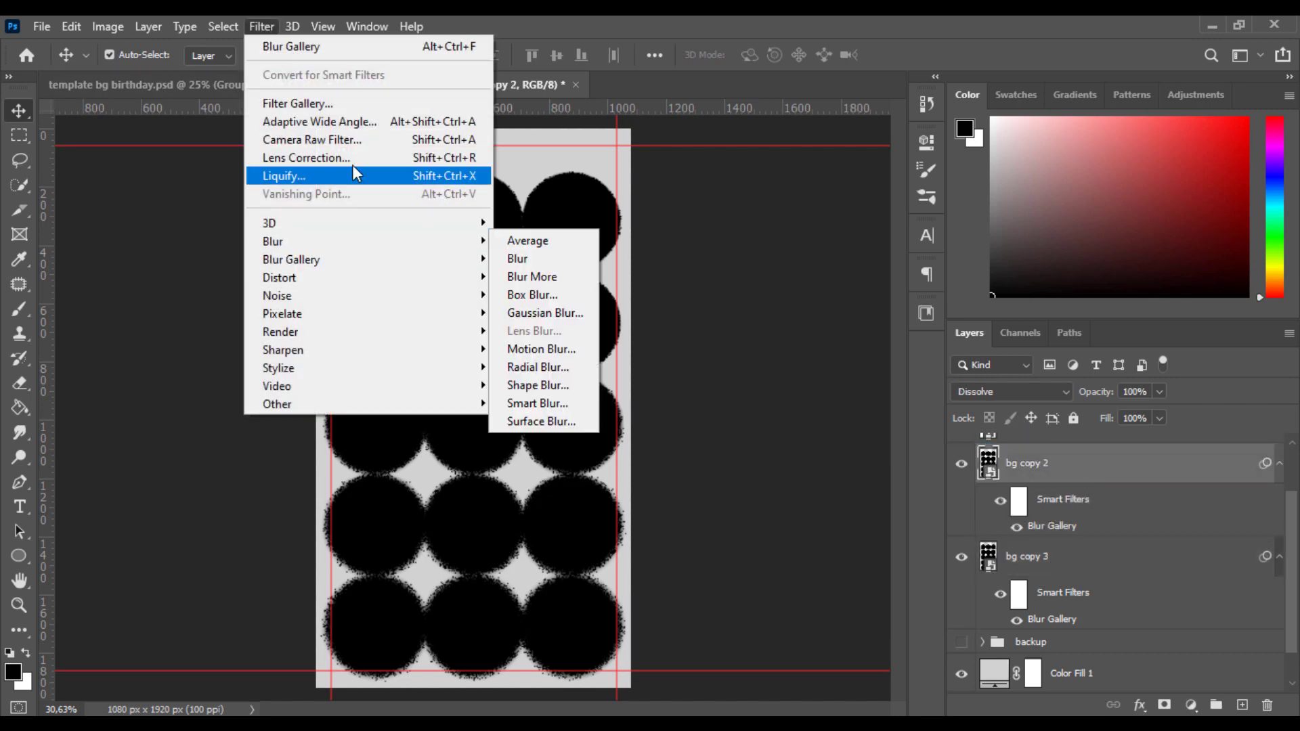
left_click(349, 140)
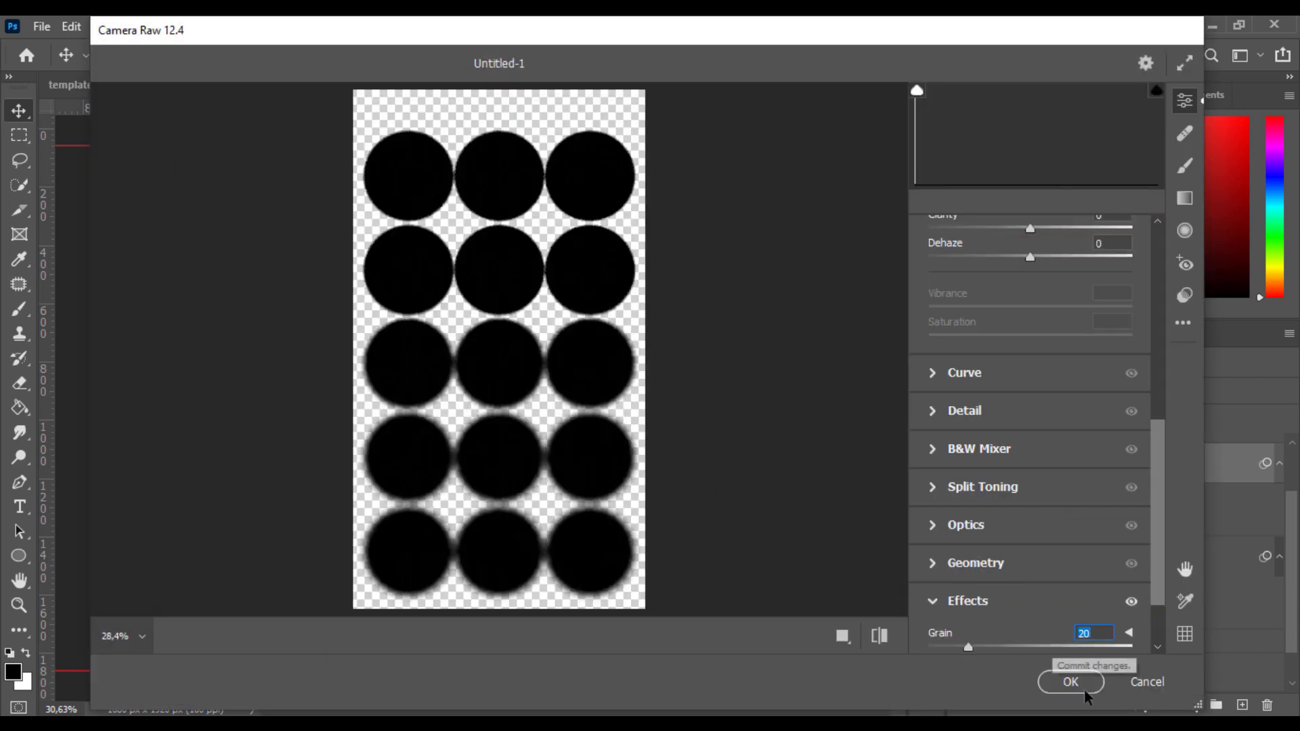
left_click(983, 373)
left_click(980, 489)
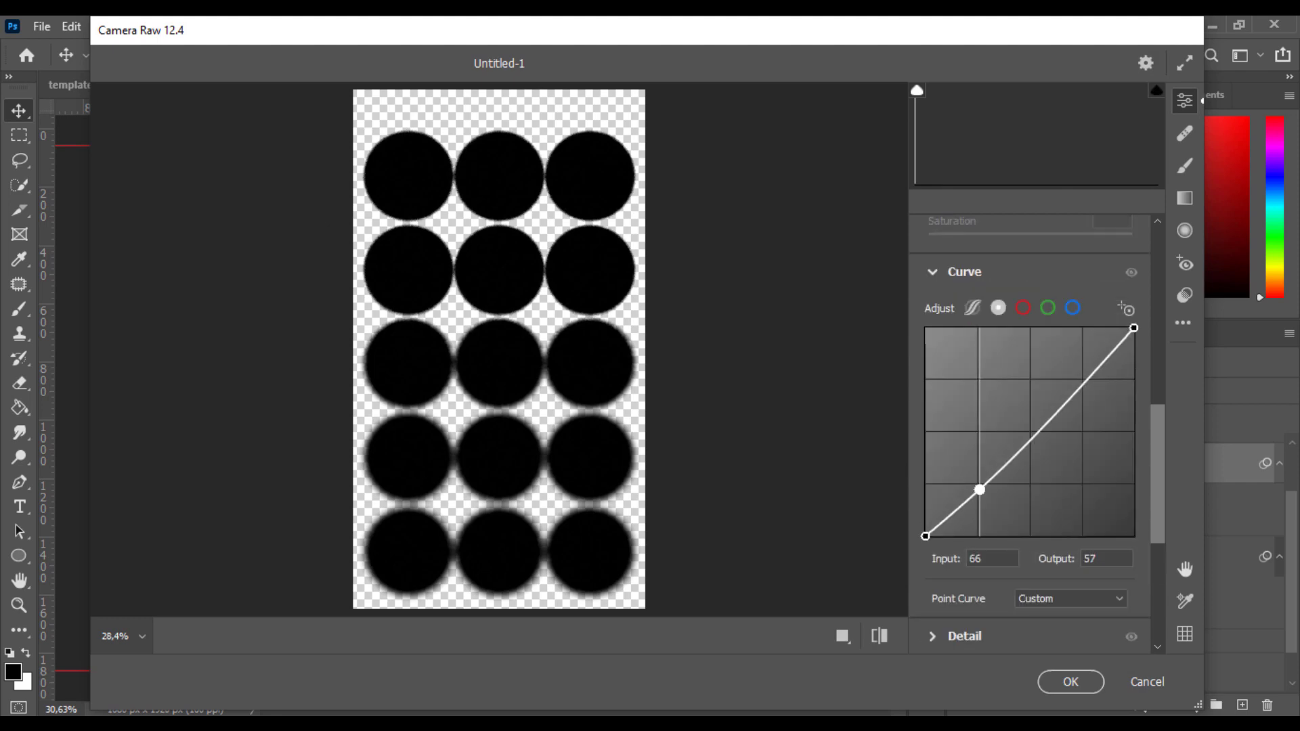
left_click_drag(980, 489, 977, 487)
left_click_drag(925, 537, 925, 529)
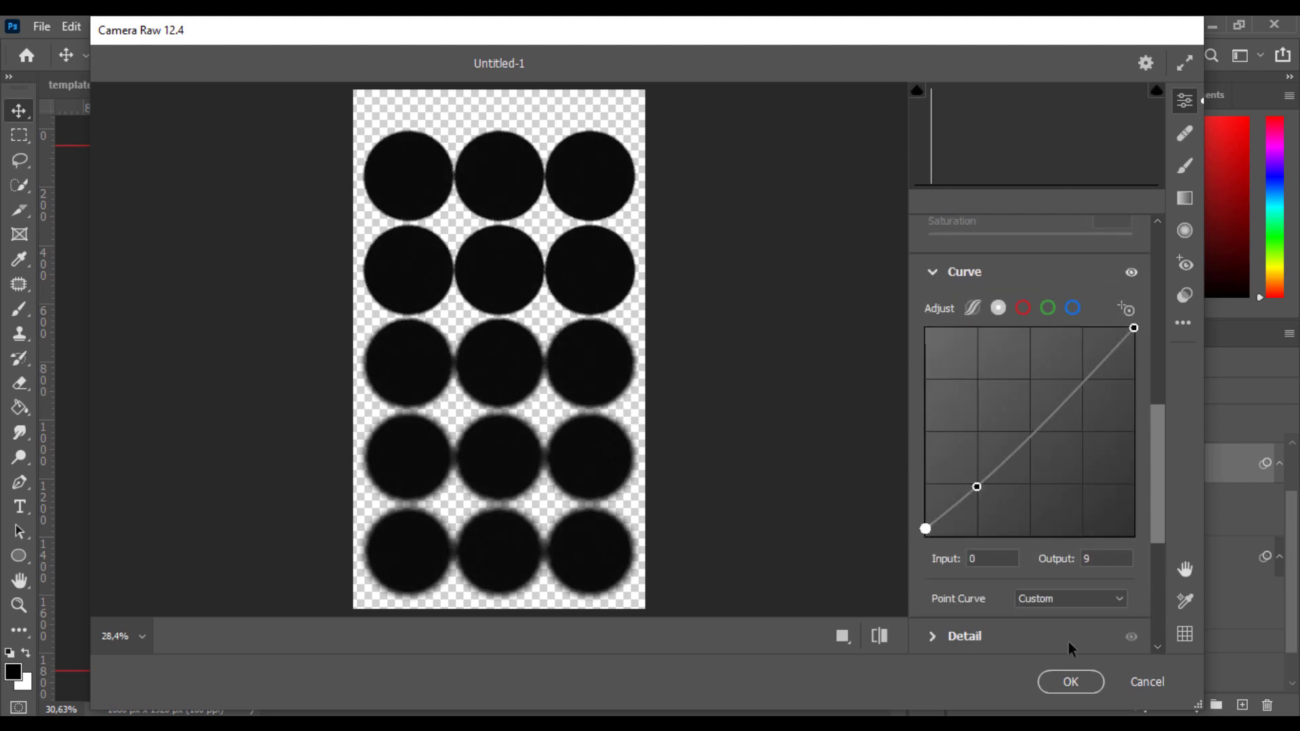
left_click(1070, 682)
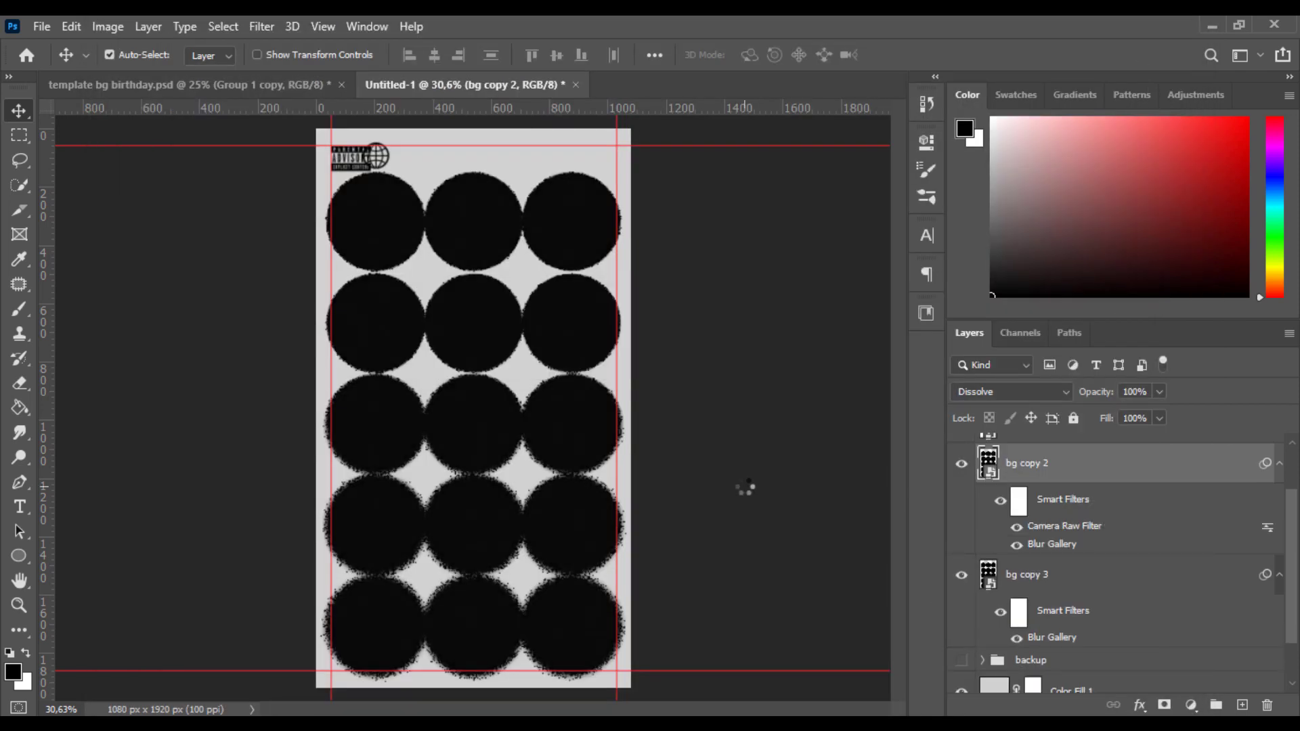
Group the bg copy 2 and bg copy 3 layers and name the group bg
scroll(1088, 553, "up", 1)
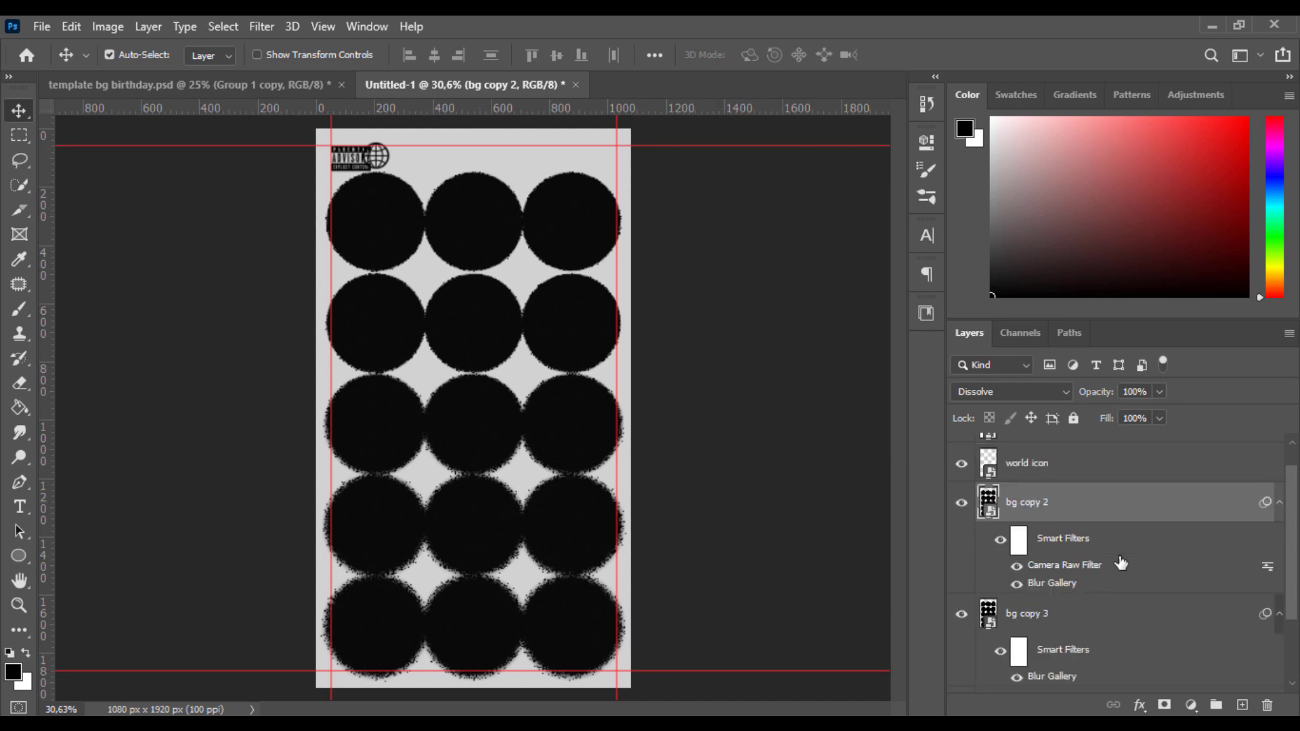
scroll(1293, 603, "down", 1)
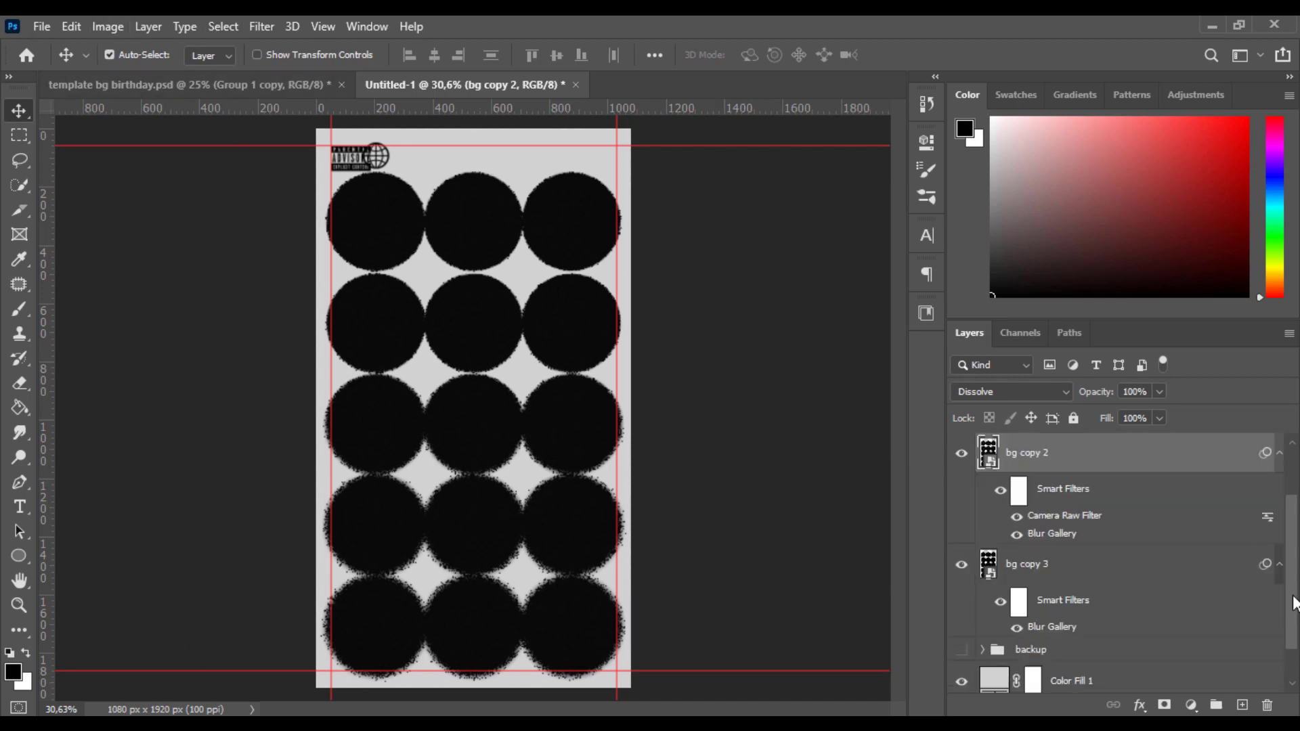
left_click(1144, 579)
left_click(1084, 467, "shift")
left_click_drag(1084, 468, 1216, 705)
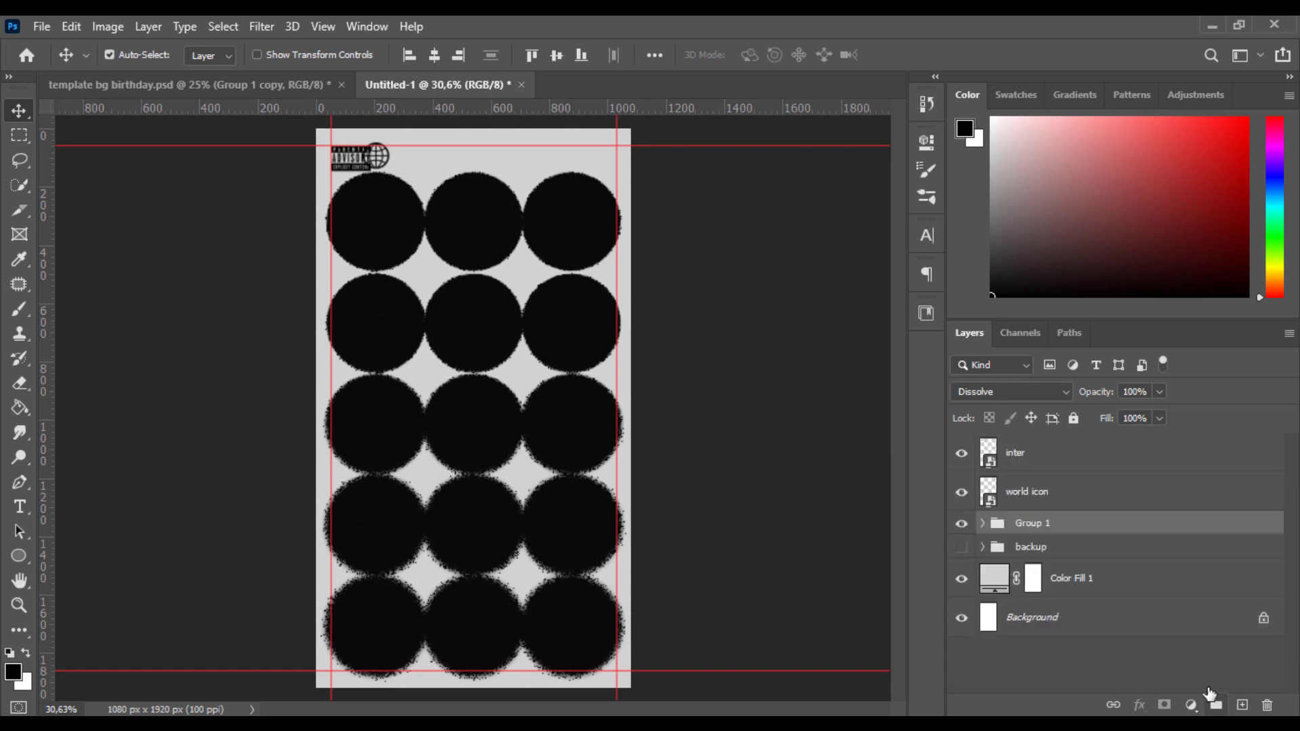
double_click(1049, 524)
key("Return")
Duplicate the bg group and convert the copy to a smart object, keeping the original group hidden
key("ctrl+j")
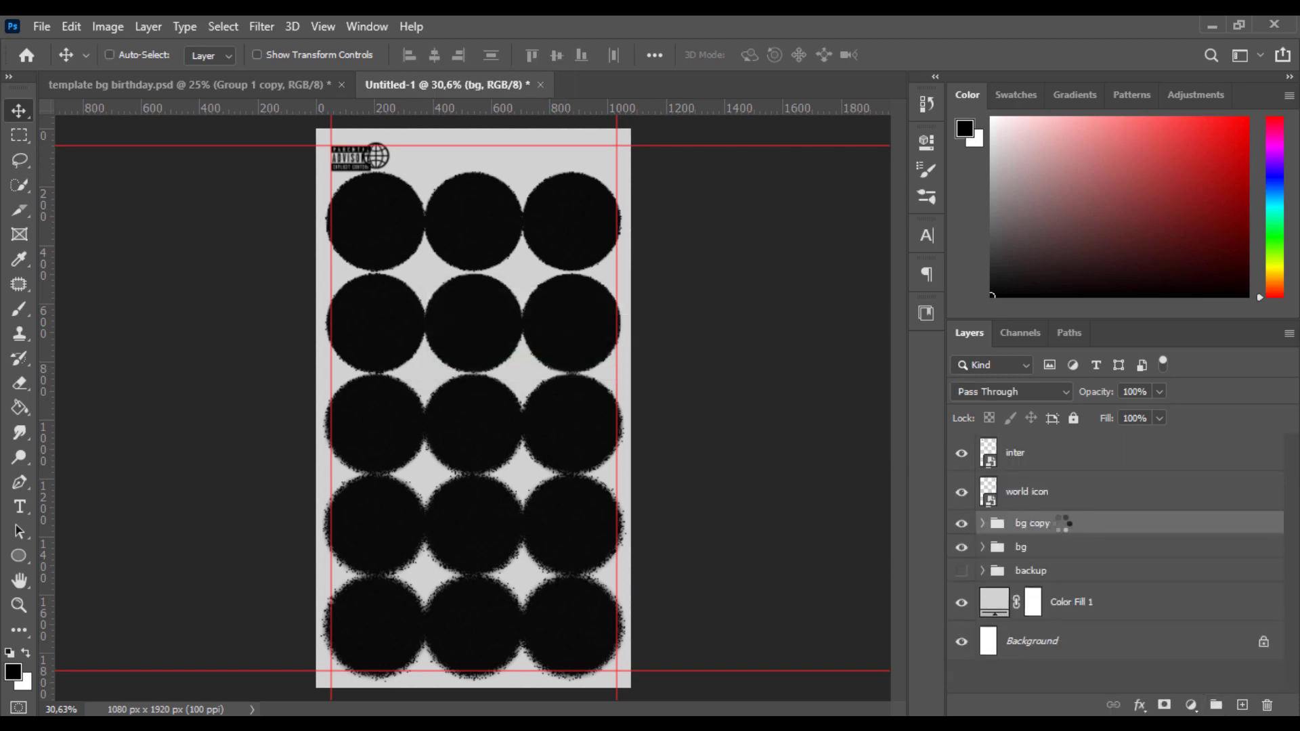
right_click(1074, 521)
left_click(1145, 279)
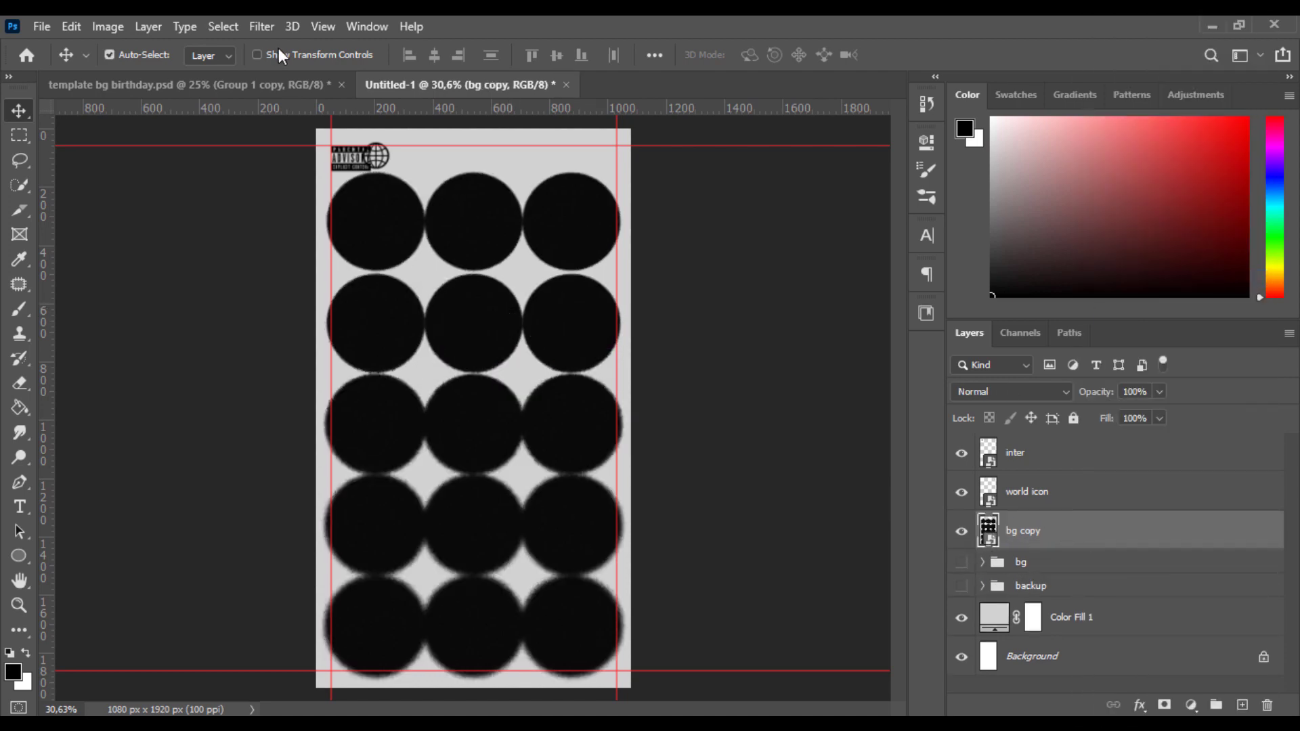
Apply a 10 px Tilt-Shift blur to bg copy, centered between the third and fourth rows, with the upper focus line below the first row
left_click(262, 27)
mouse_move(406, 260)
left_click(538, 295)
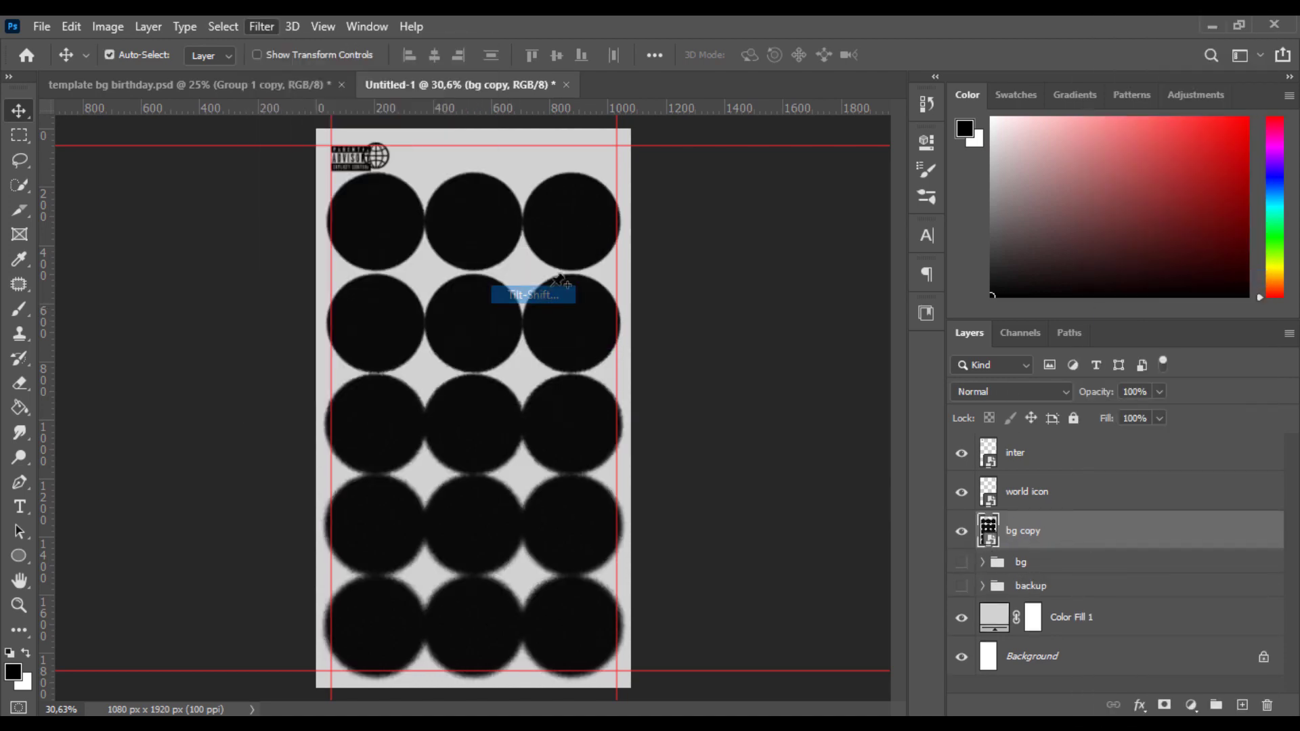
left_click_drag(549, 407, 546, 513)
left_click_drag(565, 314, 560, 123)
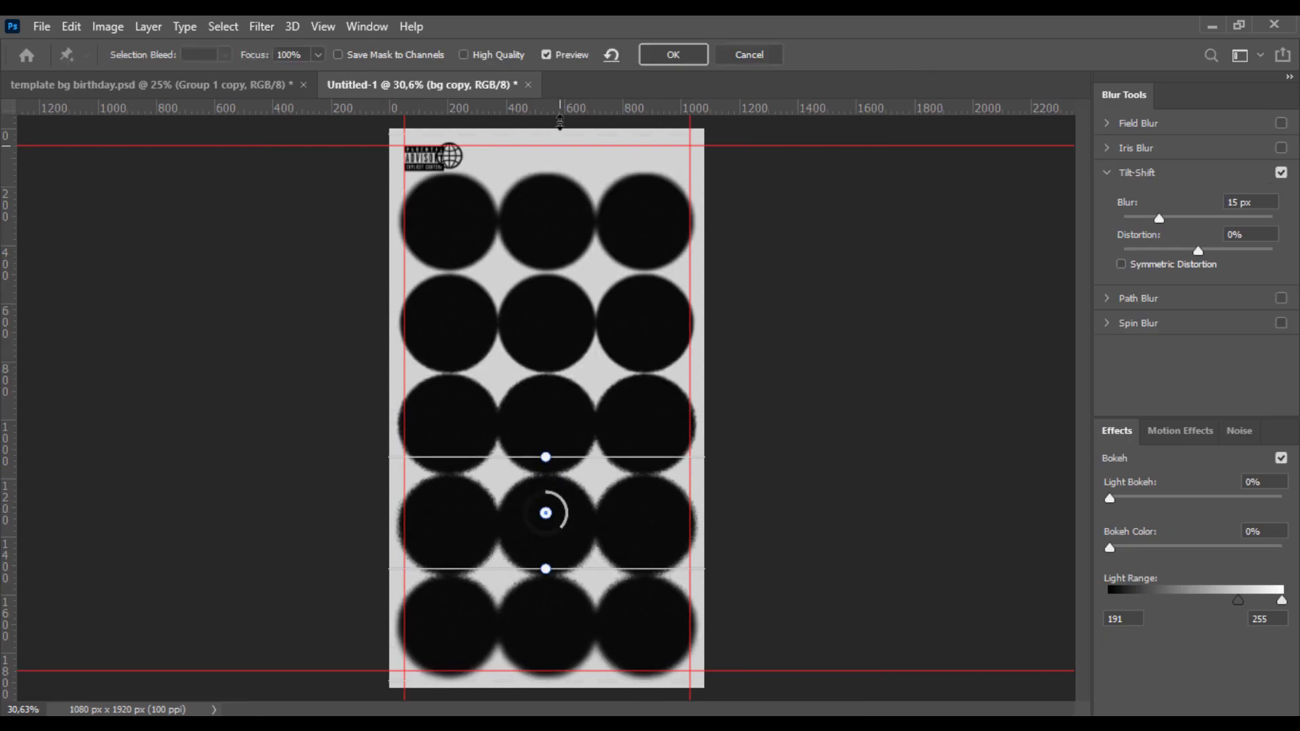
left_click_drag(585, 461, 585, 307)
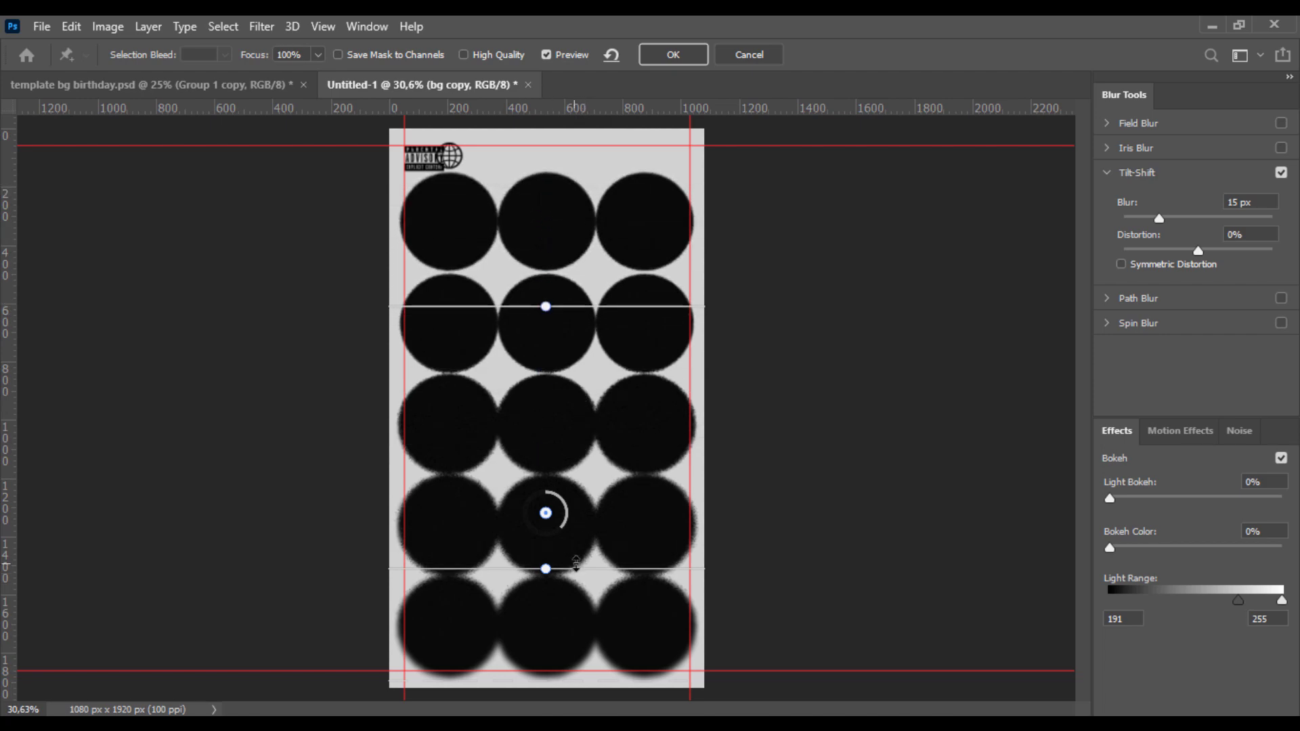
left_click_drag(577, 563, 584, 535)
left_click_drag(569, 481, 571, 486)
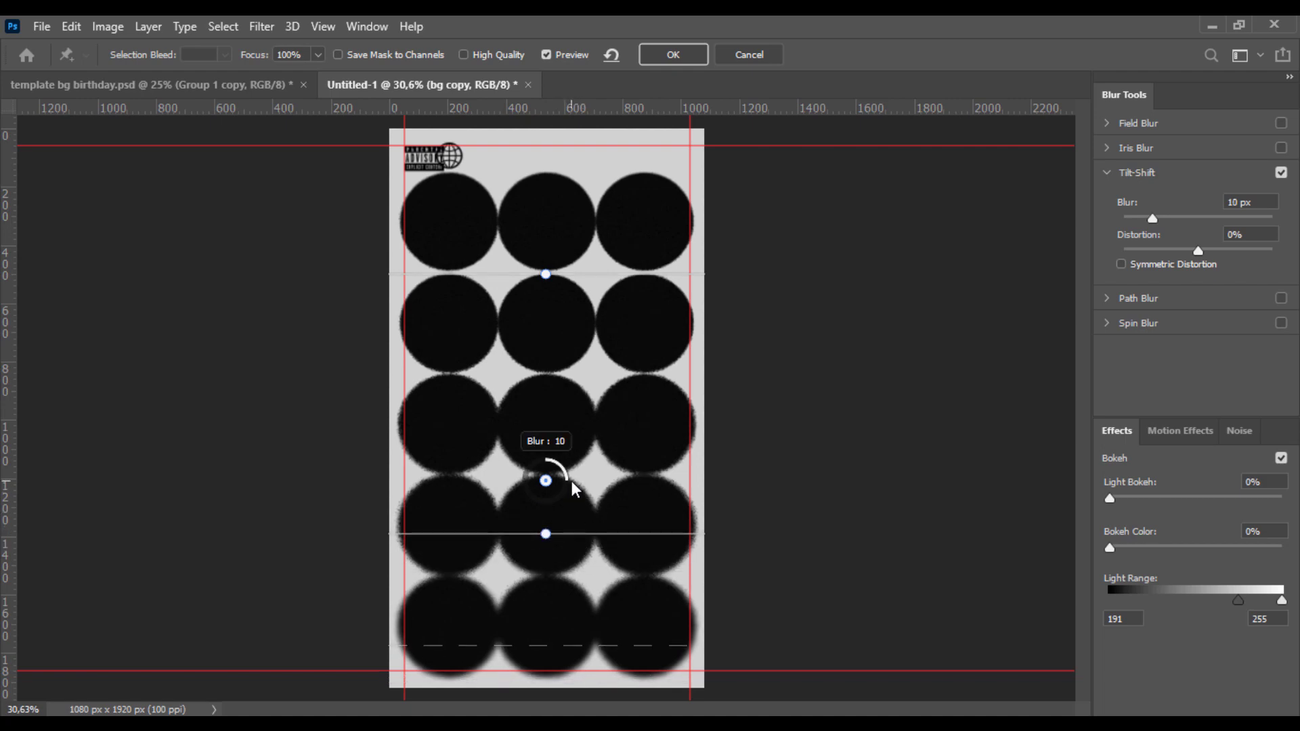
left_click(673, 54)
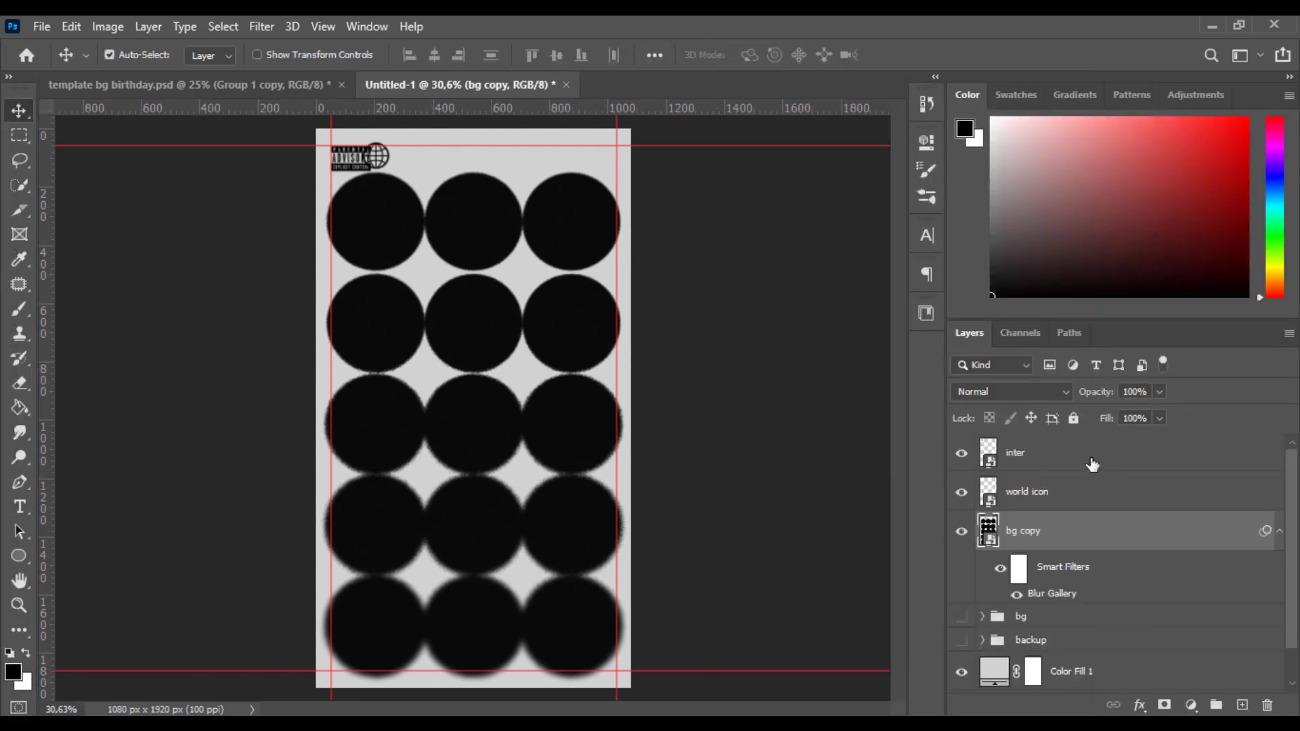
Scale the world icon down to 3.18% and move it clear of the inter label
left_click(1093, 464)
left_click(1114, 500, "shift")
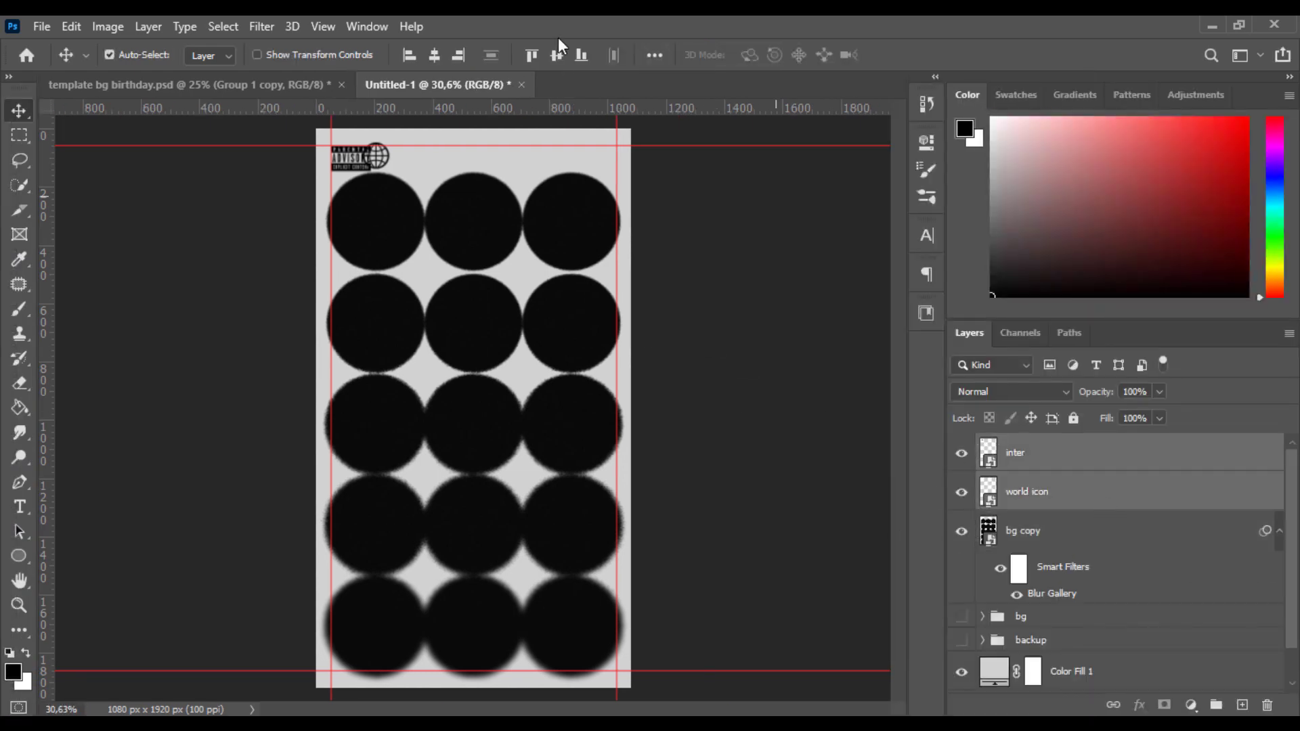
left_click(438, 163)
scroll(353, 120, "up", 6)
mouse_move(462, 218)
left_mouse_down()
mouse_move(525, 215)
mouse_move(483, 225)
left_mouse_up()
key("ctrl+t")
left_click(911, 55)
left_click(363, 239)
key("ctrl+t")
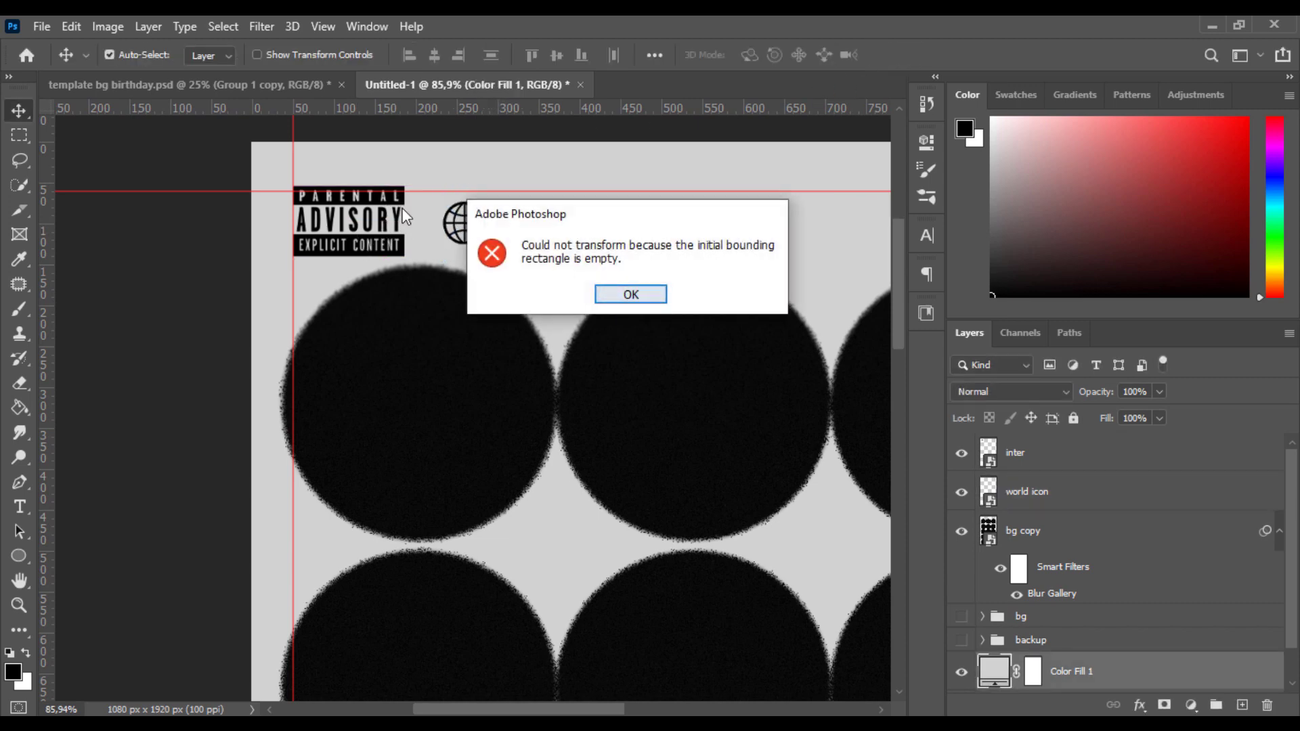
left_click(650, 294)
left_click(1073, 501)
key("ctrl+t")
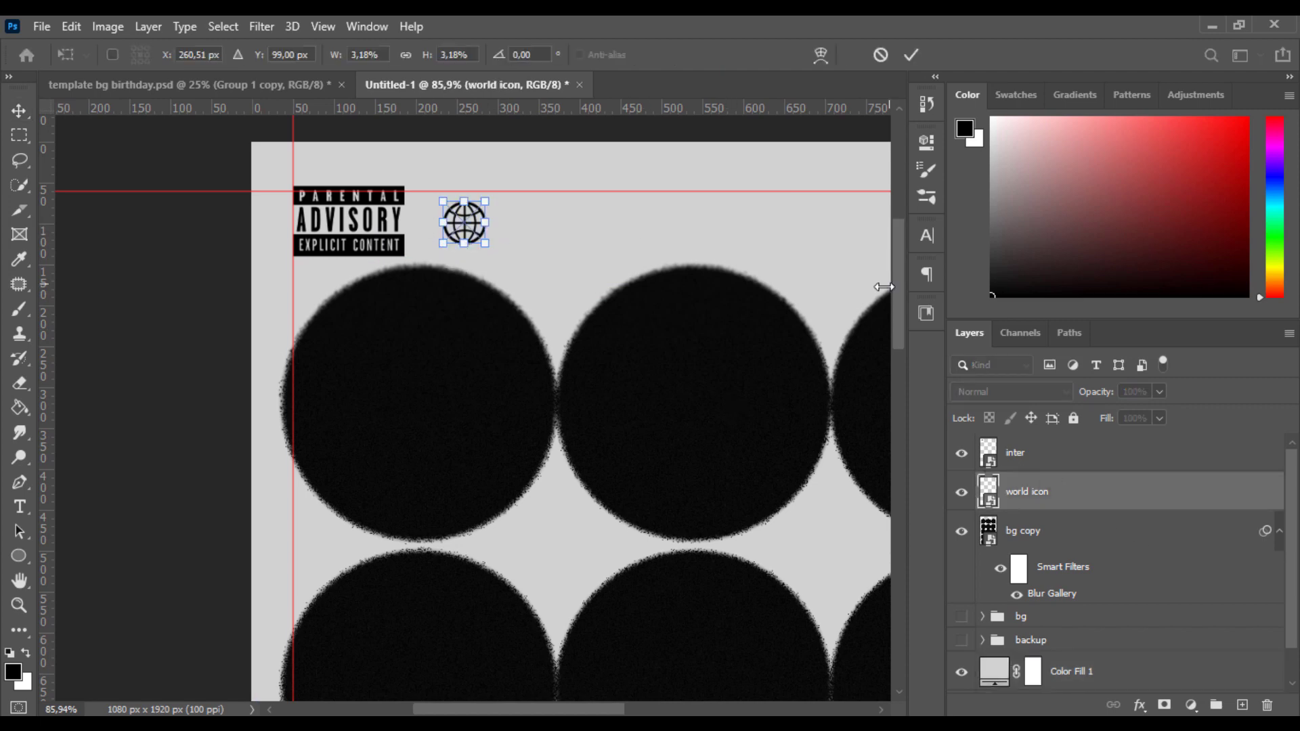
scroll(884, 287, "up", 8)
left_click(910, 56)
Scale the inter label down to 3.11%, keeping it against the left guide
scroll(766, 271, "down", 3)
left_click(1070, 468)
key("ctrl+t")
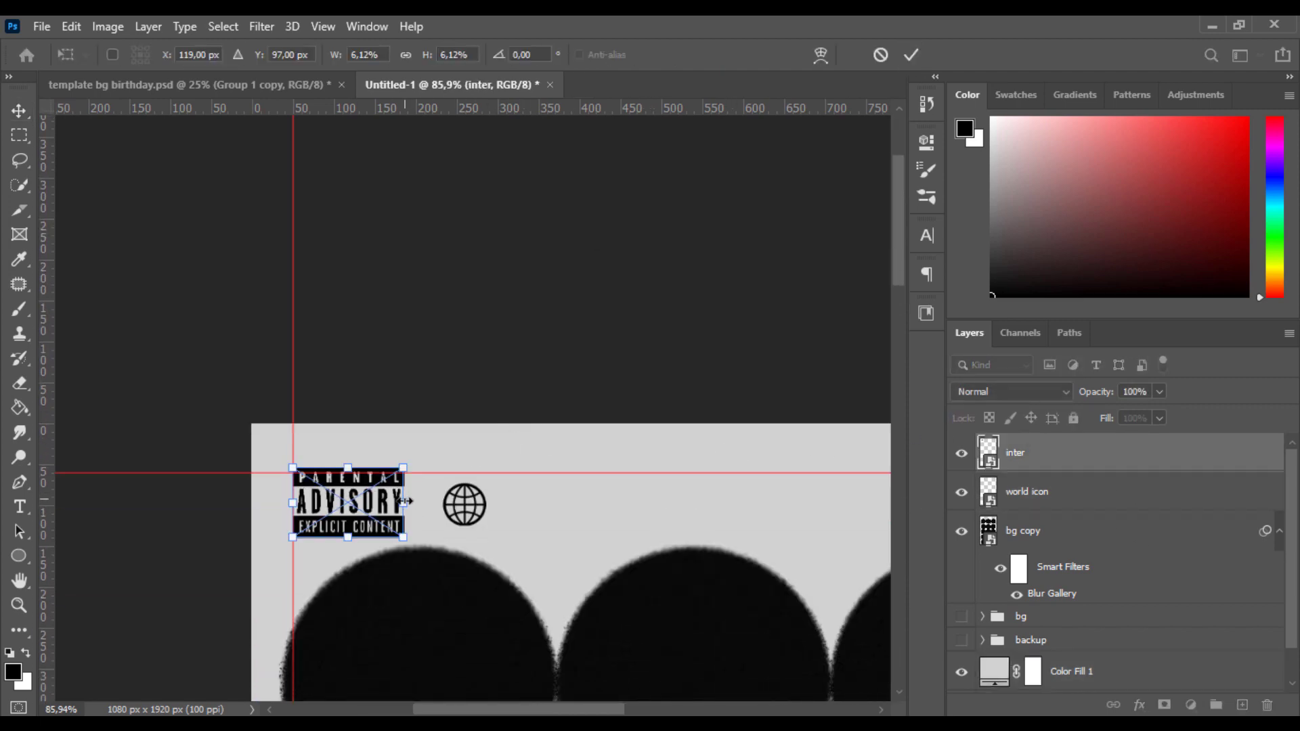
left_click_drag(406, 501, 350, 502)
scroll(320, 476, "up", 3)
key("alt+space")
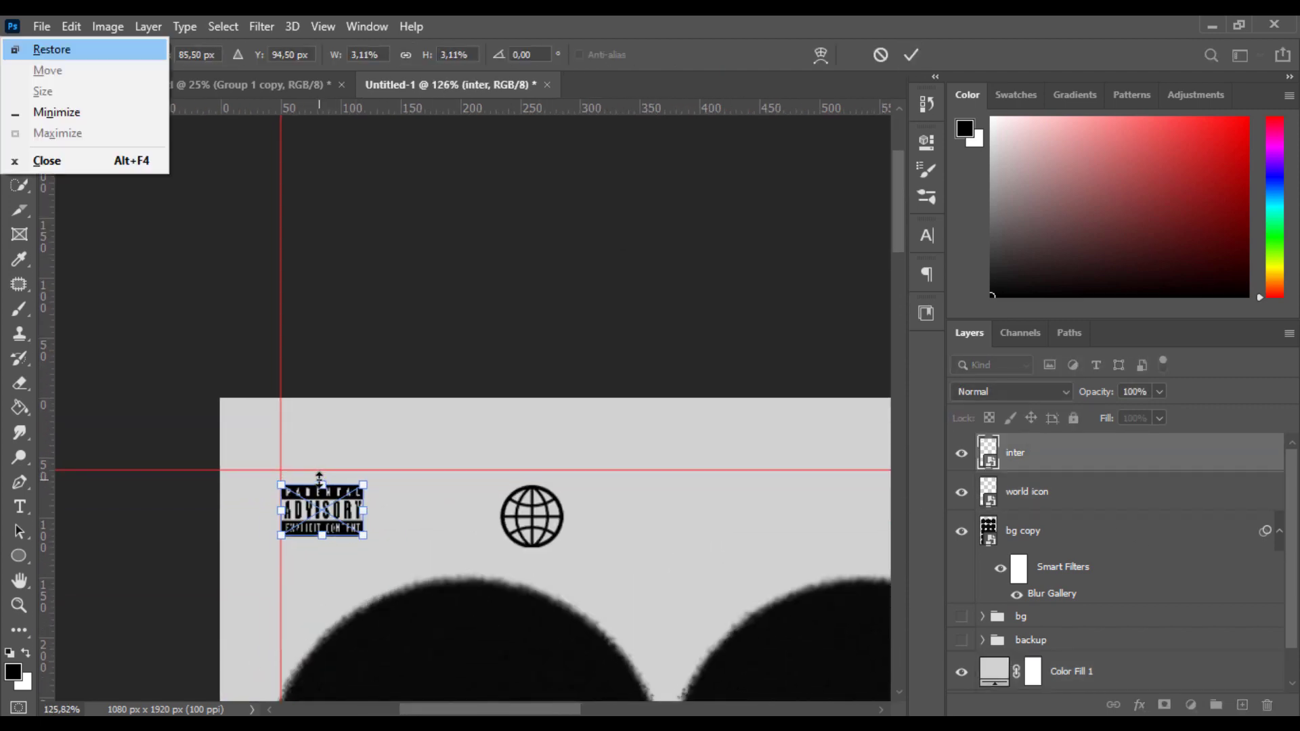
left_click(911, 55)
Lock the Color Fill 1 layer and nudge the inter label up to the upper guide
left_click(275, 547)
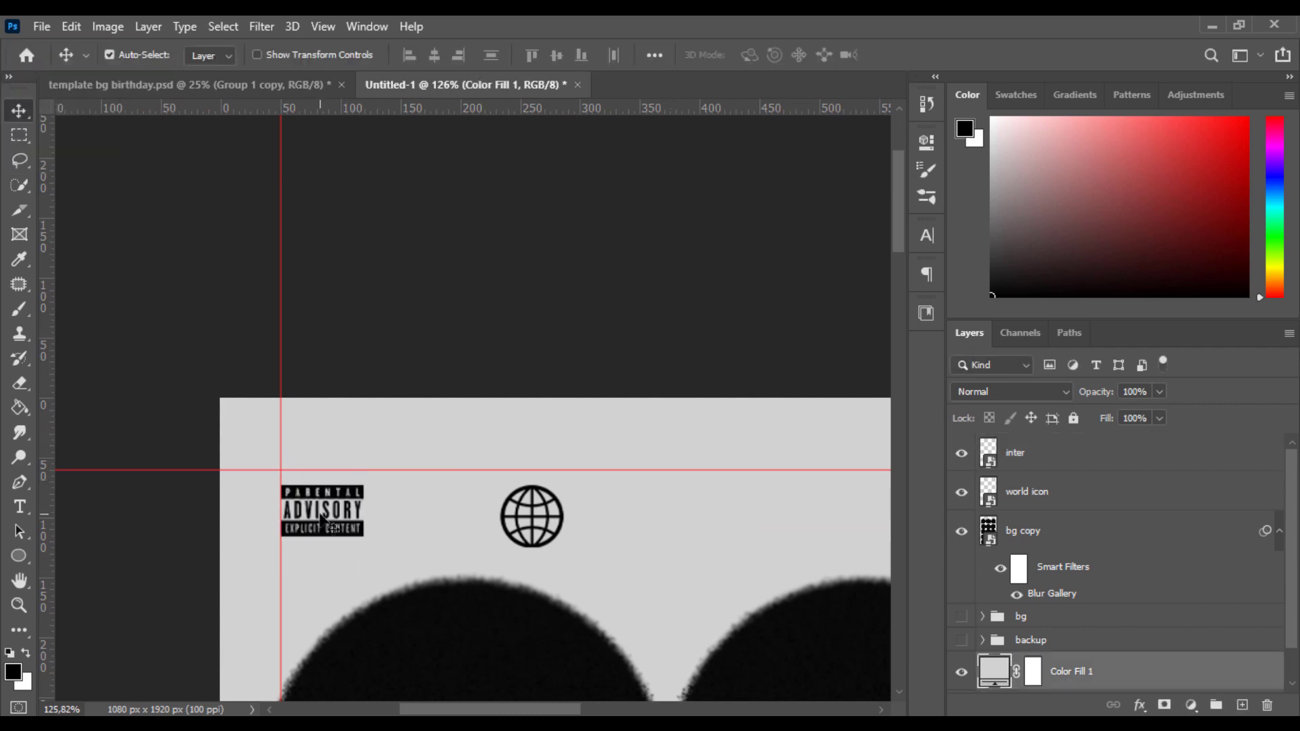
left_click(1049, 464)
key("shift+Up")
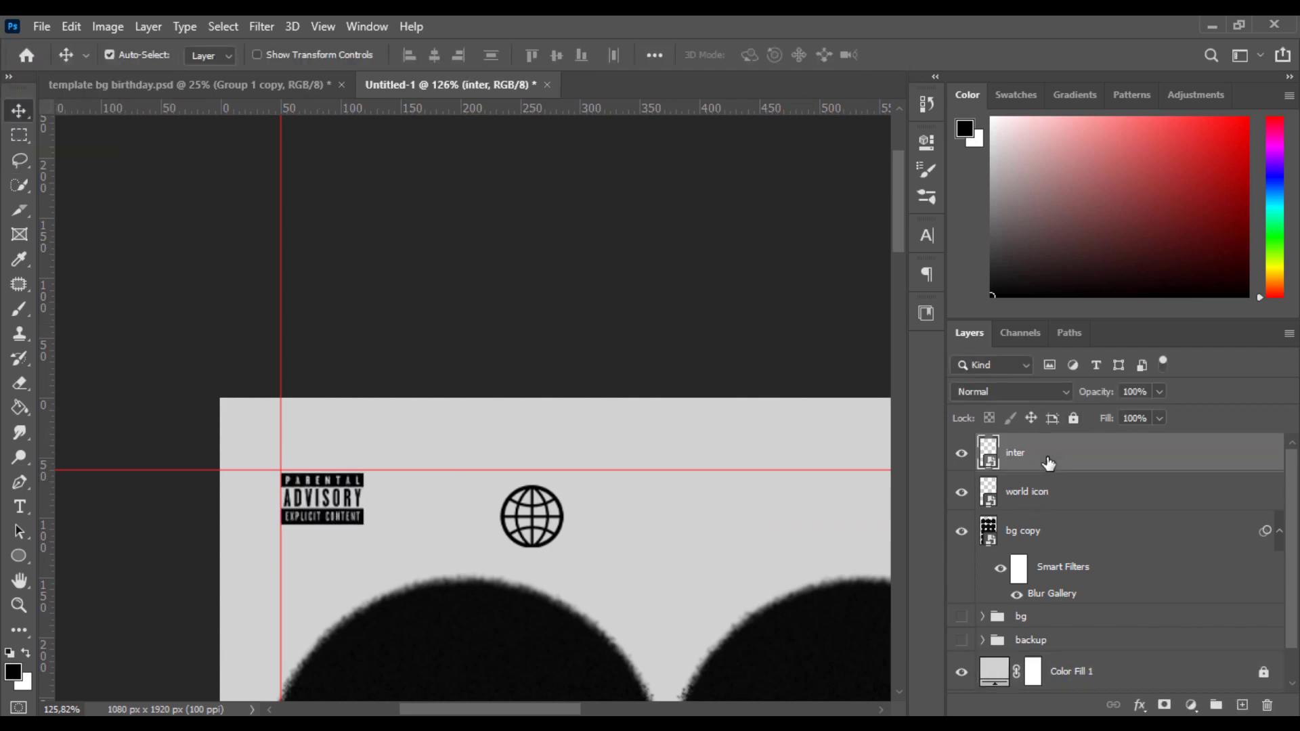
key("shift+Up")
Move the world icon close beside the inter label and scale it down to about the label's height
left_click_drag(571, 533, 434, 502)
key("ctrl+t")
key("Return")
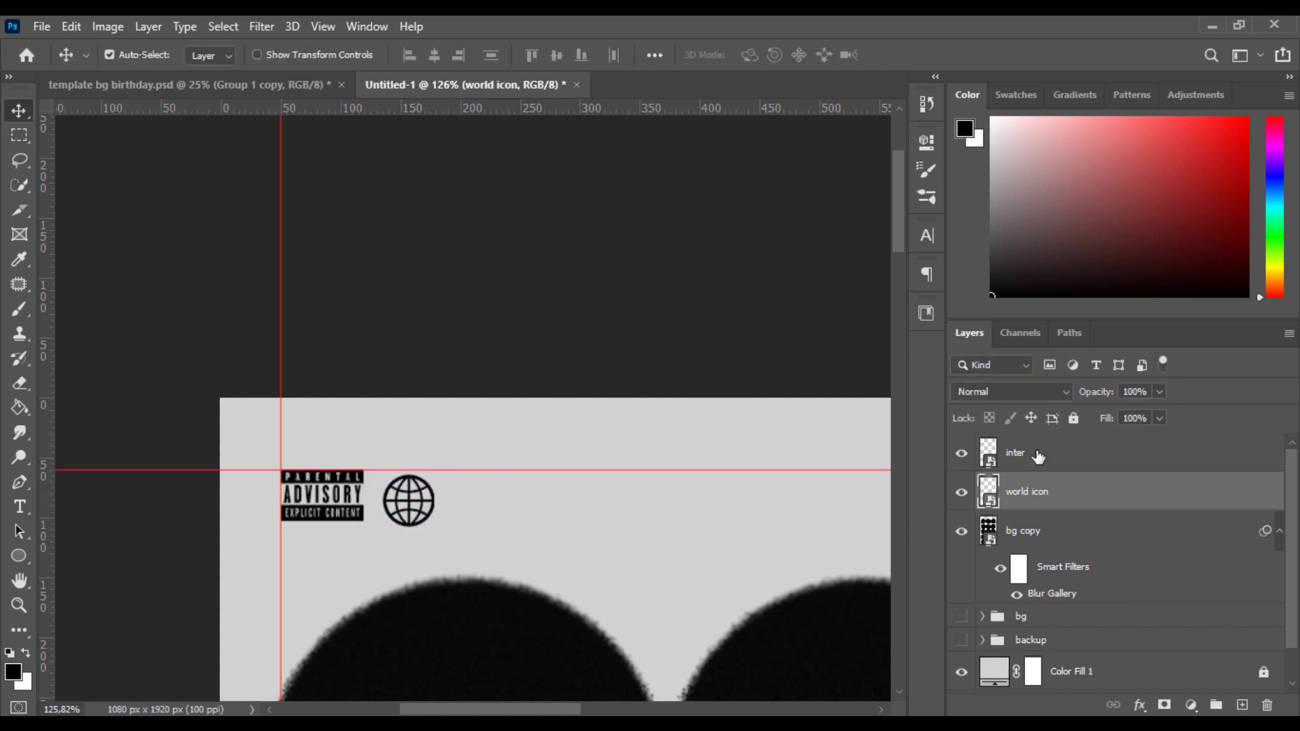
Align the top edges of the world icon and the inter label
left_click(1039, 454, "ctrl")
left_click(531, 55)
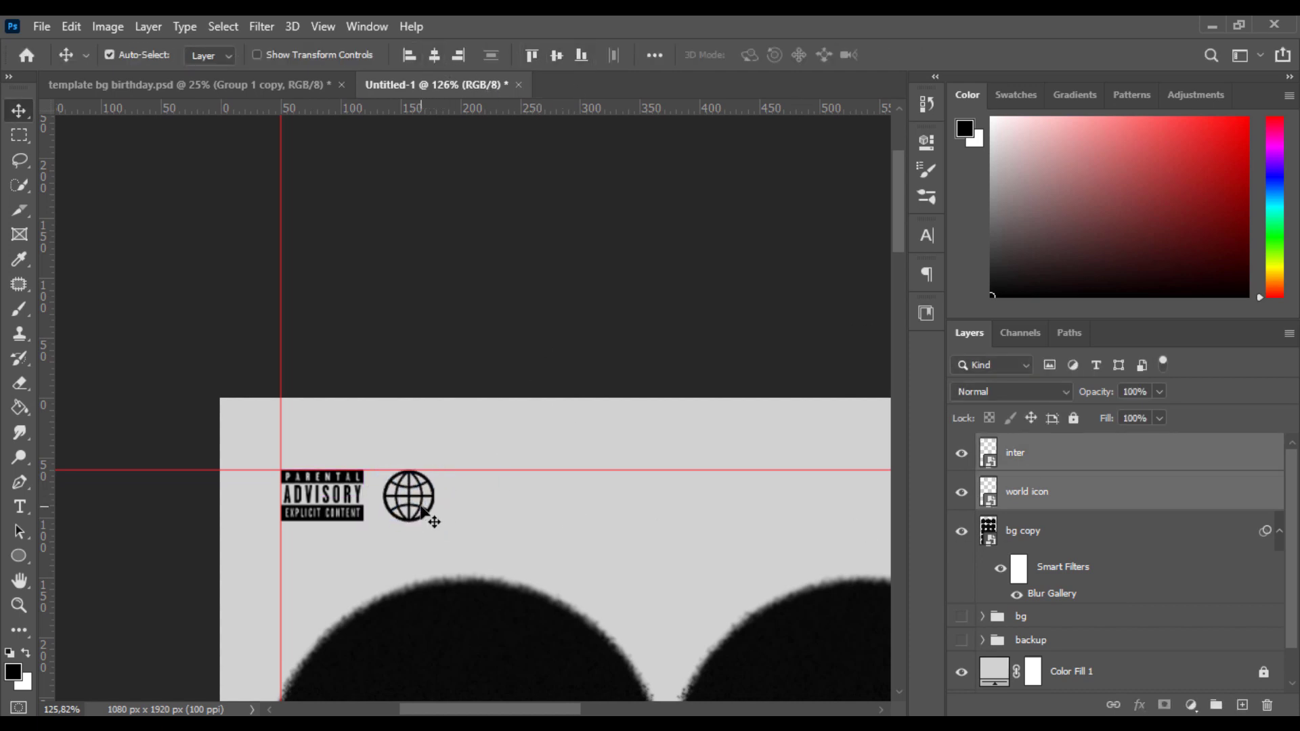
left_click(1144, 507)
key("ctrl+0")
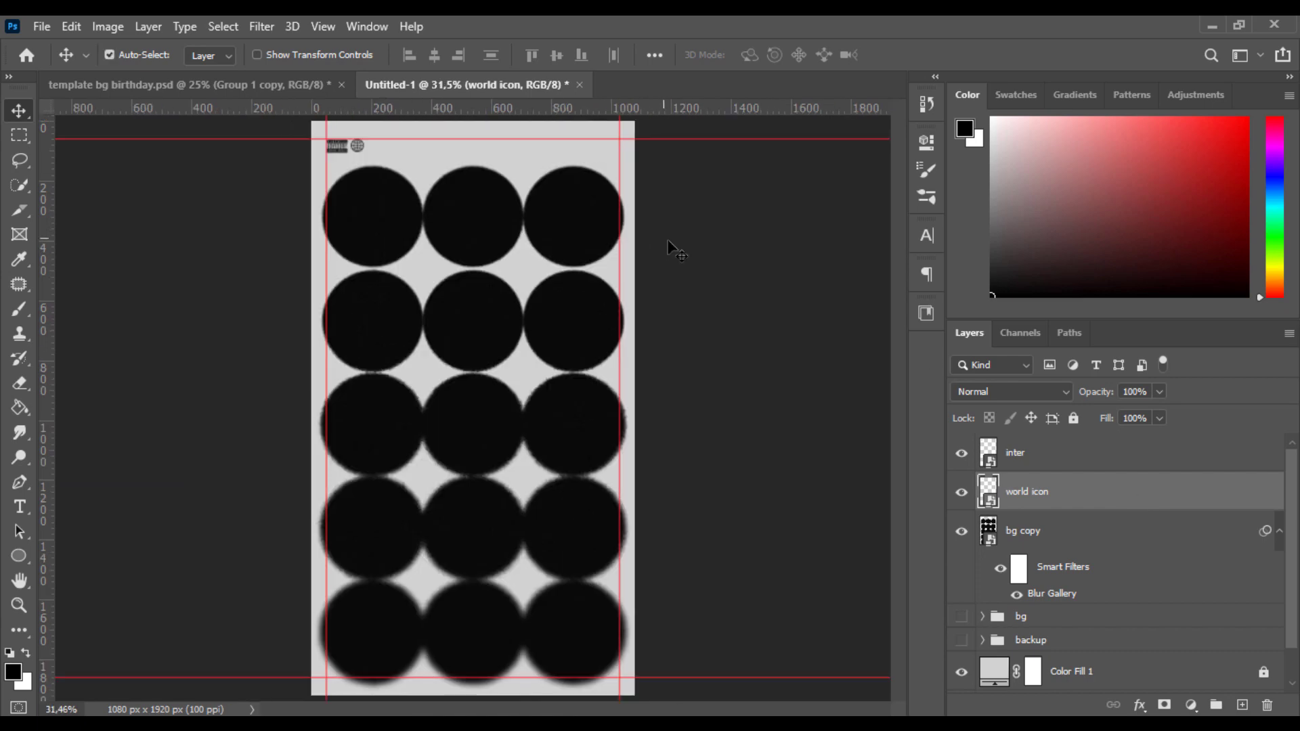
Create a black five-pointed star polygon, 100 x 100 px with the sides indented by 53%, on its own shape layer
scroll(479, 131, "up", 5)
left_click(1036, 455)
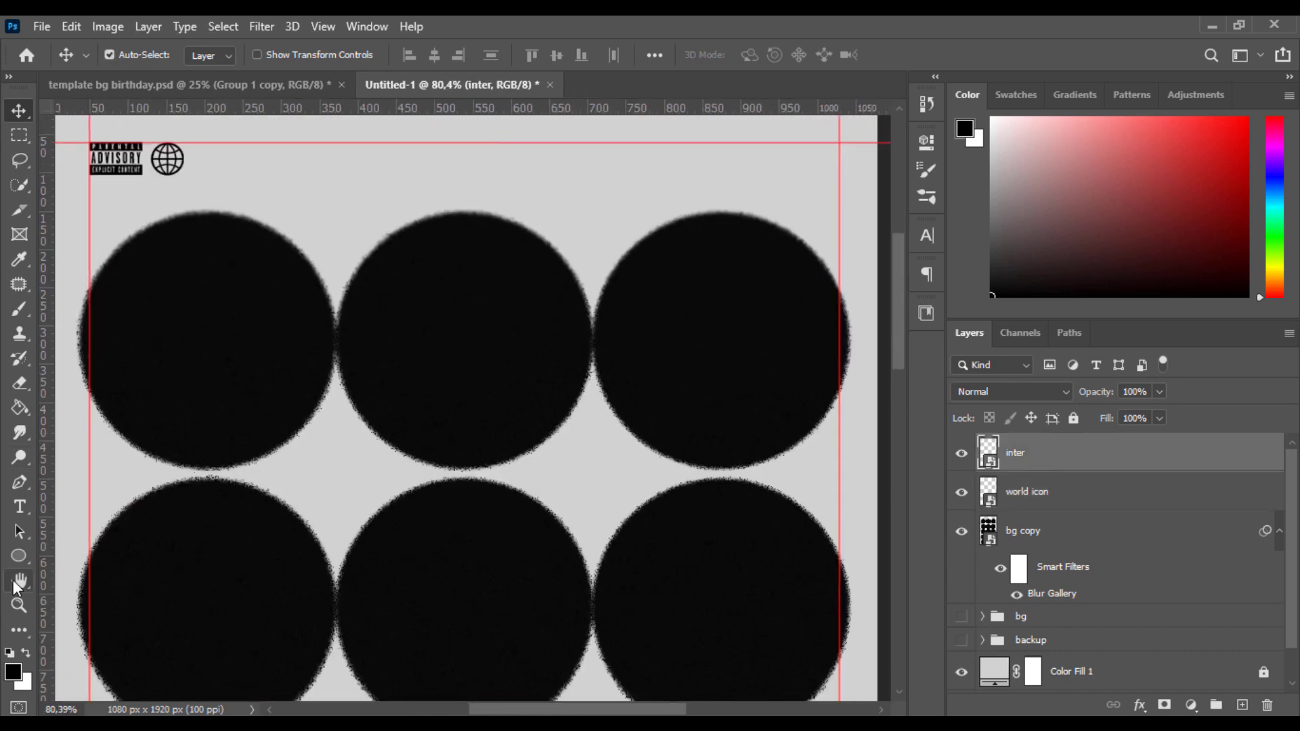
left_click(15, 561)
left_click(94, 607)
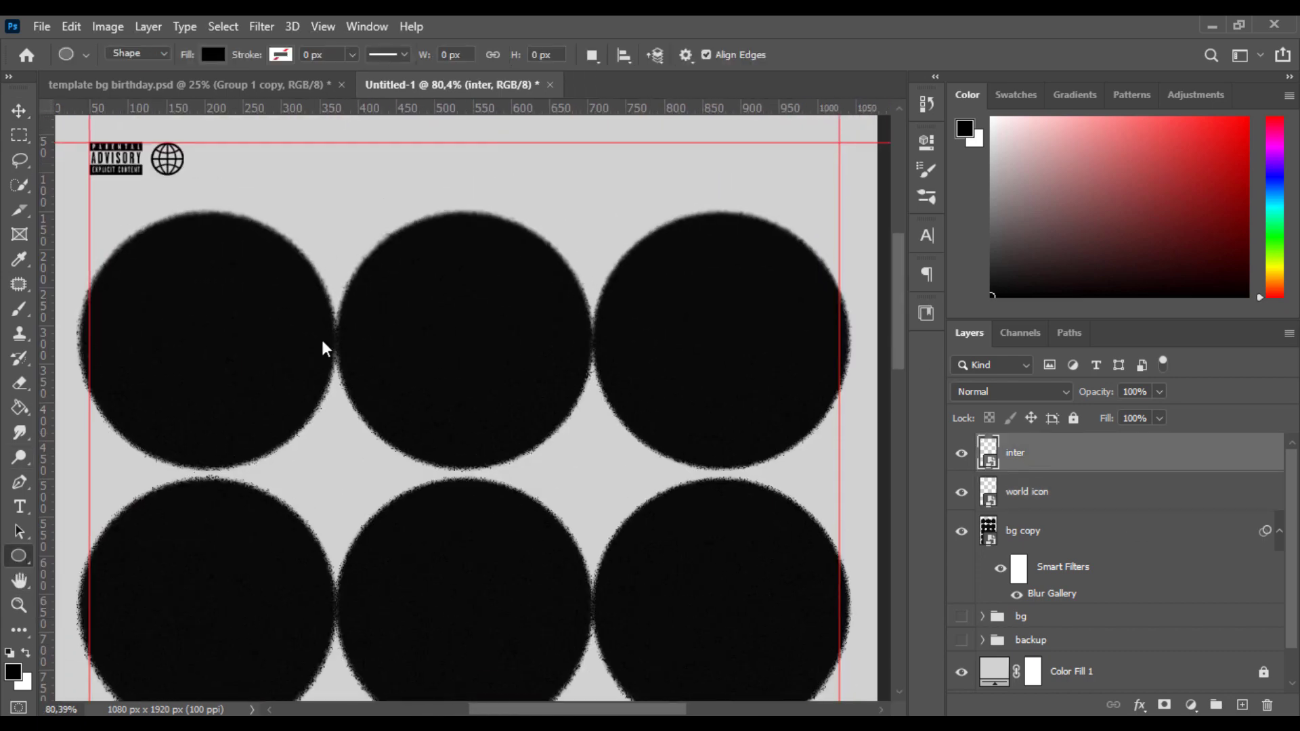
key("shift+u")
left_click(158, 54)
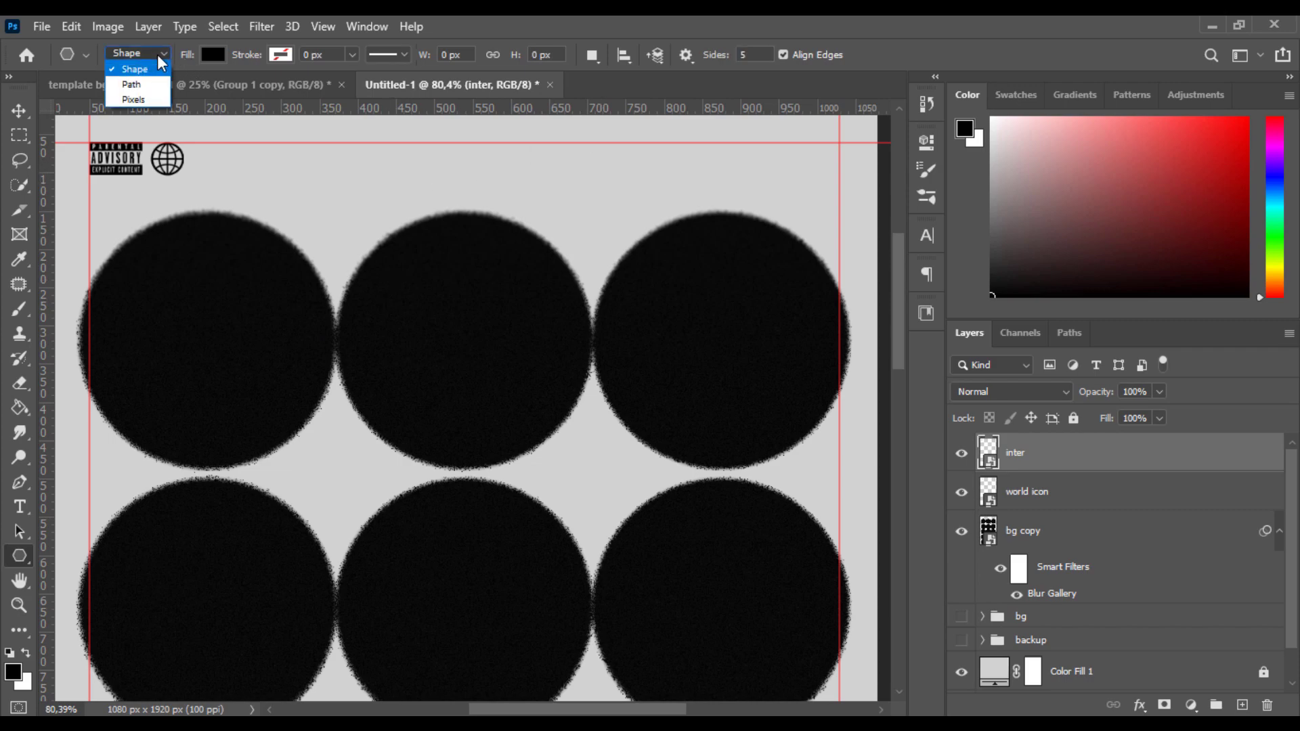
left_click(157, 54)
left_click(542, 194)
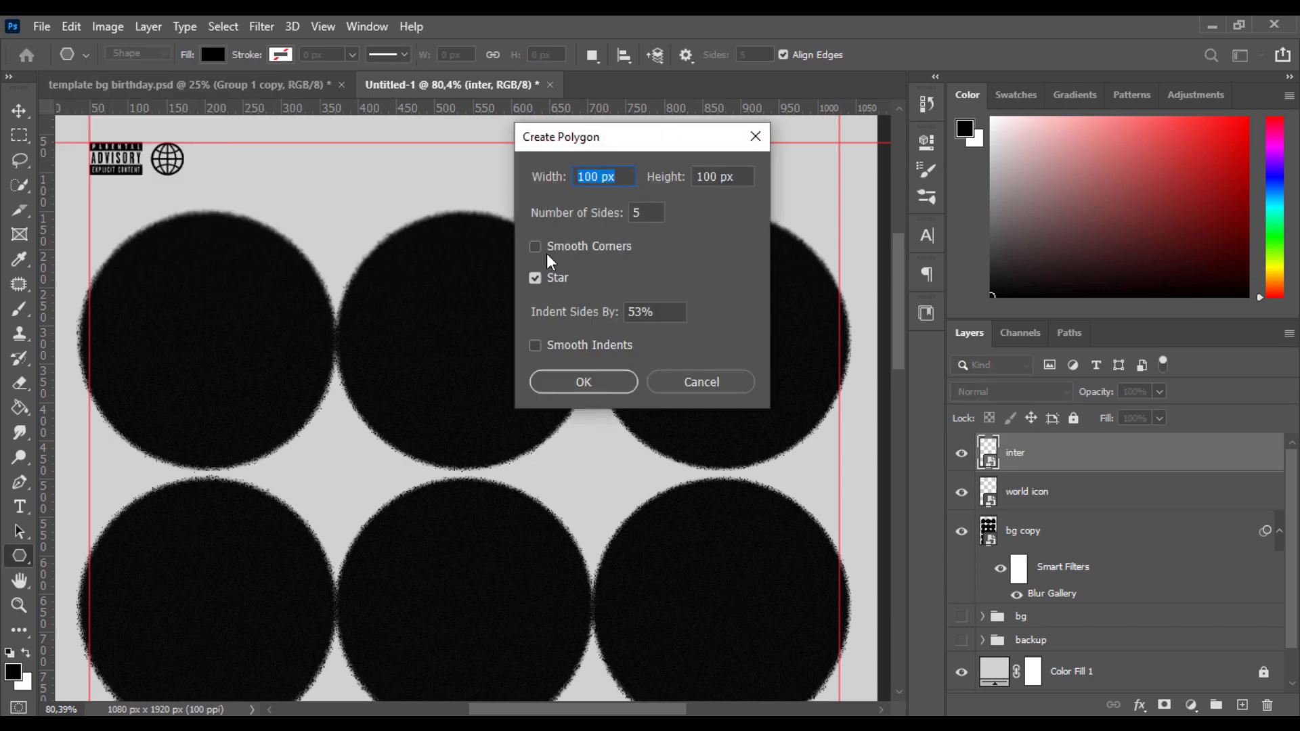
left_click(535, 278)
left_click(646, 213)
left_click(615, 384)
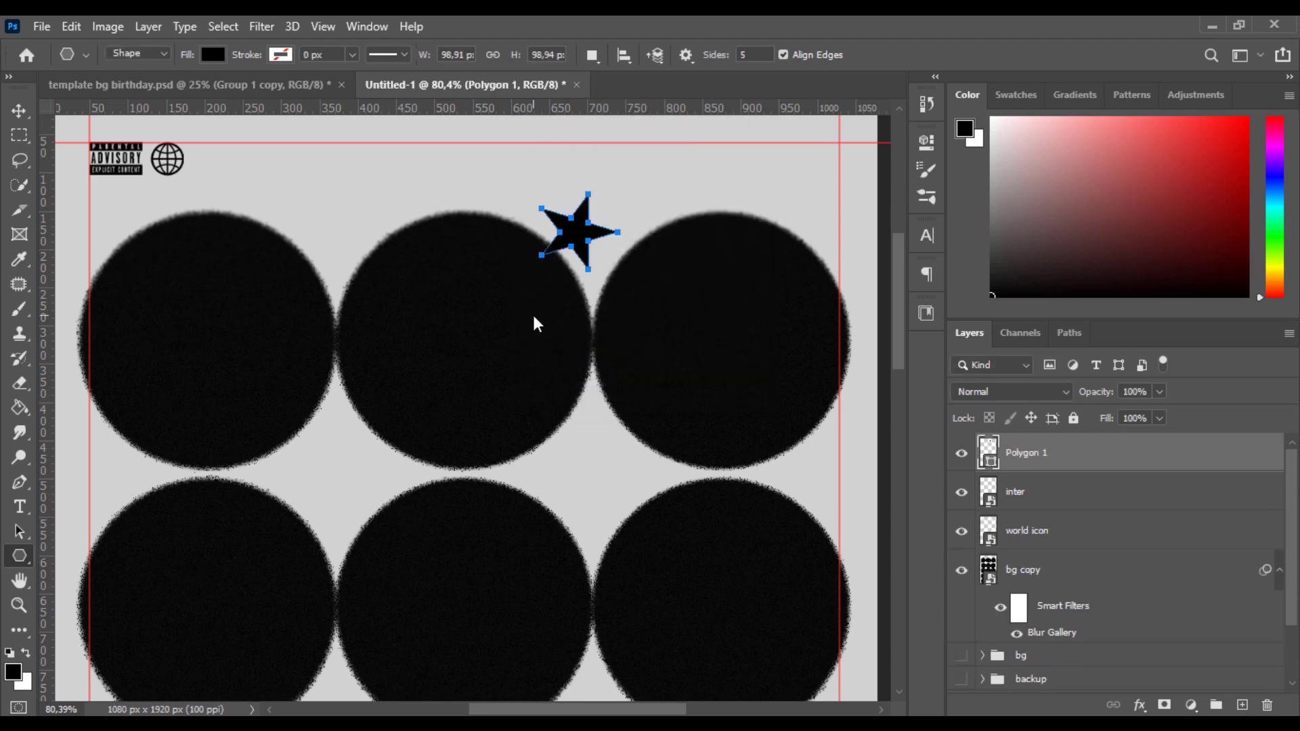
Rotate the star counter-clockwise until one point faces up and move it into the header just below the upper guide
key("v")
key("ctrl+t")
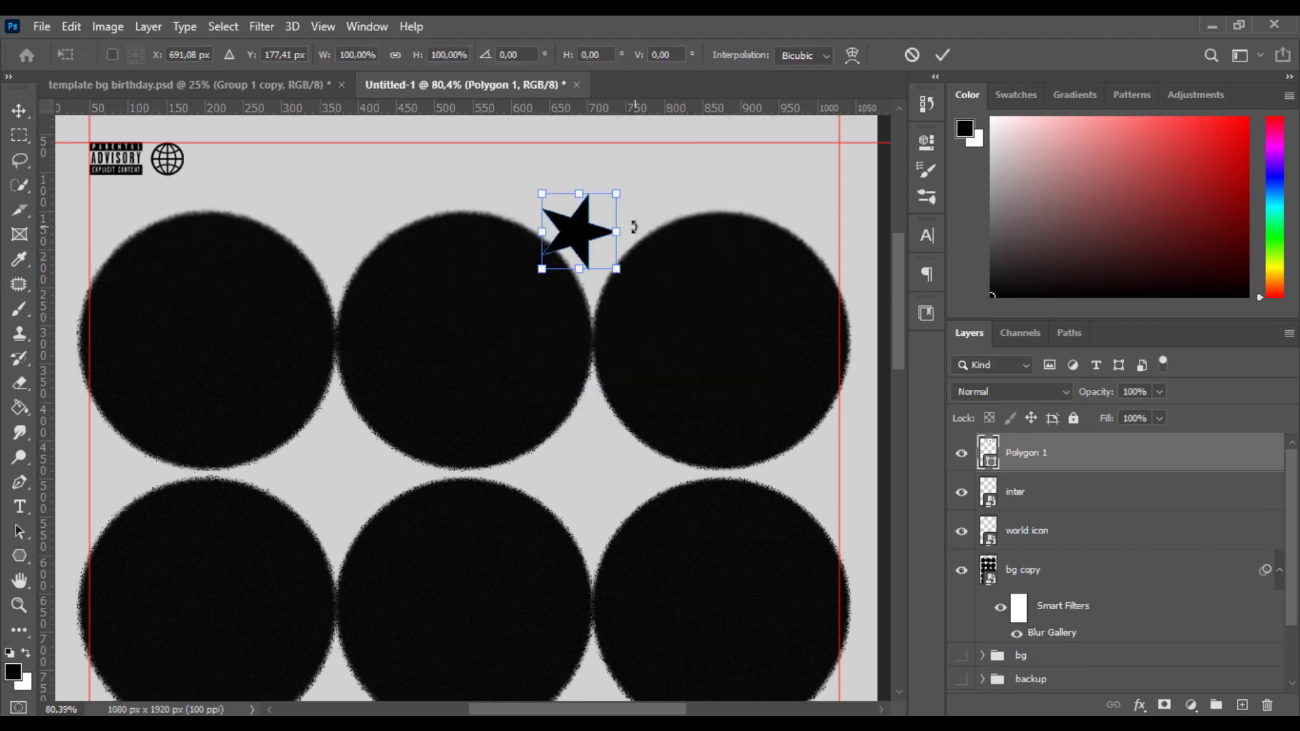
left_click_drag(629, 211, 634, 170)
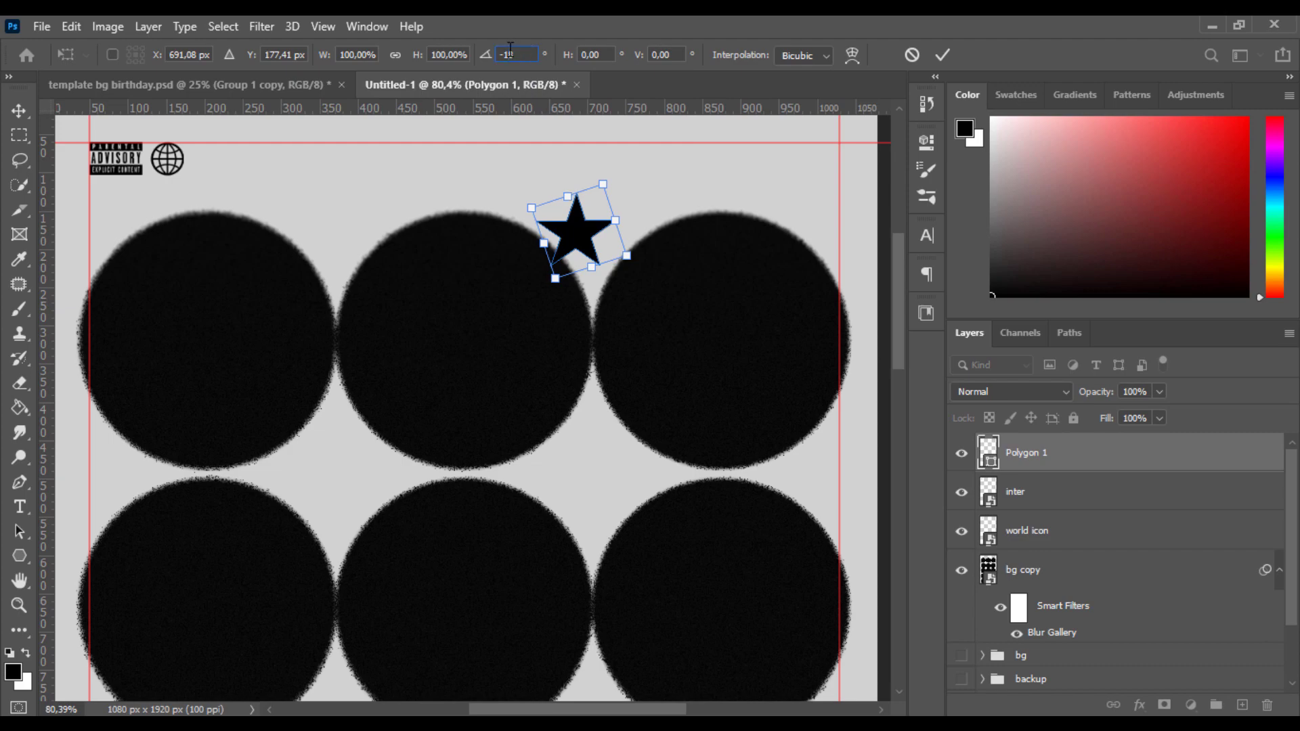
left_click(943, 55)
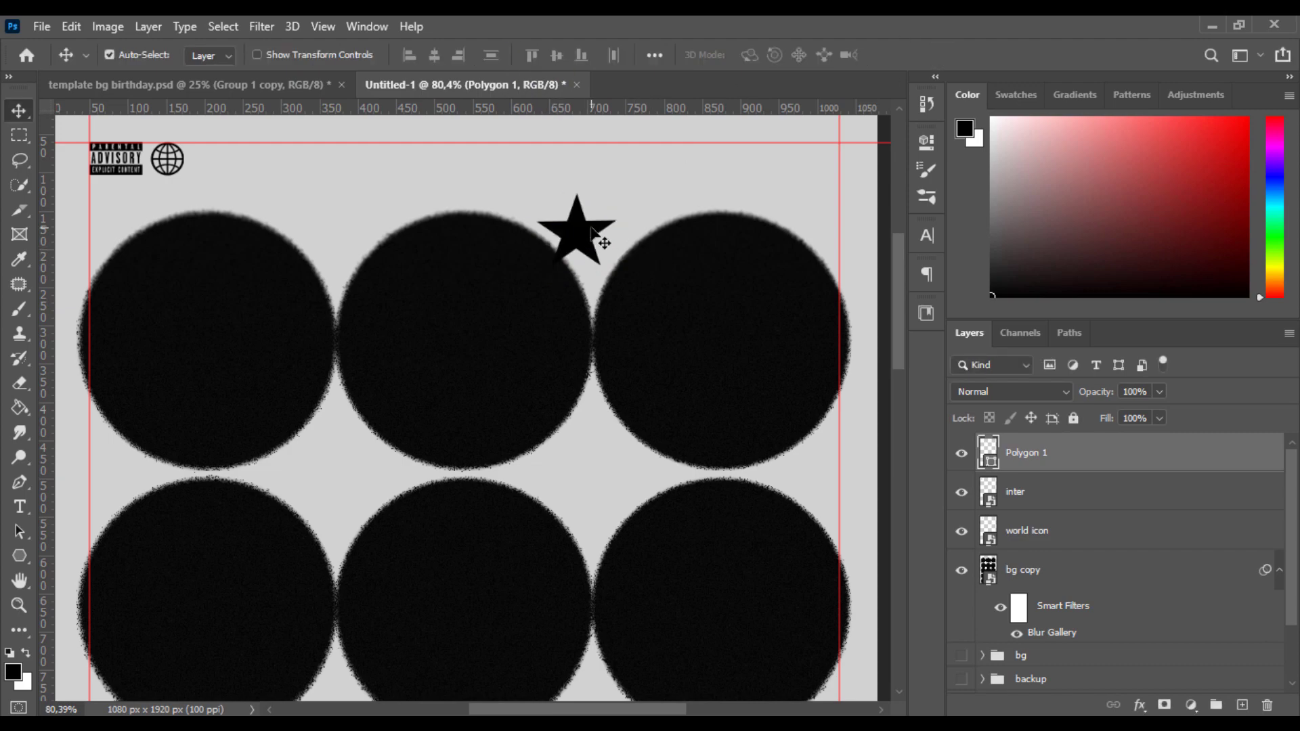
left_click_drag(591, 229, 559, 173)
Place four copies of the star in a row between the first star and the right guide
left_click_drag(561, 174, 649, 178, "alt")
left_click_drag(688, 179, 752, 182, "alt")
left_click_drag(751, 181, 816, 191, "alt")
Distribute the five stars evenly across the row and align their top edges
left_click(1068, 609, "shift")
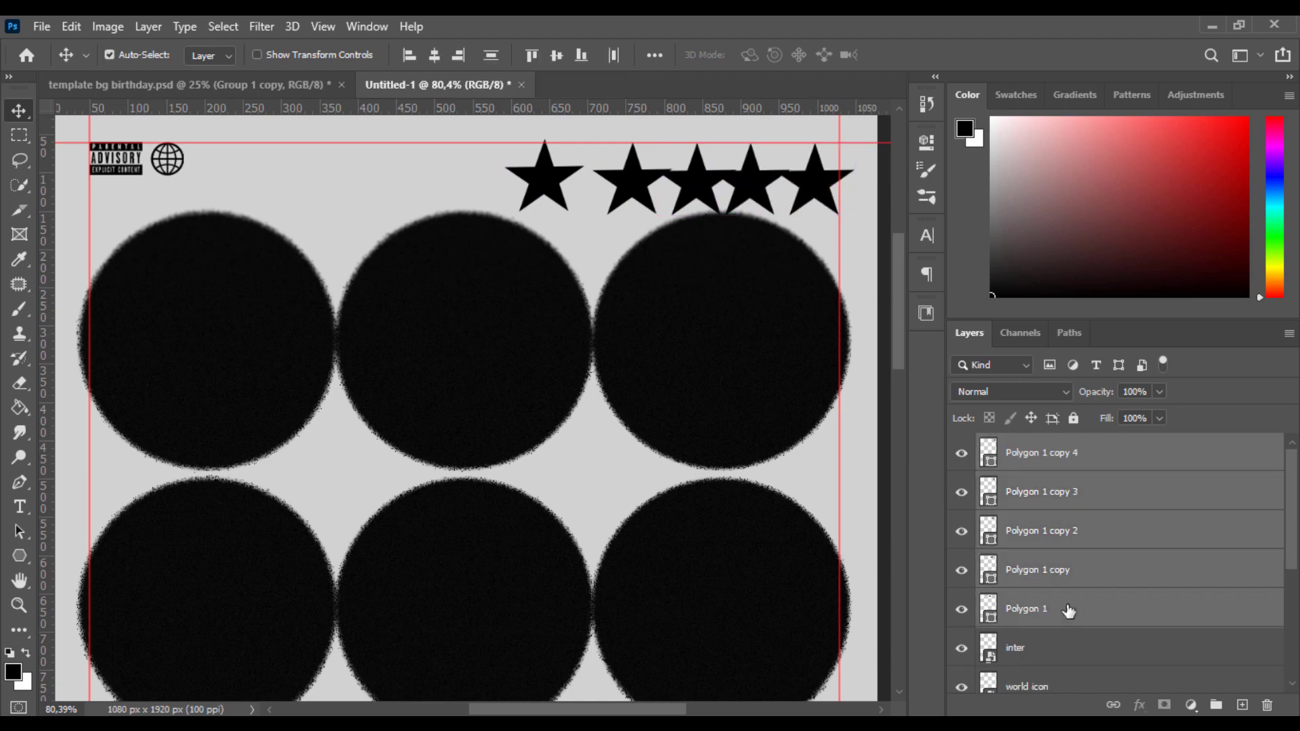
left_click(615, 57)
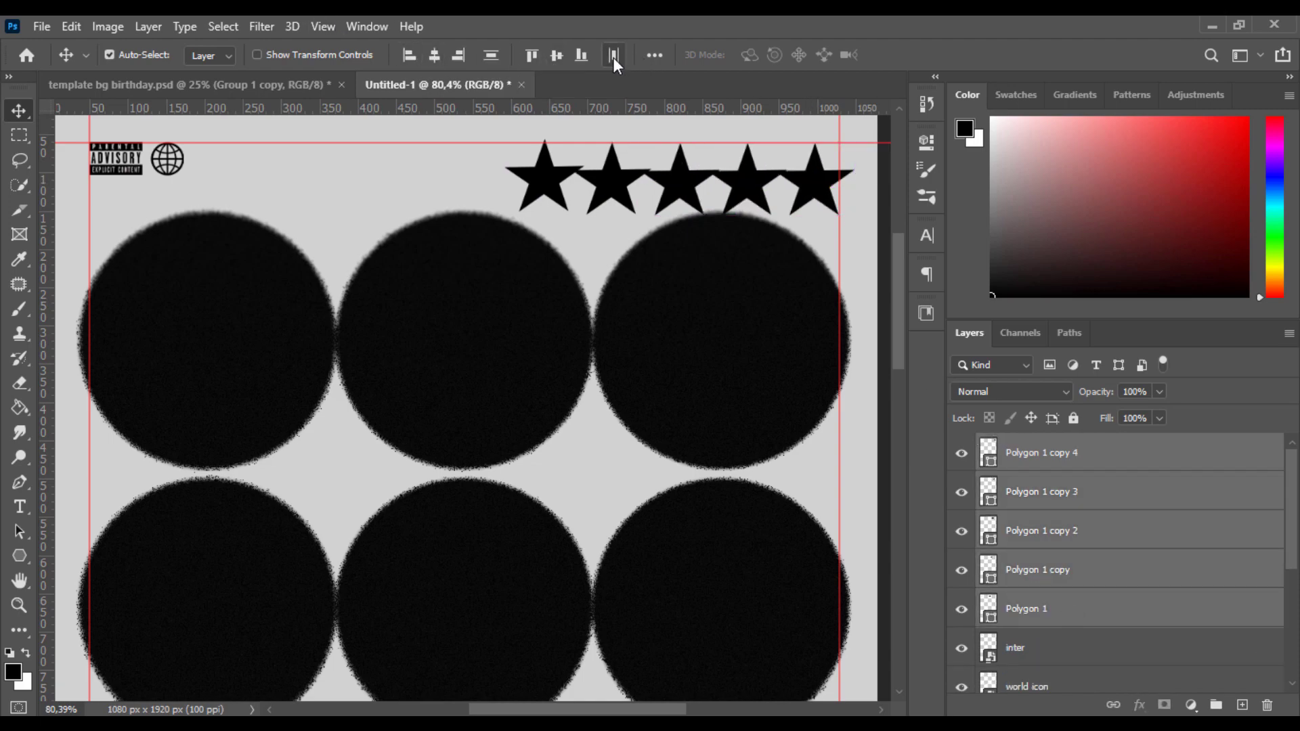
left_click(537, 56)
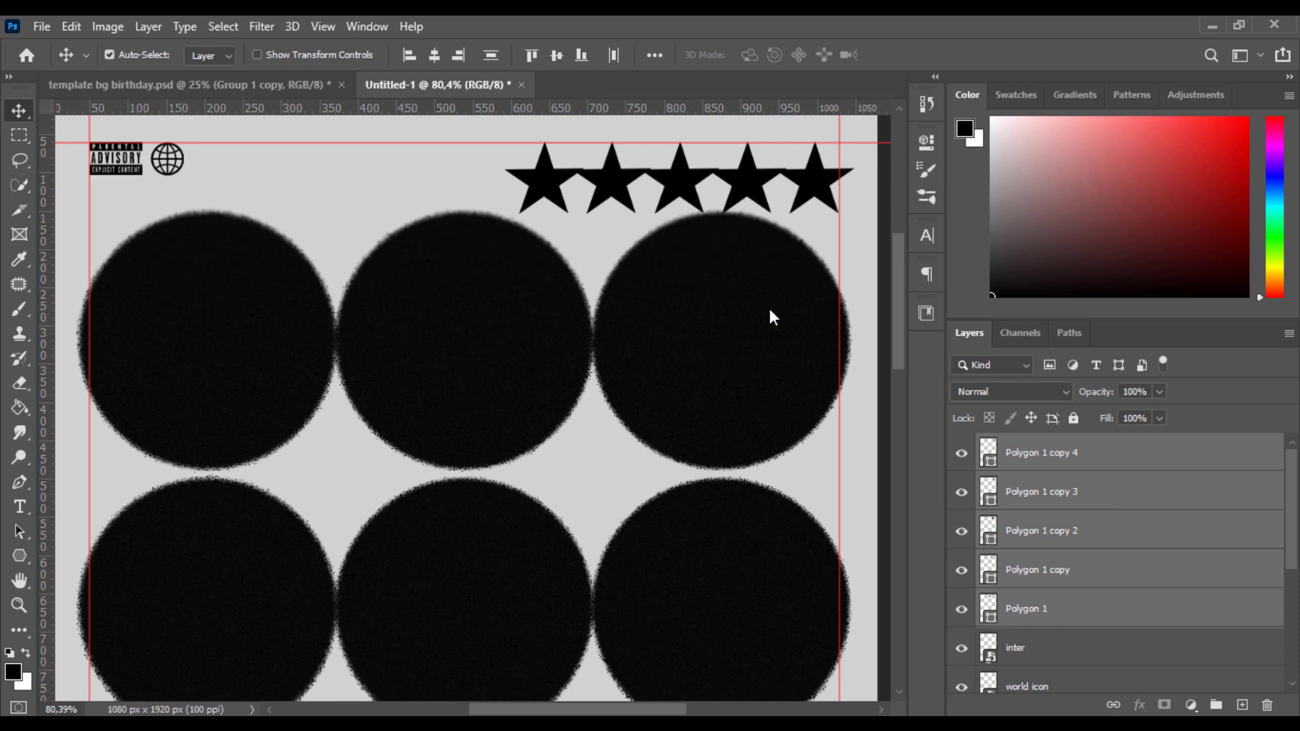
Shift the leftmost star farther left and redistribute all five stars horizontally
left_click_drag(550, 184, 511, 185)
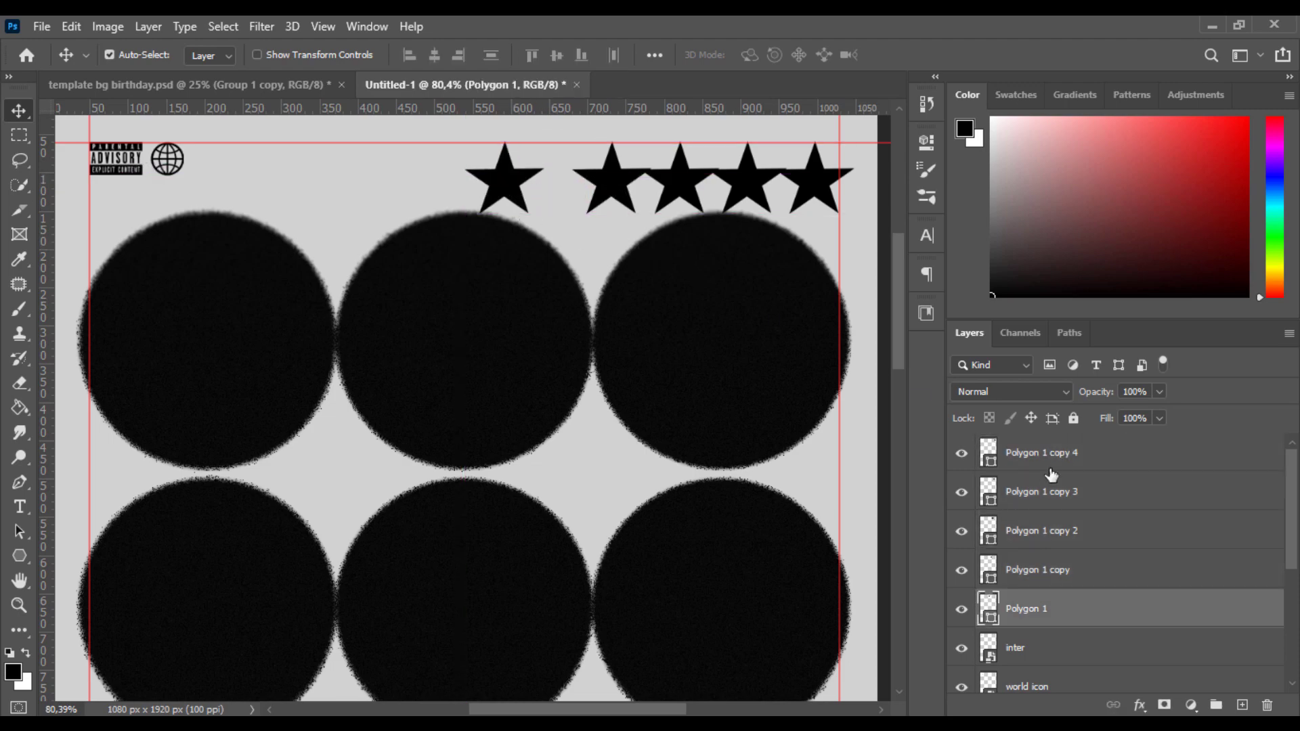
left_click(1051, 467, "shift")
left_click(615, 56)
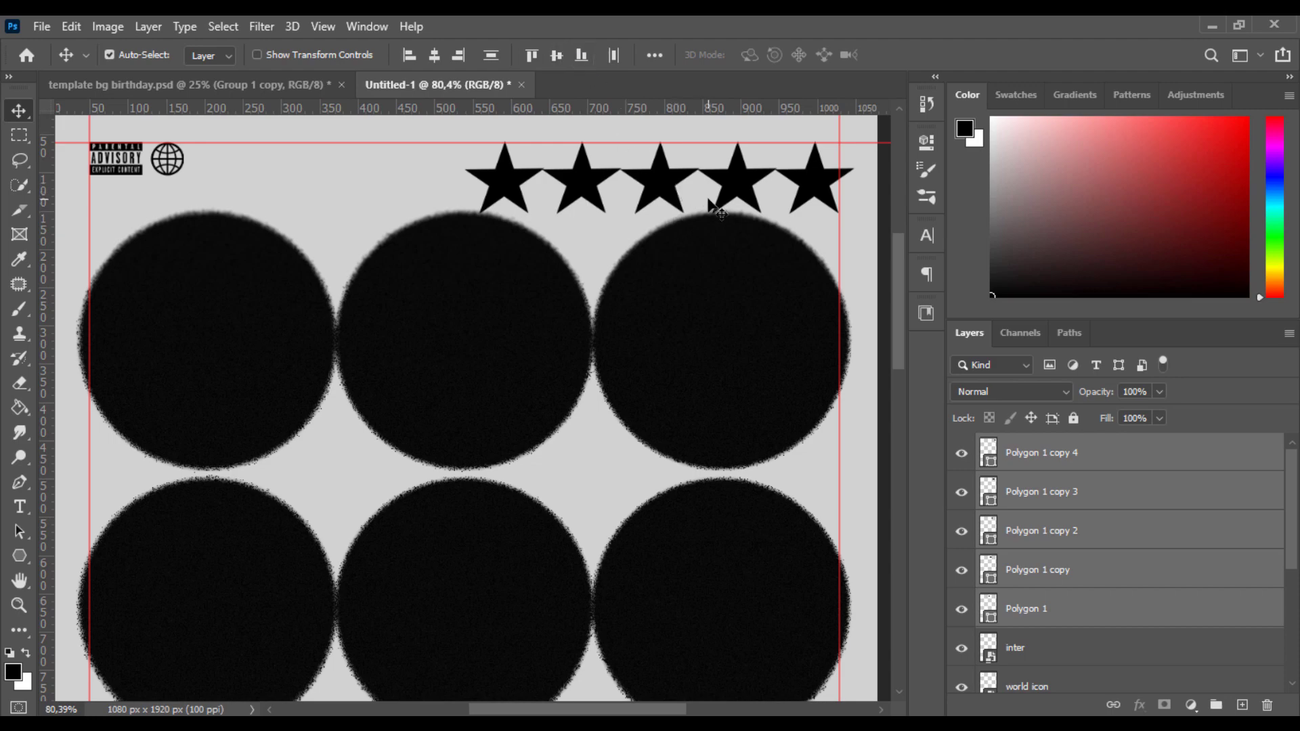
Delete the four star copies and keep only the Polygon 1 layer
left_click(1073, 464)
left_click(1083, 577, "shift")
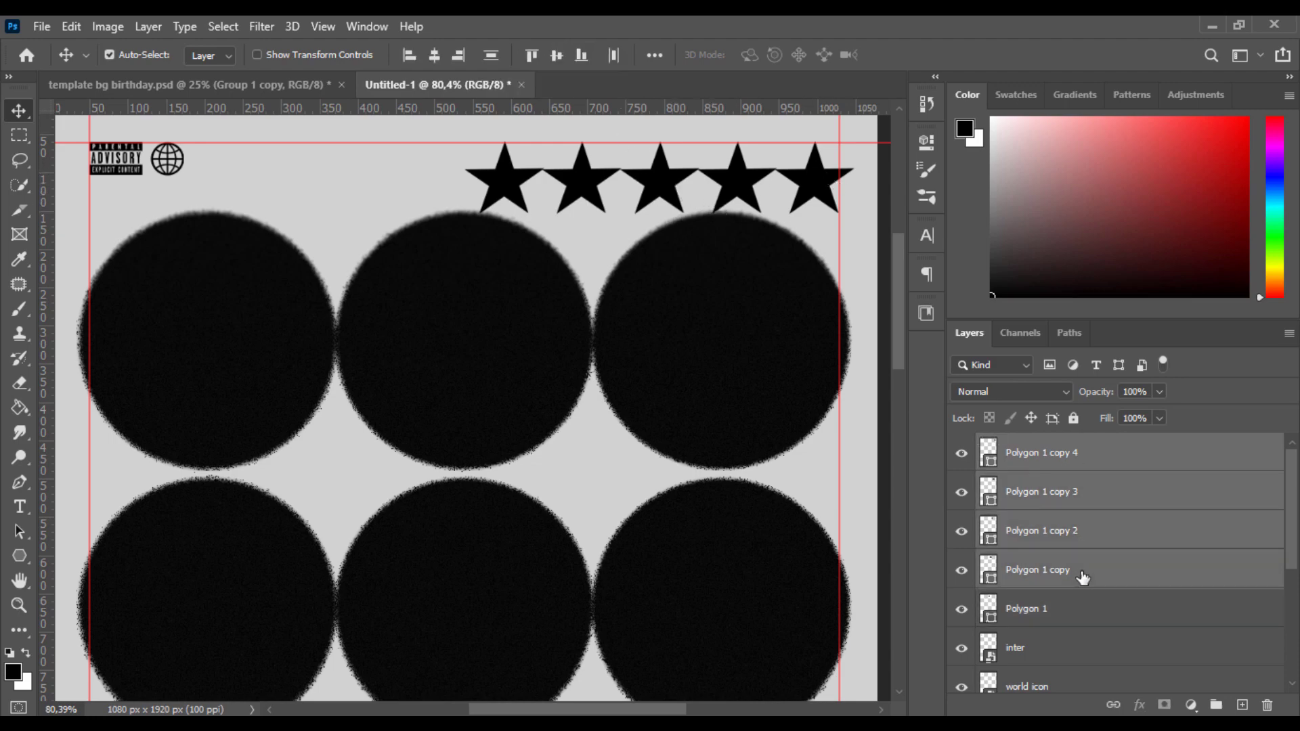
key("Delete")
Rotate the remaining star by 1° to level it
key("ctrl+t")
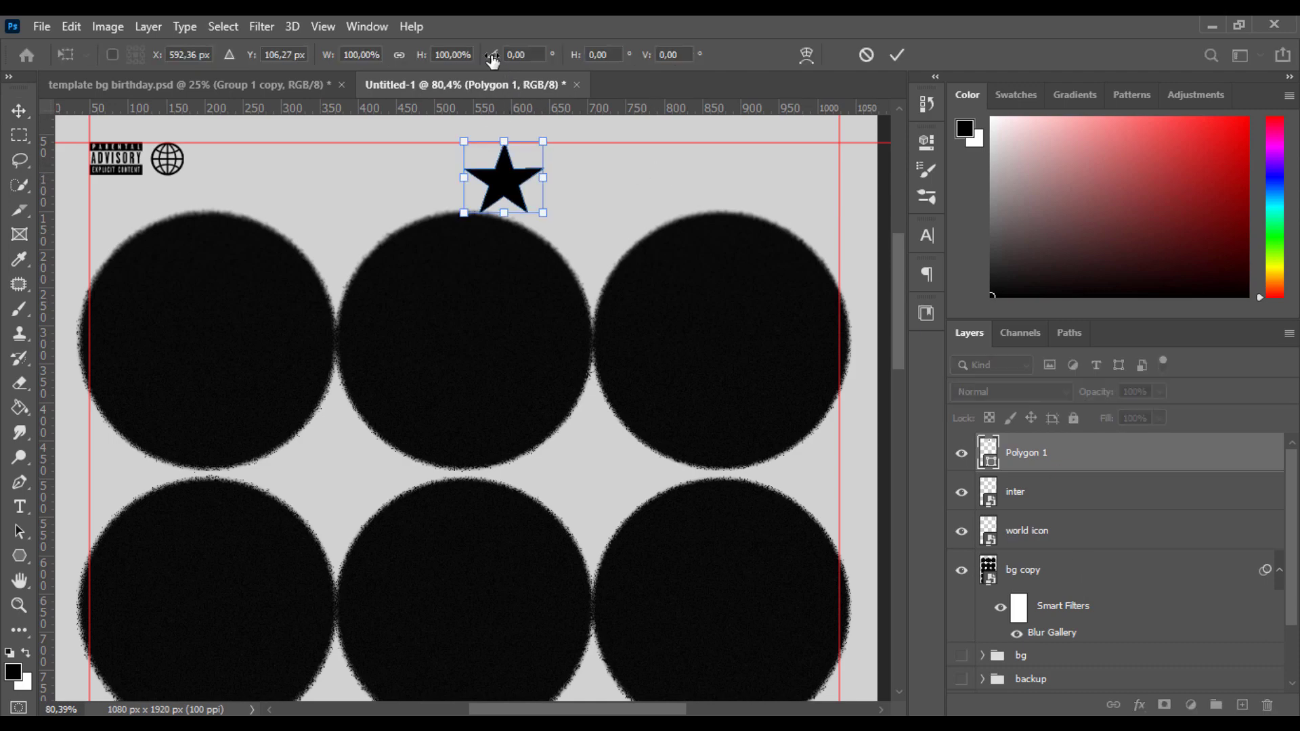
left_click_drag(492, 61, 495, 60)
type("1")
key("Return")
left_click(893, 57)
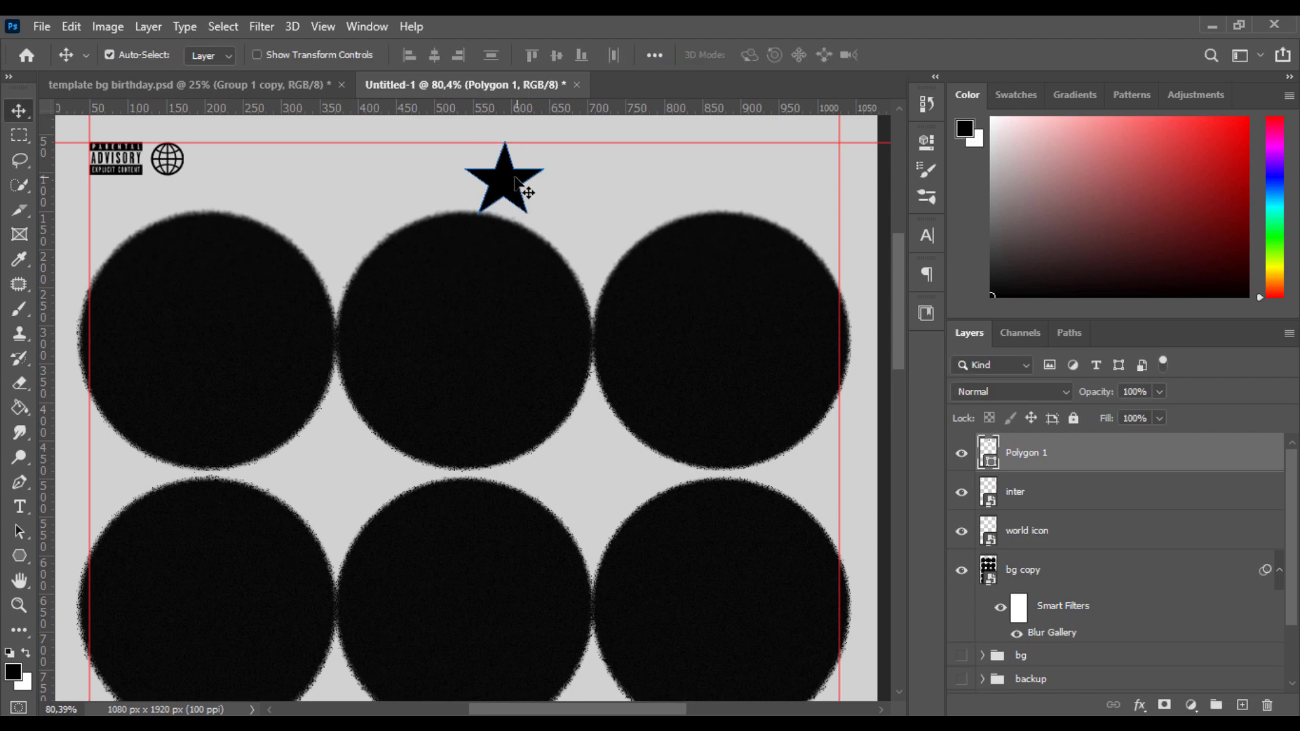
Duplicate the levelled star directly to its right and align the vertical centers of the two stars
left_click_drag(515, 182, 599, 182)
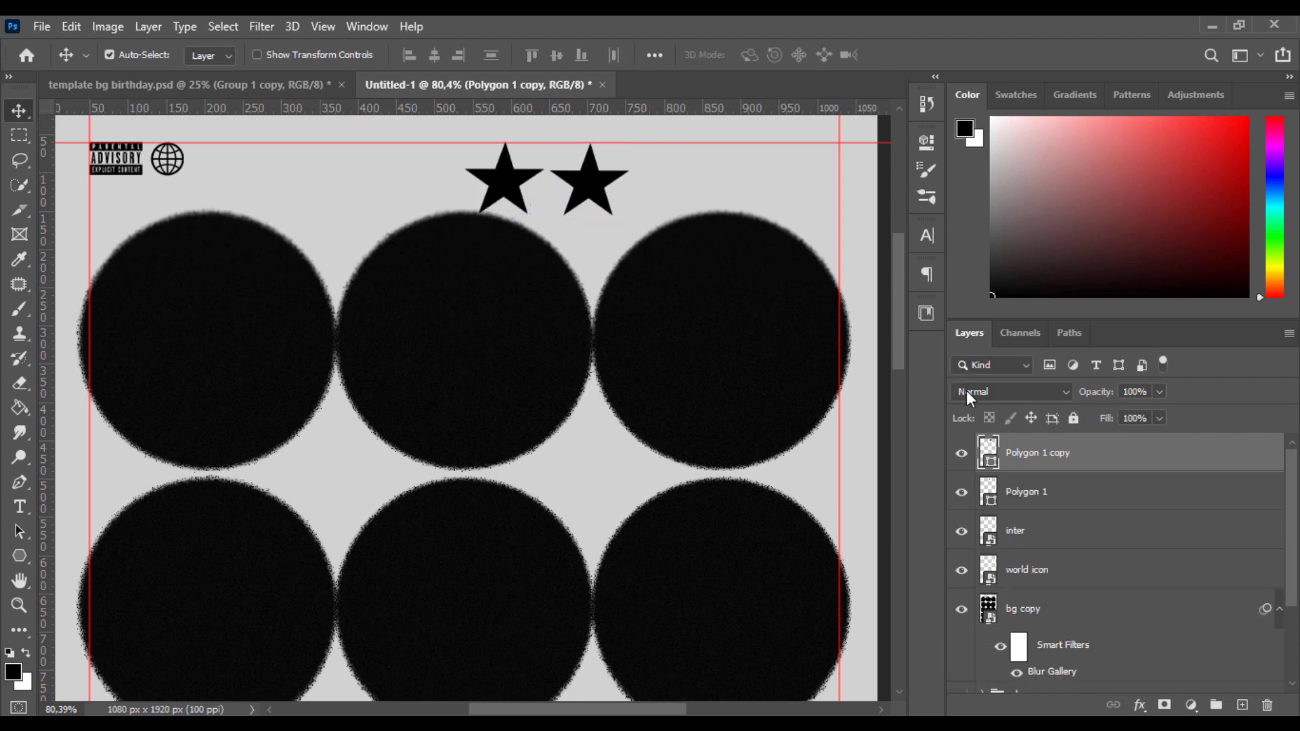
left_click(1040, 492, "ctrl")
left_click(559, 58)
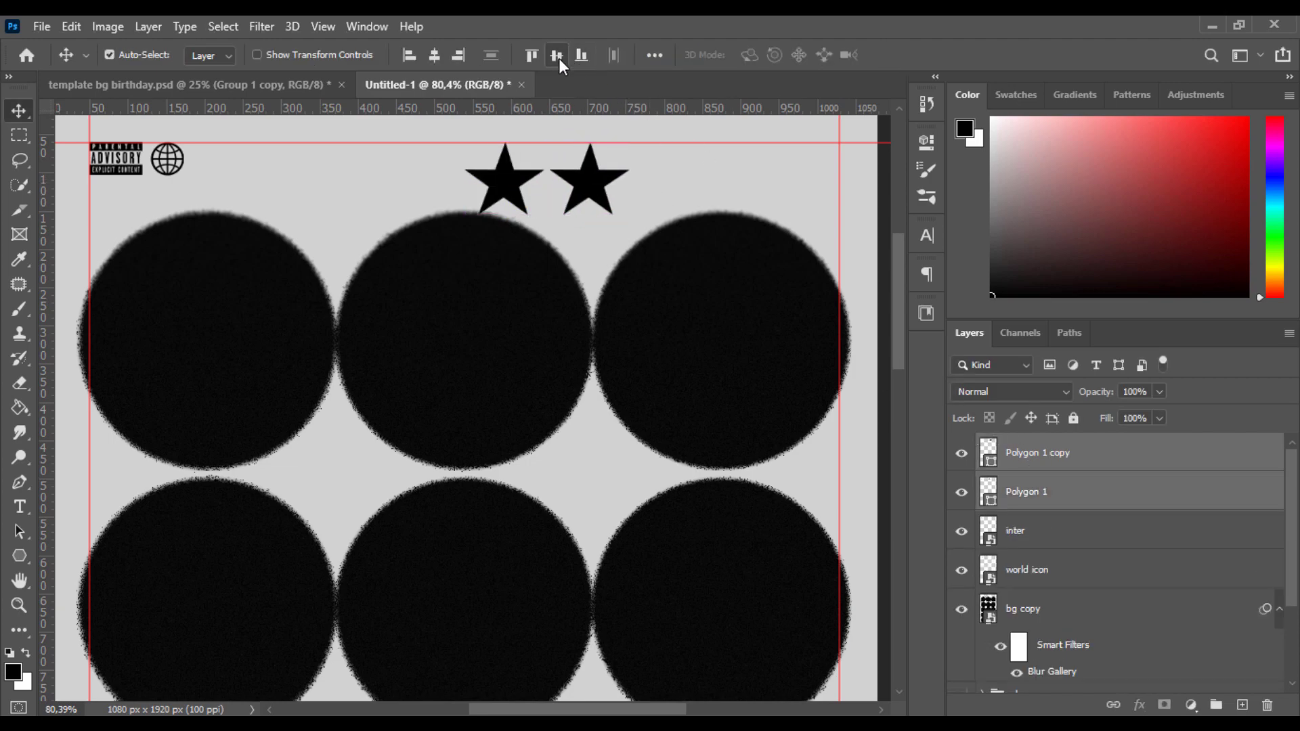
left_click(1088, 494, "ctrl")
Add three more star copies along the row and space all five evenly on one common centre line
left_click_drag(605, 187, 758, 181)
left_click_drag(758, 180, 835, 181)
left_click(1046, 610, "shift")
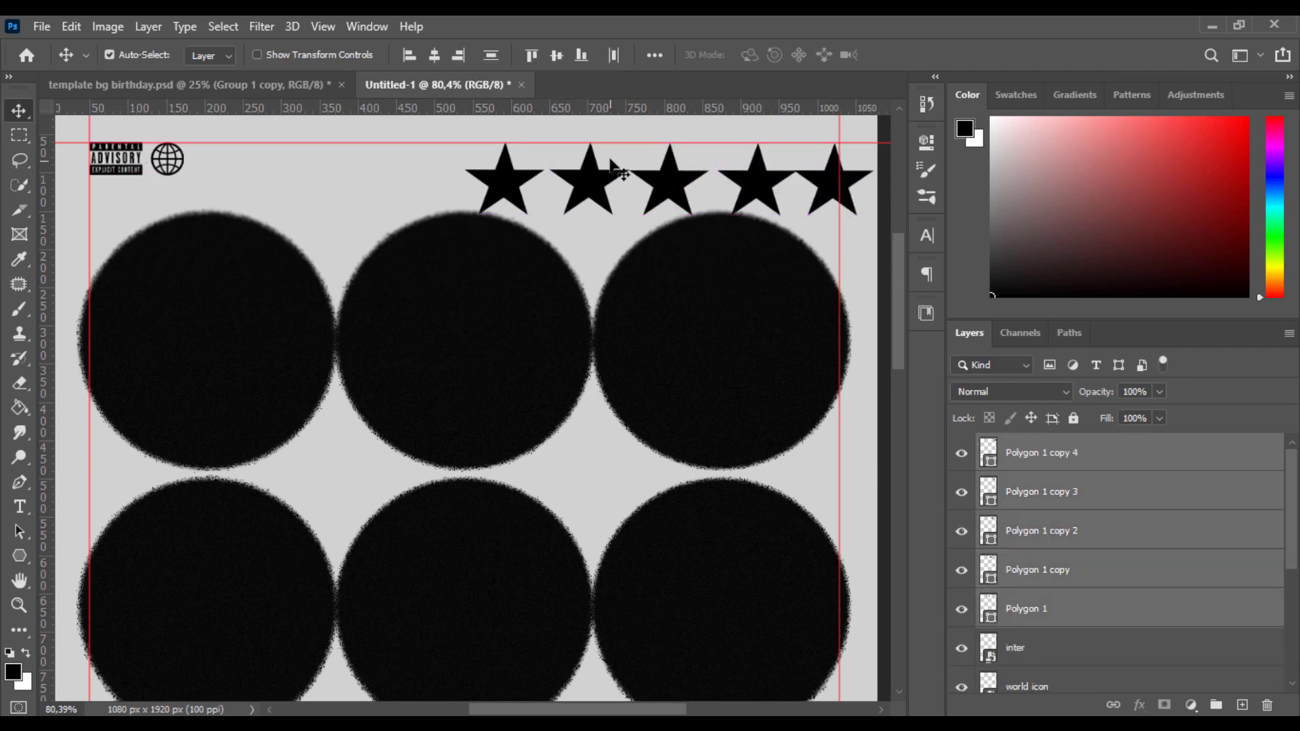
left_click(614, 55)
left_click(557, 55)
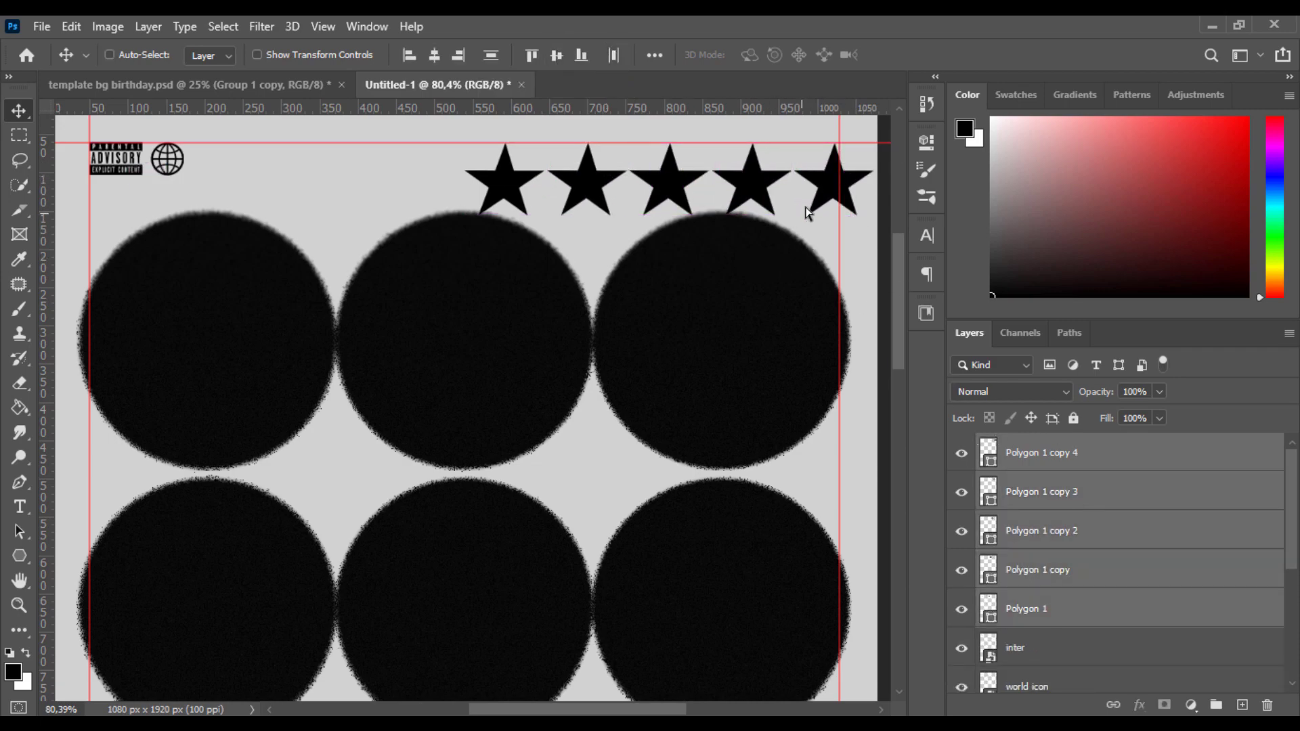
Scale the row of five stars down to about 39% and place it in the header near the right guide
key("ctrl+t")
left_click_drag(874, 175, 791, 174)
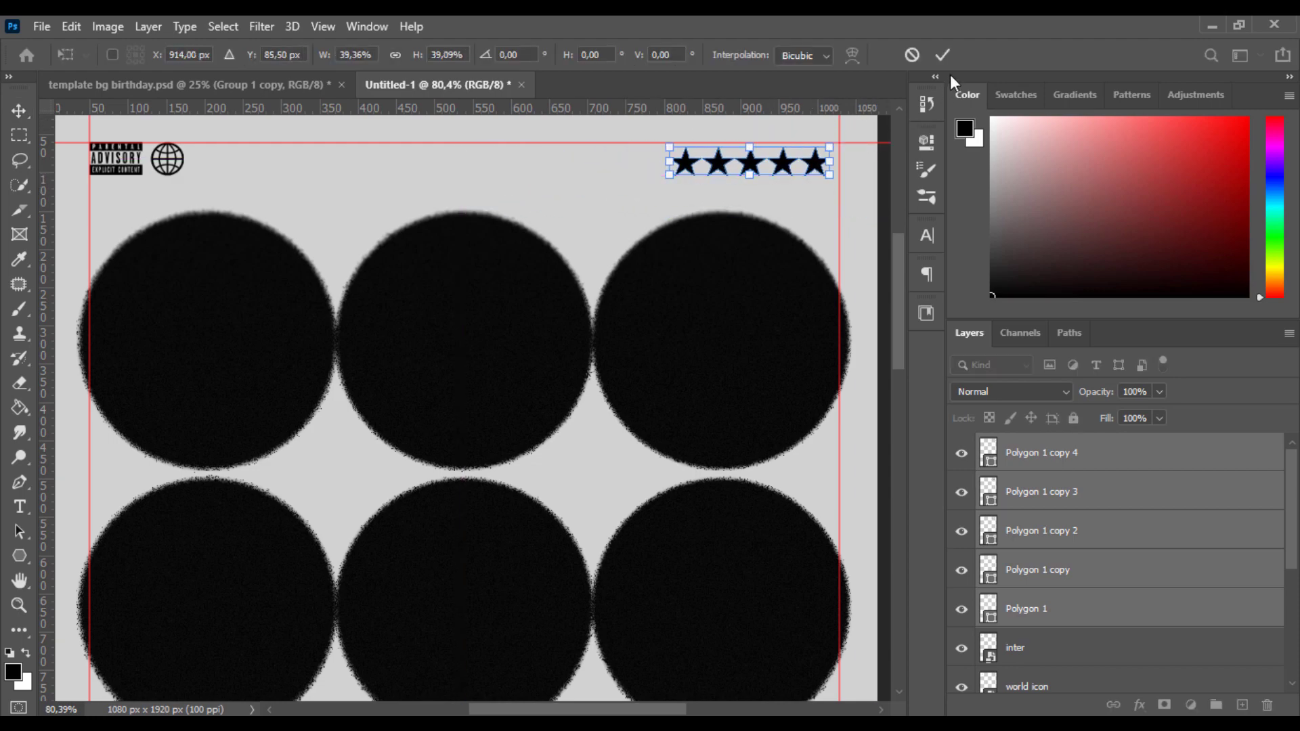
left_click(943, 55)
Convert the five star layers into one smart object and name it star
right_click(1081, 496)
left_click(843, 279)
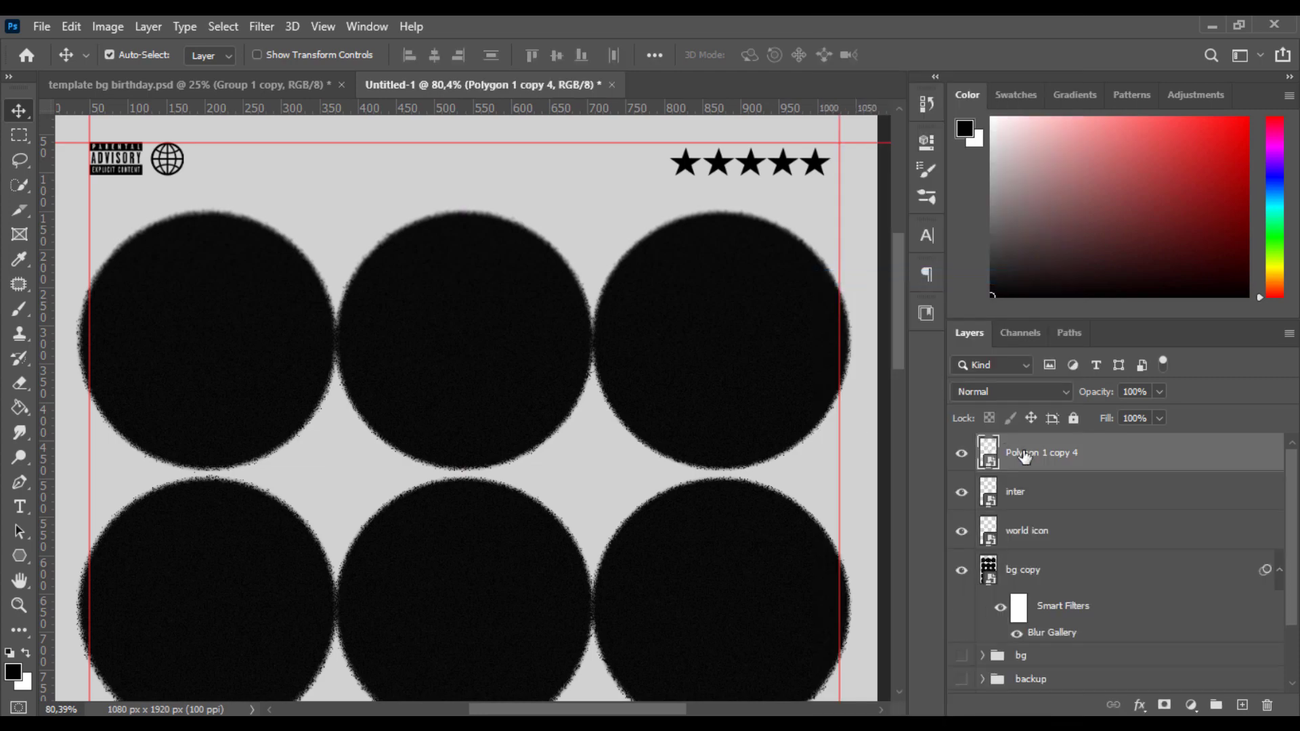
double_click(1025, 452)
type("star")
key("Return")
Move the star row to the right until its edge meets the right margin guide
scroll(836, 165, "up", 5)
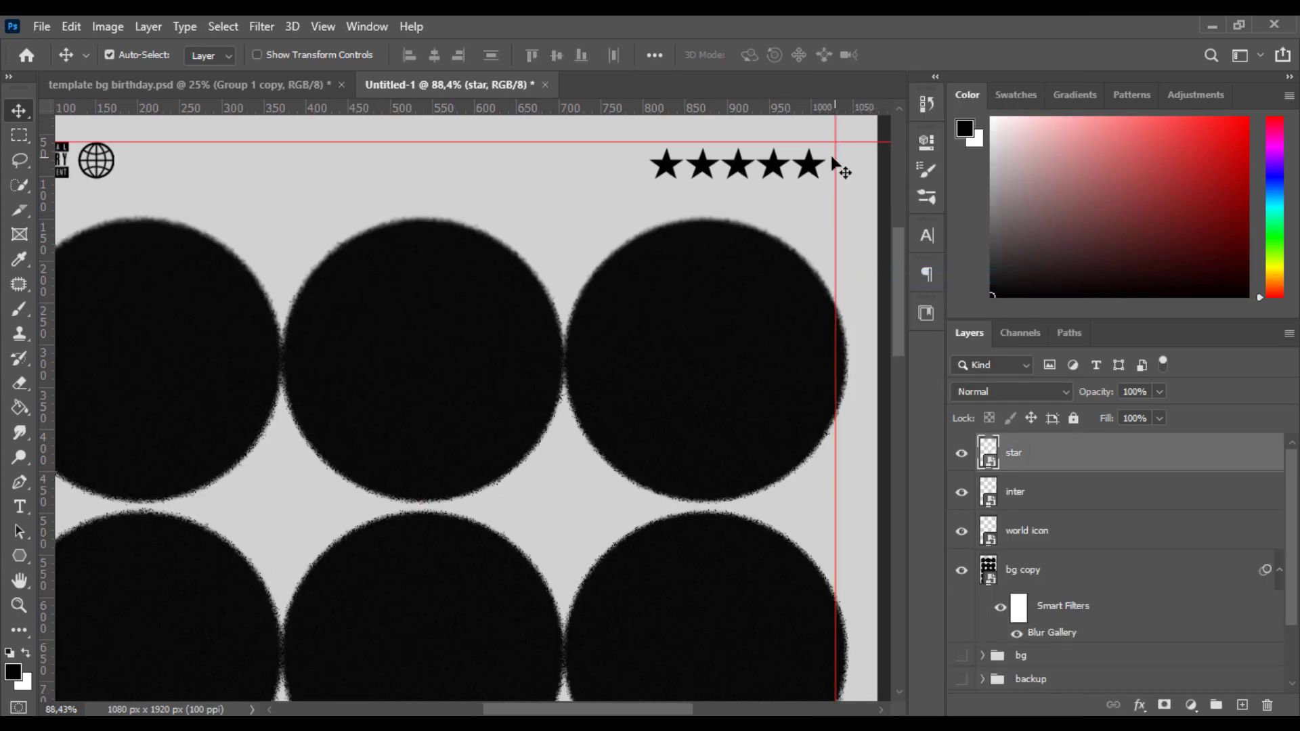
left_click_drag(729, 261, 823, 220)
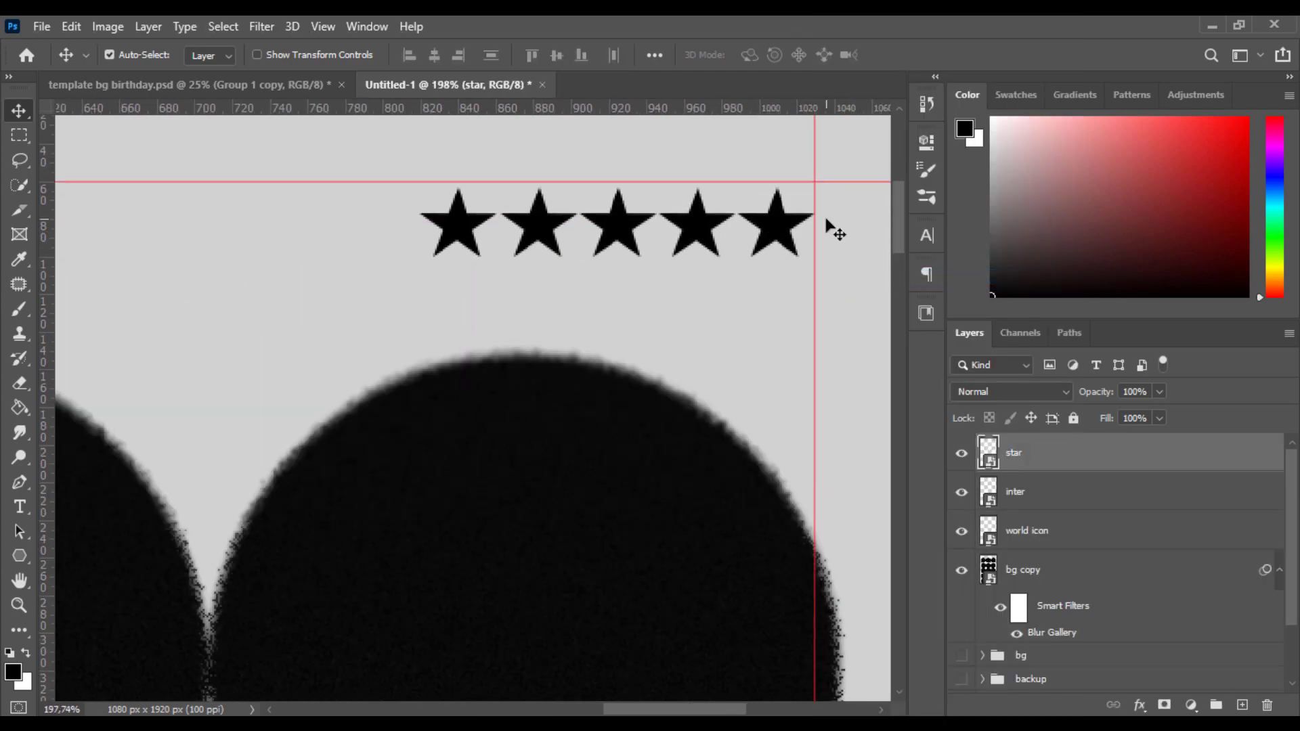
Bring the turquoise Layer 1 artwork with its Liquify filter from template bg birthday.psd into the middle of the story
scroll(827, 225, "down", 6)
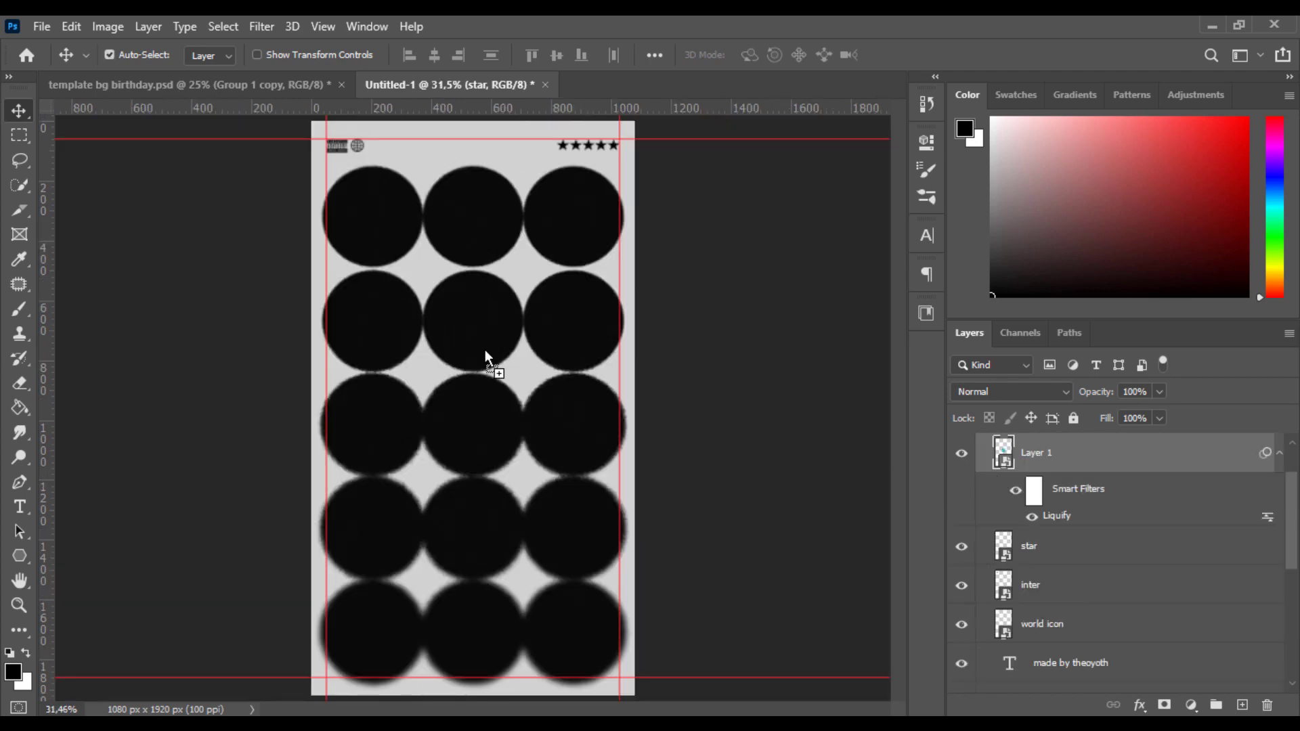
left_click_drag(485, 352, 491, 346)
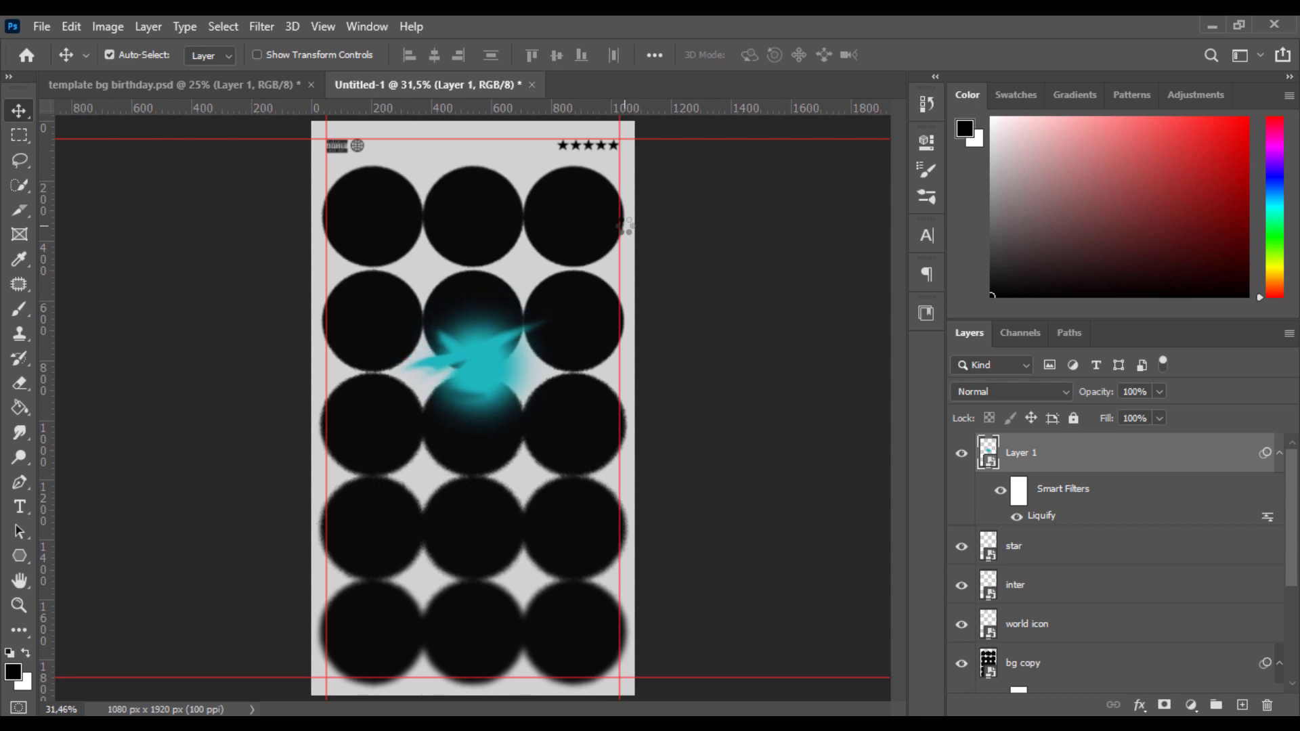
Add the text HAPPY BIRTHDAY above the turquoise artwork and set its color to white
key("t")
left_click(432, 286)
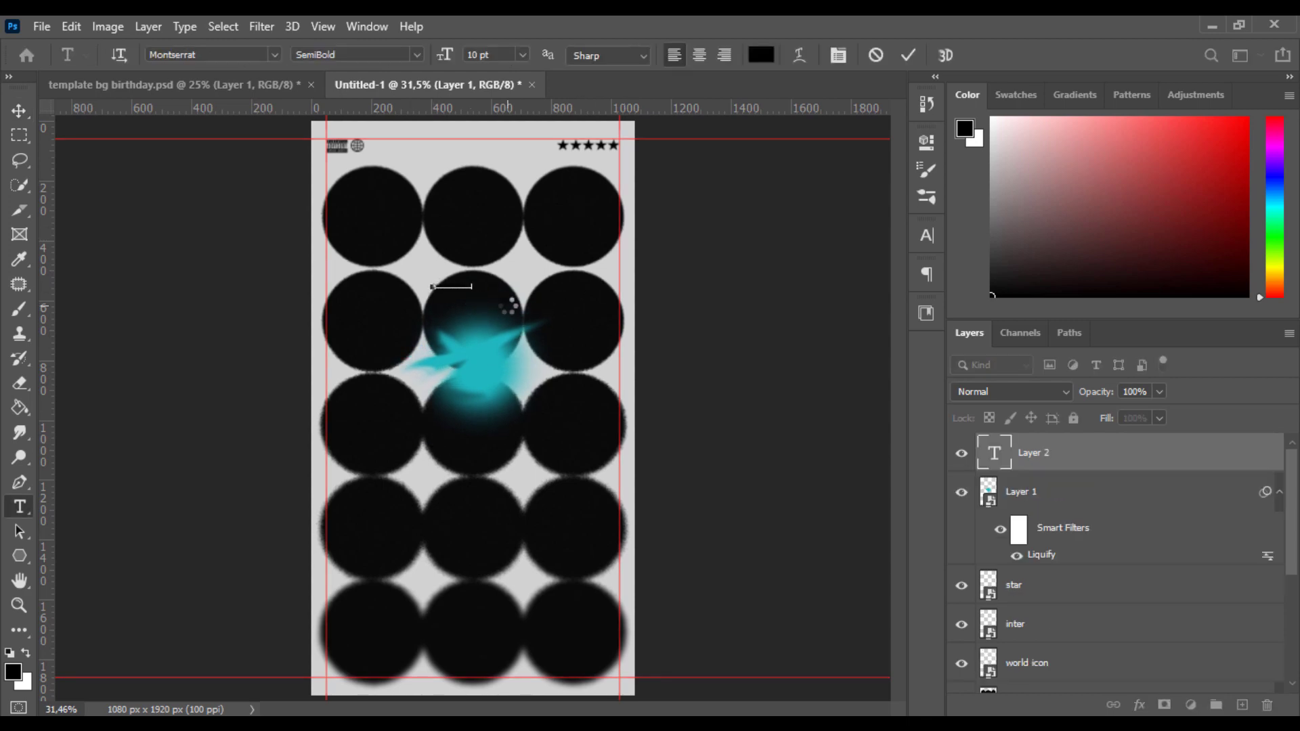
key("ctrl+a")
left_click(761, 57)
left_click_drag(736, 244, 601, 170)
left_click(1083, 232)
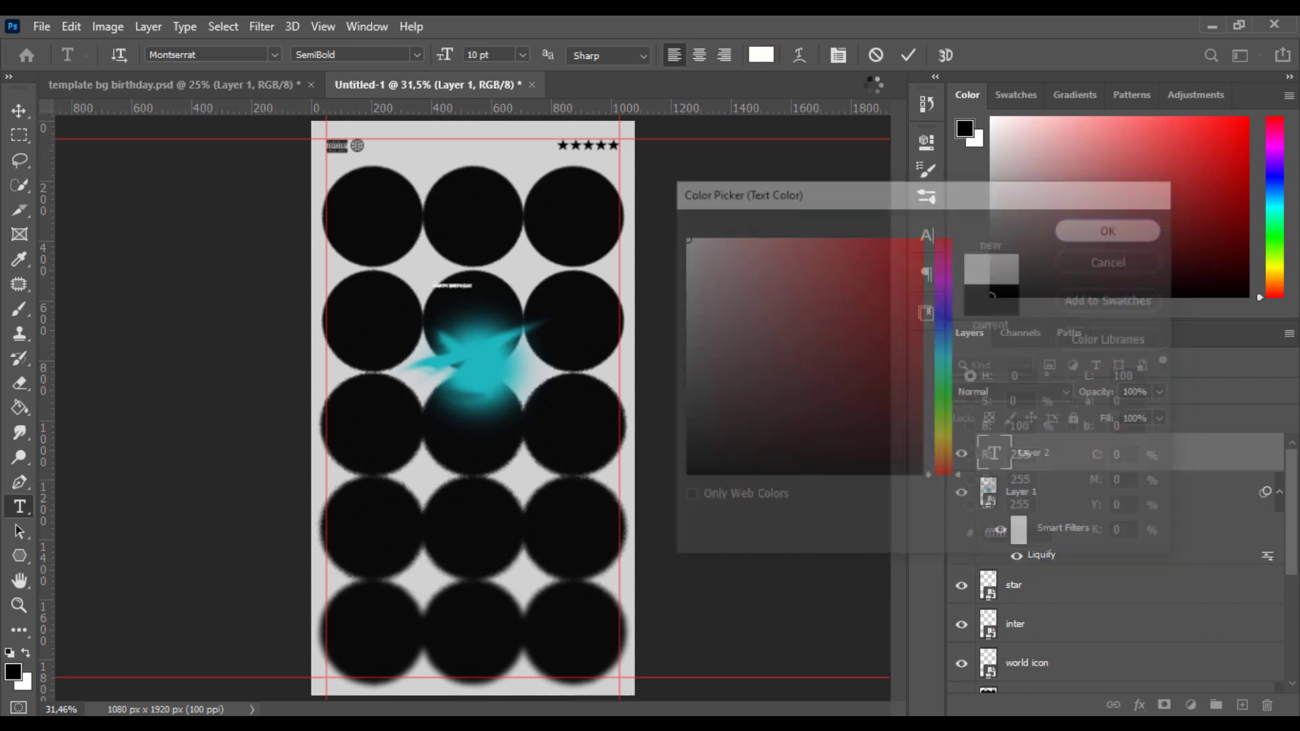
Enlarge the HAPPY BIRTHDAY text to 43 pt and set its tracking to 60
left_click(920, 232)
left_click(814, 262)
left_click(815, 262)
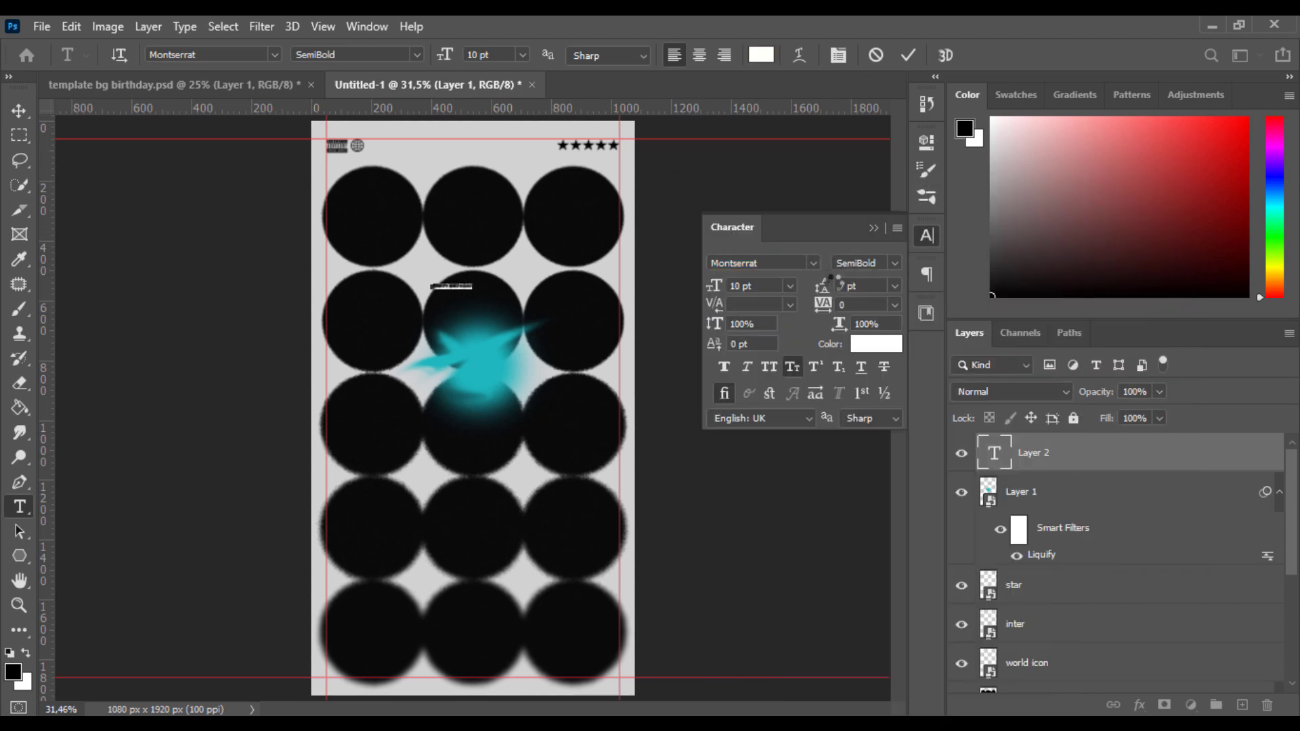
left_click(896, 263)
left_click(840, 263)
left_click_drag(717, 286, 743, 285)
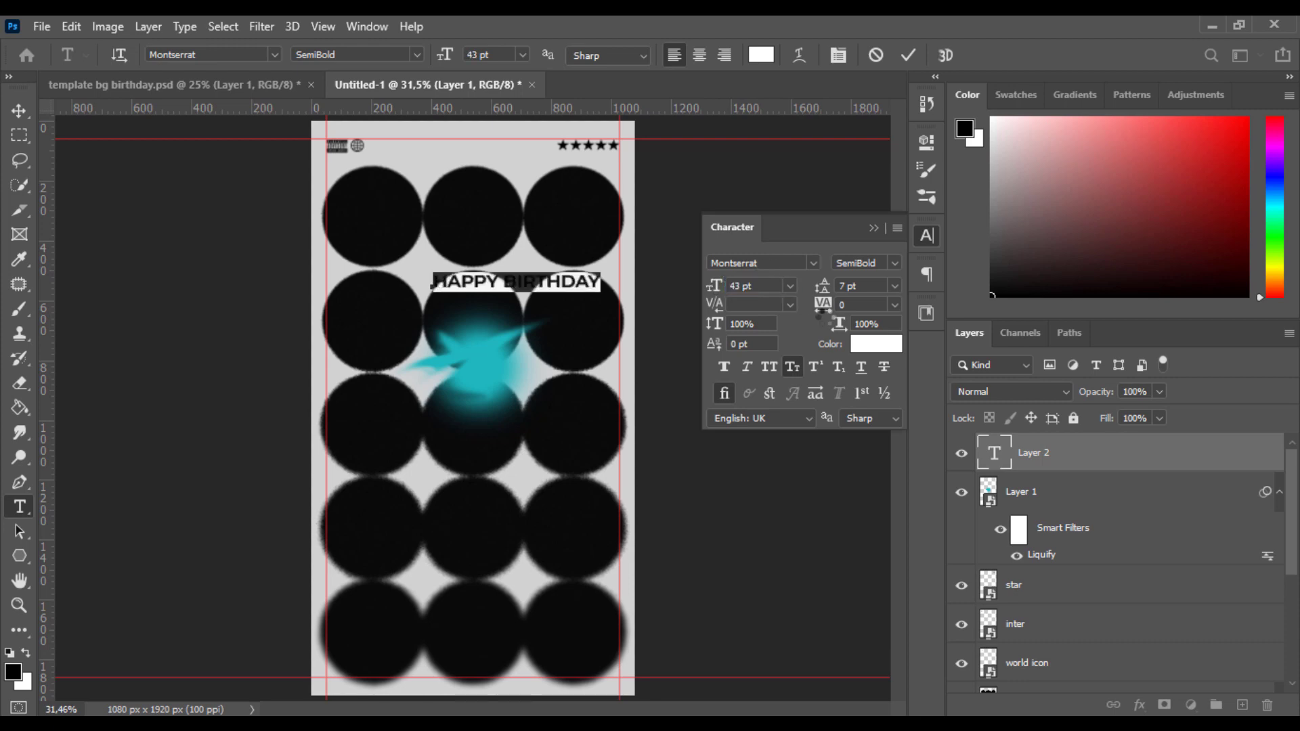
left_click_drag(823, 310, 841, 309)
Set the HAPPY BIRTHDAY text size to 50 pt and commit the text
left_click_drag(715, 287, 716, 286)
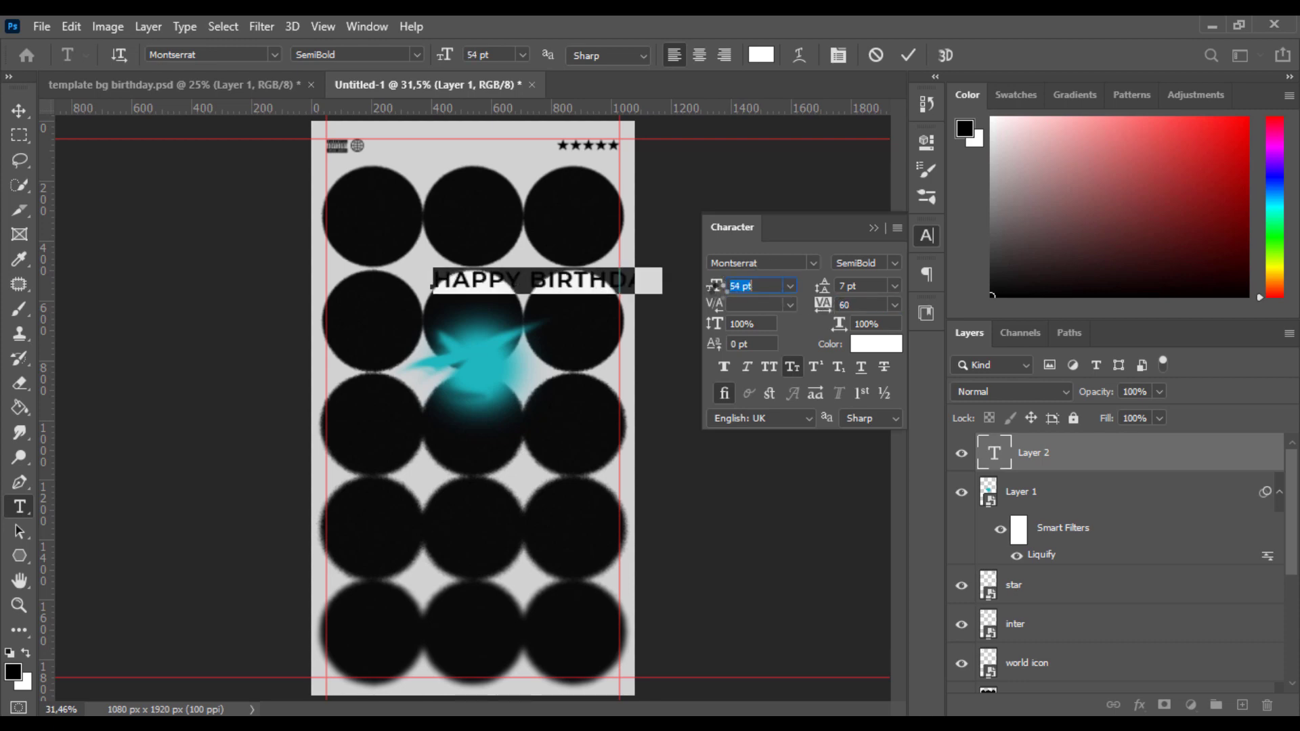
key("Tab")
left_click_drag(716, 287, 713, 287)
type("5")
left_click(769, 285)
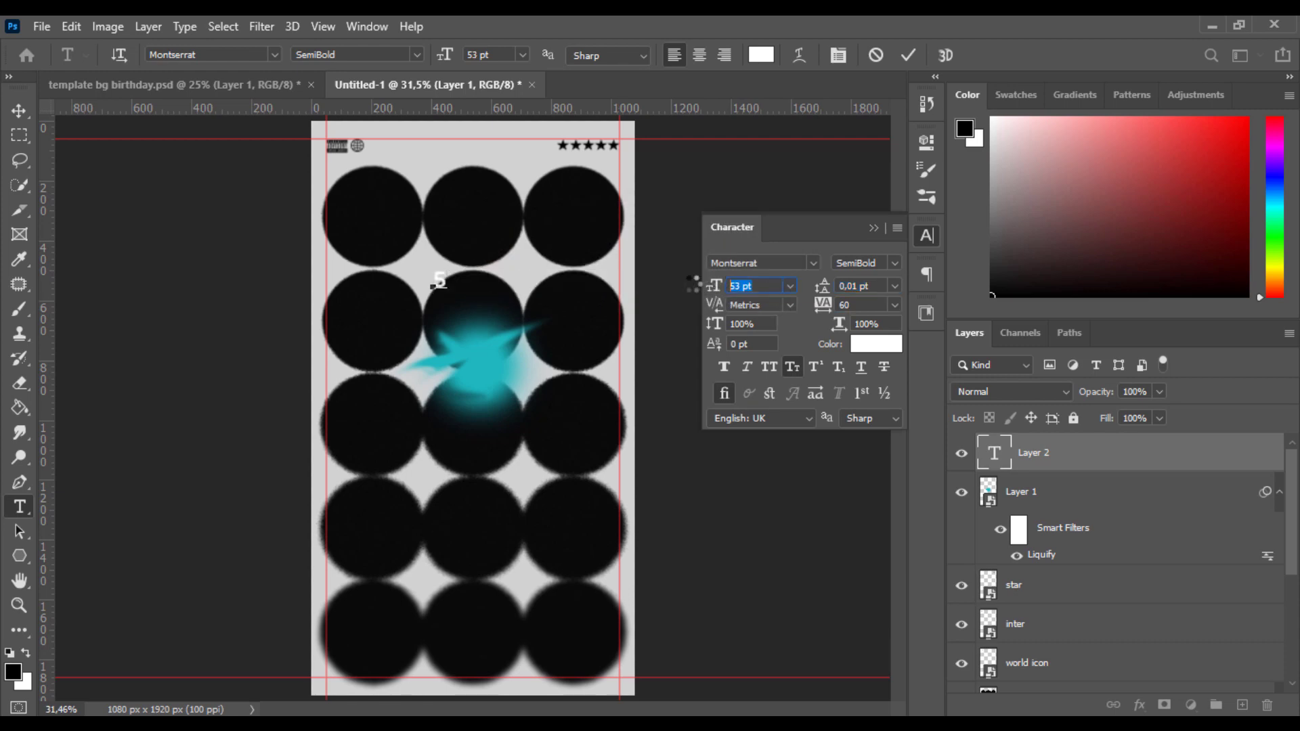
key("ctrl+z")
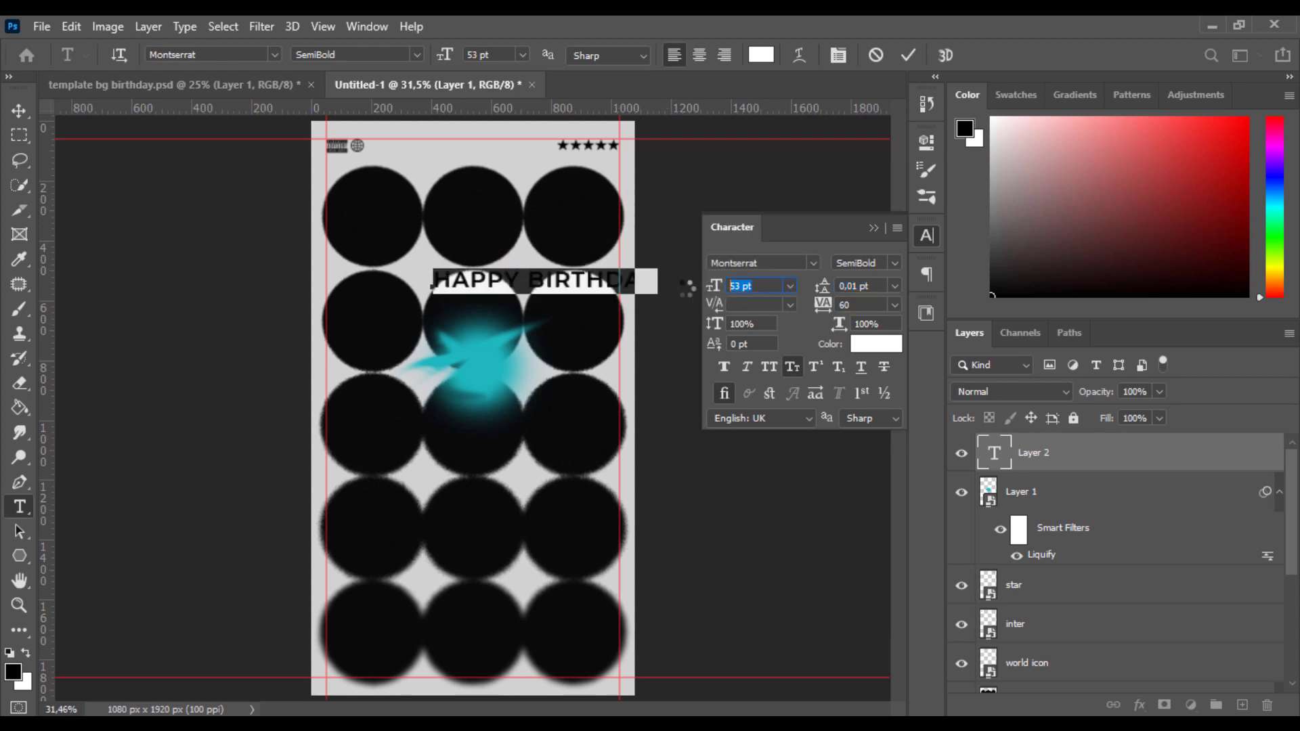
left_click(686, 288)
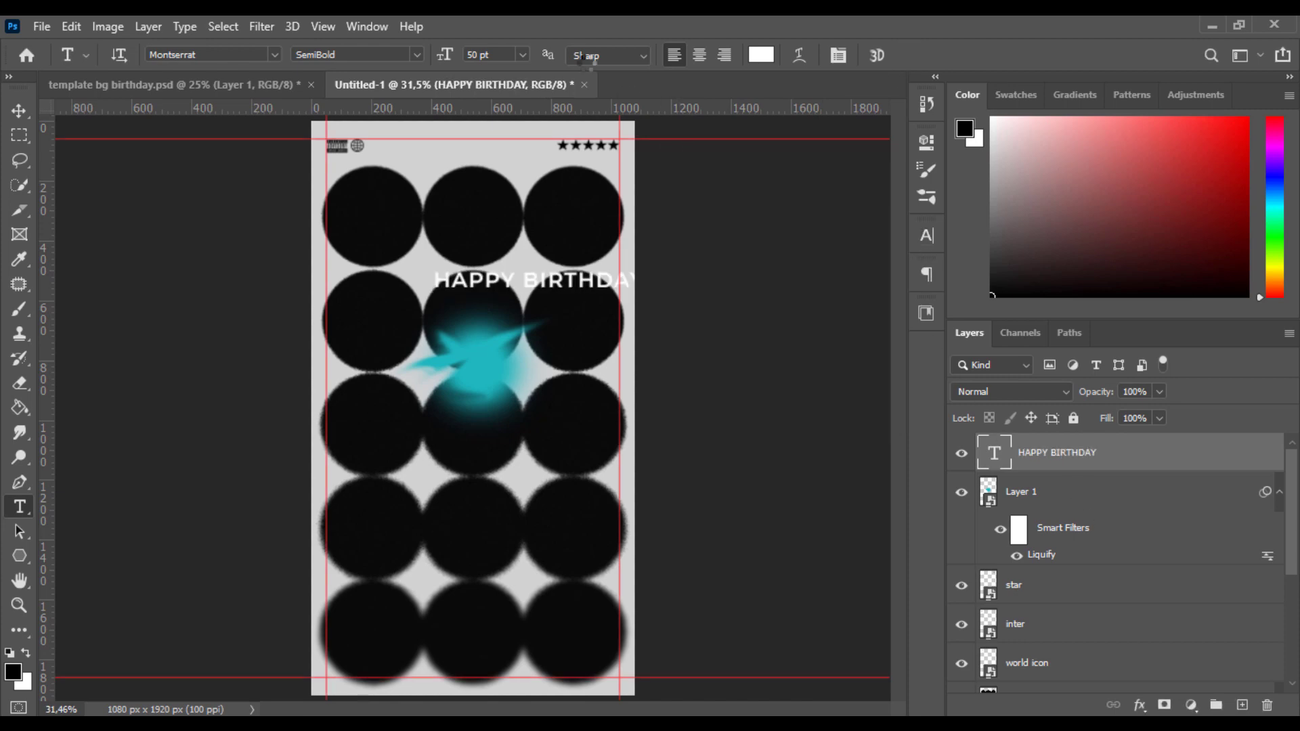
Center the HAPPY BIRTHDAY text horizontally on the whole canvas
key("ctrl+a")
key("v")
left_click(434, 55)
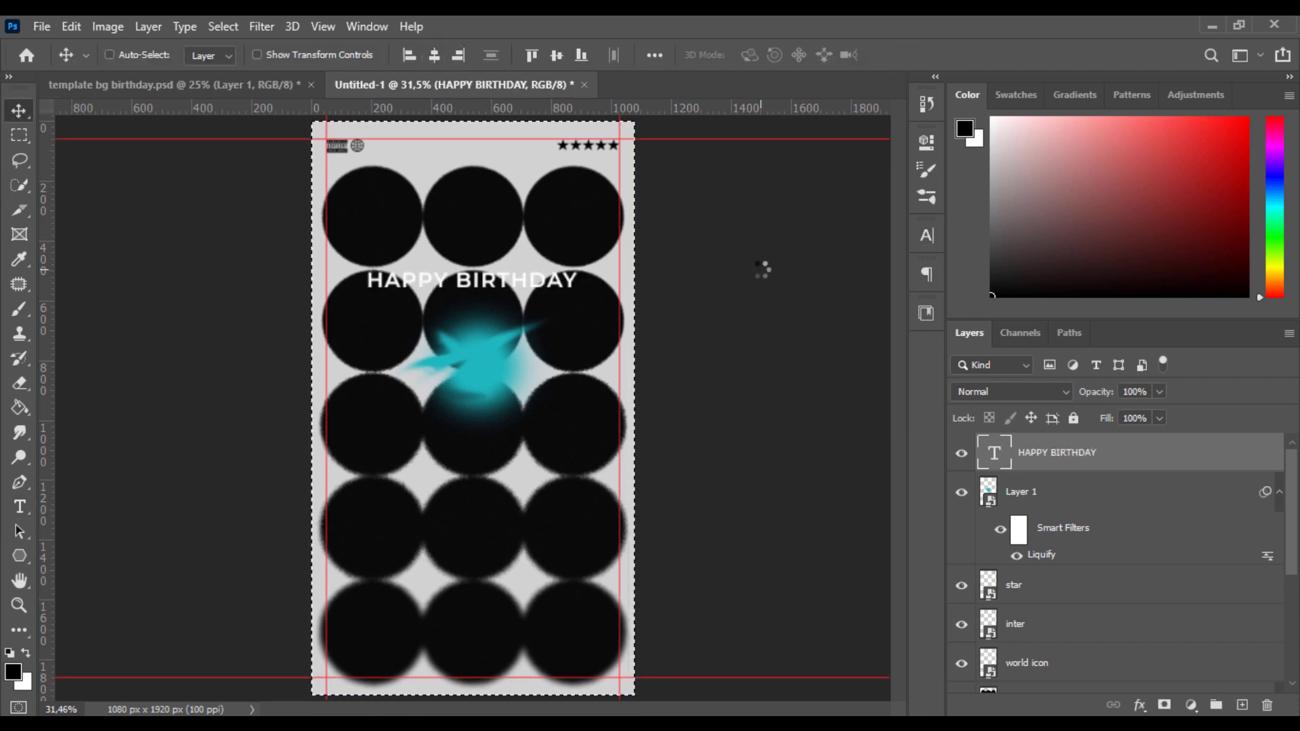
Deselect the canvas and move the HAPPY BIRTHDAY text down about 110 px onto the second row of circles
key("ctrl+d")
key("shift+Down")
key("shift+Down")
key("shift+Down")
key("shift+Down")
key("shift+Down")
key("shift+Down")
key("shift+Down")
key("shift+Down")
key("shift+Down")
key("shift+Down")
key("shift+Down")
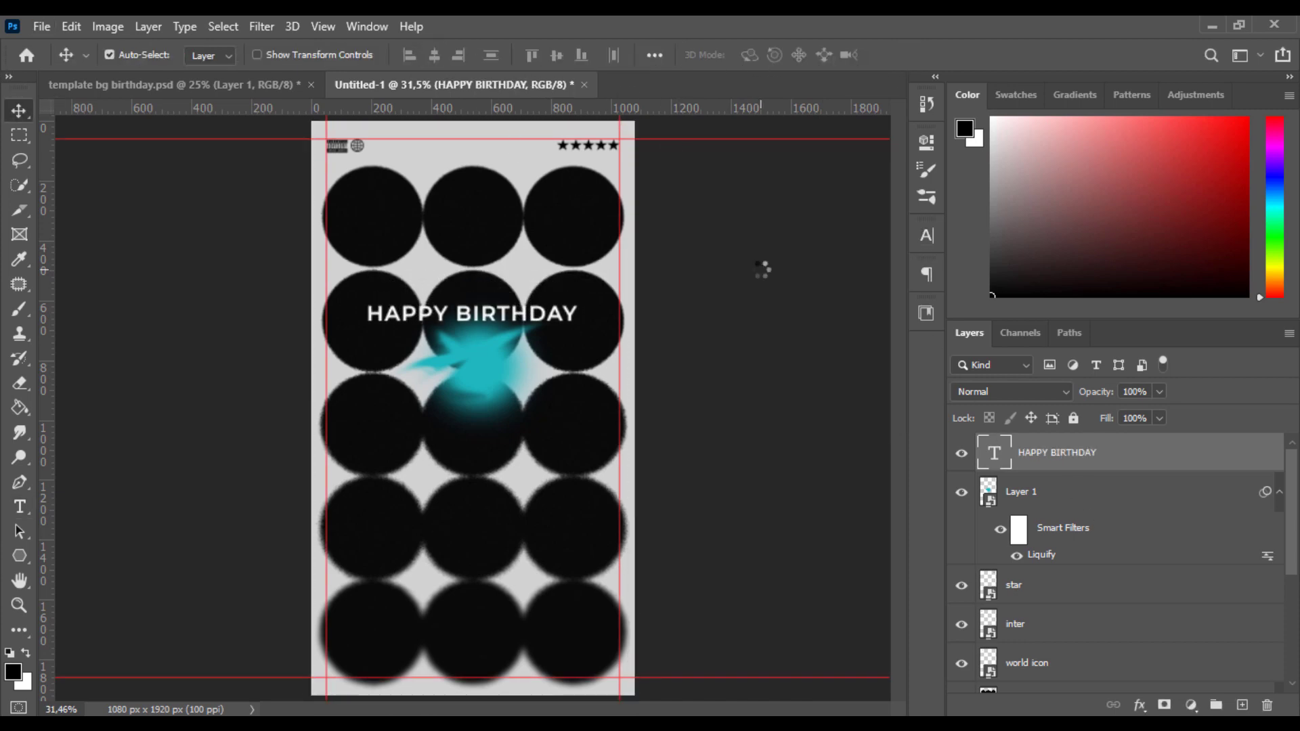
Reduce the HAPPY BIRTHDAY text to 40 pt and center it horizontally on the canvas
double_click(994, 452)
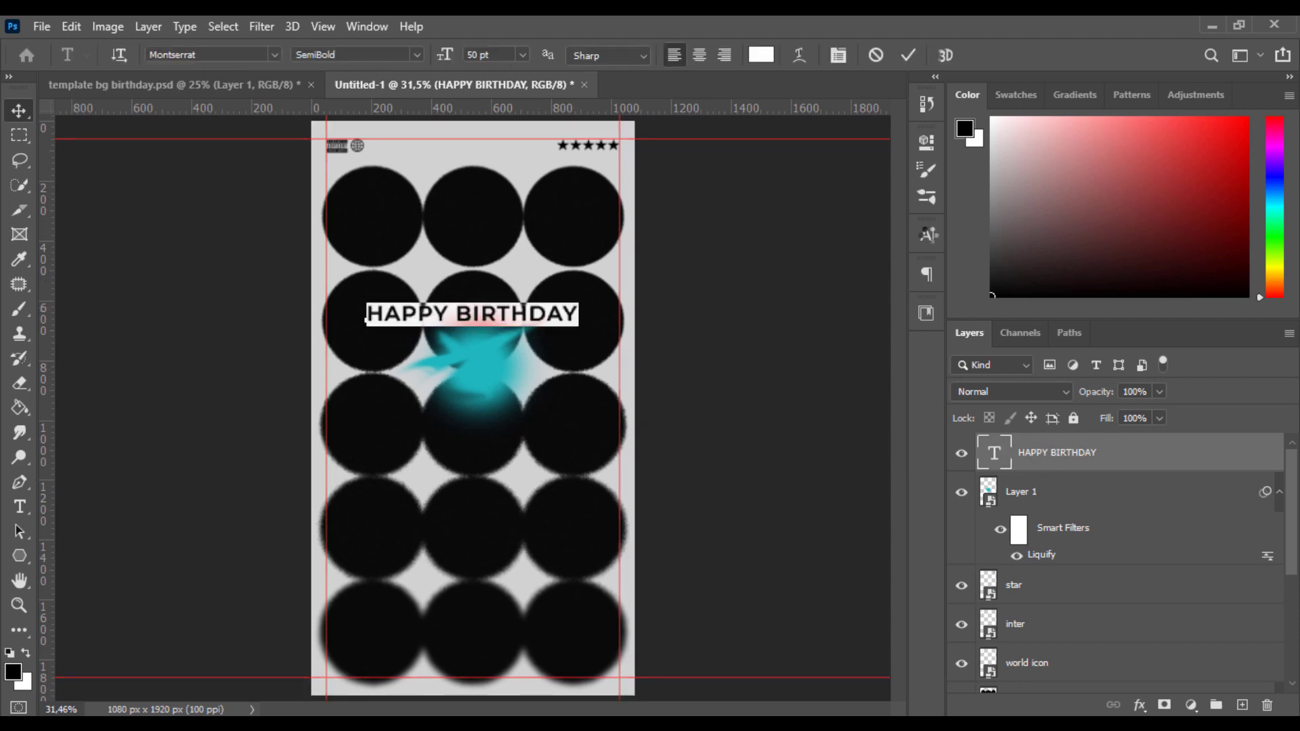
left_click(927, 236)
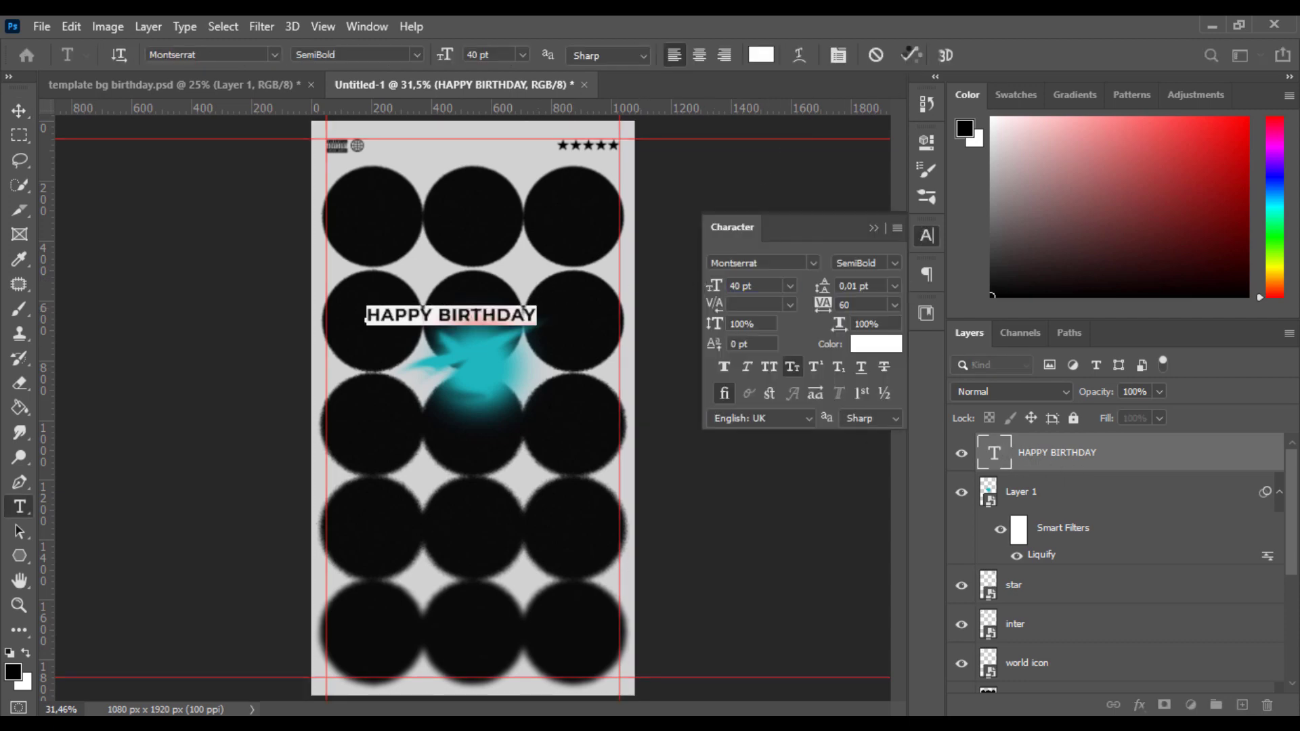
left_click(908, 54)
key("v")
key("ctrl+a")
left_click(434, 55)
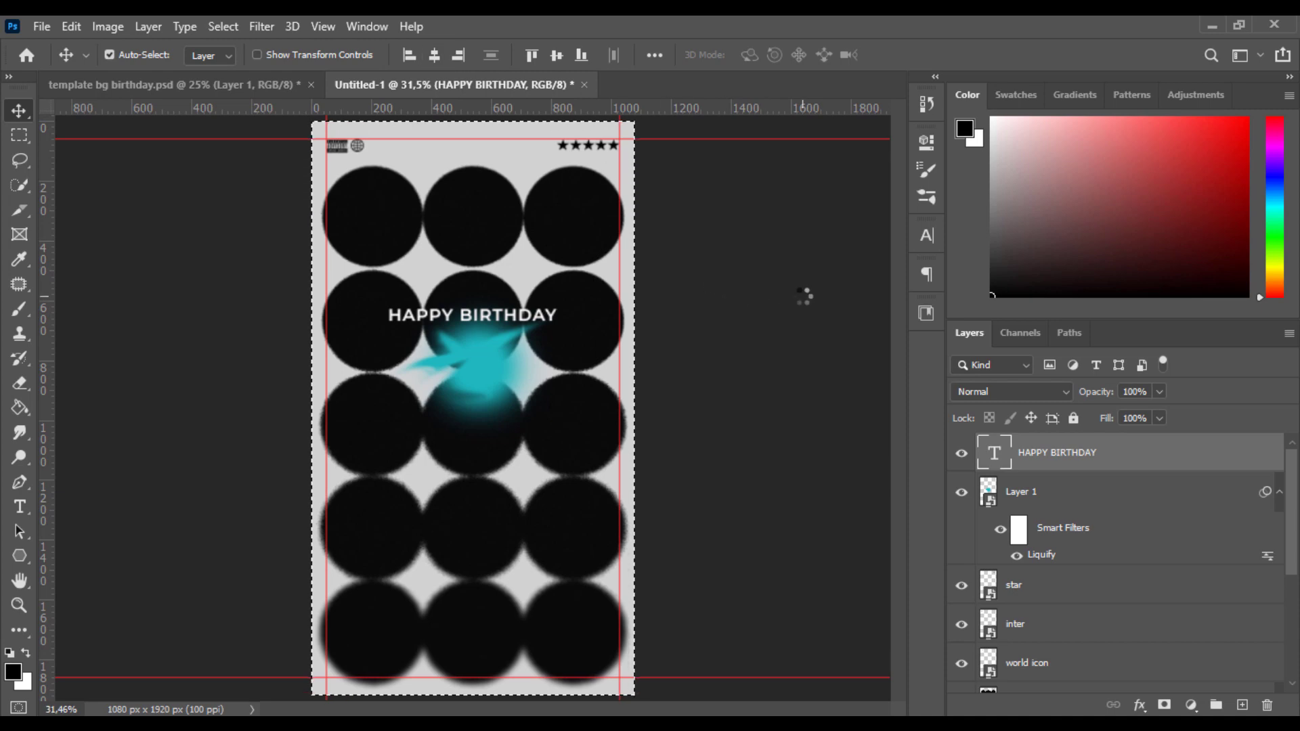
Widen the tracking of the HAPPY BIRTHDAY text slightly and realign it to the canvas's horizontal center
key("ctrl+d")
double_click(993, 450)
left_click(927, 236)
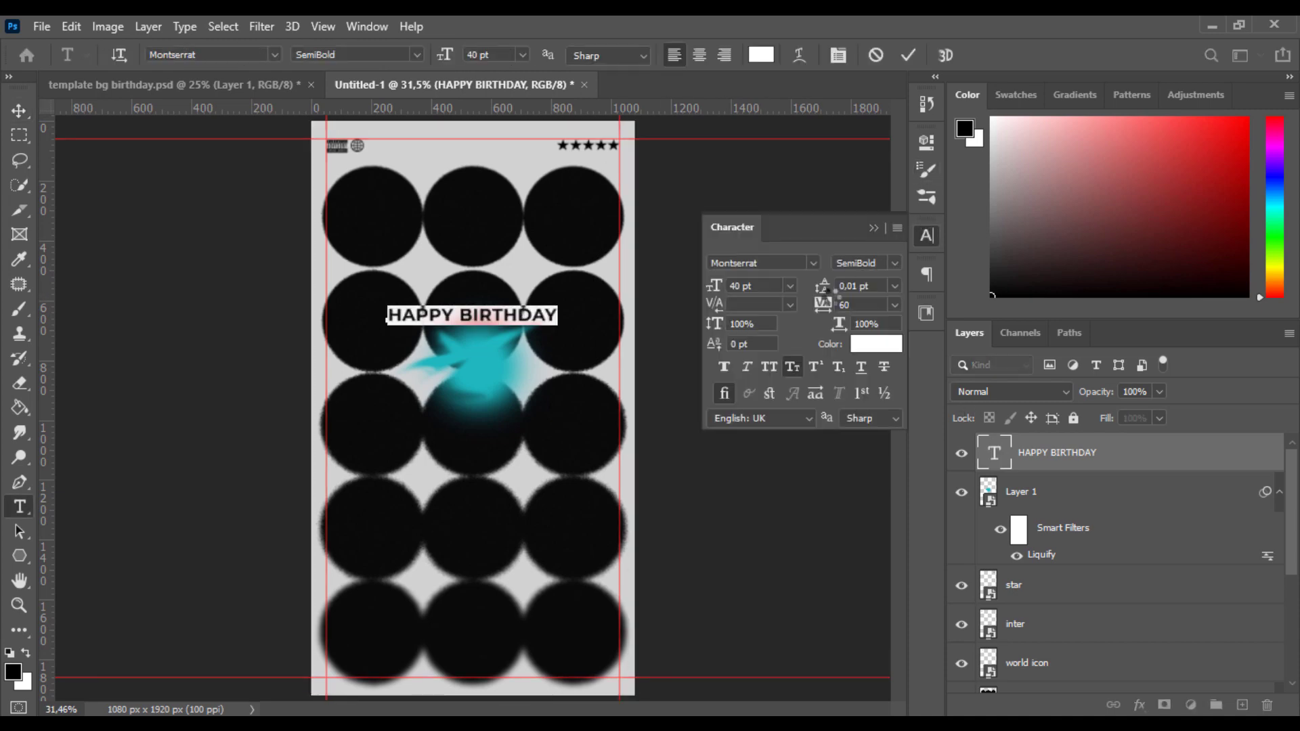
left_click(908, 54)
key("v")
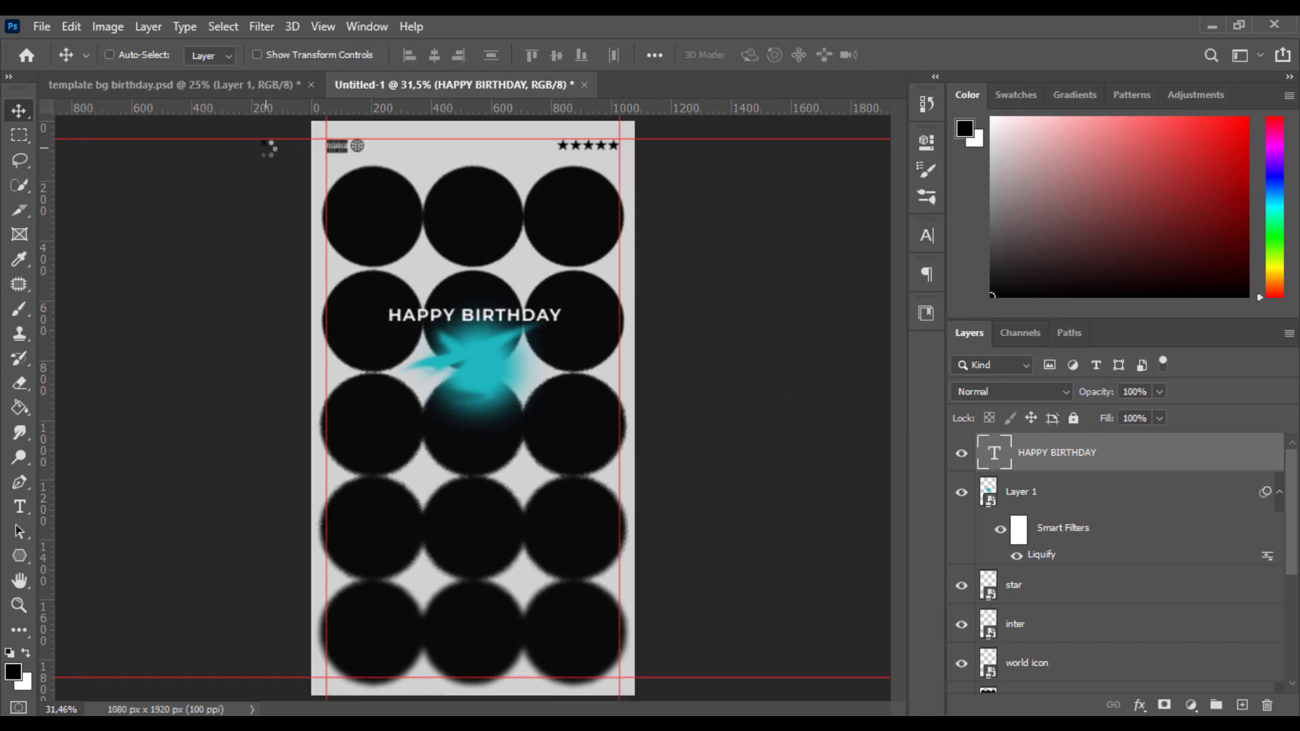
key("ctrl+a")
left_click(434, 55)
key("ctrl+d")
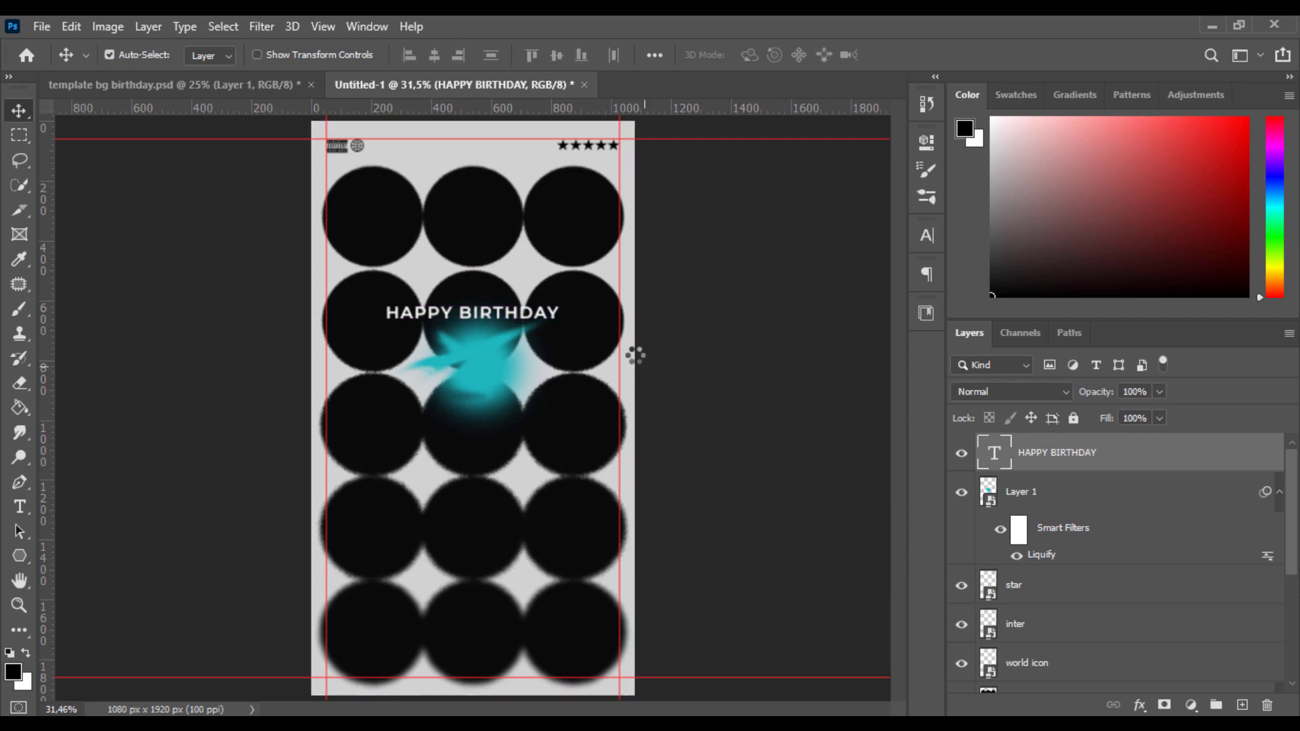
Add the text NAME and place it on the middle circle of the fourth row
left_click(472, 364)
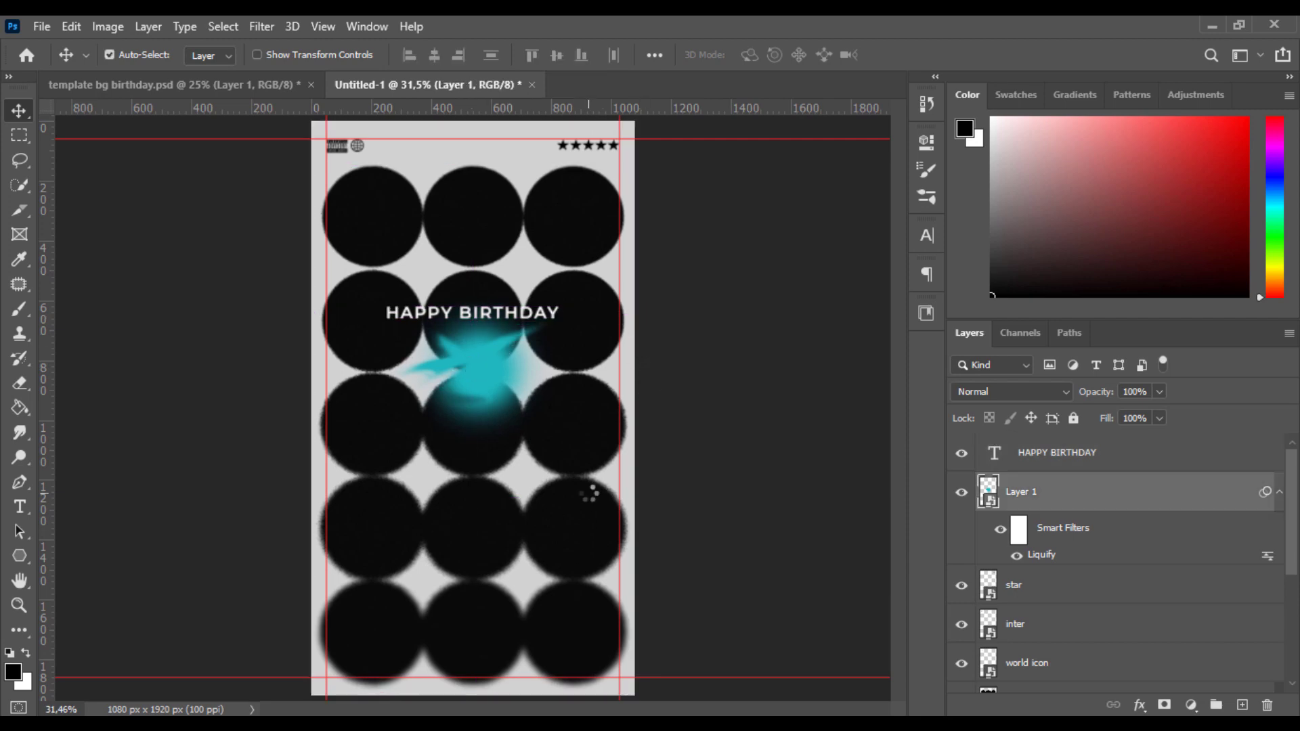
left_click(1060, 453)
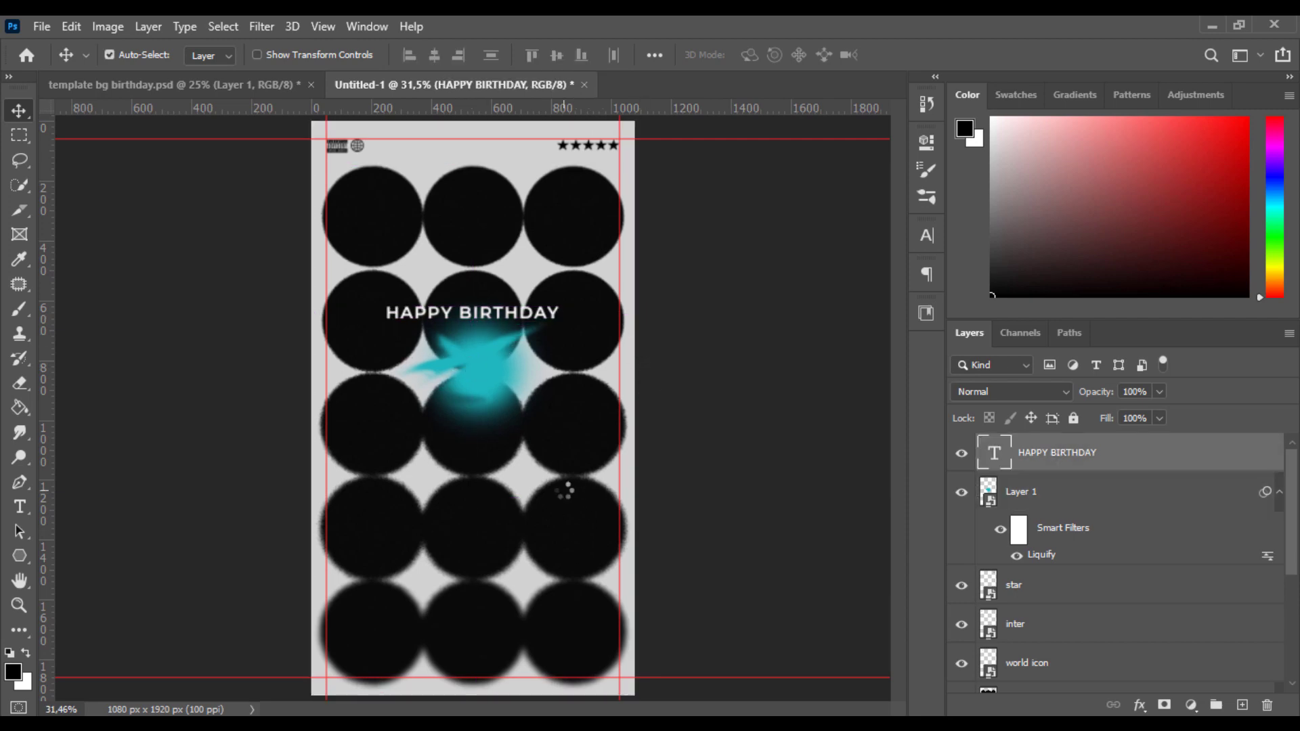
key("t")
left_click(463, 495)
type("NAME")
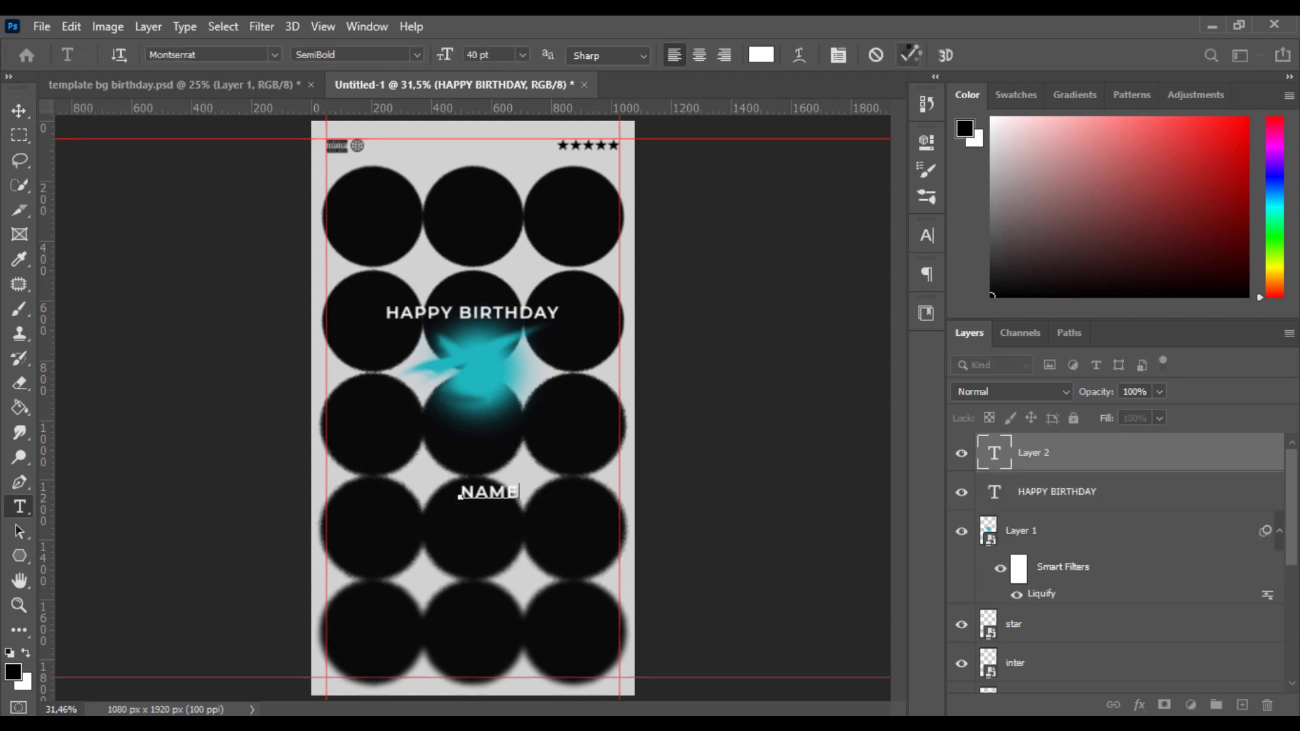
key("ctrl+Return")
key("v")
left_click_drag(493, 501, 478, 519)
Add the text MARCH beneath NAME and set its tracking to 220
key("t")
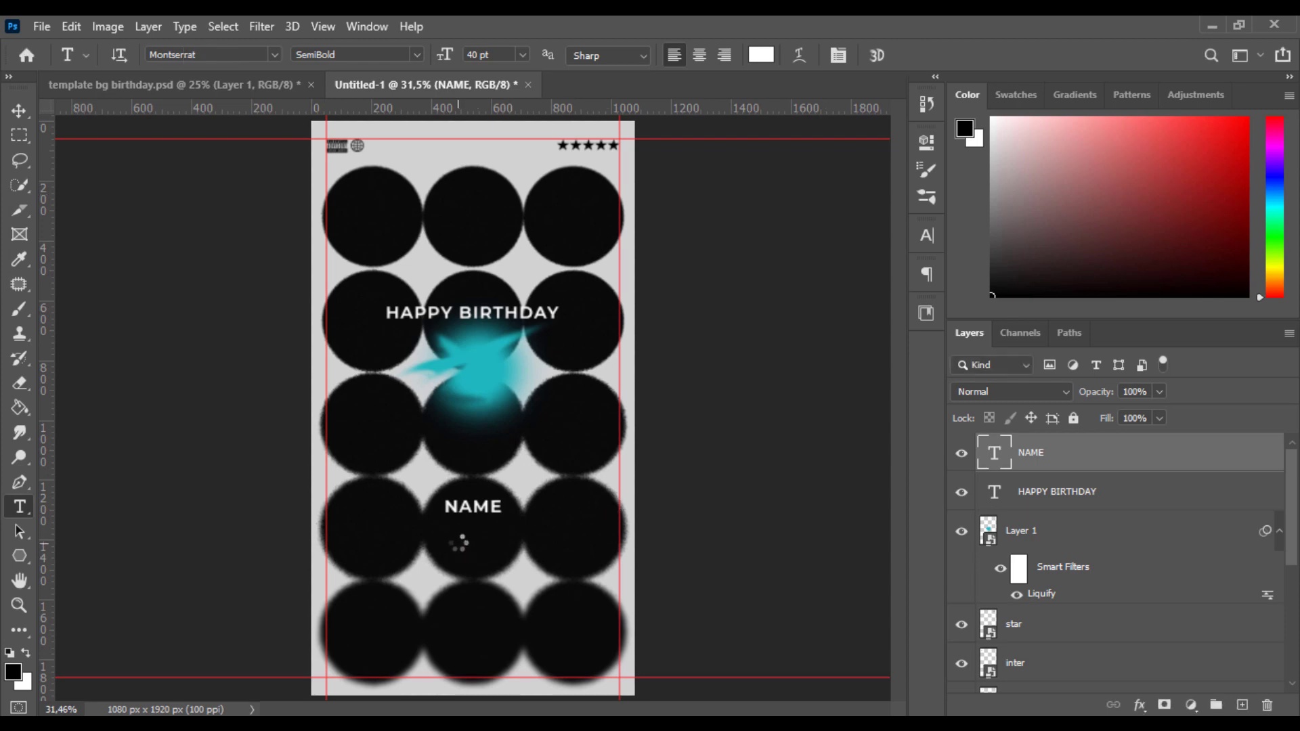
left_click(460, 542)
type("MARCH")
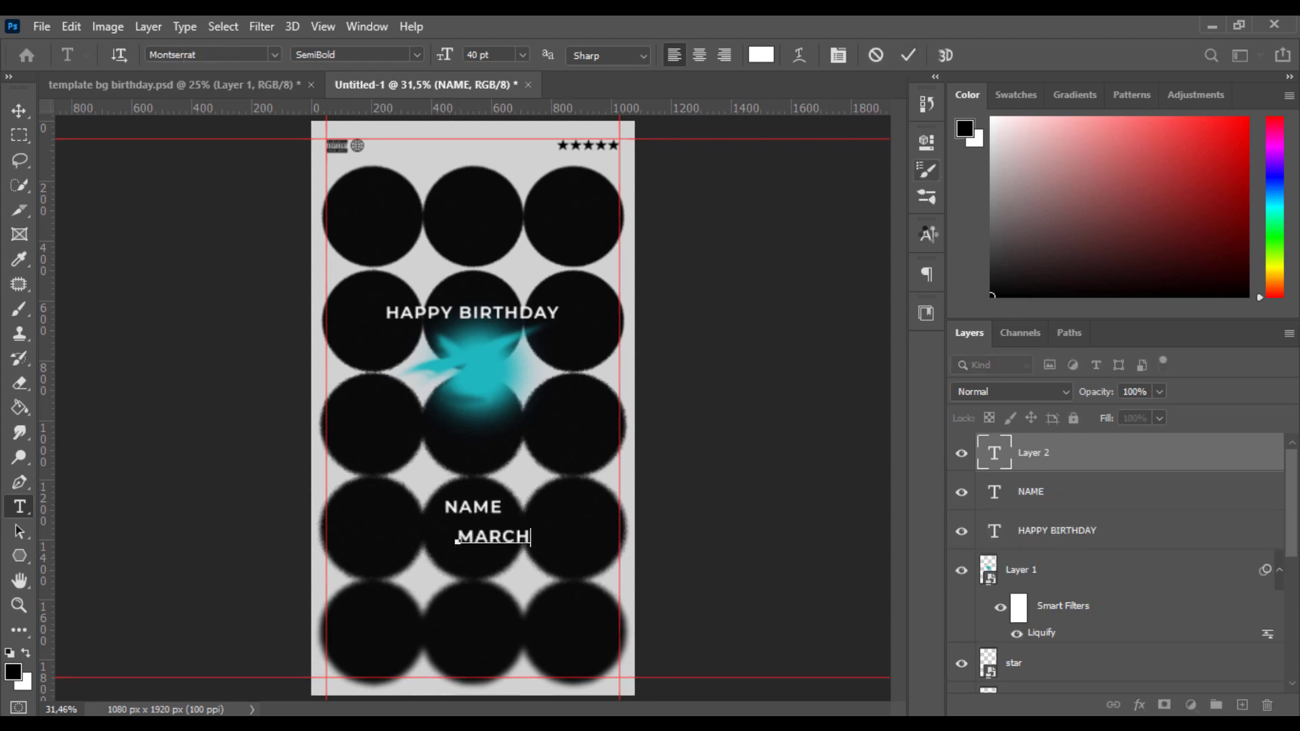
key("ctrl+a")
left_click(927, 235)
left_click_drag(822, 306, 833, 307)
left_click(908, 55)
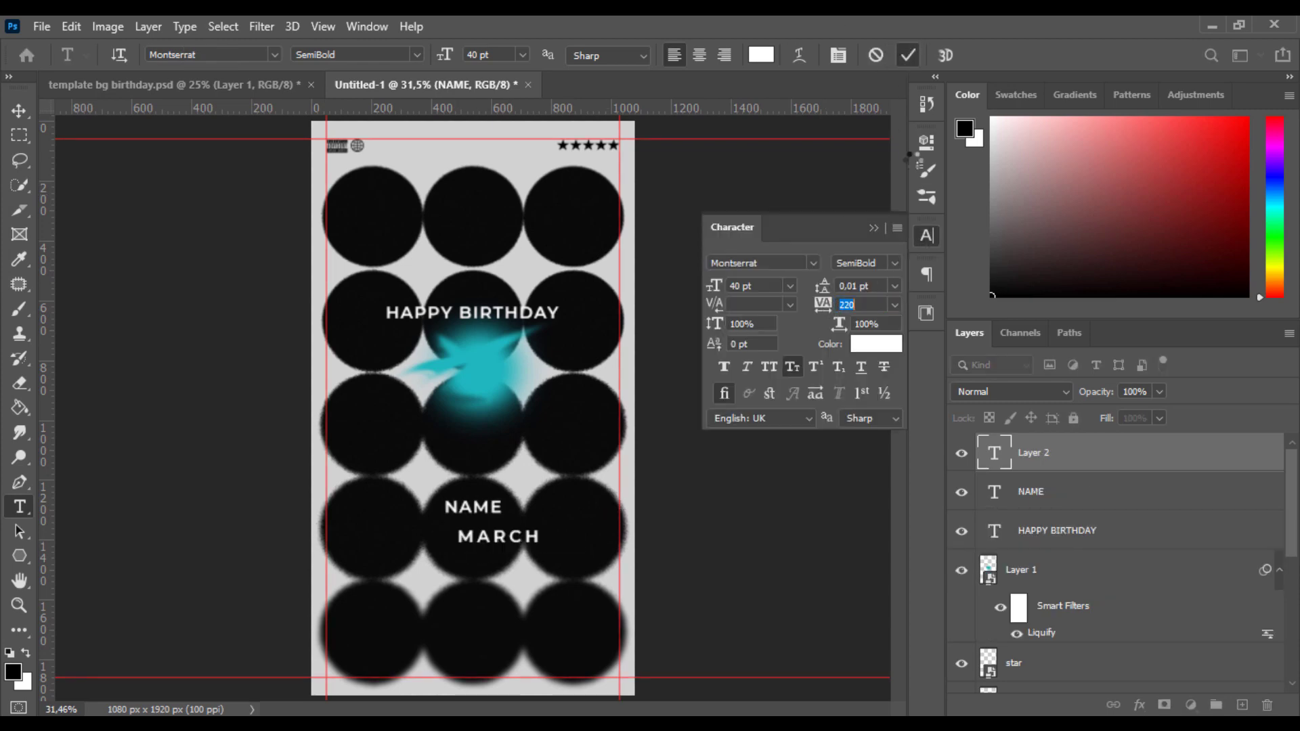
left_click(927, 235)
Center the MARCH text horizontally on the whole canvas
key("ctrl+a")
left_click(19, 111)
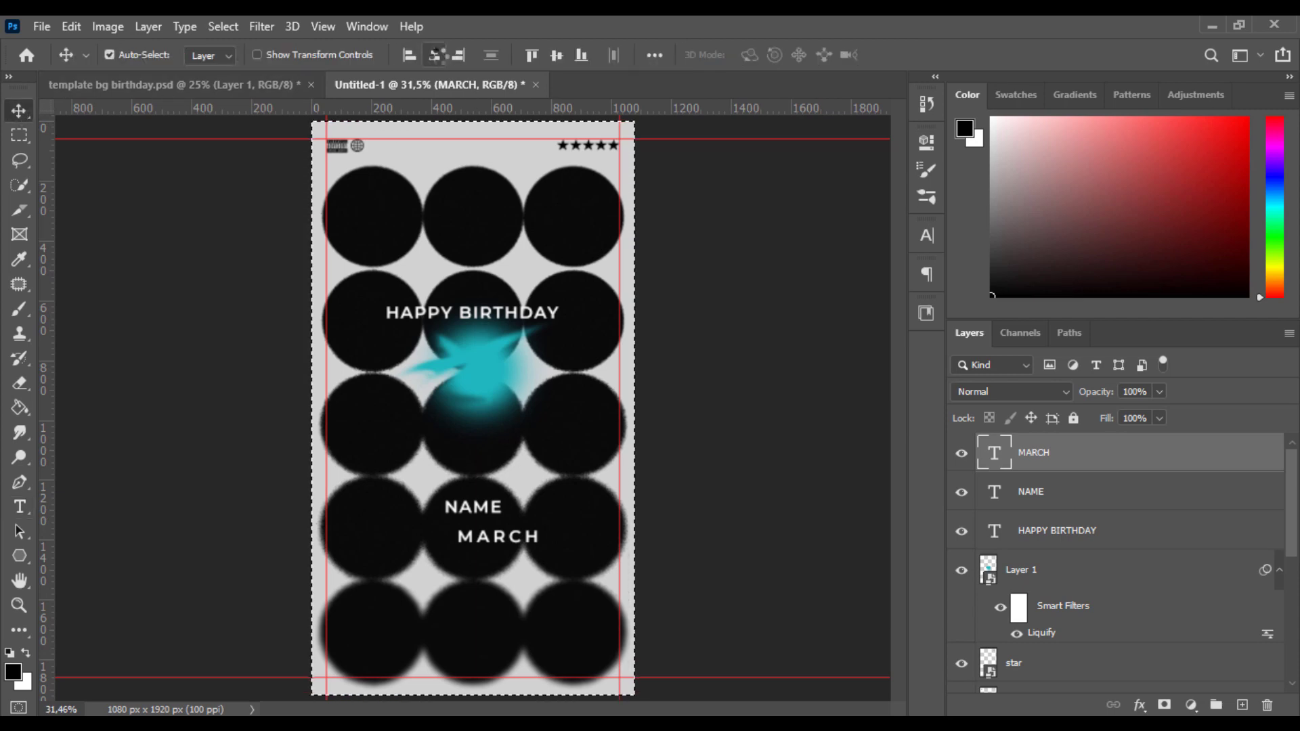
left_click(437, 55)
key("ctrl+d")
Replace the NAME text with a placeholder full name and center it horizontally on the canvas
double_click(994, 491)
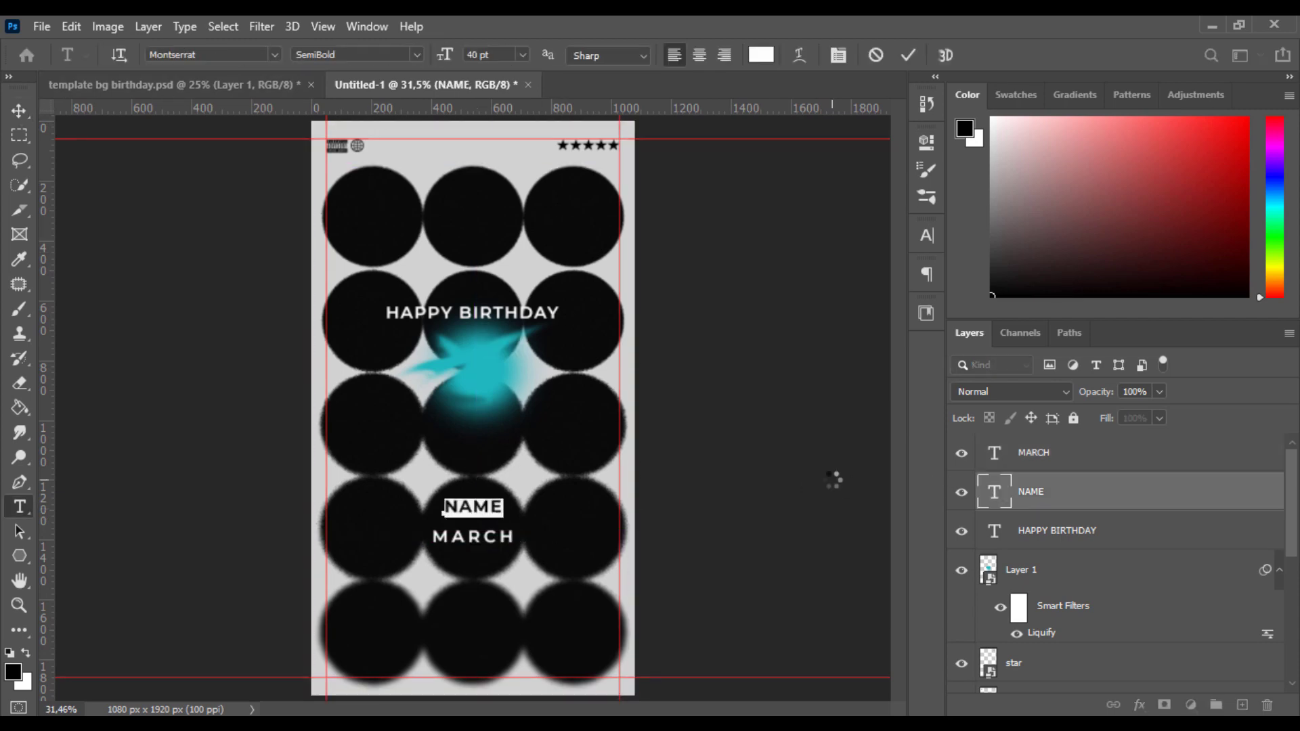
type("JOHN DOE")
left_click(908, 55)
key("ctrl+a")
key("v")
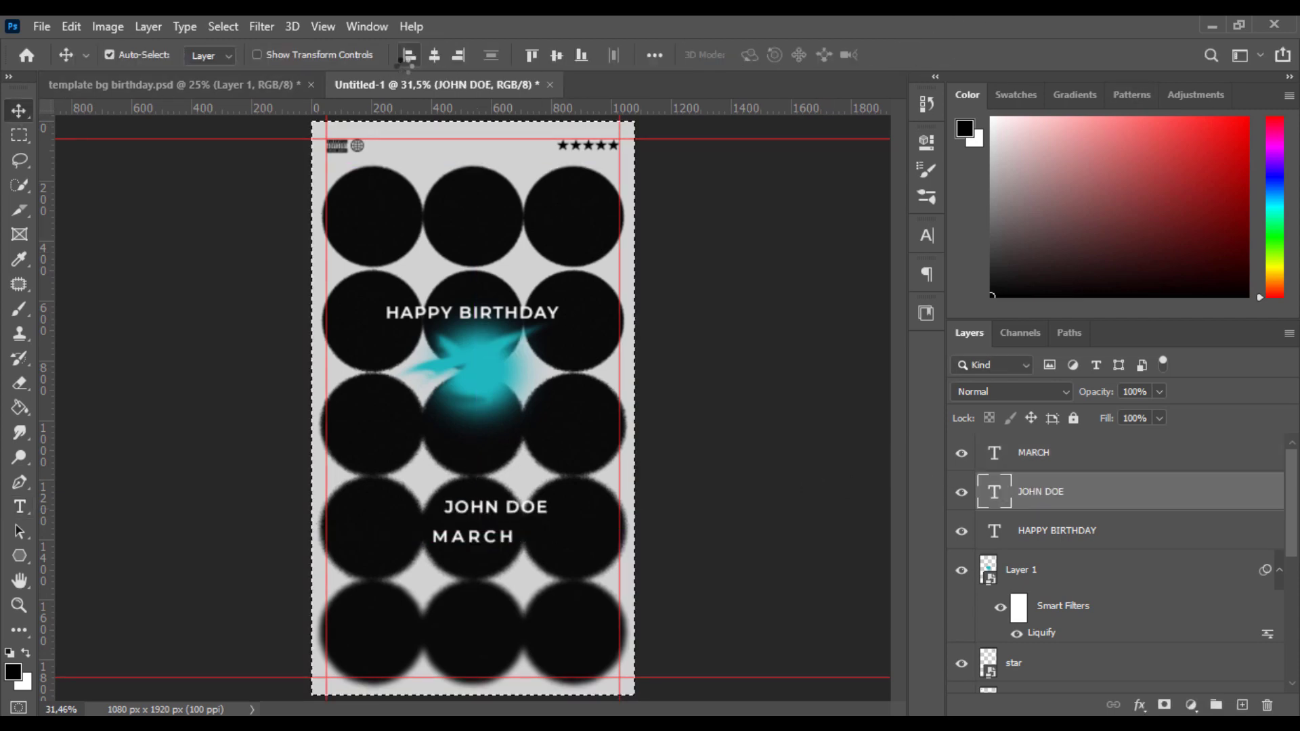
left_click(435, 55)
key("ctrl+d")
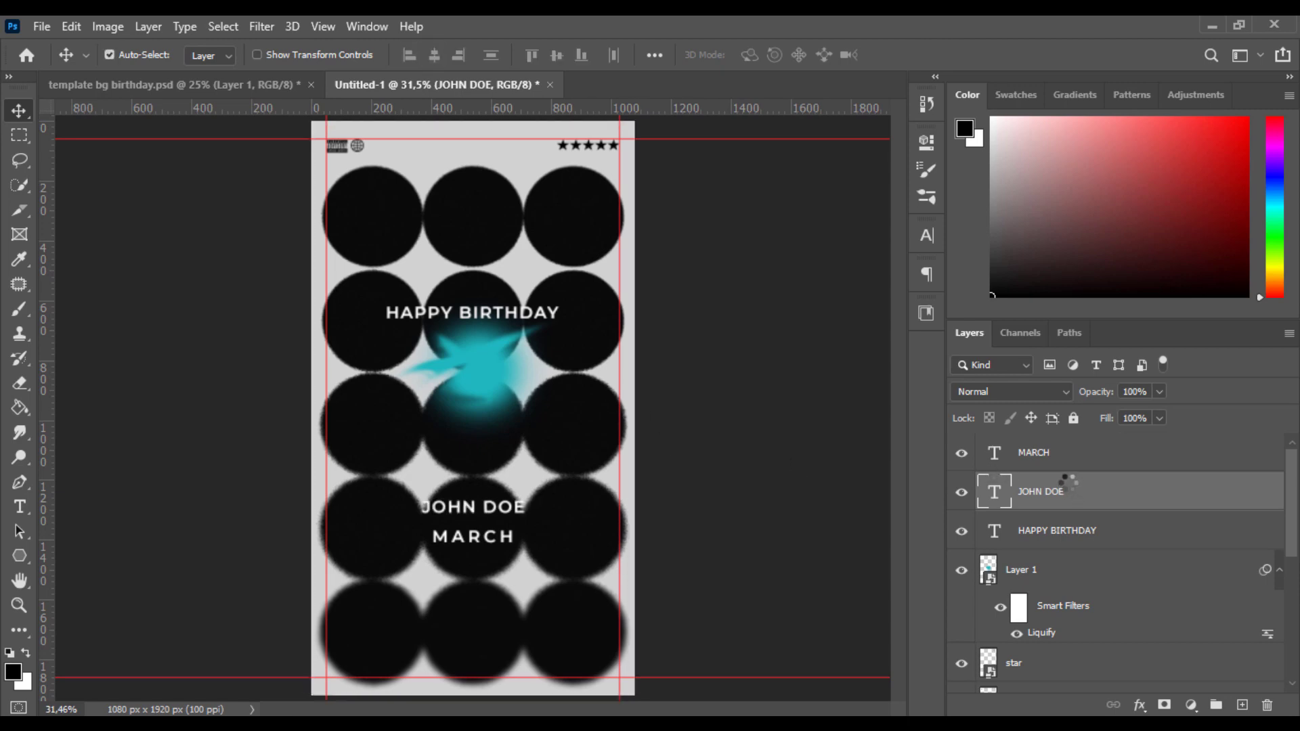
Move the placeholder name and the MARCH text slightly down within the fourth row of circles
key("shift+Down")
key("shift+Down")
key("shift+Down")
key("shift+Down")
key("shift+Down")
left_click(1065, 458)
key("shift+Down")
key("shift+Down")
key("shift+Down")
key("shift+Down")
key("shift+Down")
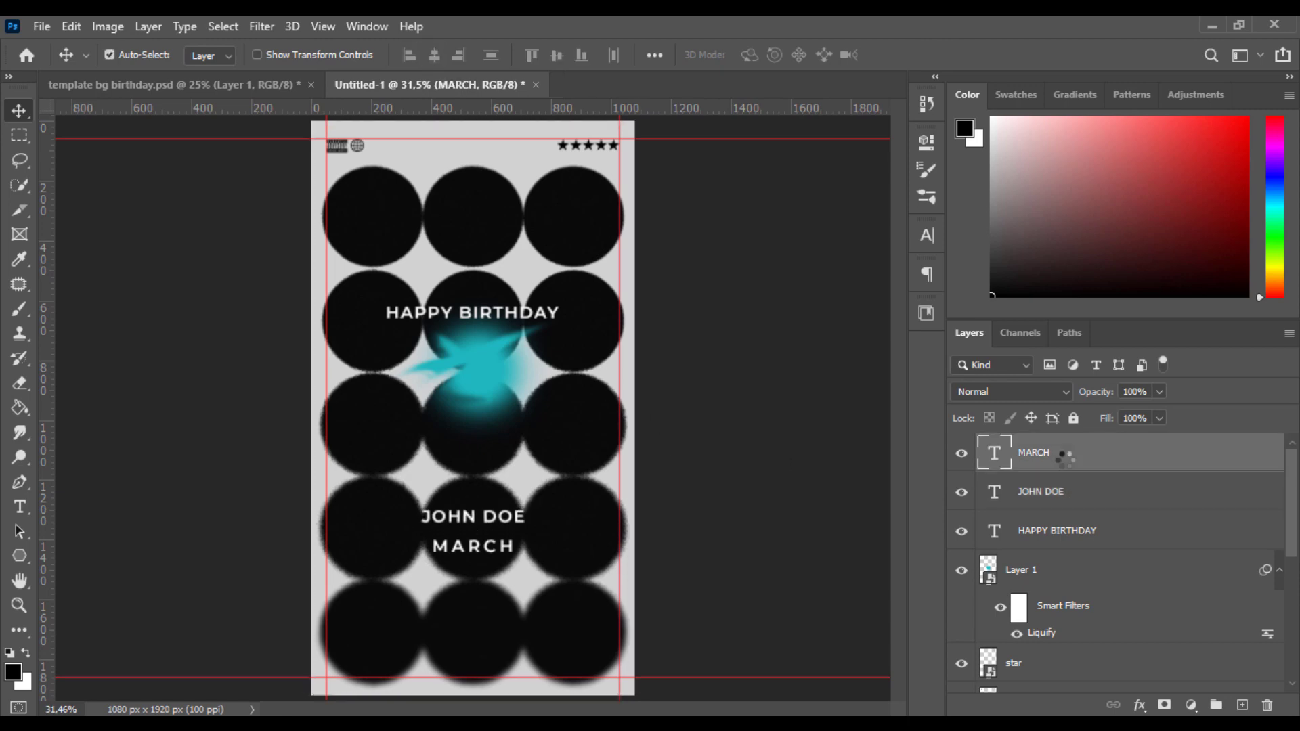
key("shift+Down")
Set the MARCH text to 30 pt with a tracking of 710 and commit it
double_click(994, 452)
left_click(927, 236)
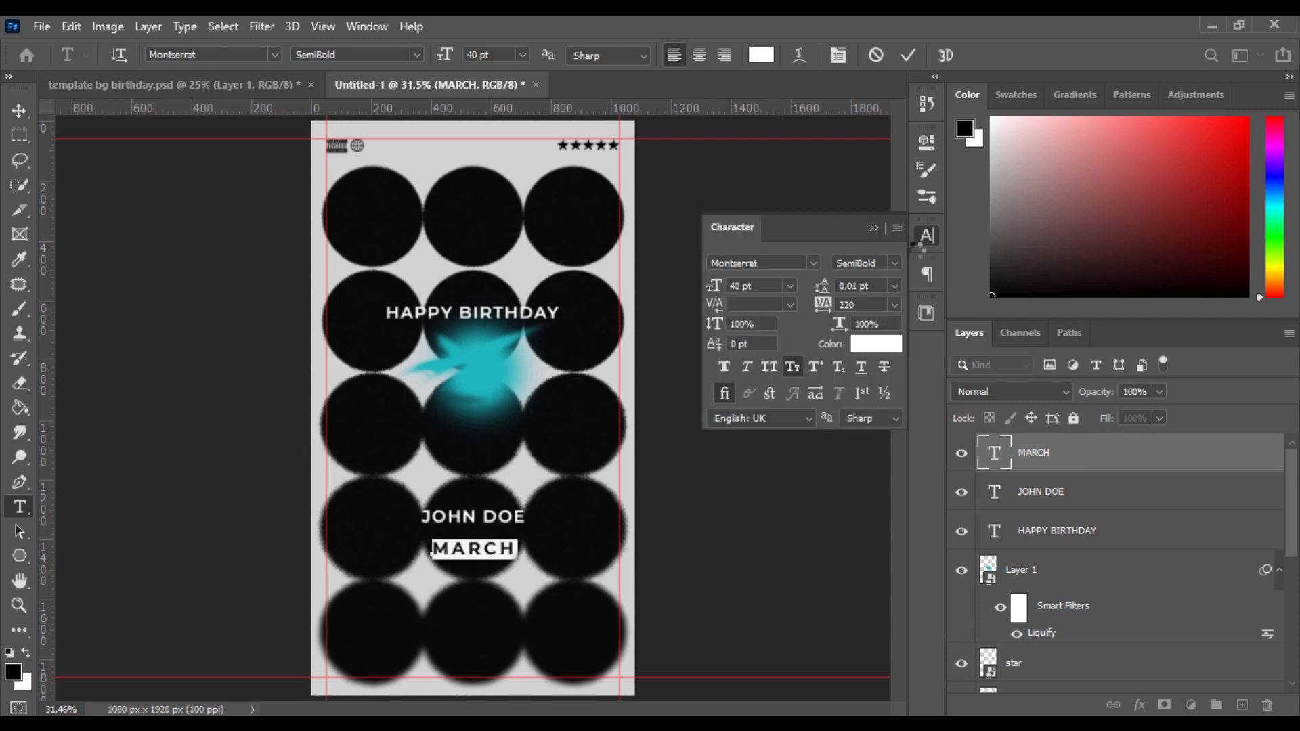
left_click_drag(715, 286, 715, 283)
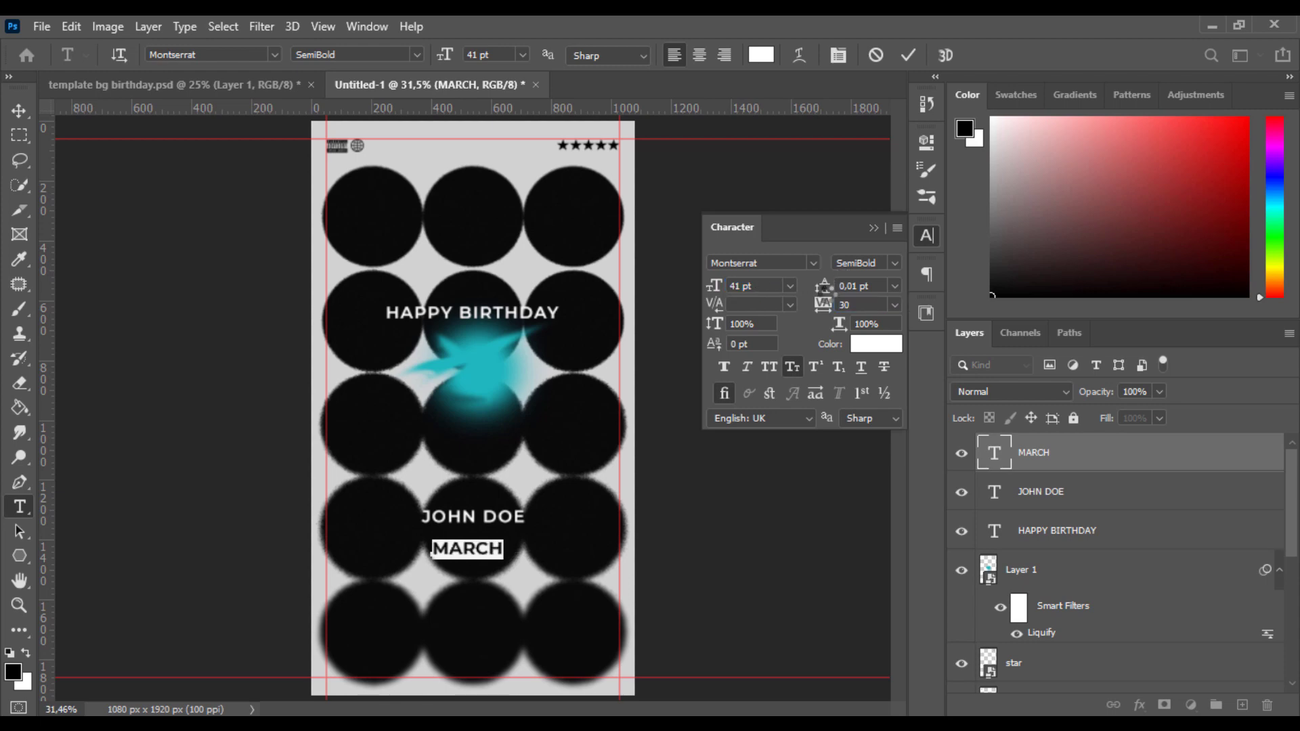
type("30")
key("Return")
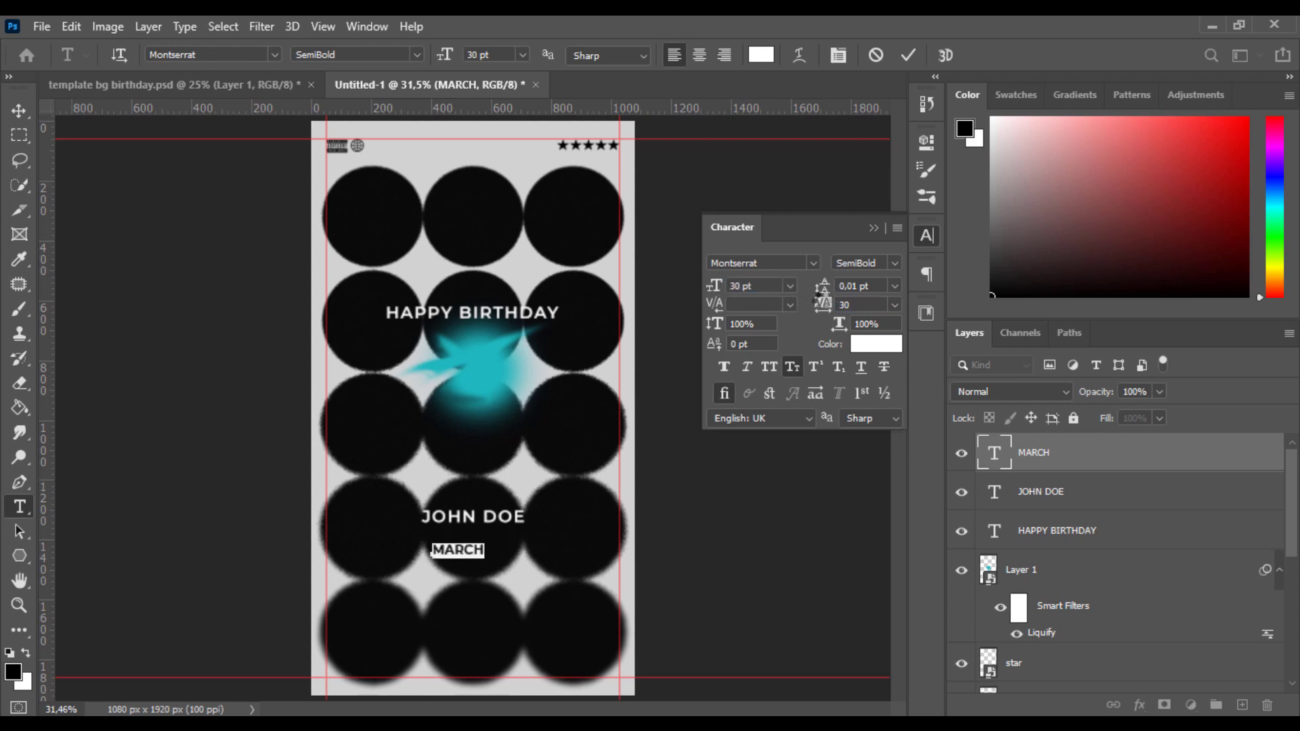
left_click_drag(825, 297, 827, 303)
left_click(909, 56)
key("v")
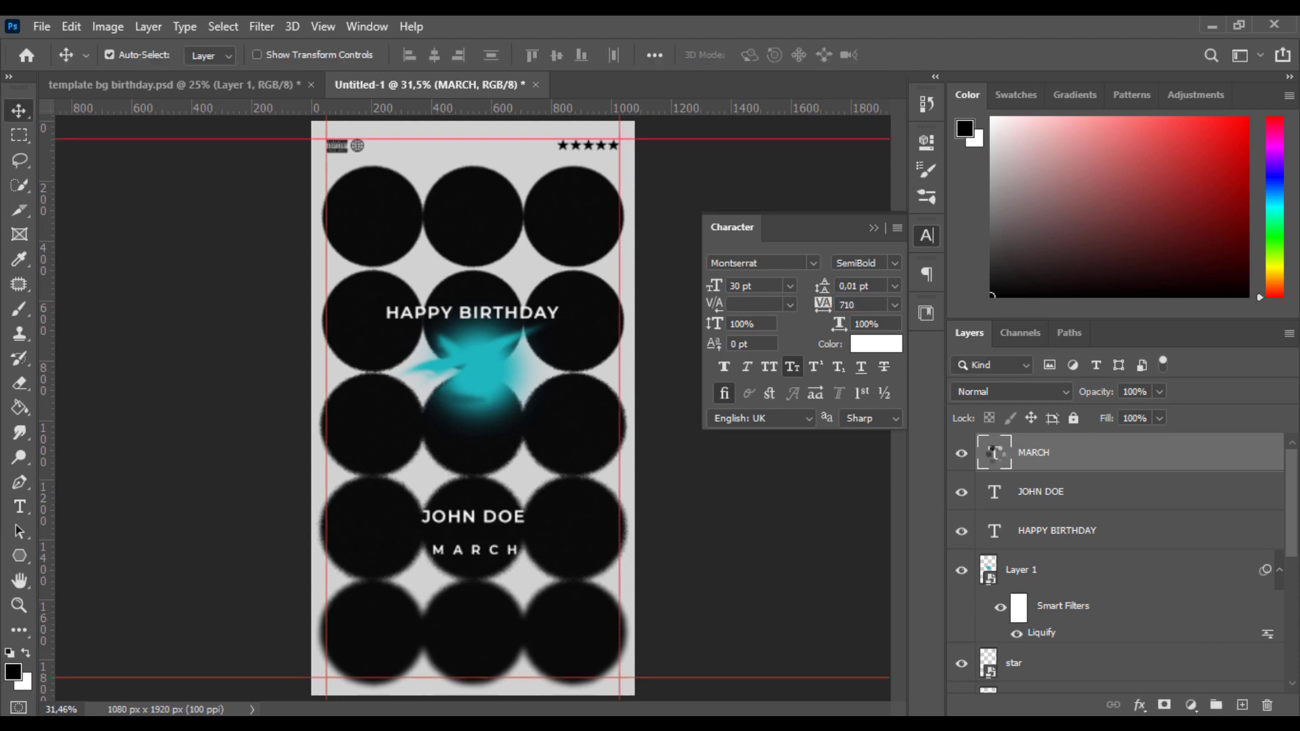
Center the MARCH text horizontally on the canvas and move it up 20 px closer to the name
key("ctrl+a")
left_click(435, 56)
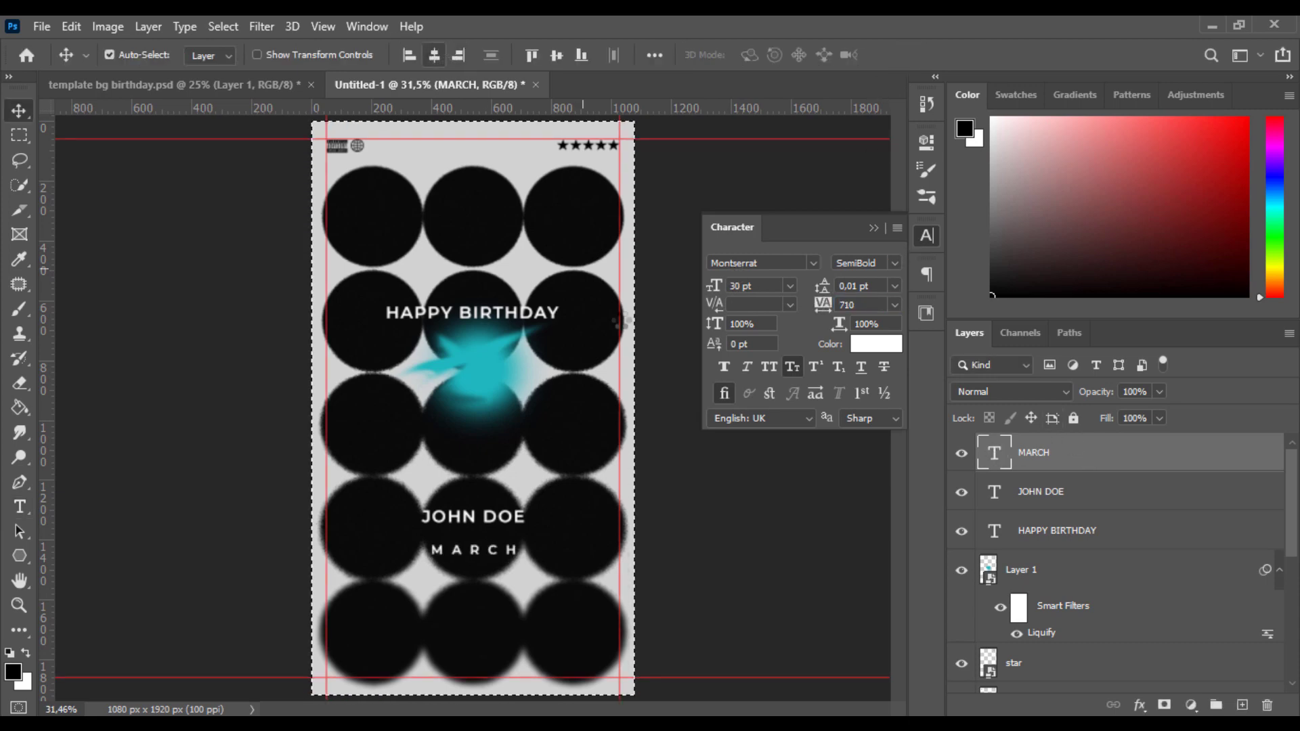
key("ctrl+d")
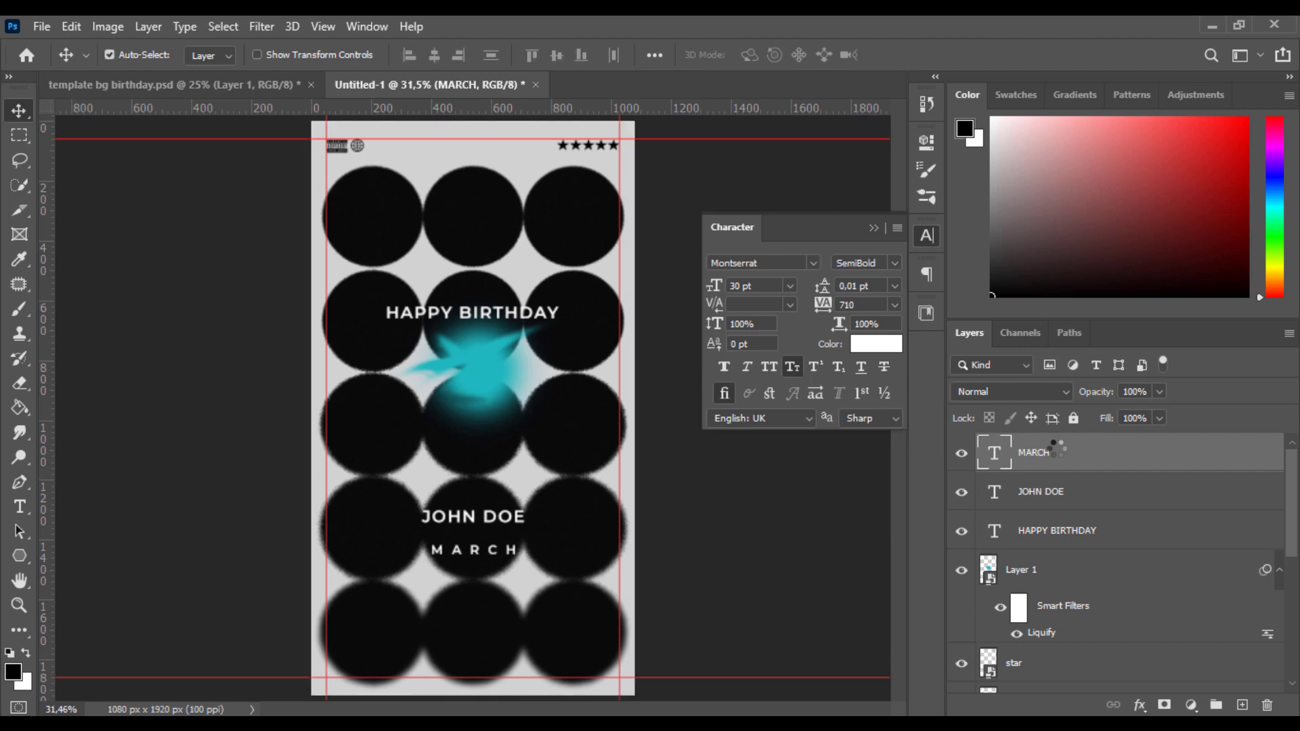
key("shift+Up")
key("shift+Up")
left_click(926, 236)
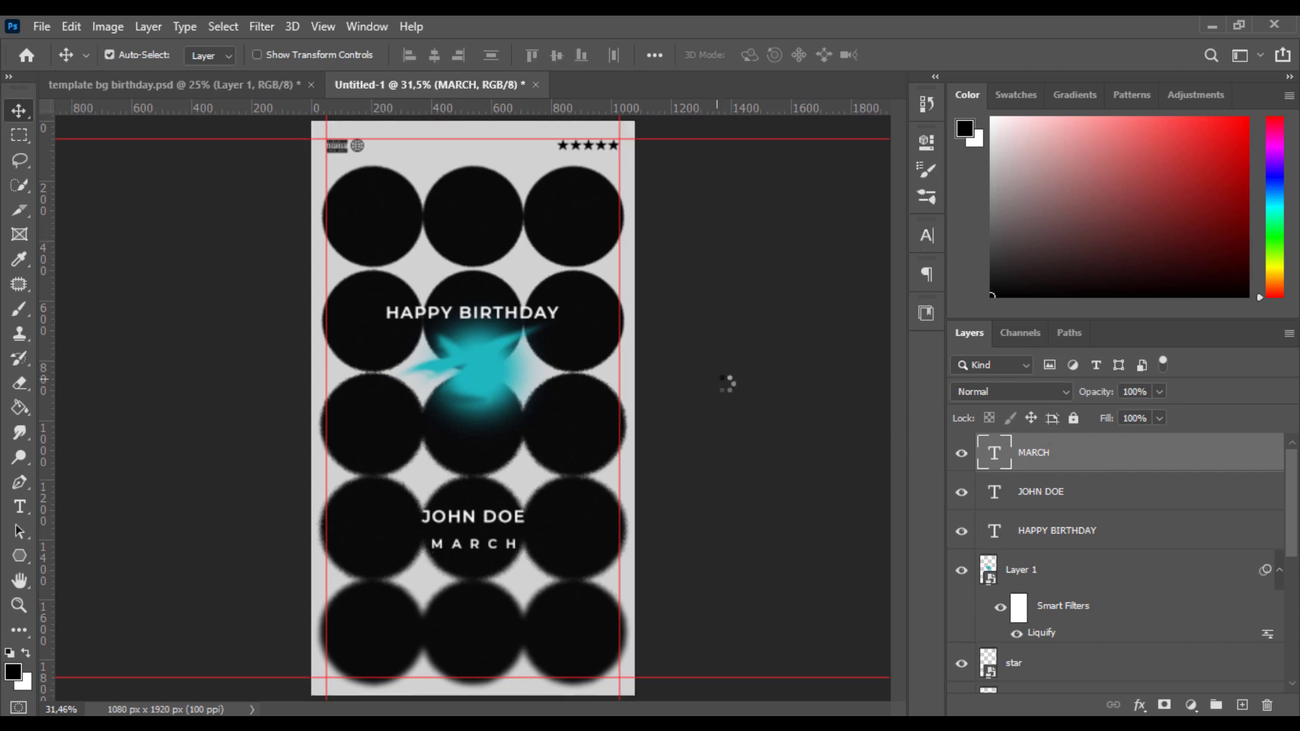
Scale the turquoise artwork on Layer 1 down to about 87% and apply the transform
left_click(506, 371)
key("ctrl+t")
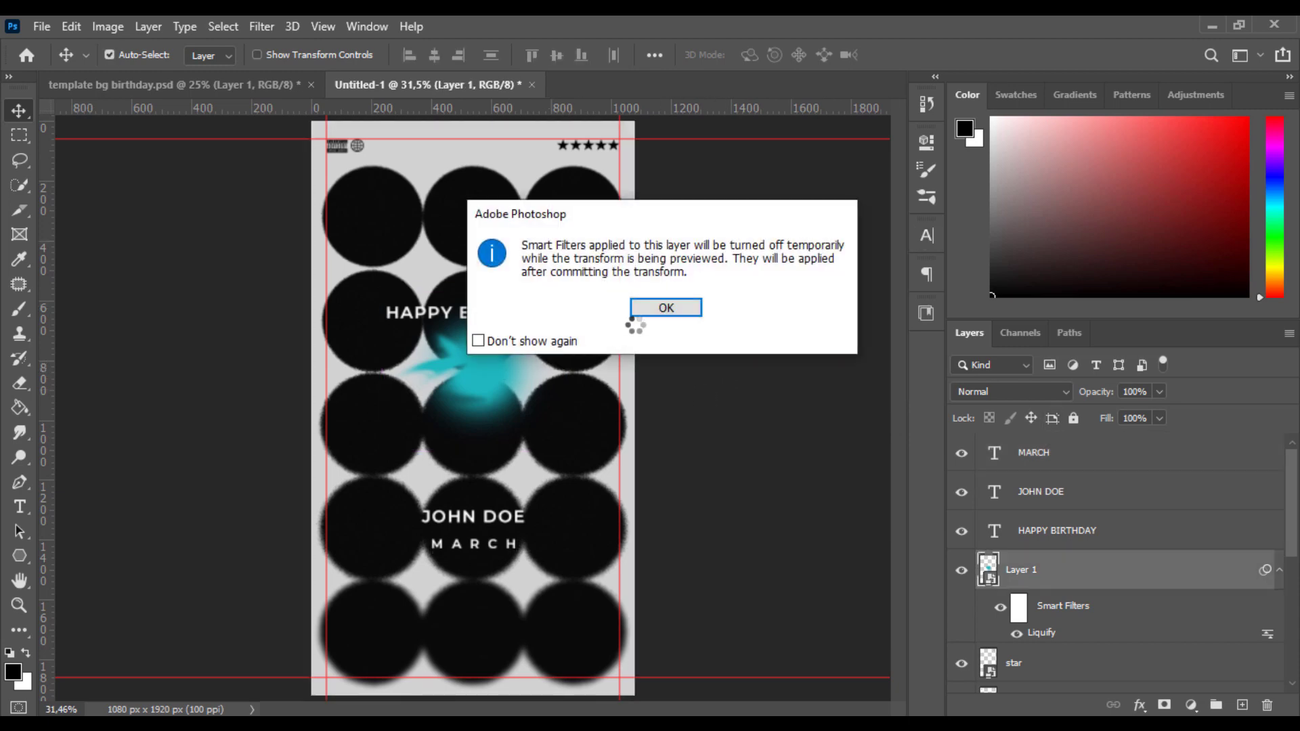
left_click(642, 311)
left_click_drag(562, 370, 528, 371)
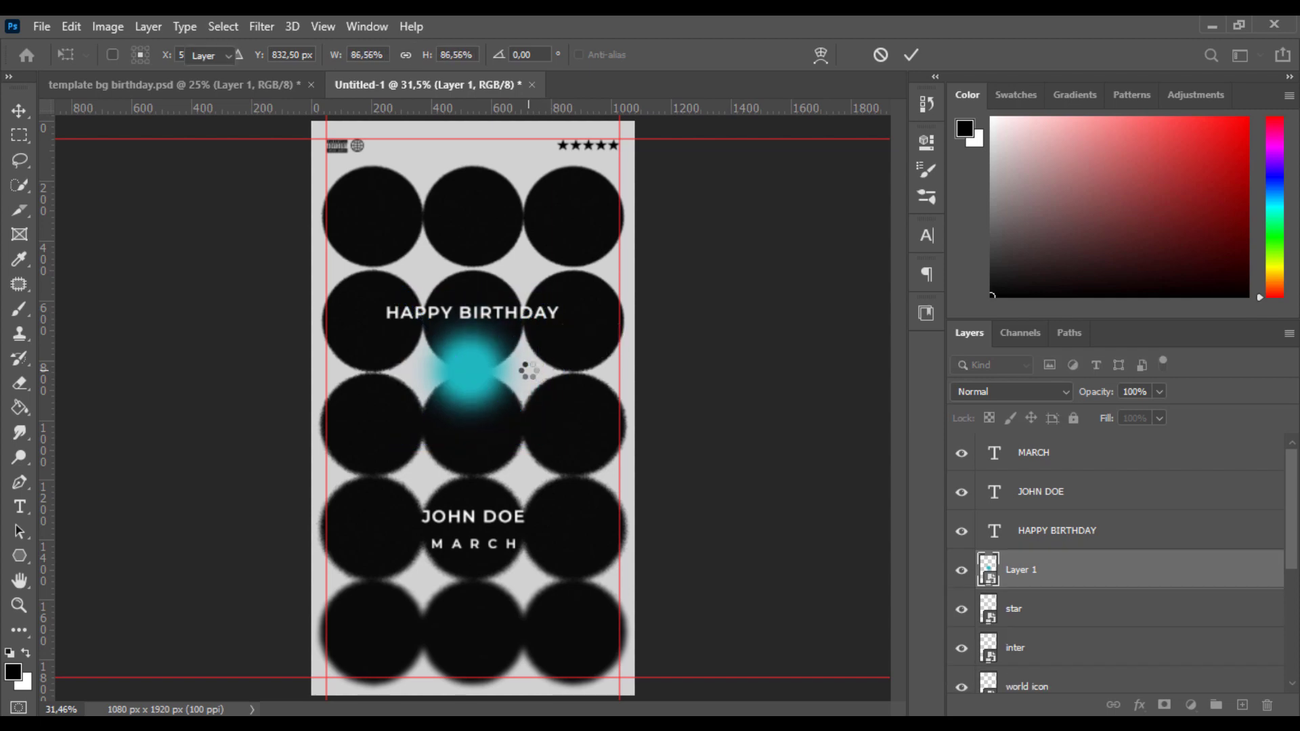
key("Return")
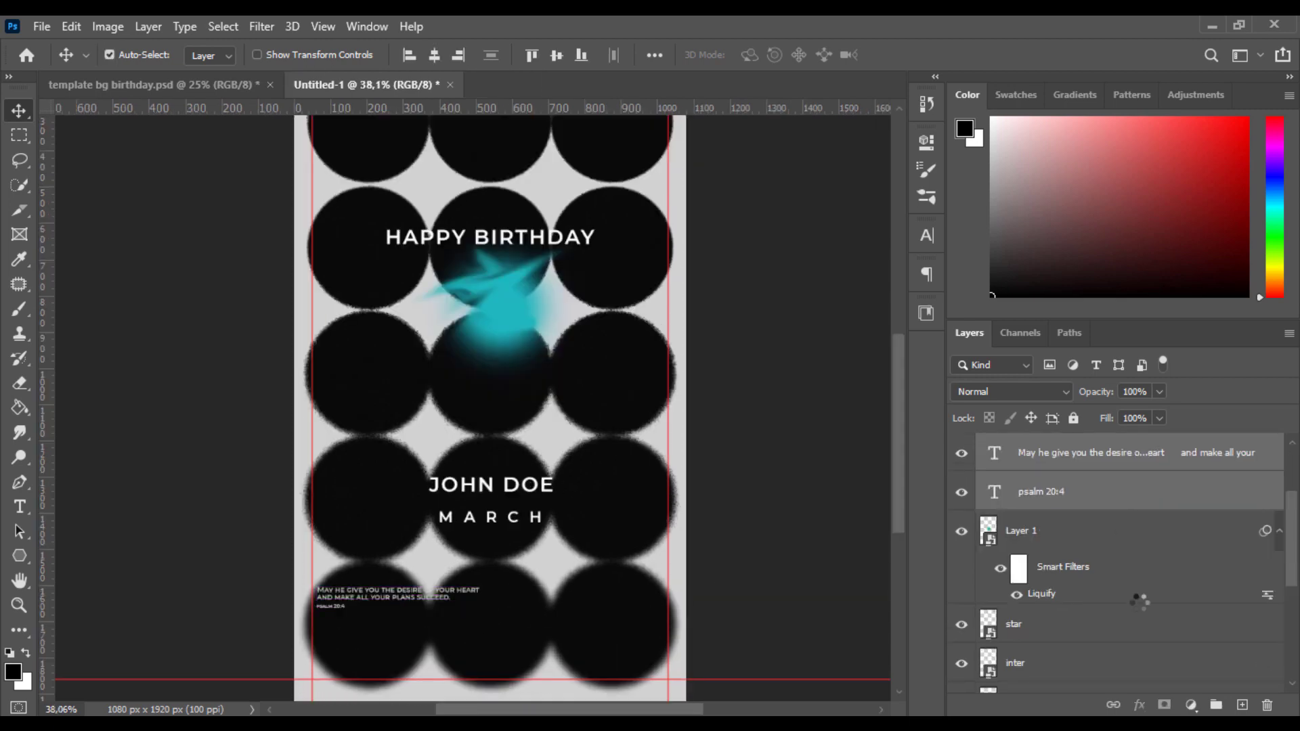
Group the Bible verse and psalm 20:4 text layers and name the group BIBLE
key("ctrl+g")
double_click(1033, 445)
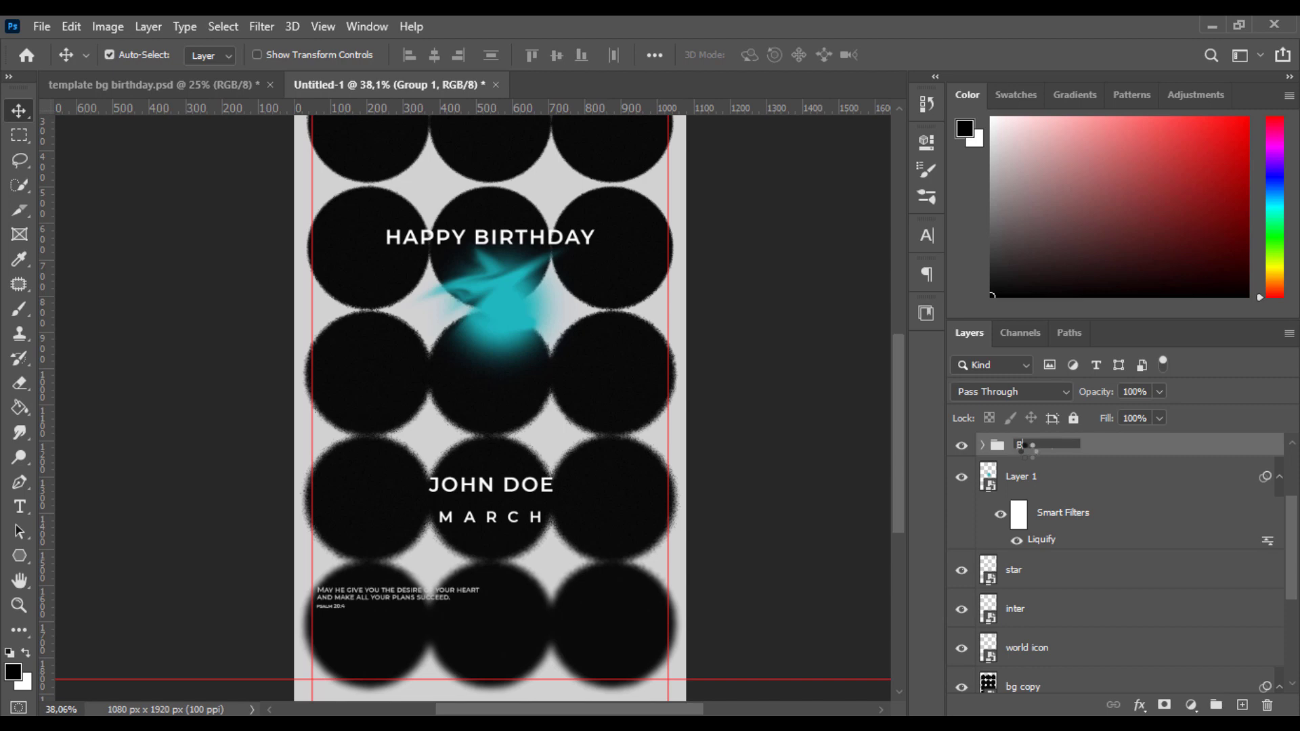
key("Return")
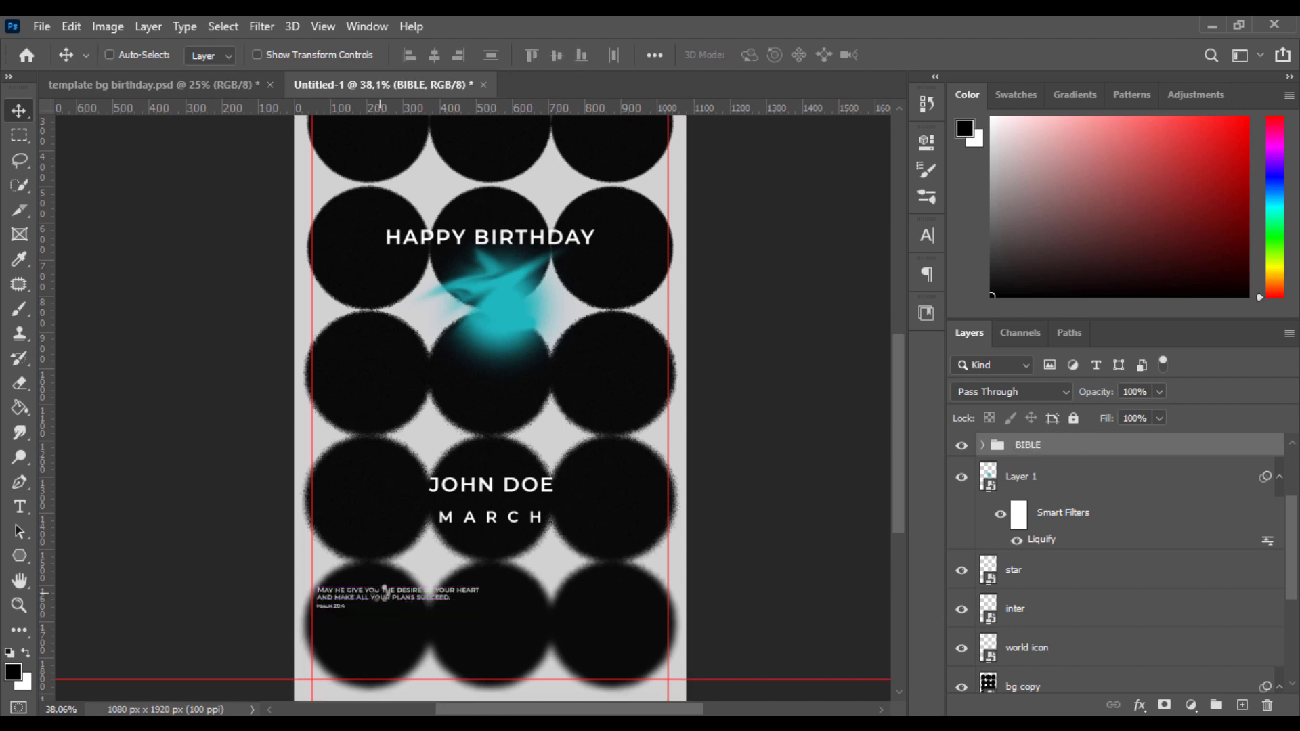
Move the BIBLE group into the canvas's lower-left corner, aligned with the left and bottom guides
key("ctrl+t")
left_click_drag(384, 596, 395, 634)
scroll(367, 611, "up", 3)
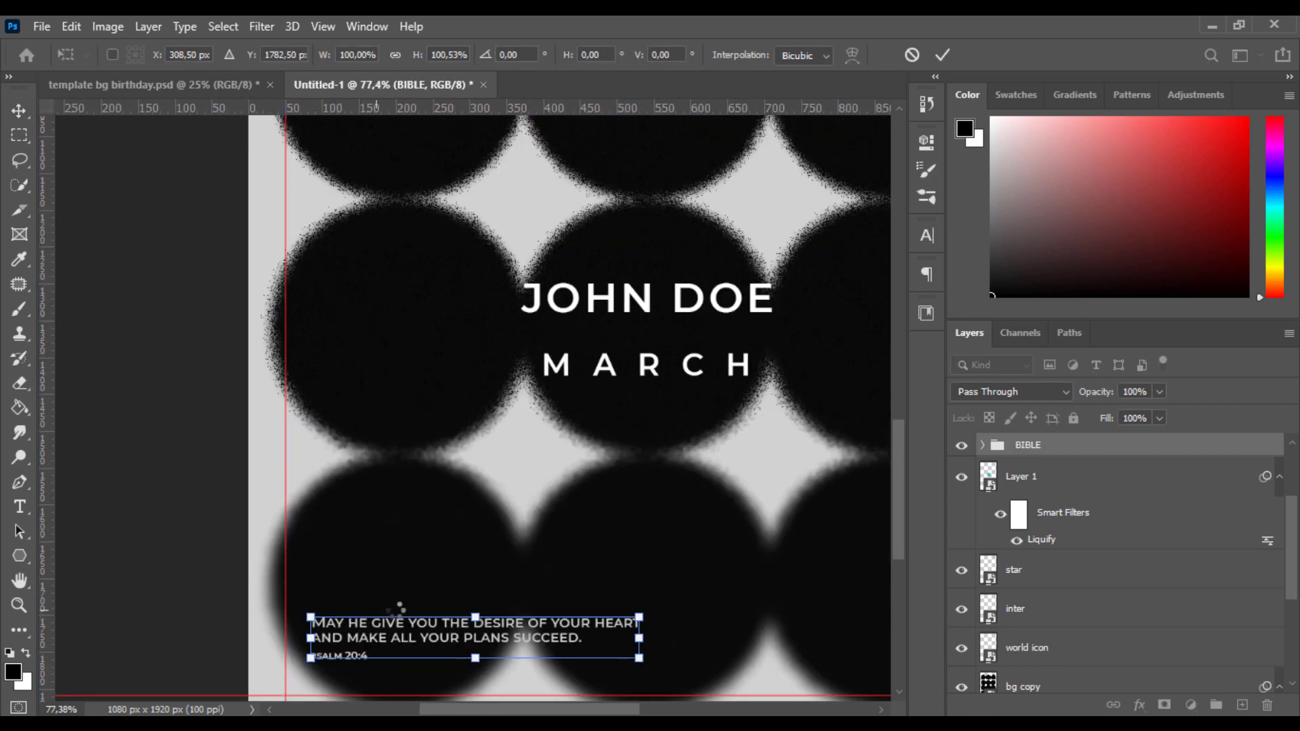
scroll(400, 607, "down", 3)
left_click_drag(400, 542, 383, 558)
key("Down")
key("Down")
key("Down")
key("Down")
key("Down")
key("Down")
key("Down")
key("Down")
key("Down")
key("Down")
key("Down")
key("Down")
key("Down")
key("Down")
key("Down")
key("Down")
key("Down")
key("Down")
key("Down")
key("Down")
key("Return")
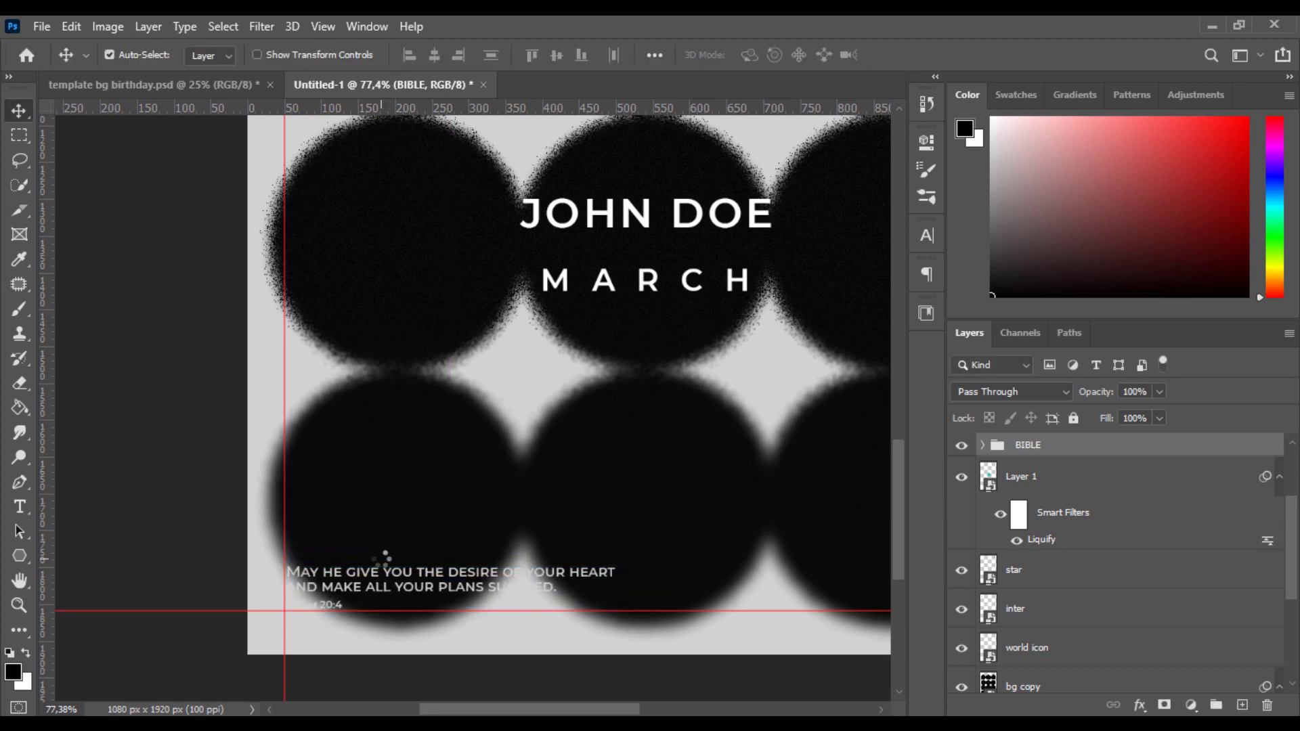
key("ctrl+0")
Move the circle grid on the bg copy layer slightly down, away from the header icons
scroll(1047, 628, "down", 2)
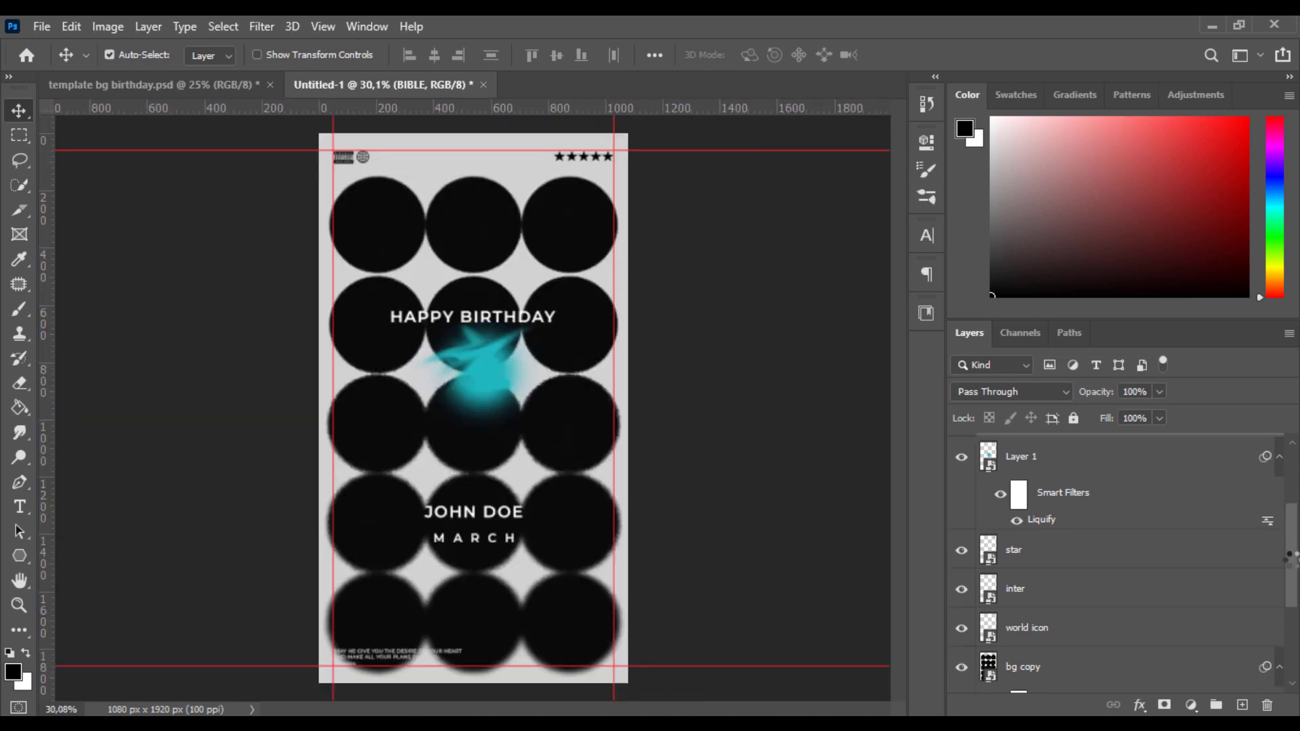
left_click(1049, 628)
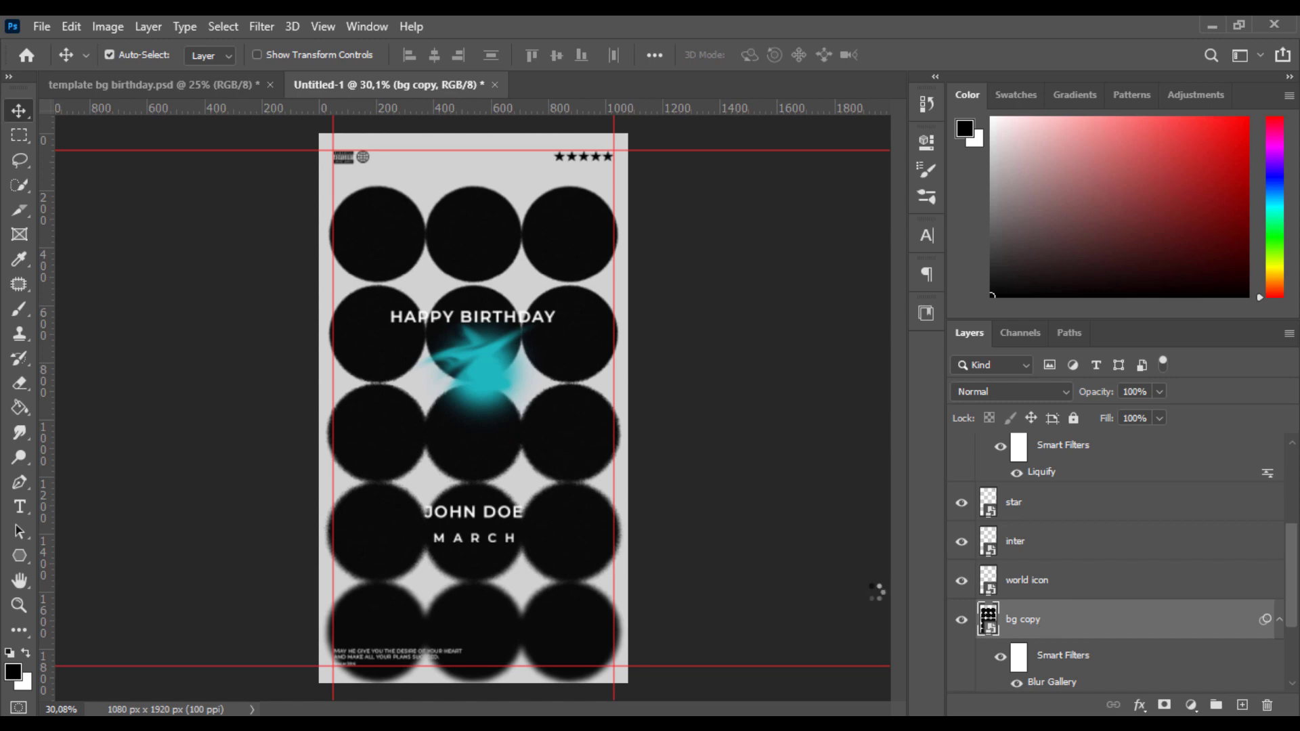
scroll(401, 604, "up", 4)
scroll(416, 556, "down", 2)
scroll(396, 573, "down", 4)
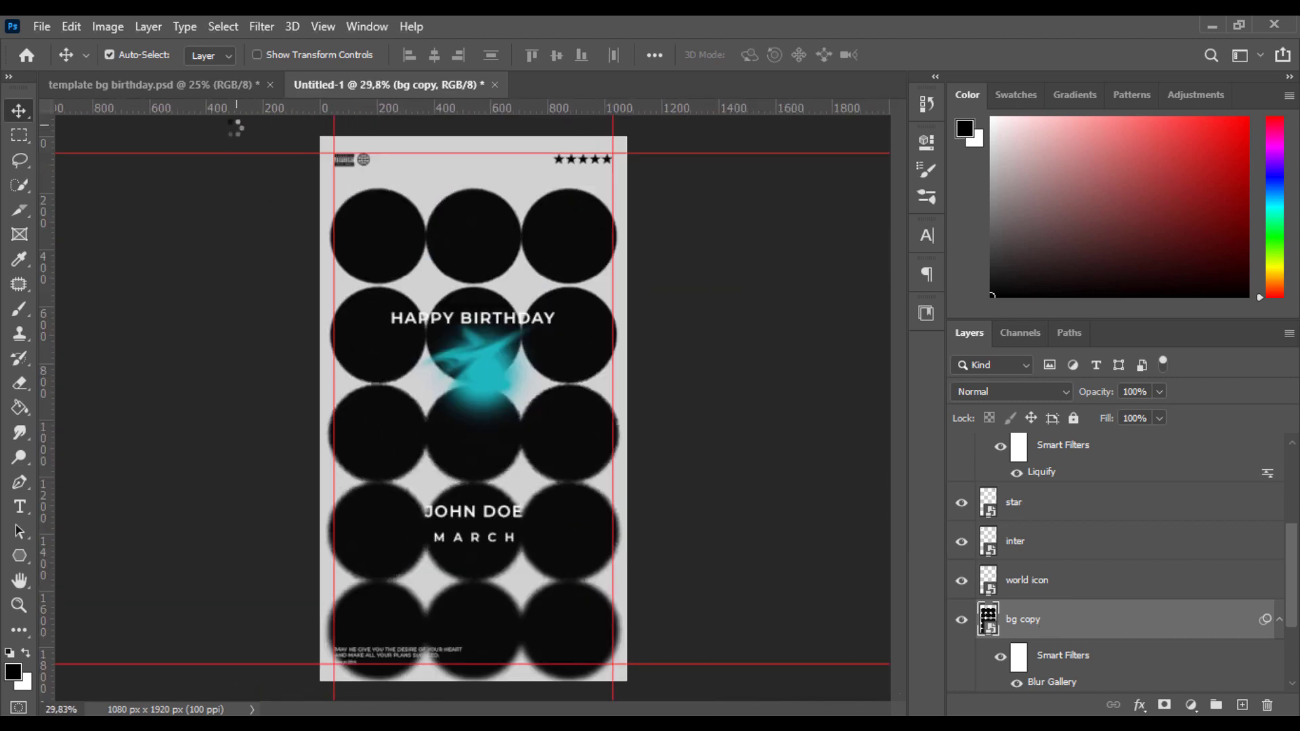
Scale the circle grid on the bg copy layer to about 102.5%, centre it horizontally on the canvas, and shift it slightly up
key("ctrl+t")
key("Return")
left_click_drag(627, 417, 634, 417)
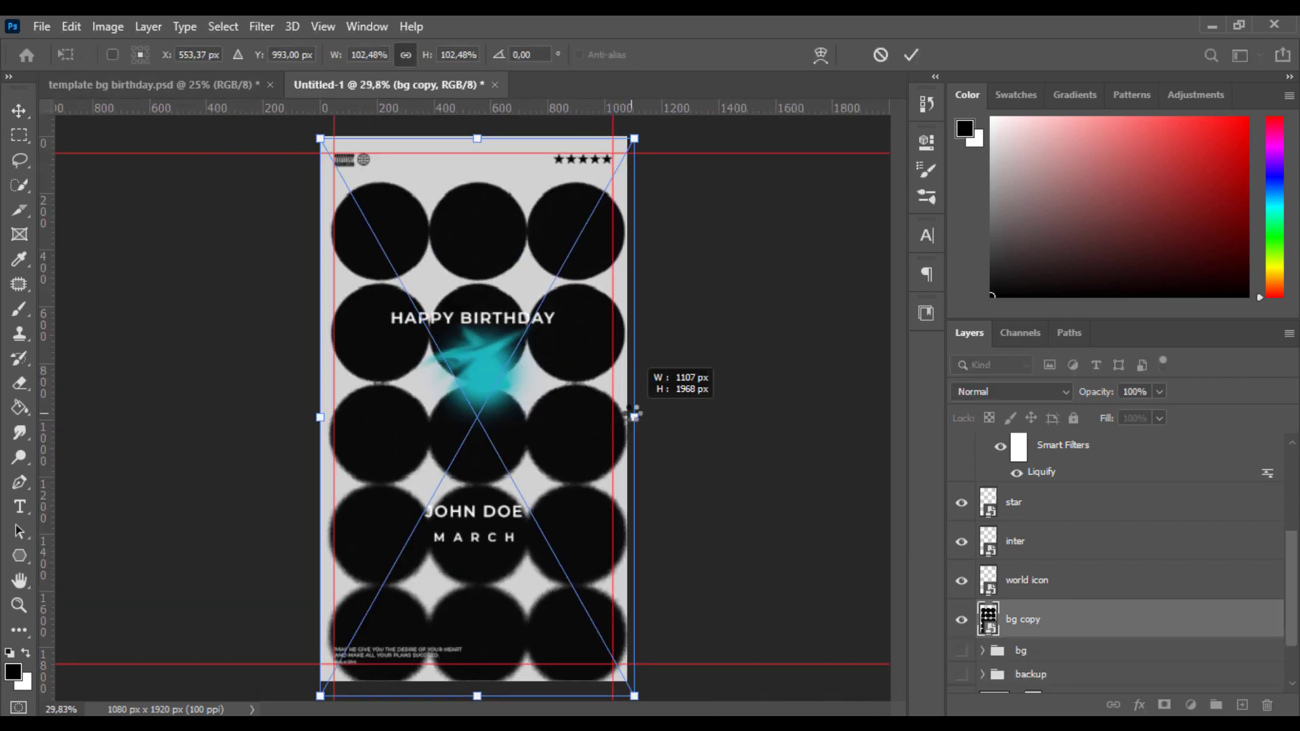
key("Return")
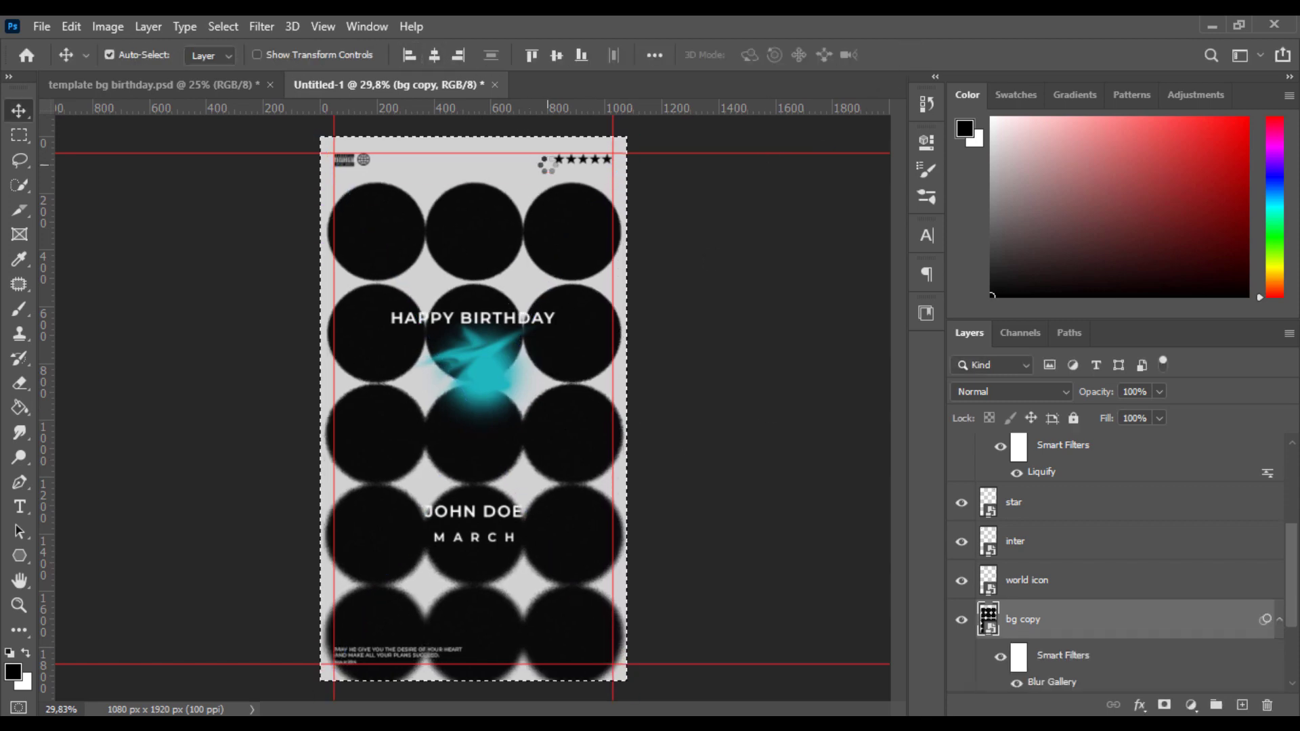
key("ctrl+d")
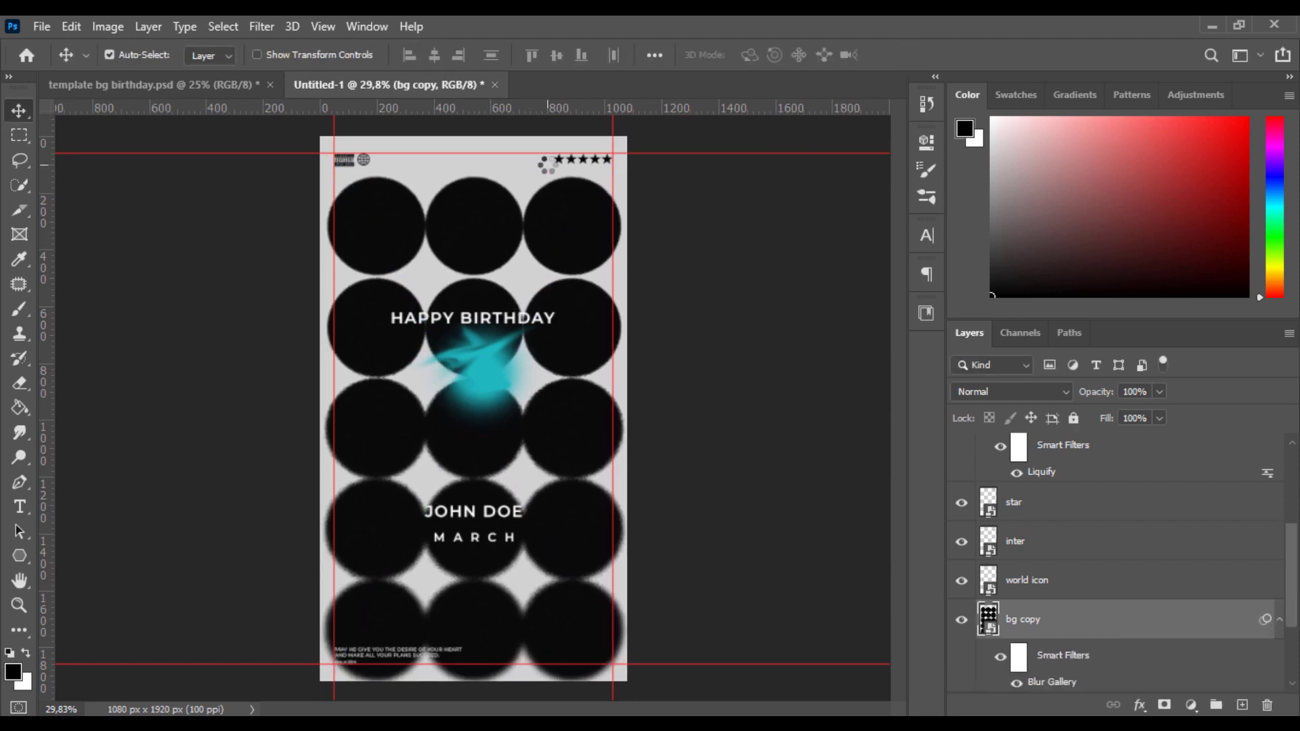
Nudge the BIBLE group slightly left so the verse lines up with the vertical guide, and collapse the group
scroll(406, 570, "up", 4)
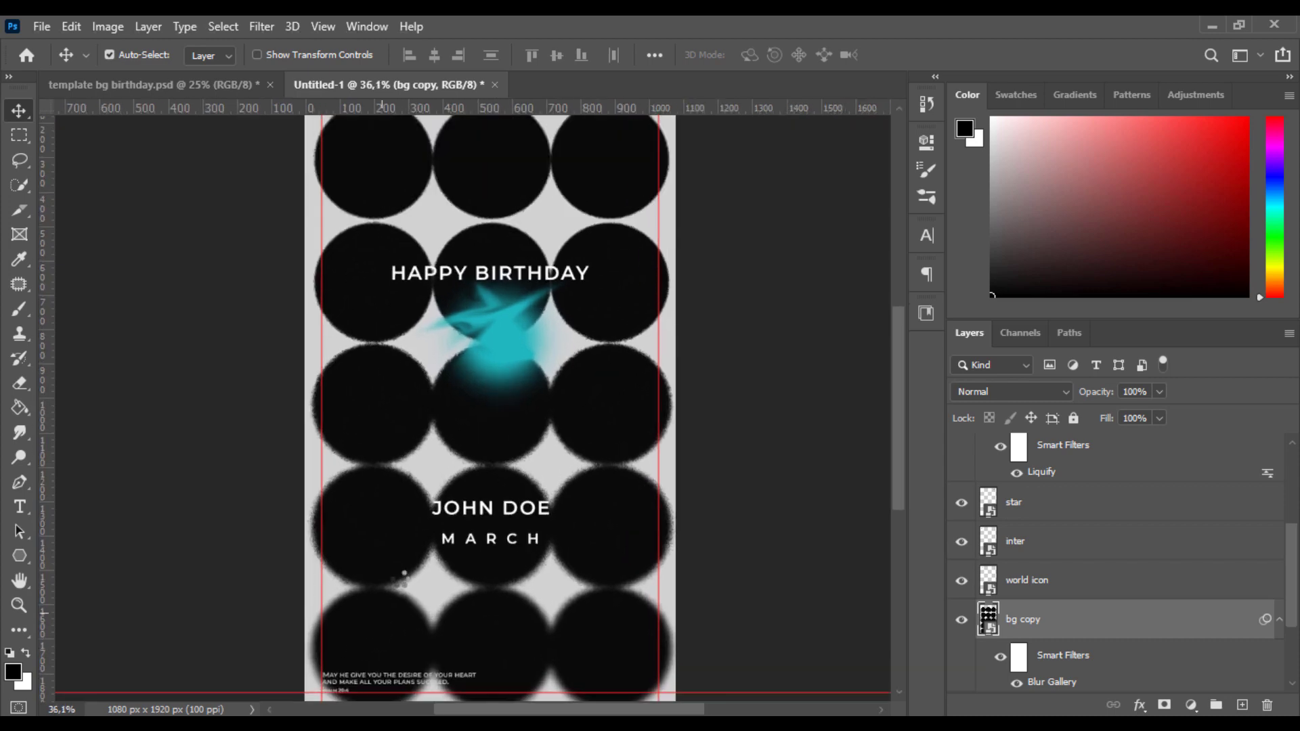
scroll(382, 574, "up", 5)
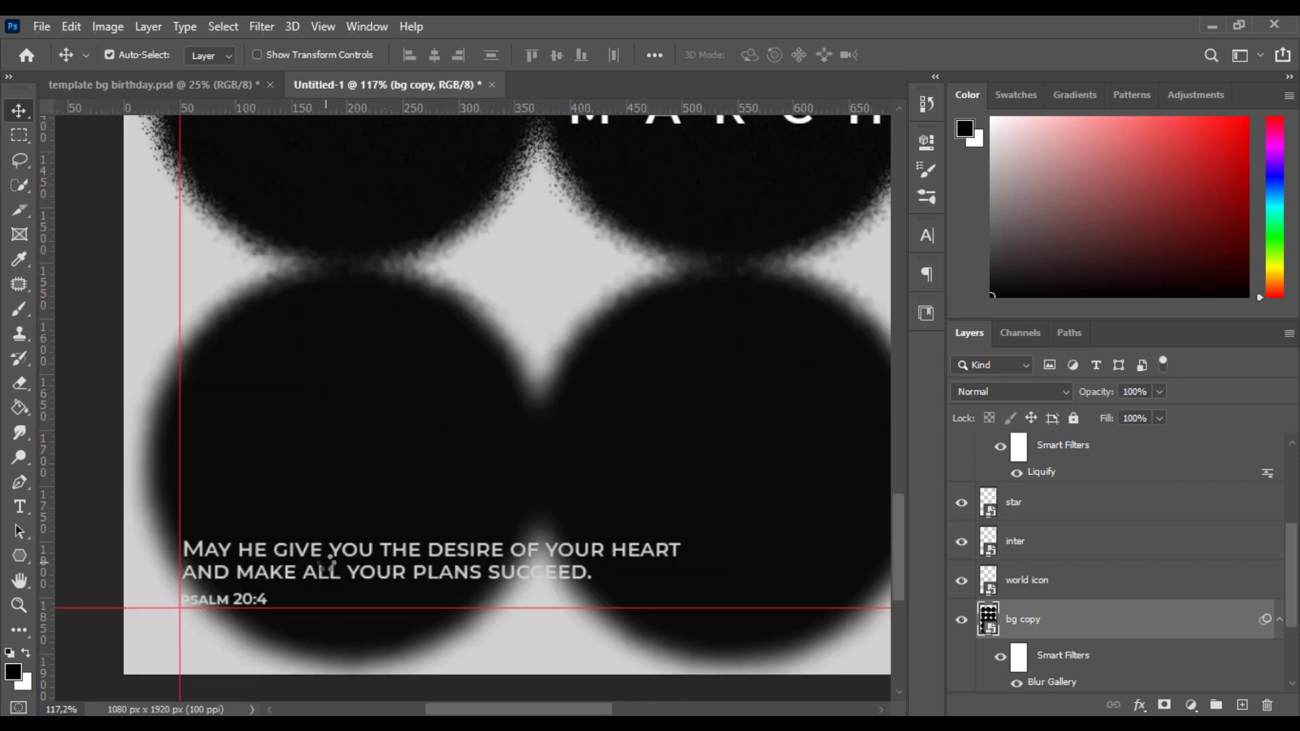
left_click(271, 556)
scroll(1074, 505, "up", 3)
left_click(1069, 538)
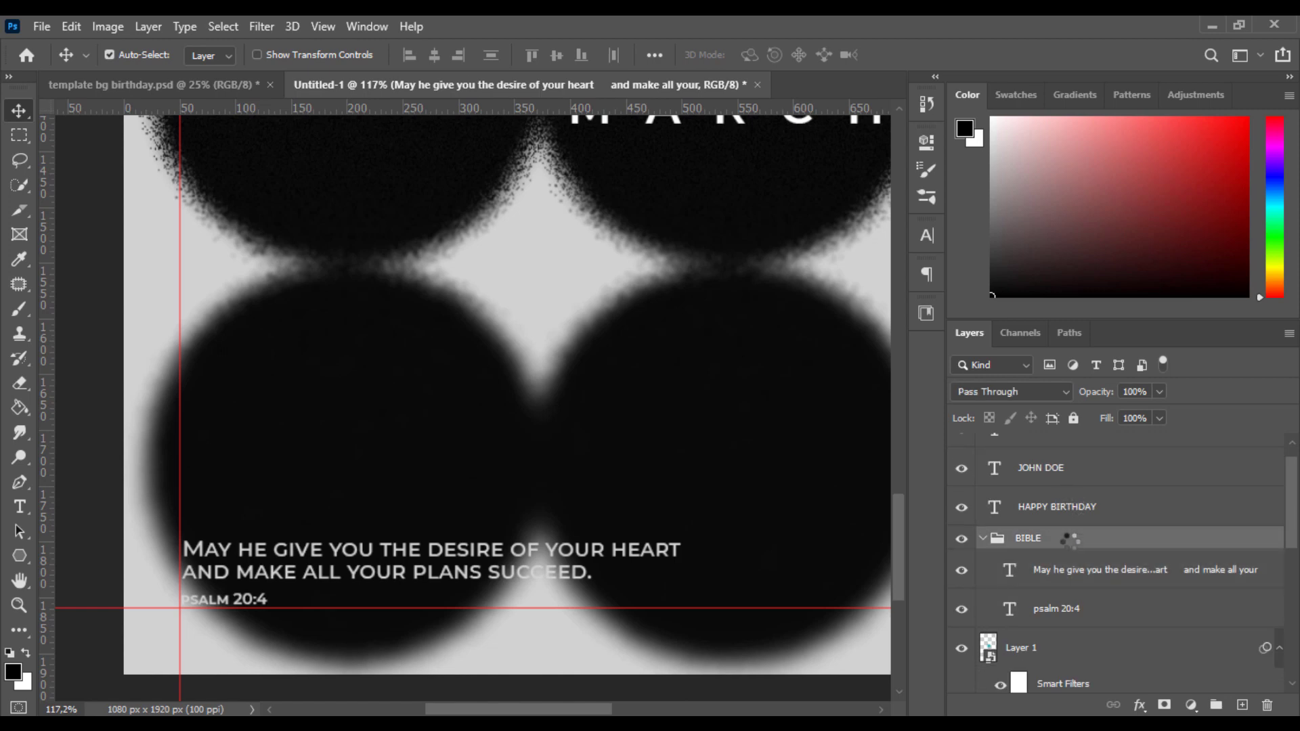
key("Left")
left_click(982, 538)
Scale the circle grid on the bg copy layer up to about 103.4% and apply the transform
scroll(591, 499, "down", 5)
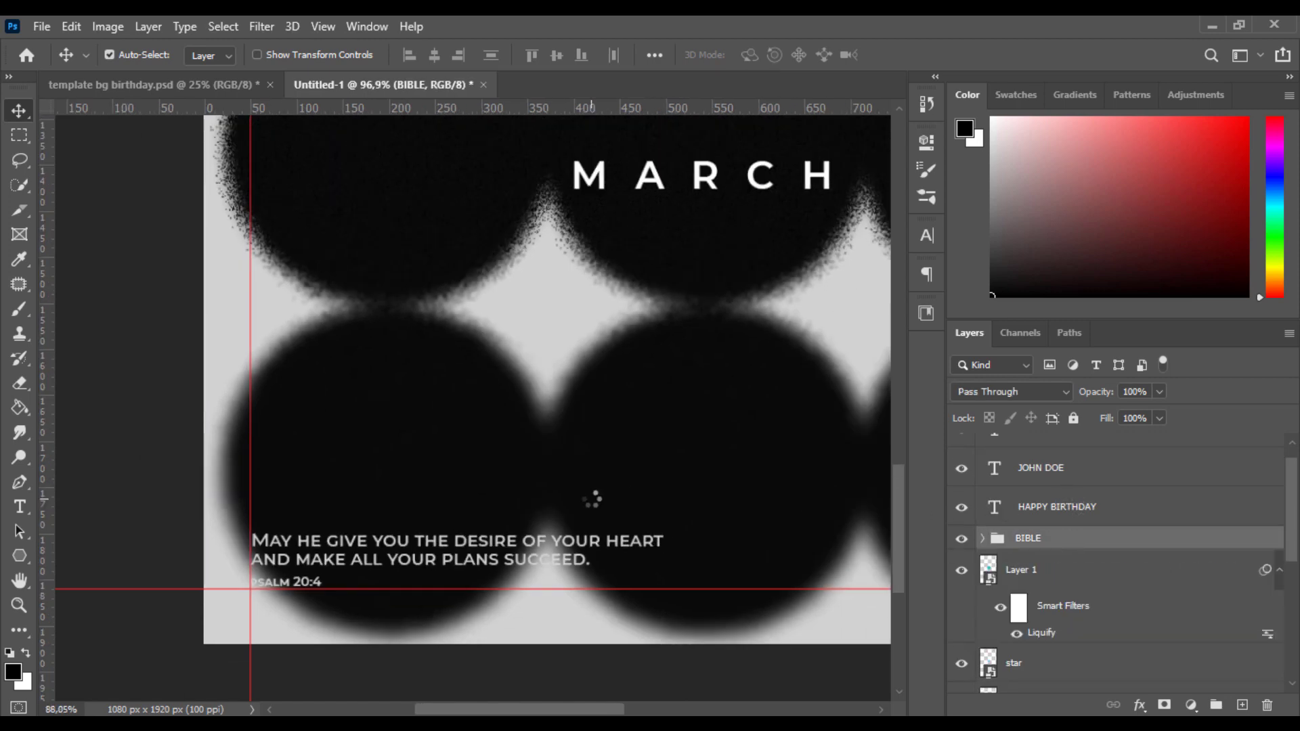
scroll(576, 513, "down", 3)
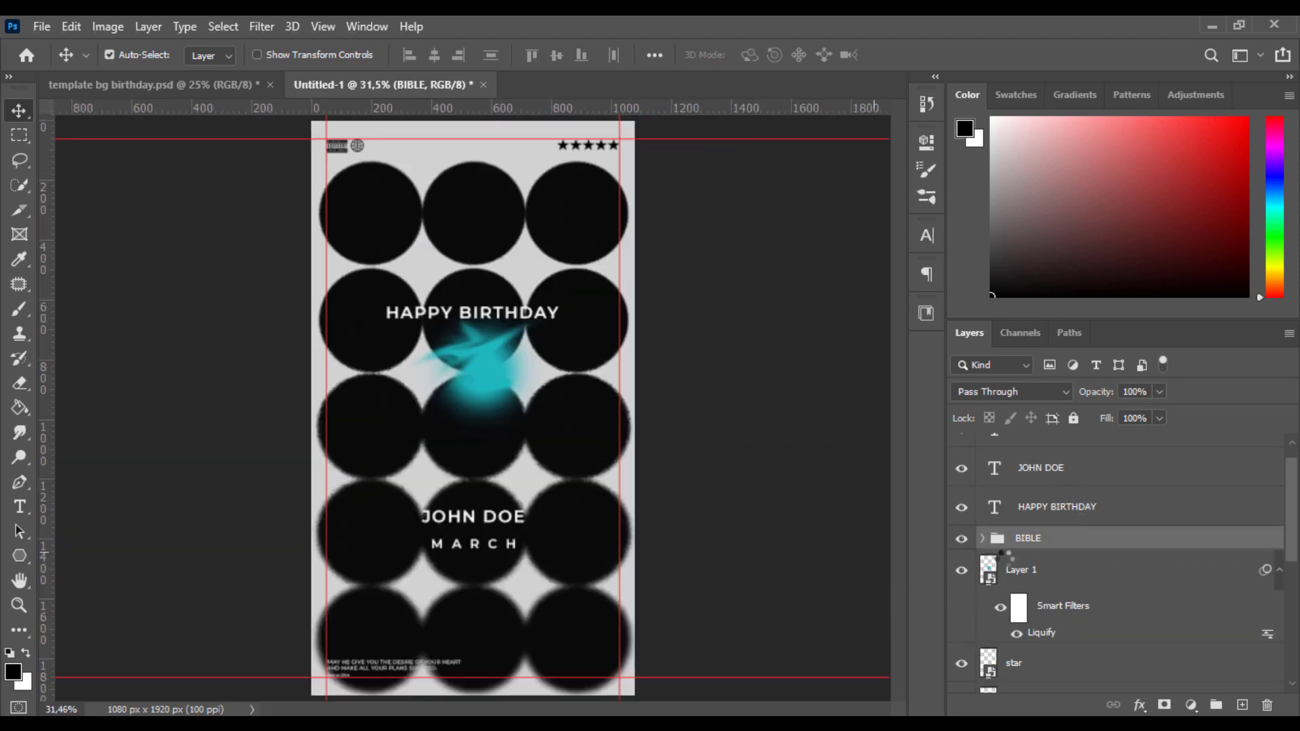
scroll(1067, 610, "down", 4)
left_click(1067, 624)
key("ctrl+t")
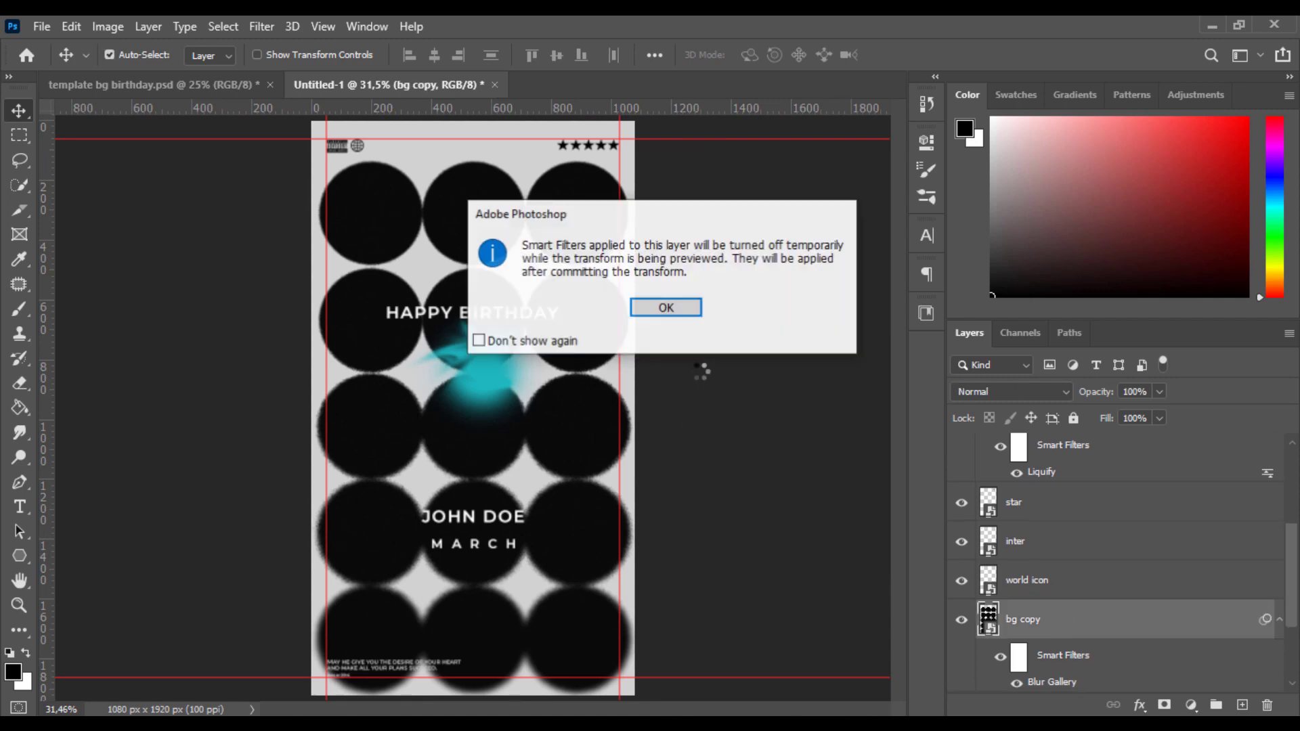
left_click(670, 306)
left_click_drag(640, 409, 644, 407)
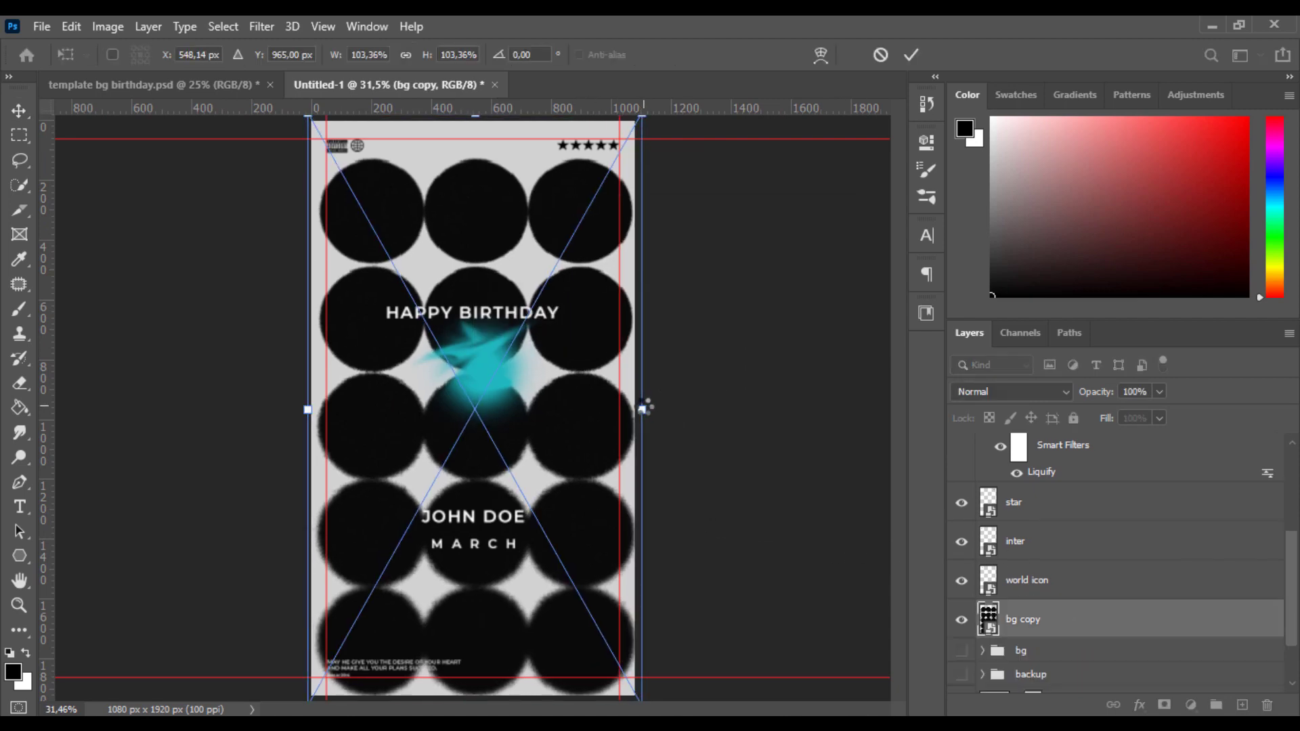
key("Return")
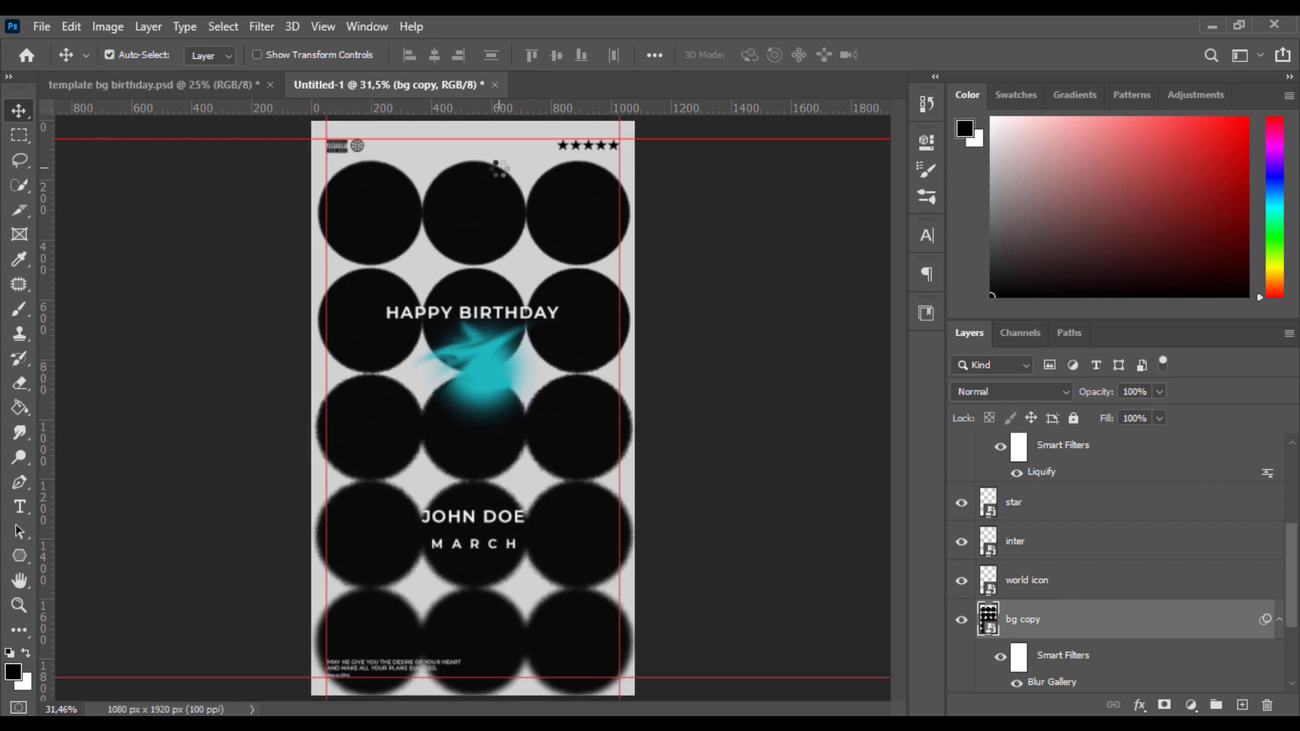
Move the BIBLE group to the top of the layer stack, above the MARCH layer
scroll(371, 649, "up", 6)
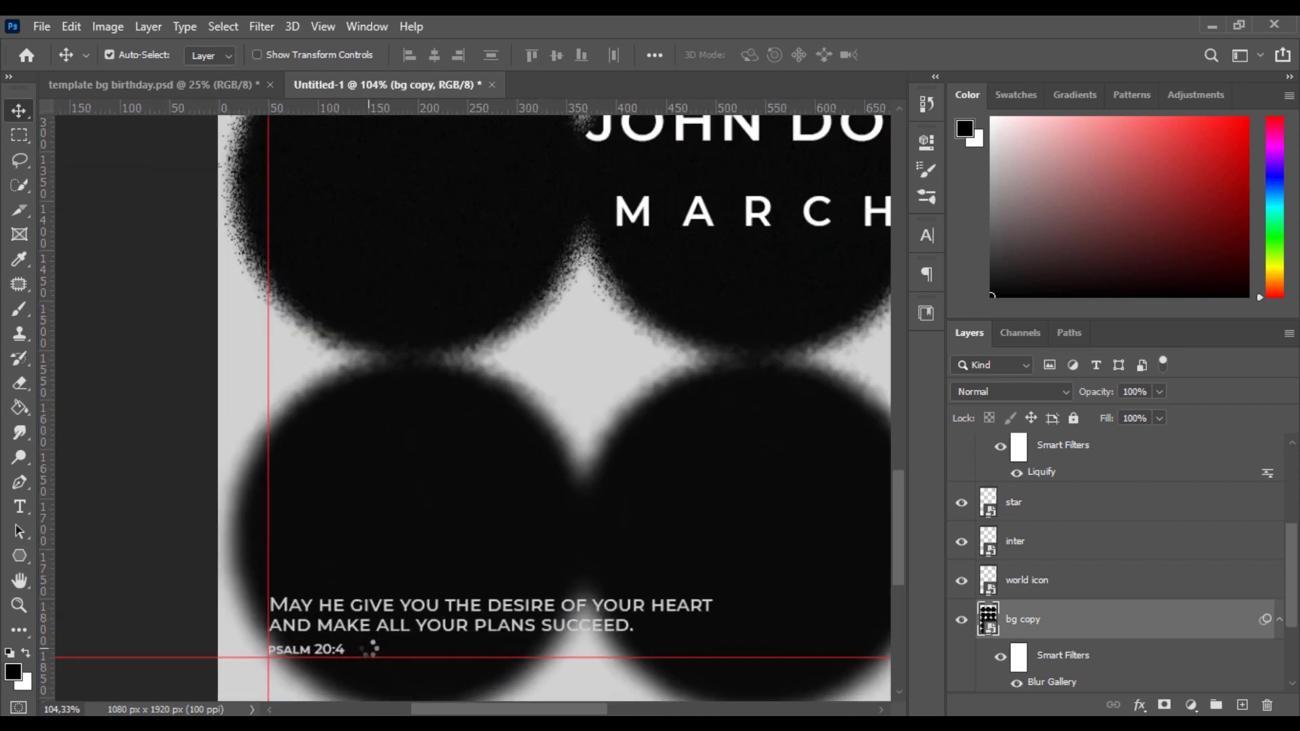
scroll(371, 649, "down", 6)
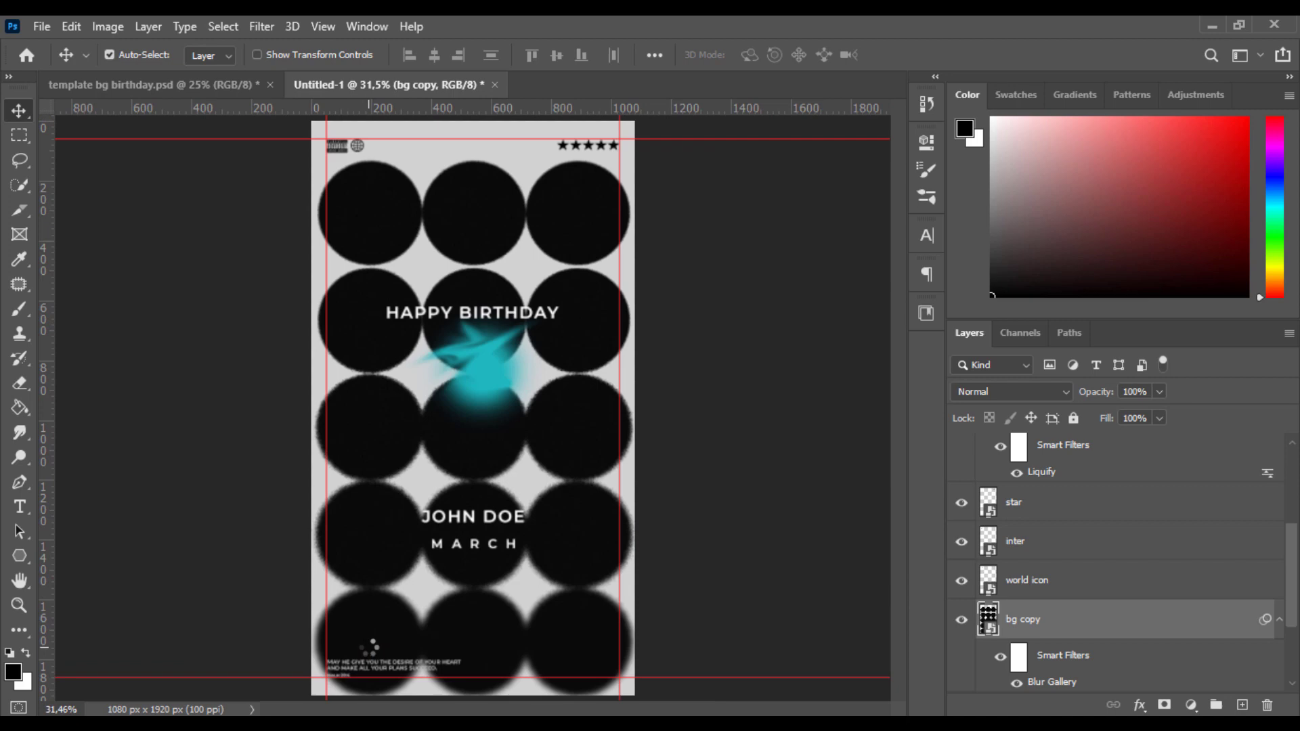
scroll(583, 644, "up", 4)
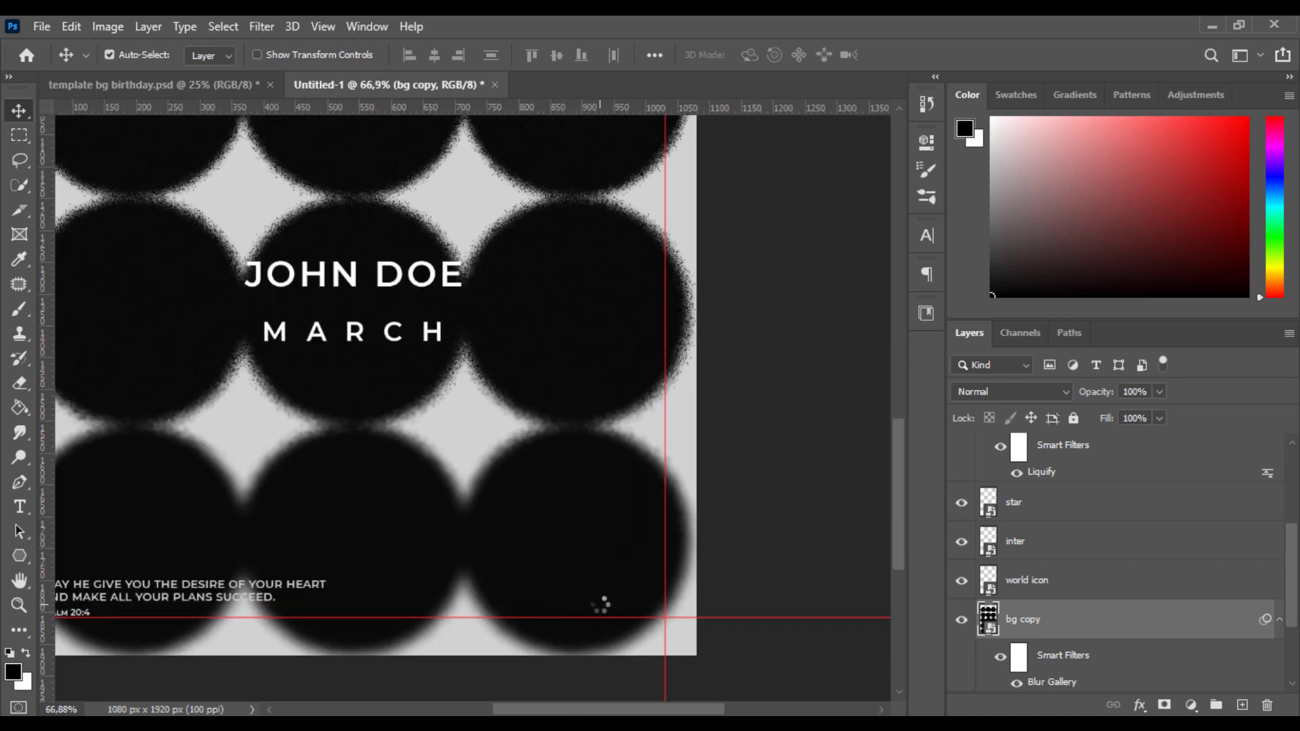
scroll(1068, 541, "up", 5)
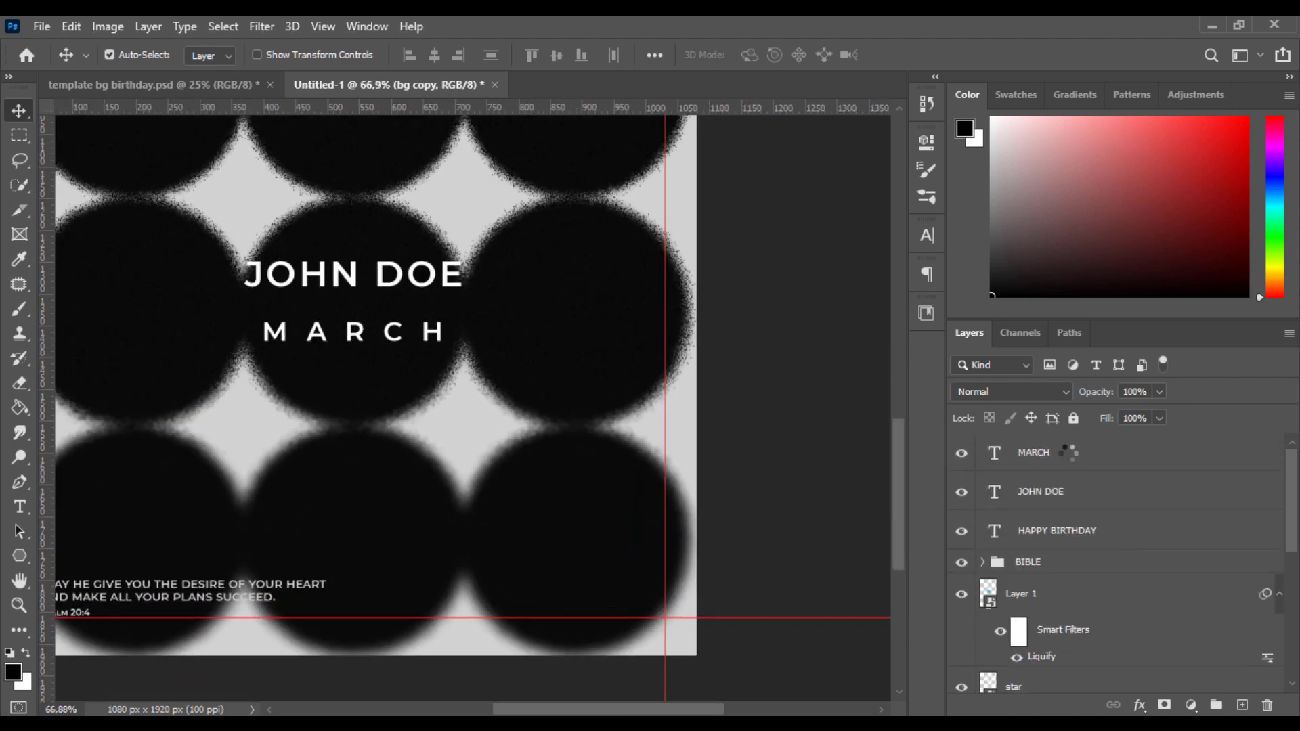
left_click(1068, 452)
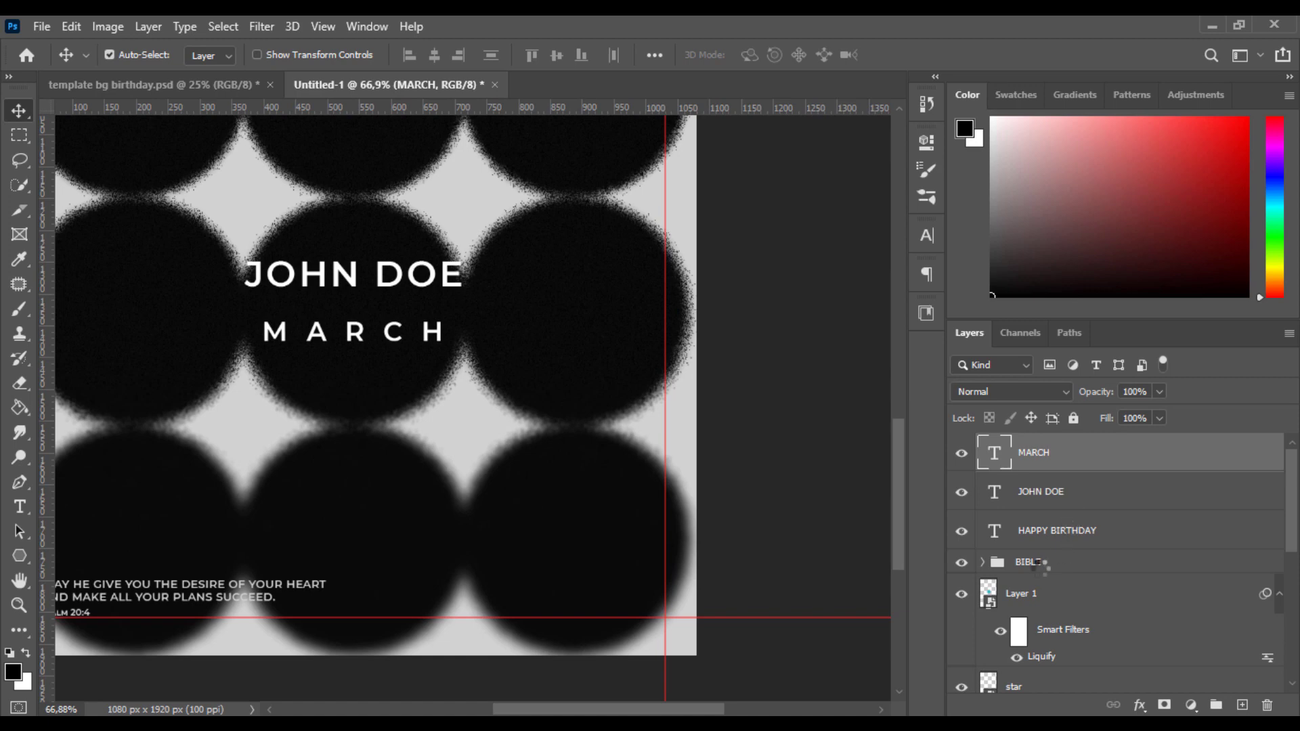
left_click_drag(1036, 563, 1029, 444)
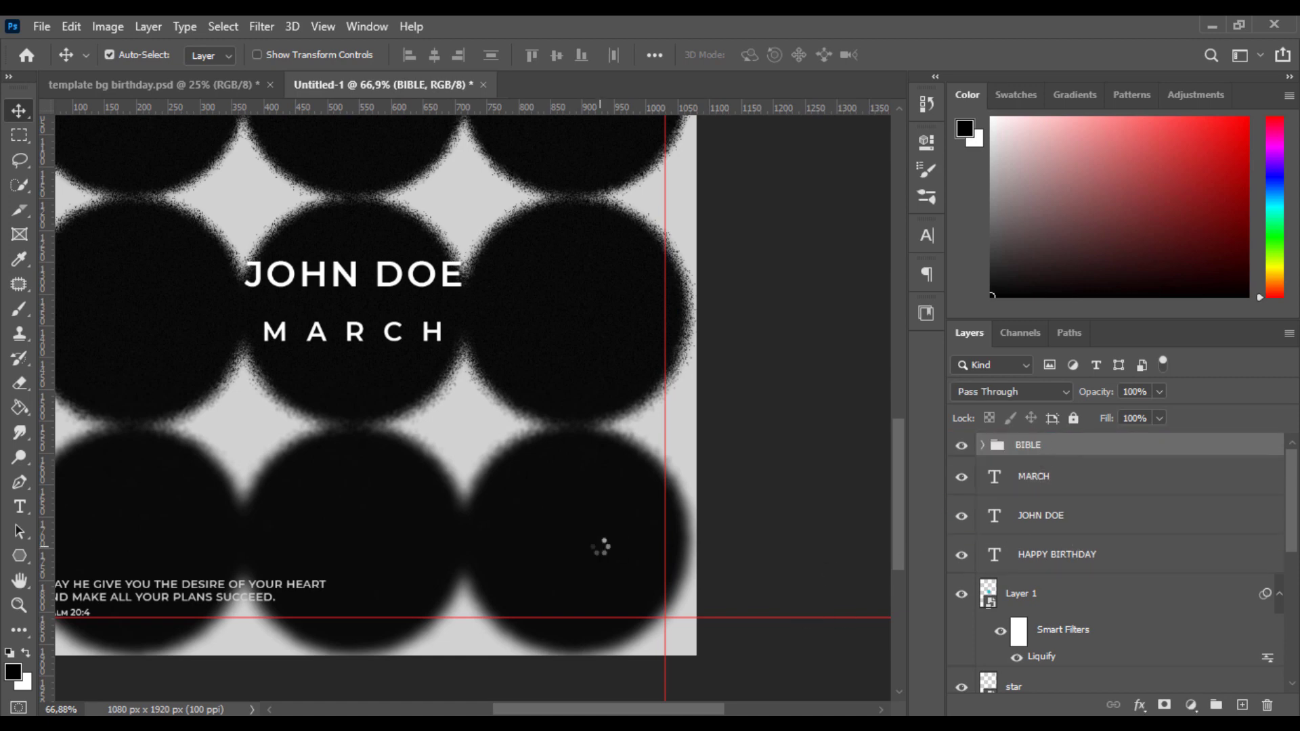
Draw a thin rectangle about 287 x 12 px across the lower-right circle, ending at the right guide, and fill it white
right_click(20, 556)
left_click(95, 548)
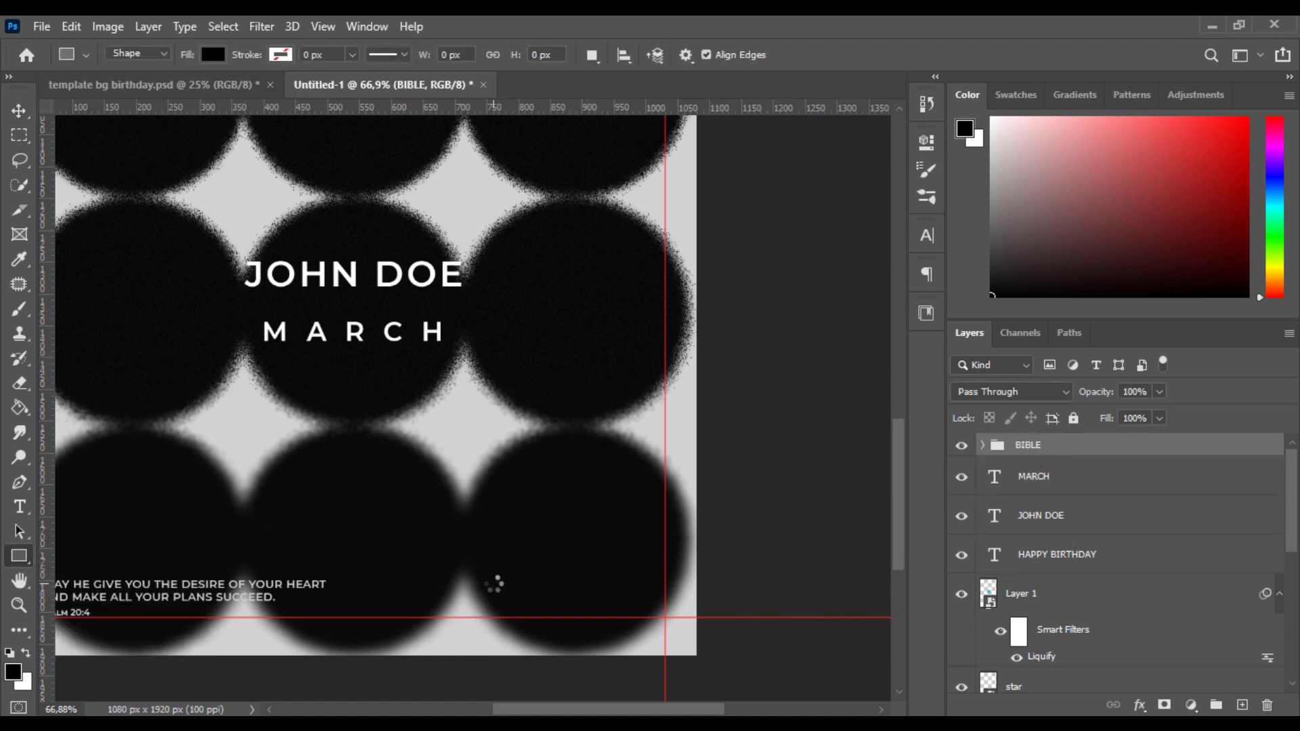
left_click_drag(482, 578, 666, 586)
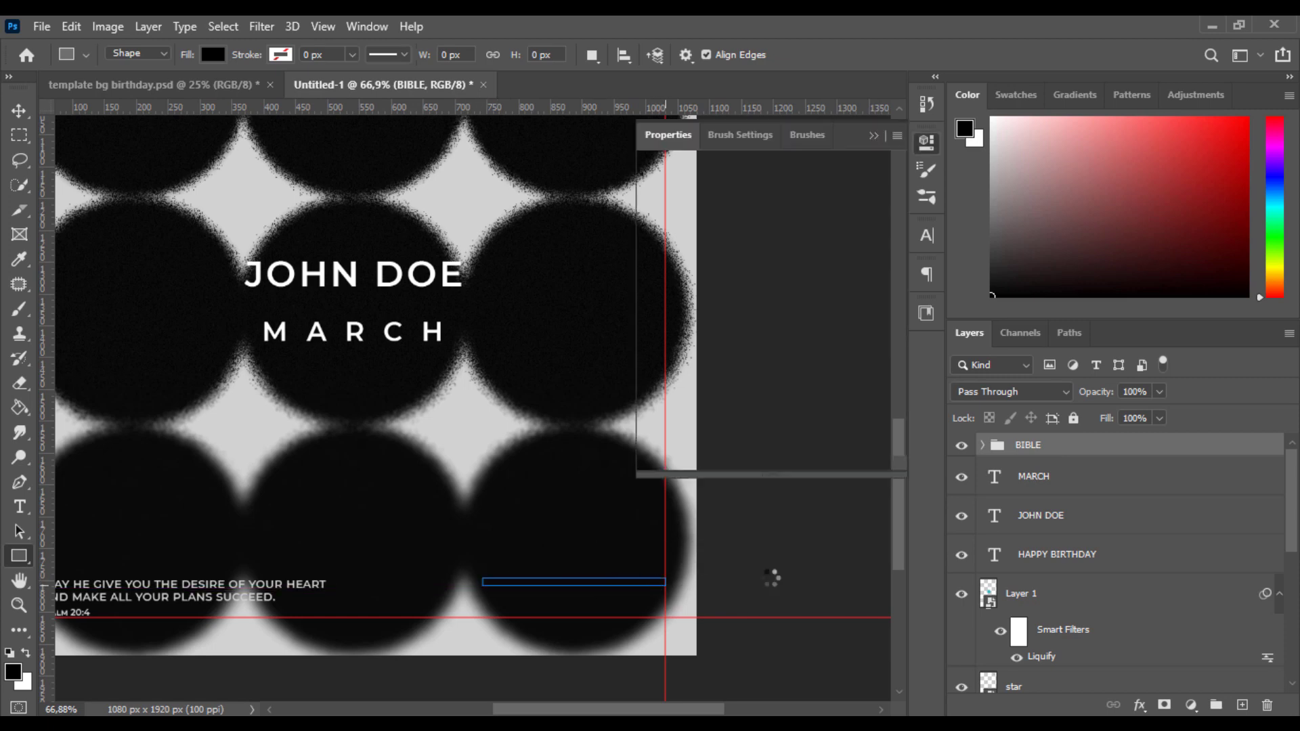
left_click(659, 257)
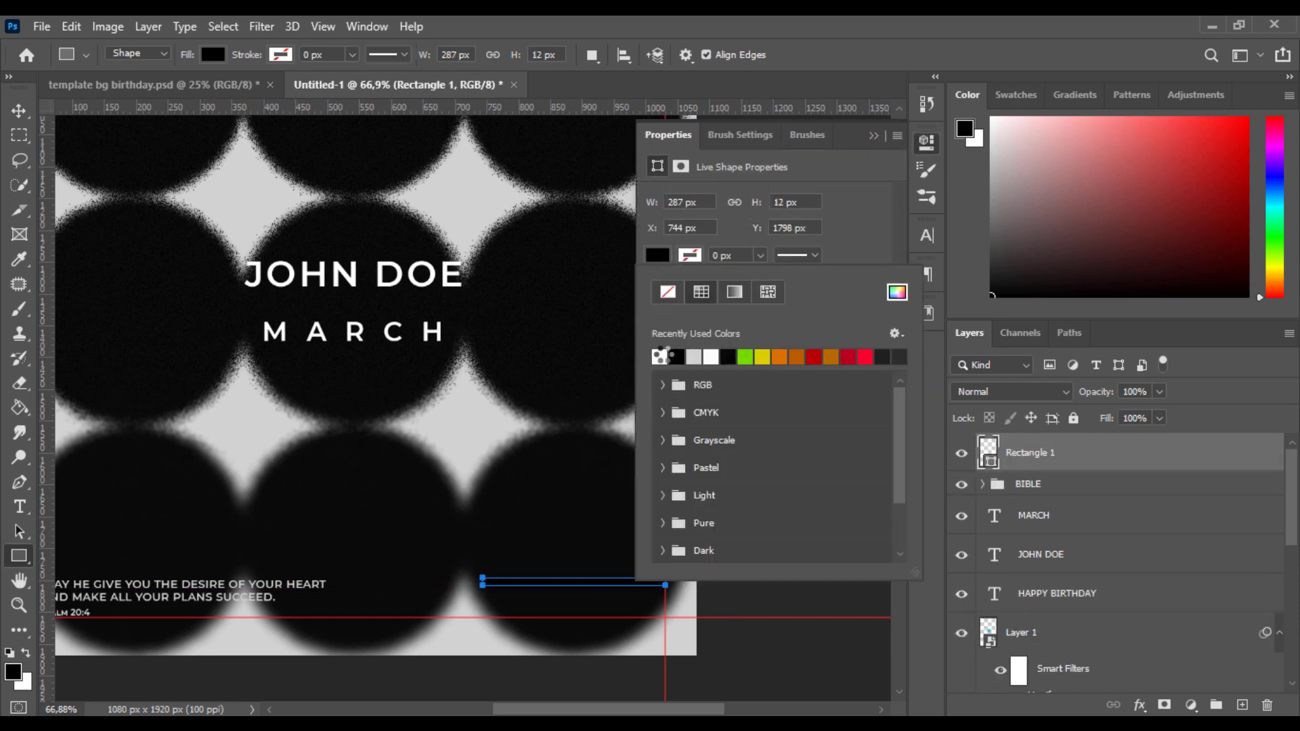
left_click(660, 357)
left_click(925, 143)
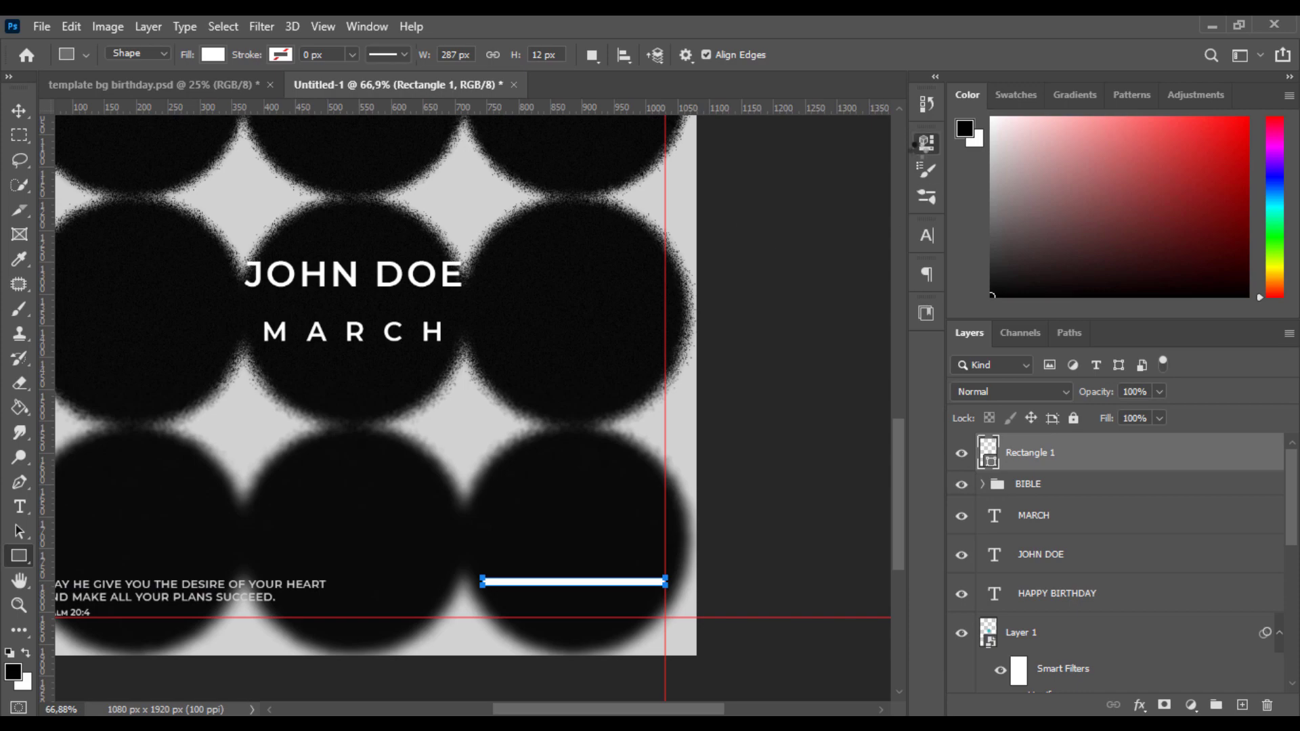
Set the white rectangle's height to 5 px
left_click(923, 147)
left_click_drag(797, 203, 782, 202)
type("5")
key("Return")
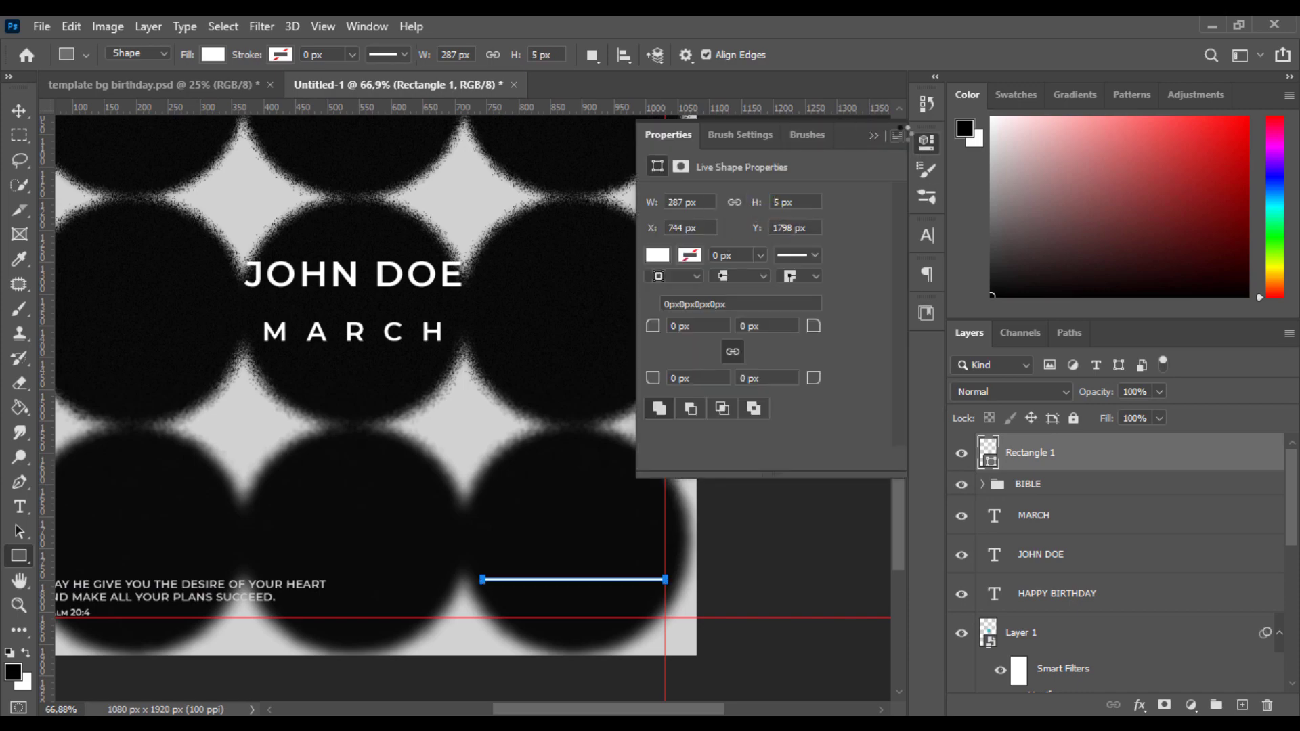
left_click(925, 144)
Set the white rectangle's height to 2 px to form a thin line
left_click(19, 111)
scroll(359, 456, "up", 3)
key("ctrl+0")
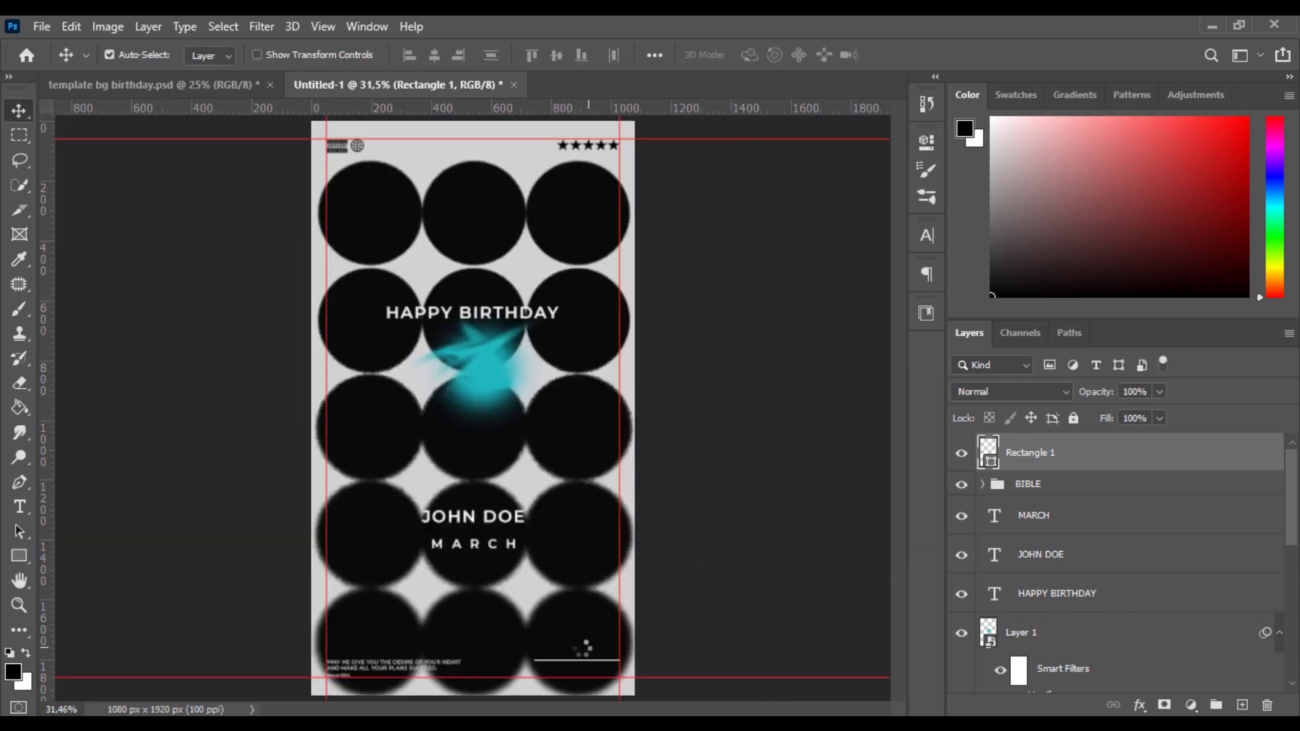
scroll(558, 683, "up", 9)
left_click(927, 142)
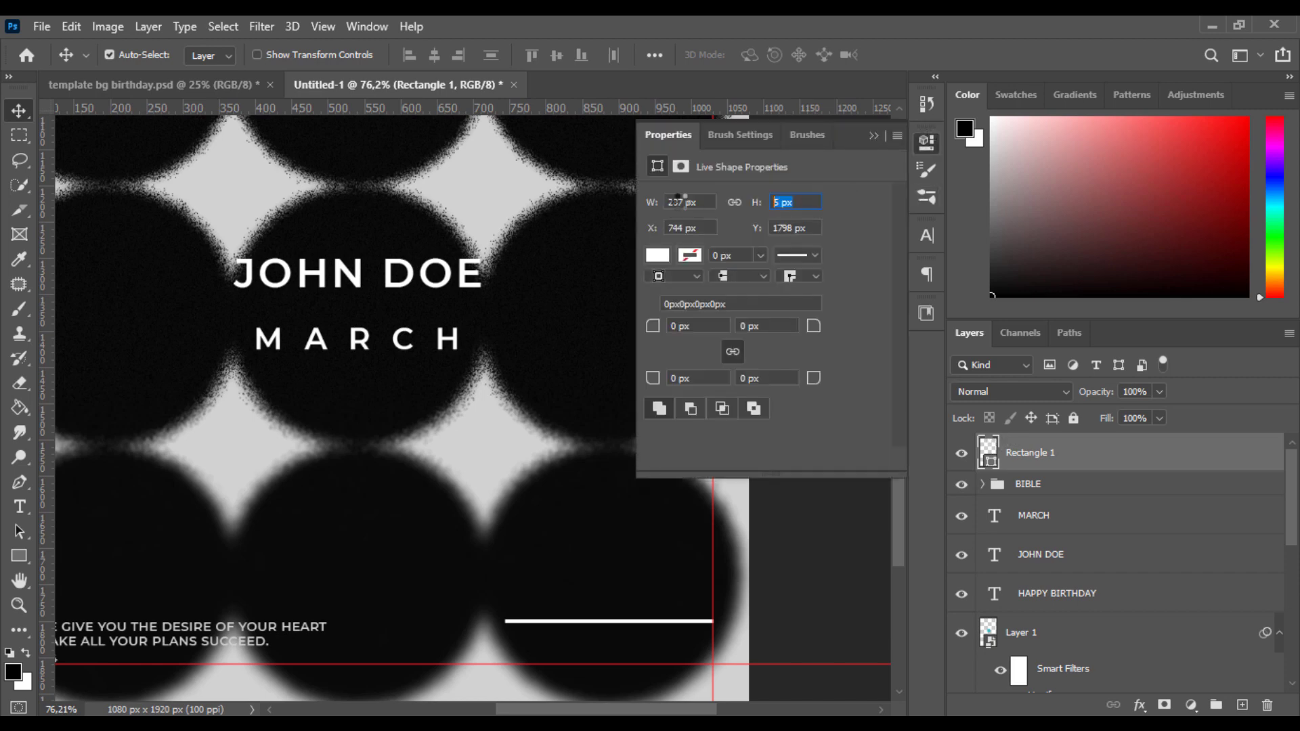
left_click_drag(786, 202, 732, 201)
type("2")
key("Return")
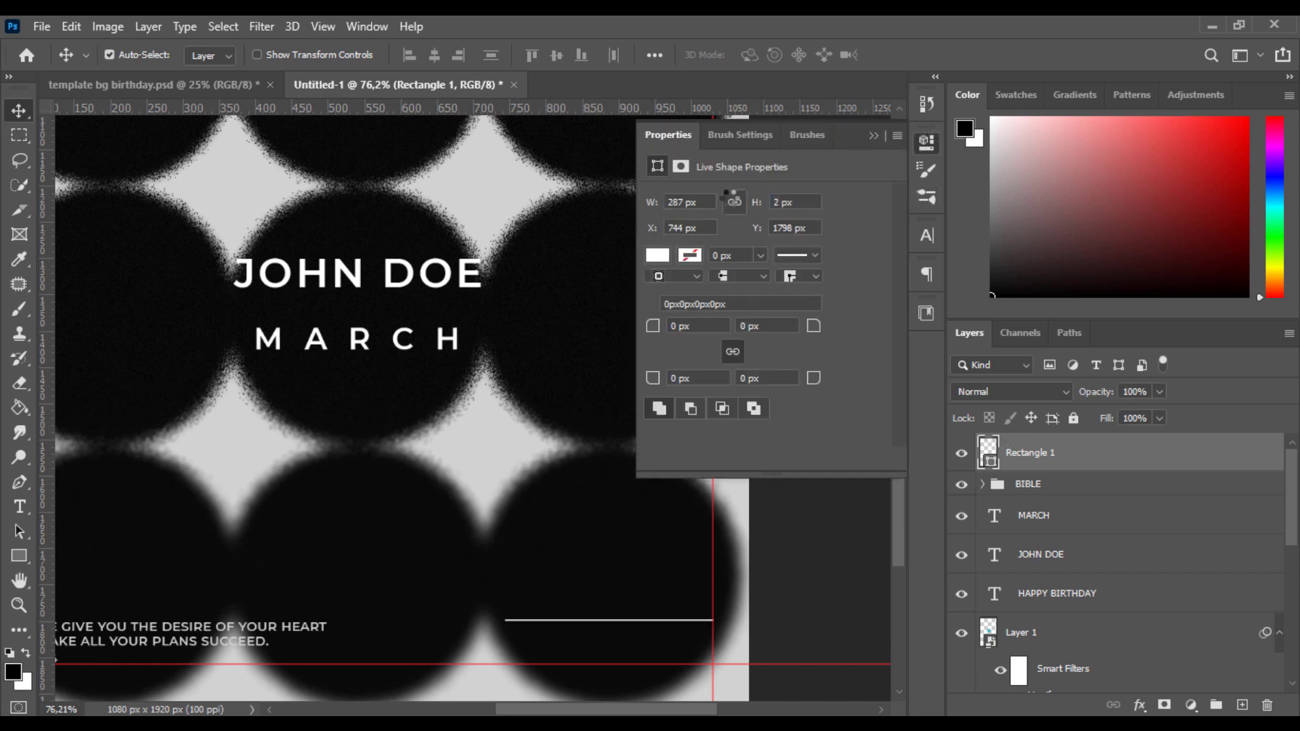
left_click(926, 142)
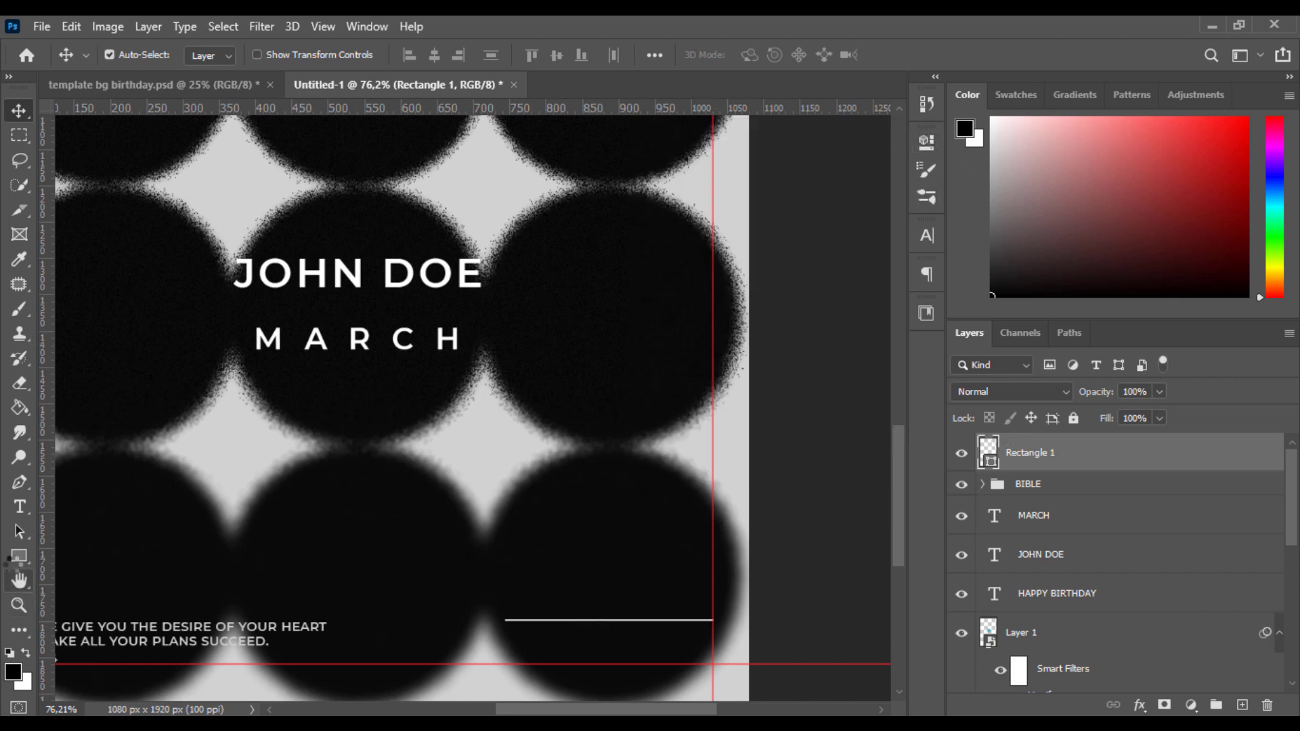
Try to draw a small circle just left of the white line with the Ellipse tool, and undo it
right_click(19, 556)
left_click(90, 592)
scroll(442, 665, "up", 4)
left_click_drag(508, 592, 525, 605)
left_click(927, 142)
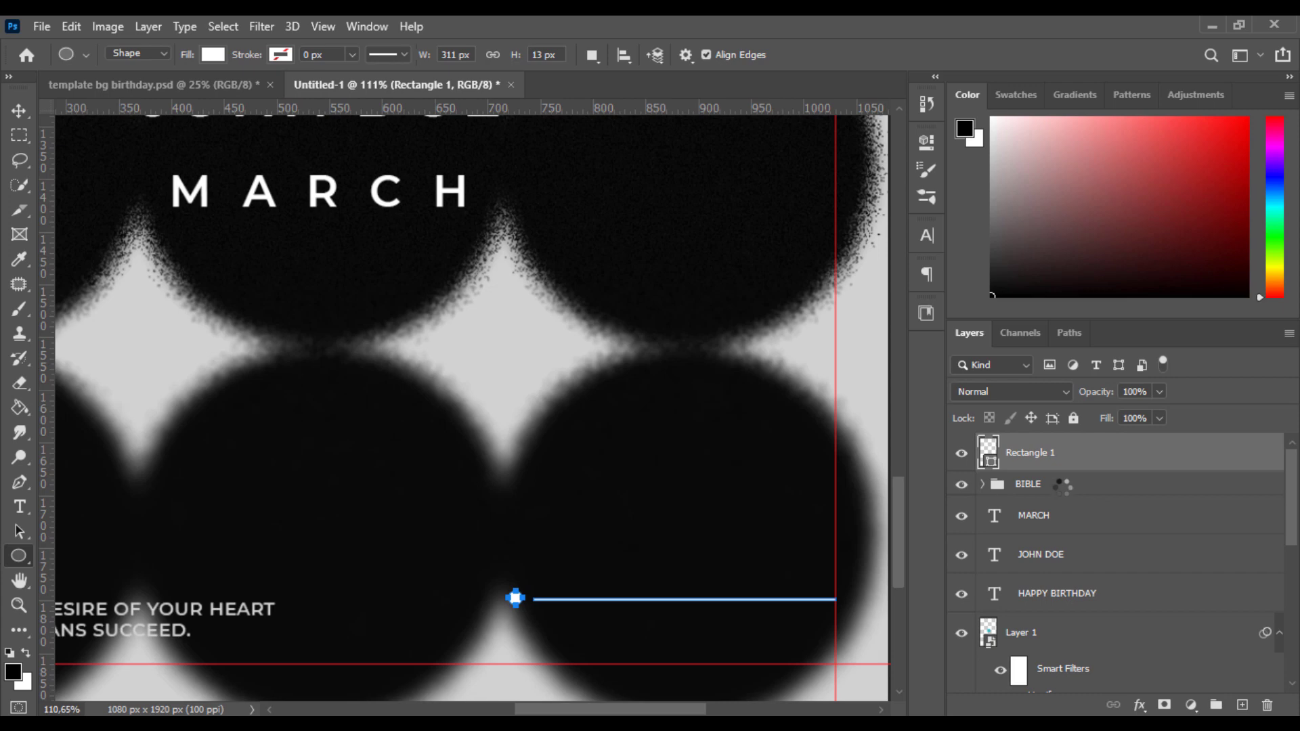
key("ctrl+z")
key("v")
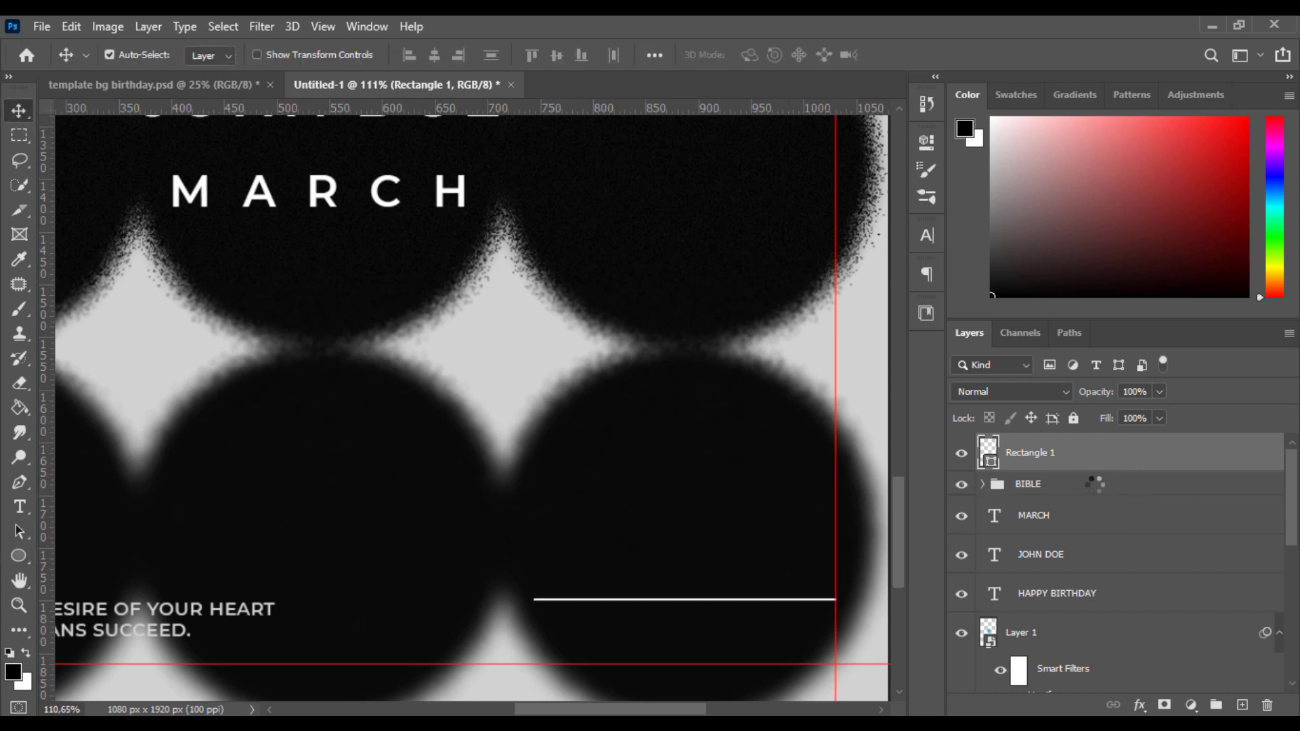
Draw a white circle about 12 x 12 px just left of the thin line, on its own layer above the BIBLE group
left_click(1096, 483)
key("u")
left_click_drag(505, 590, 513, 598)
left_click(657, 286)
left_click(660, 386)
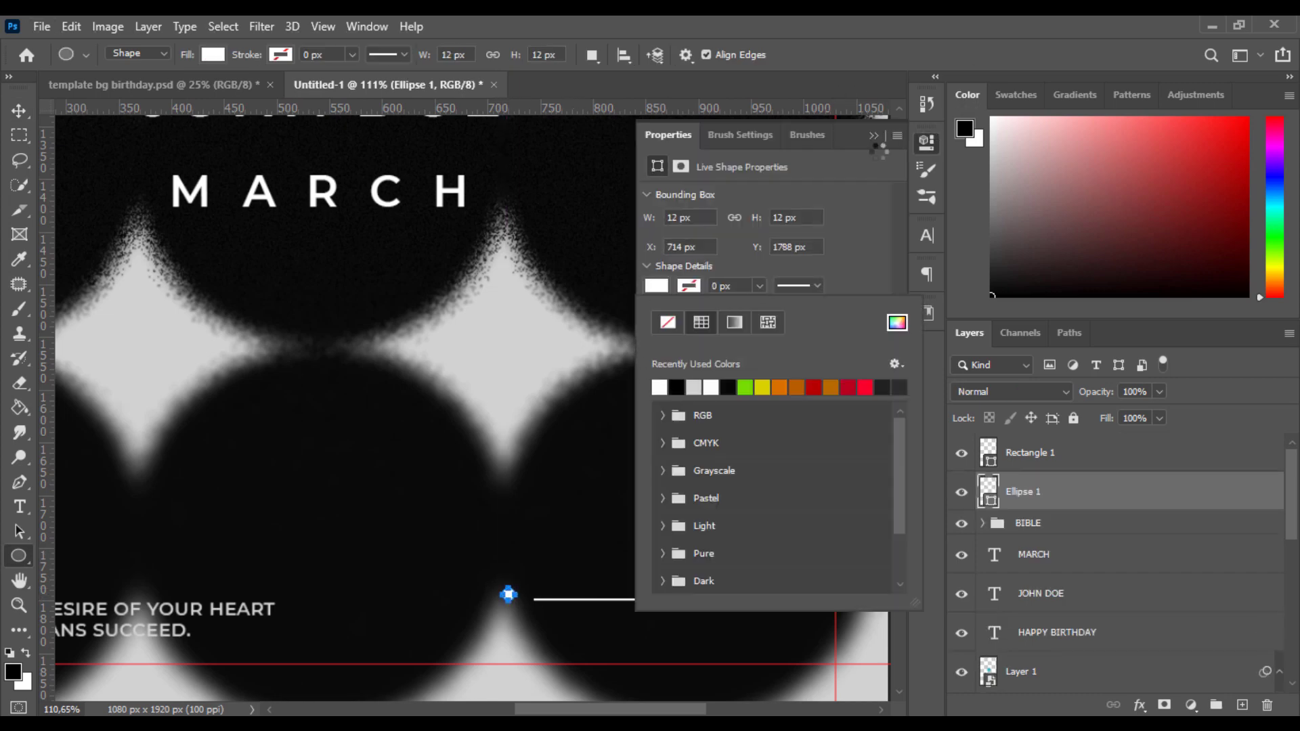
left_click(929, 143)
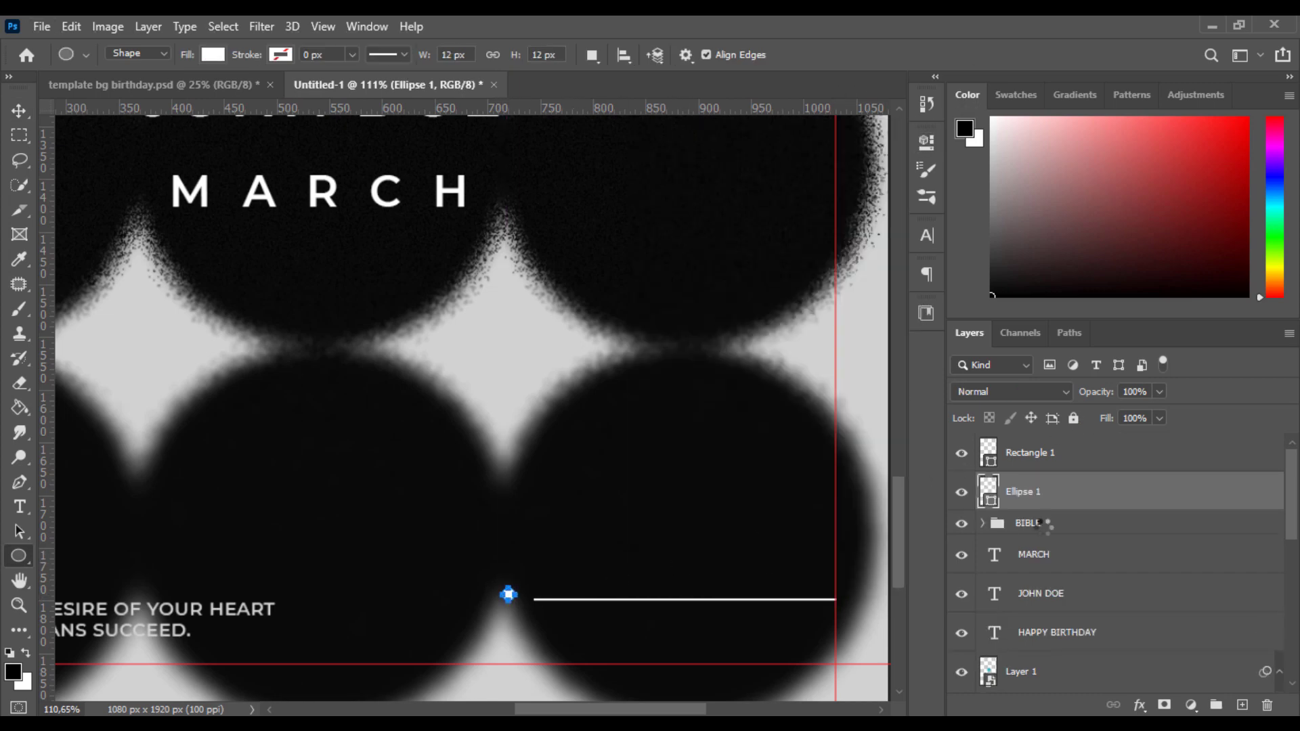
Duplicate the small white circle, place the copy right beside the original, and shift the pair closer to the line
key("ctrl+j")
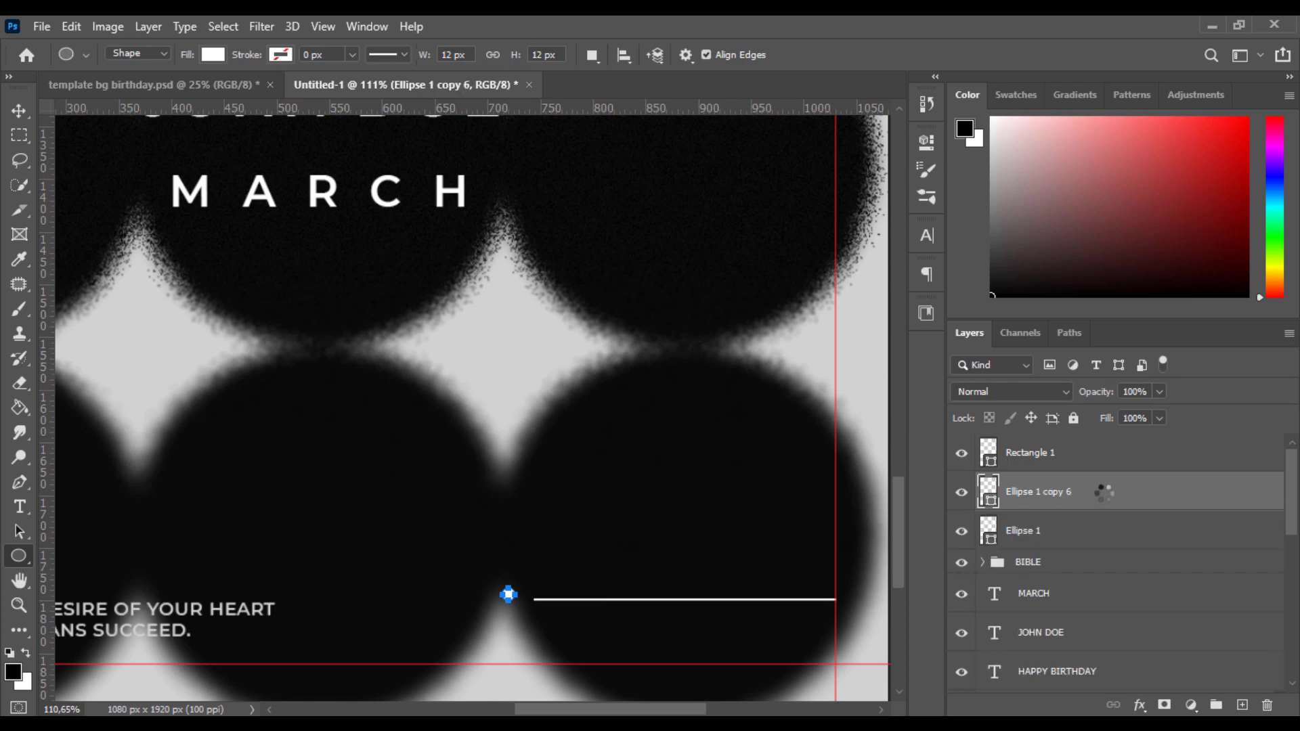
key("v")
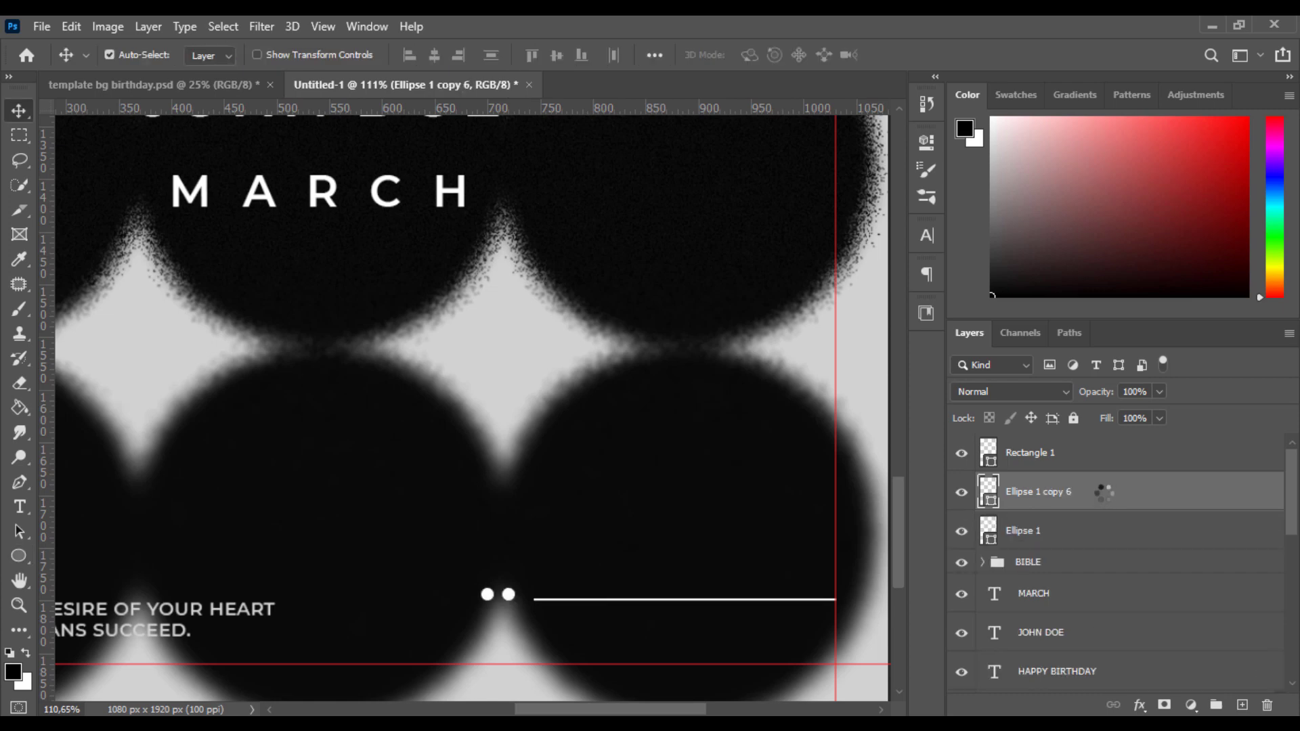
left_click(1094, 526, "shift")
key("shift+Right")
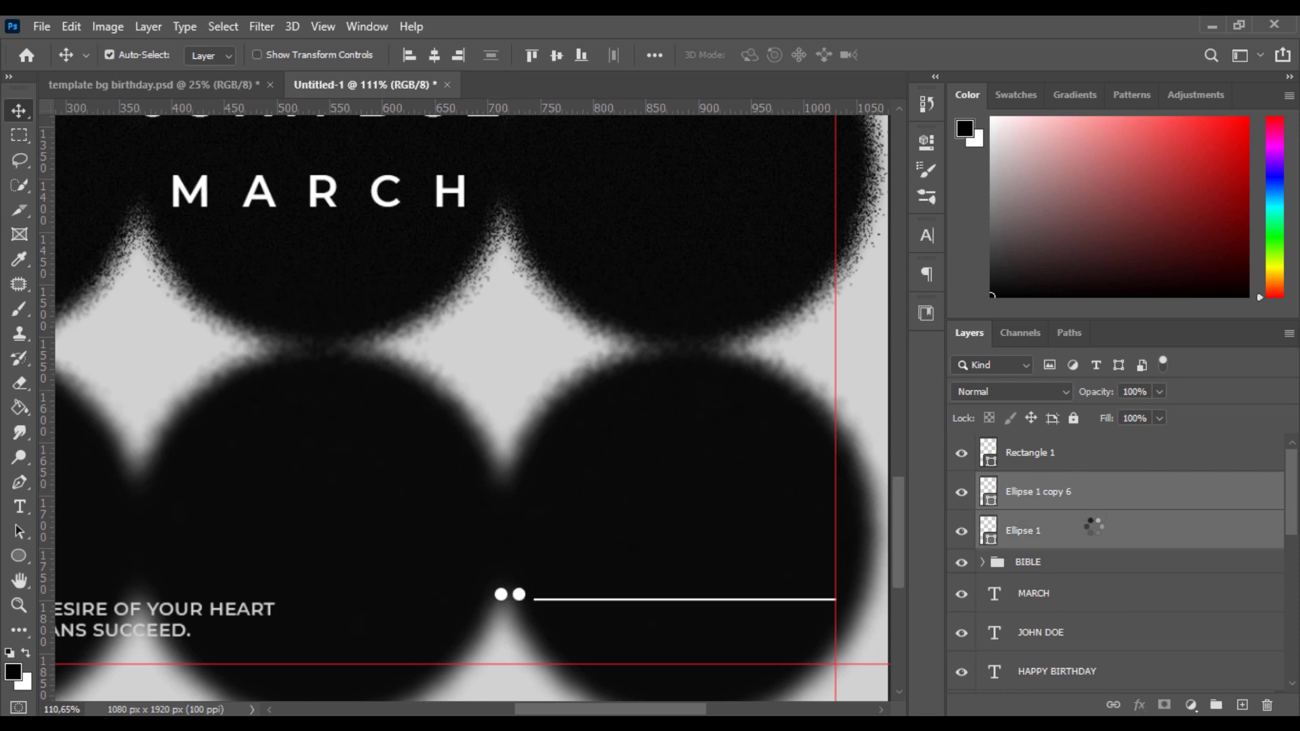
Align the two small circles vertically with the thin line, and select the line and both circle layers
left_click(1063, 450, "shift")
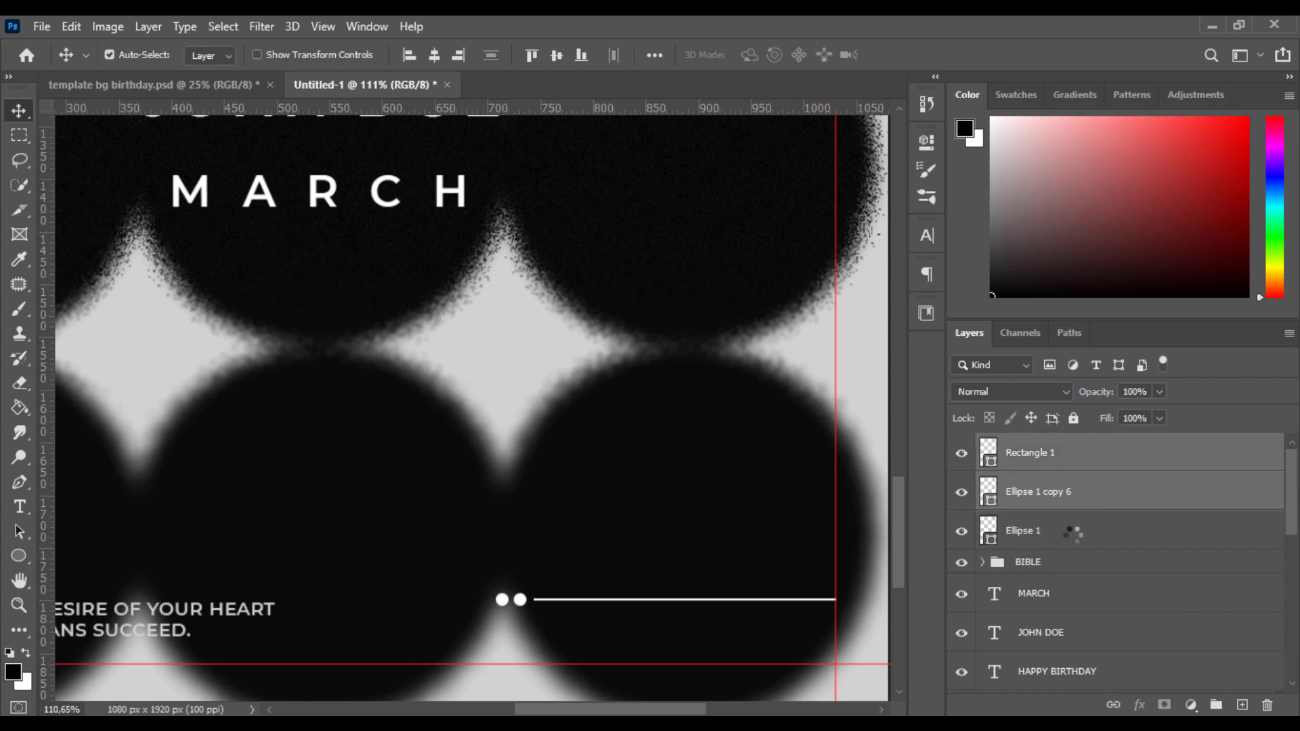
left_click(1076, 456)
left_click(1077, 527, "shift")
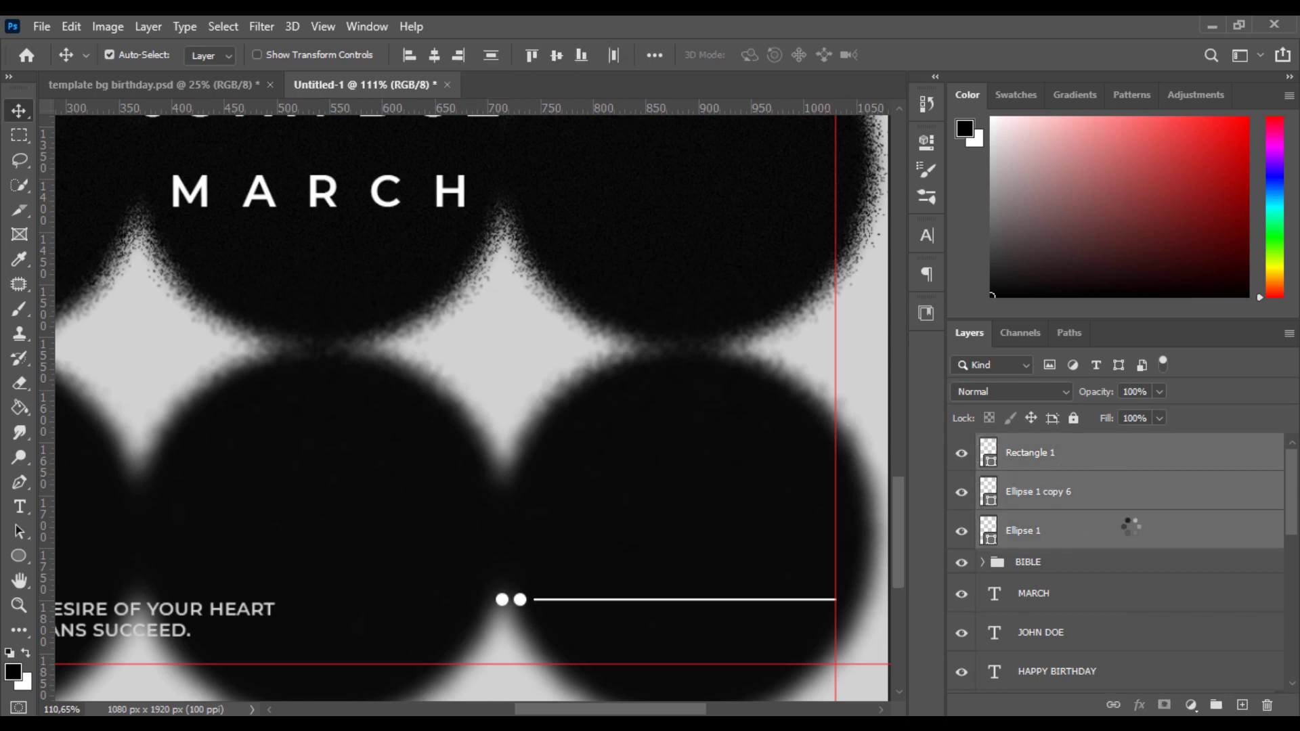
Distribute the line and the two small circles horizontally, and shift both circles closer together beside the line's left end
left_click(615, 55)
left_click(1078, 523)
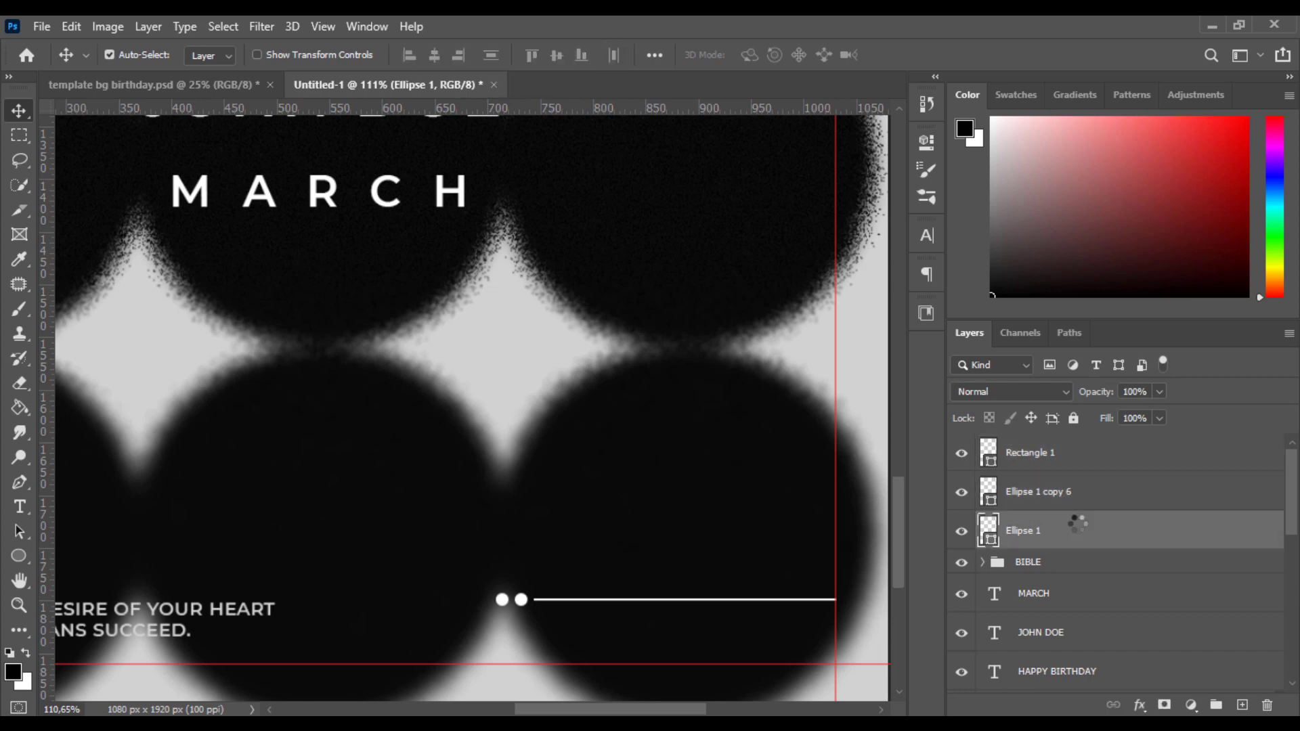
left_click(1058, 492)
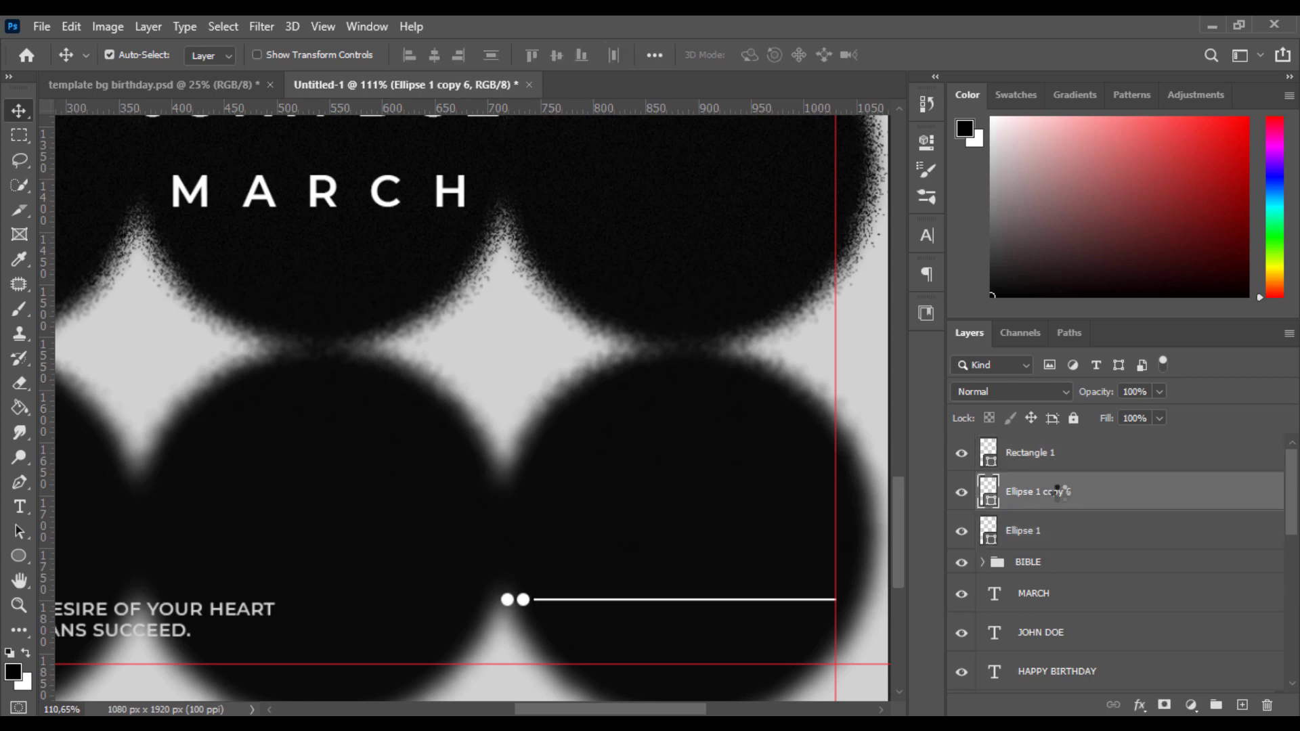
key("ctrl+0")
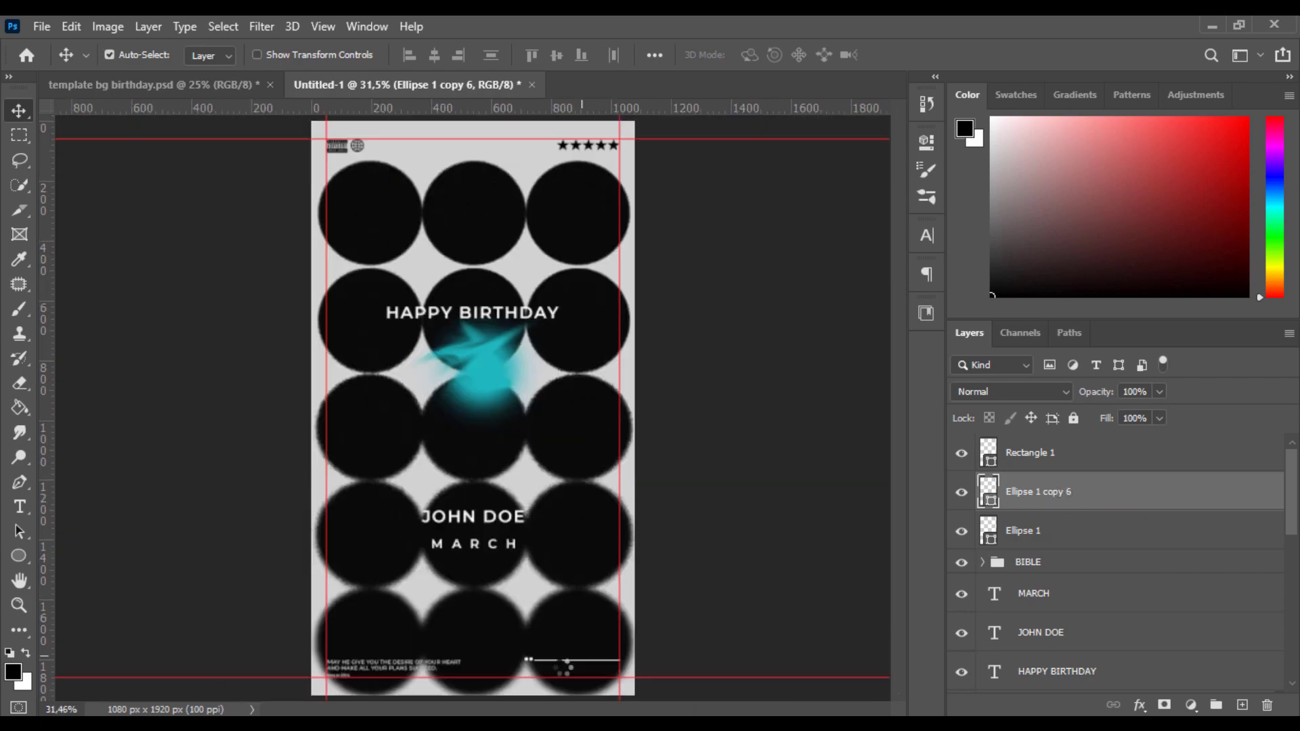
scroll(566, 669, "up", 6)
left_click(1034, 453, "shift")
left_click(1034, 530, "shift")
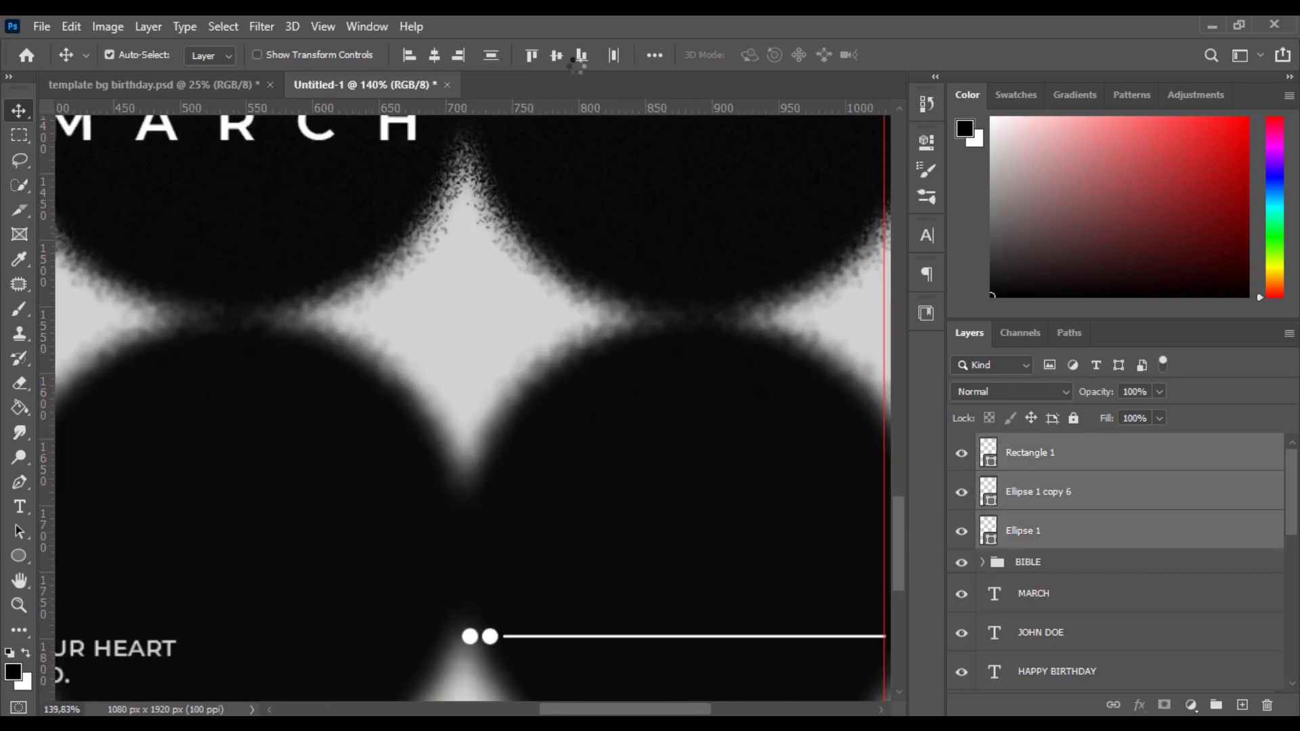
key("ctrl+0")
left_click(778, 613)
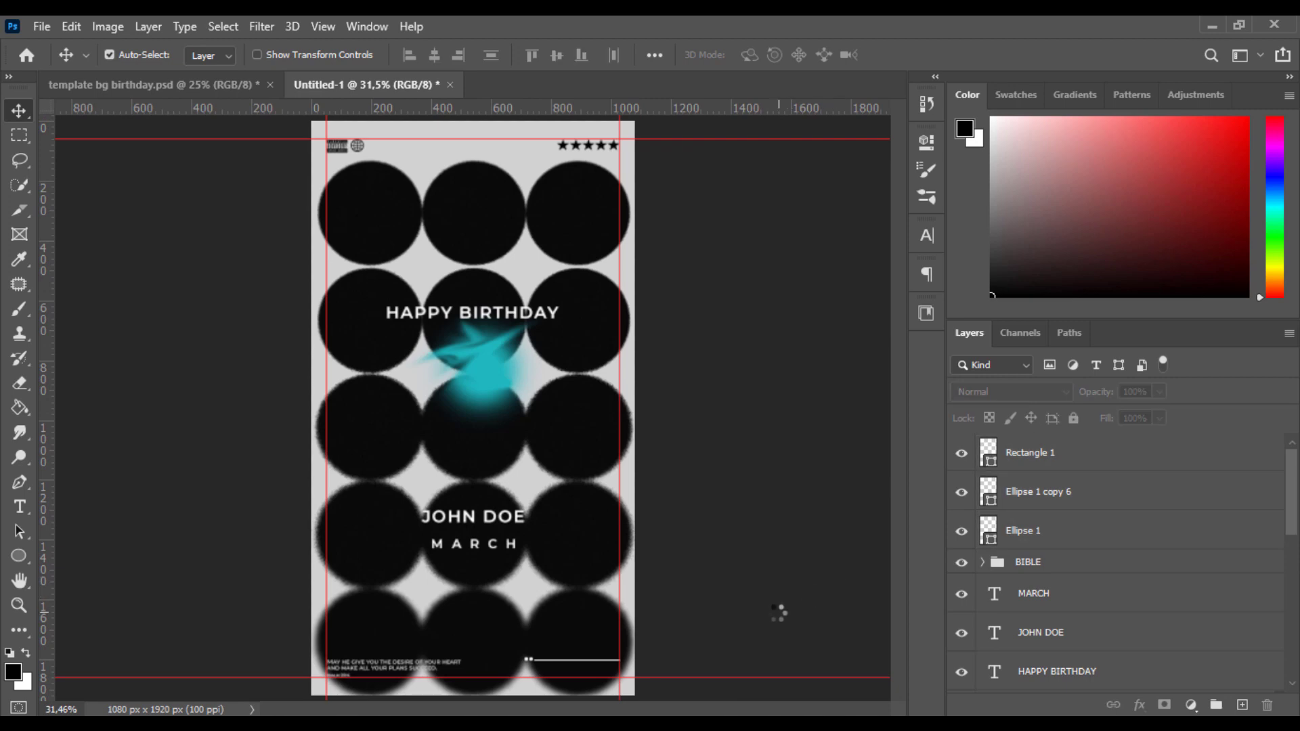
Compare the footer line and dots with the reference design in template bg birthday.psd
left_click(1060, 455)
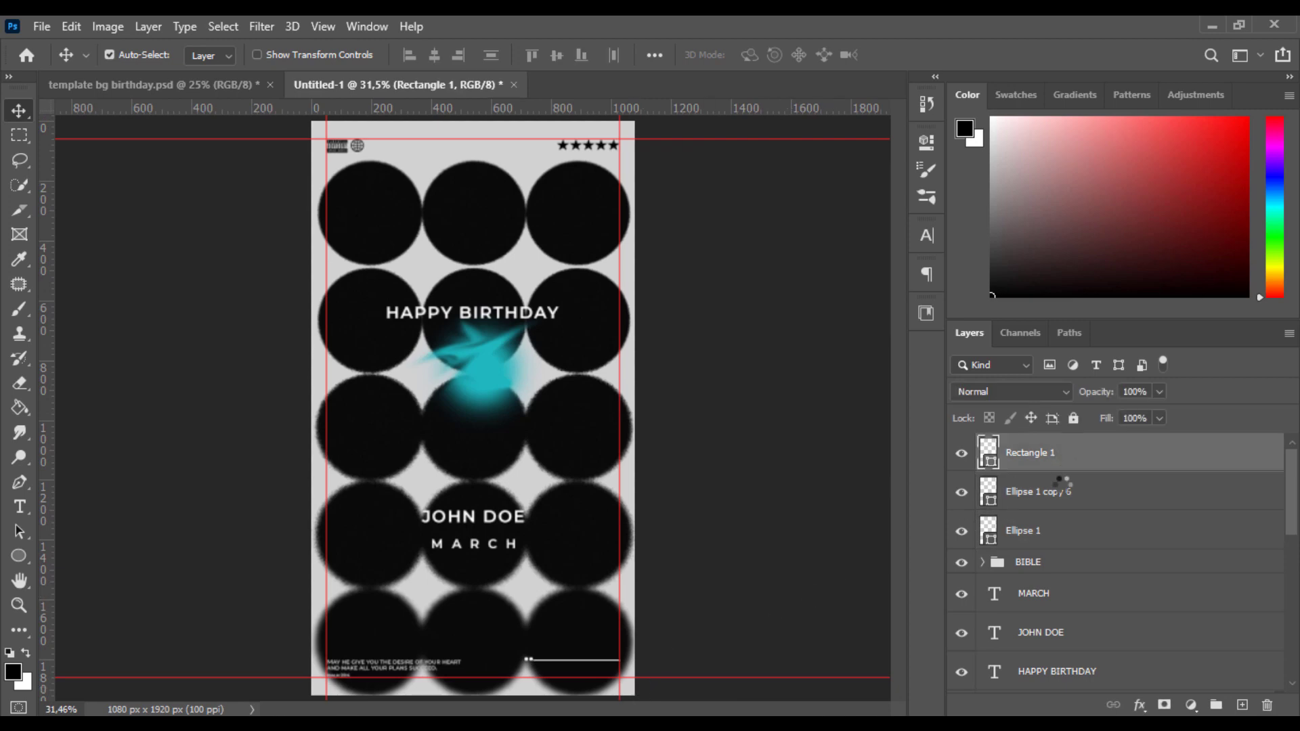
left_click(1061, 491)
left_click(1063, 527, "shift")
left_click(214, 81)
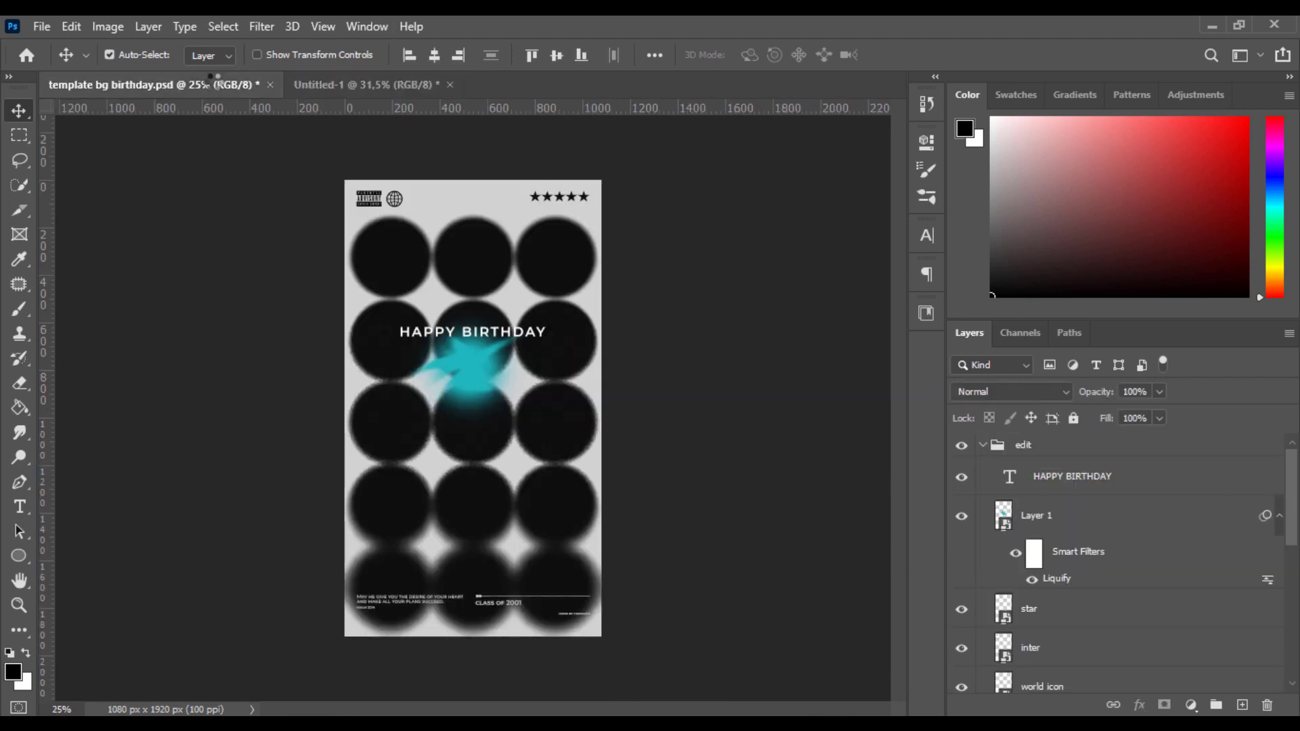
left_click(422, 76)
scroll(994, 564, "down", 2)
scroll(993, 564, "up", 2)
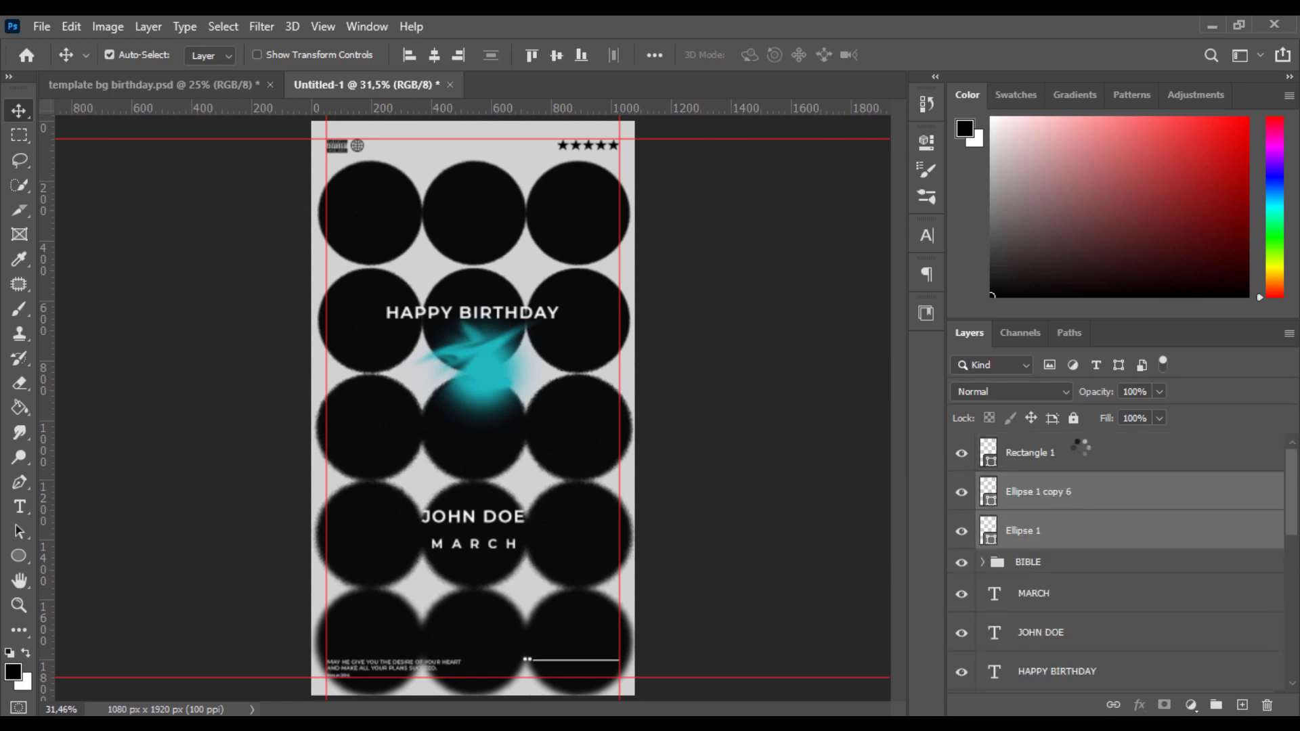
Convert the line and both small circle layers into a single smart object
left_click(1077, 448)
scroll(542, 669, "up", 3)
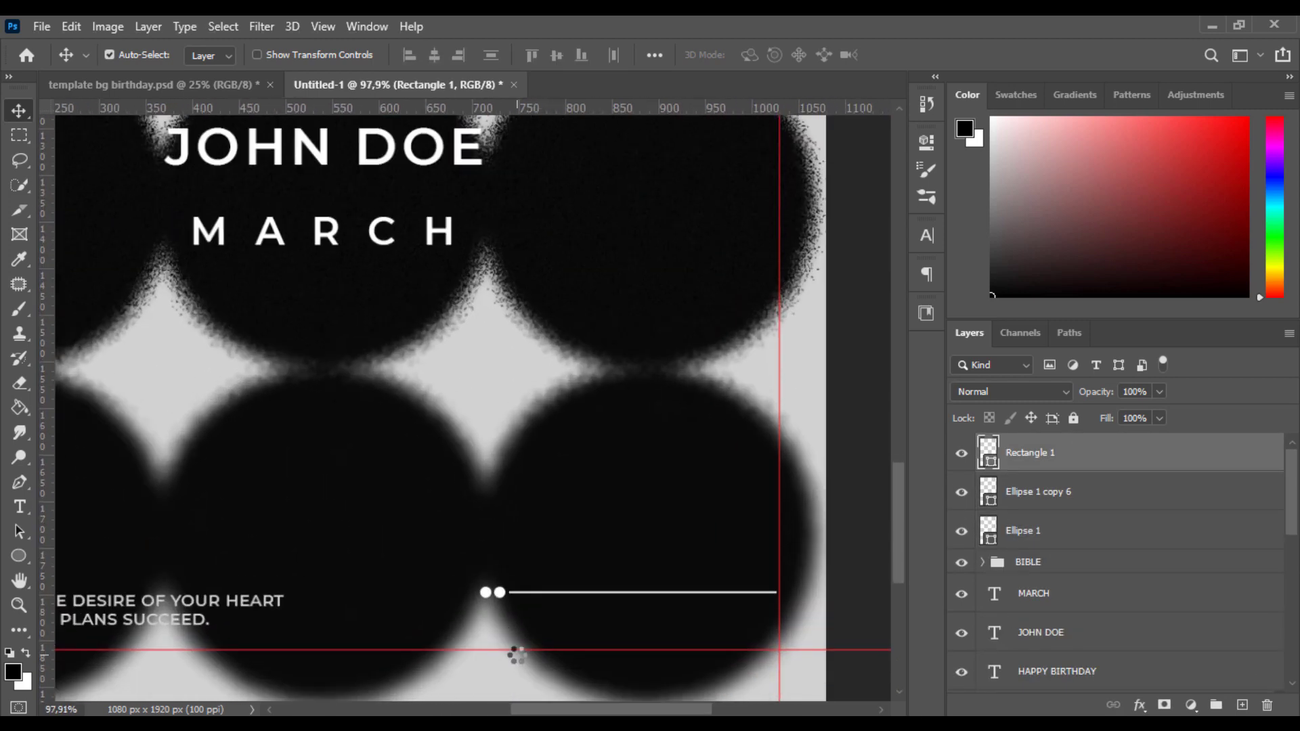
left_click(1064, 530, "shift")
right_click(1063, 531)
left_click(915, 280)
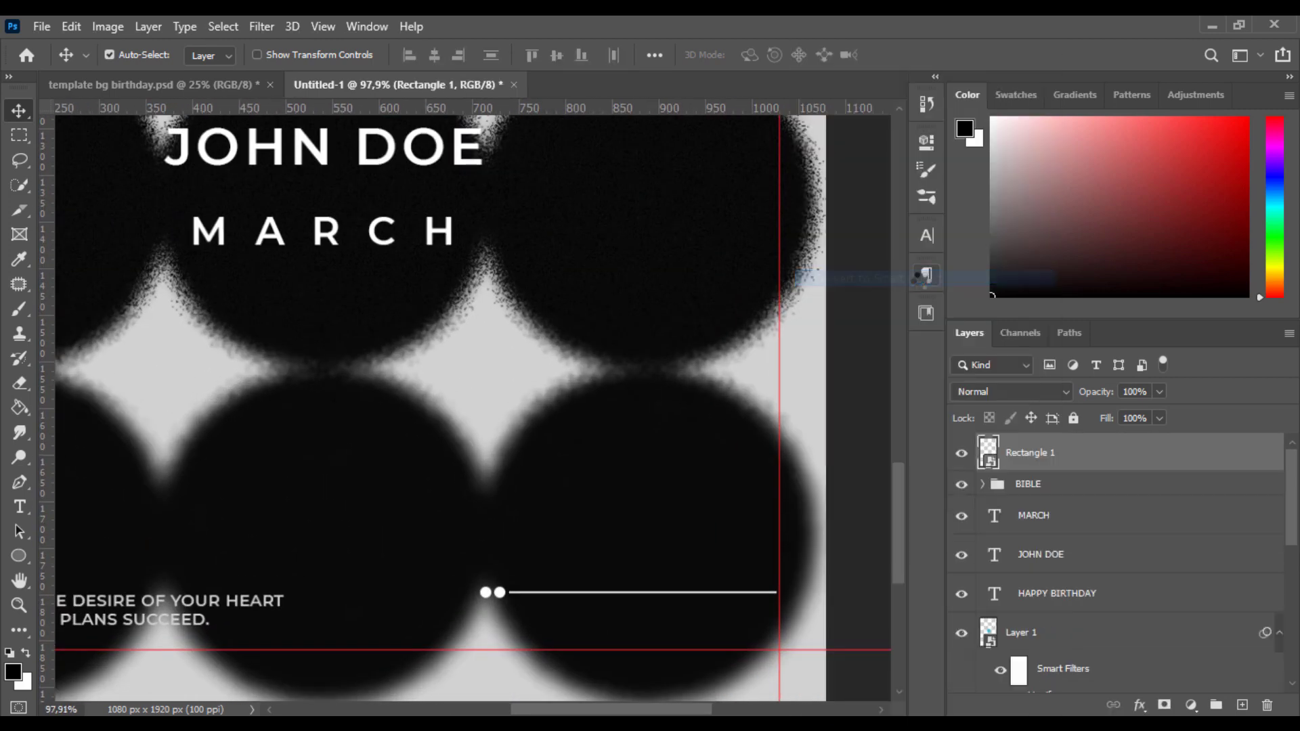
Align the line ornament's top edge with the top of the BIBLE verse group
scroll(605, 611, "down", 5)
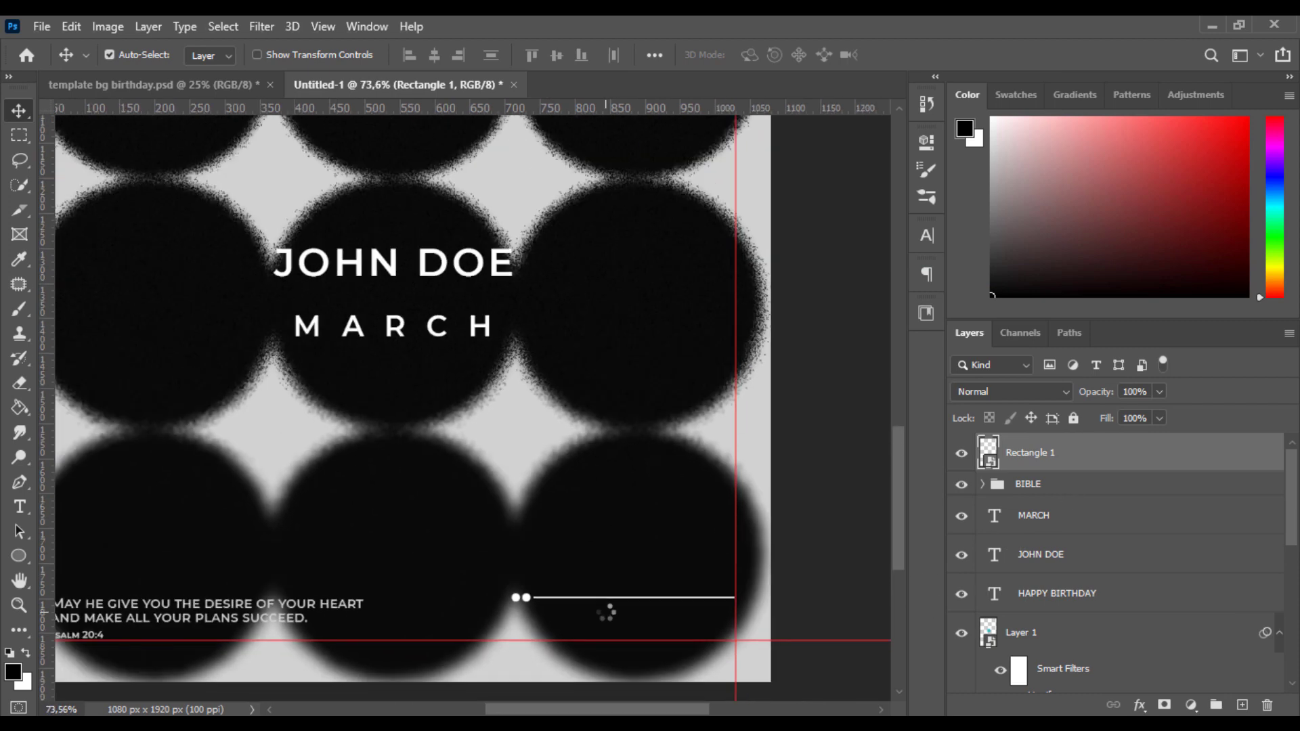
left_click(1034, 484, "shift")
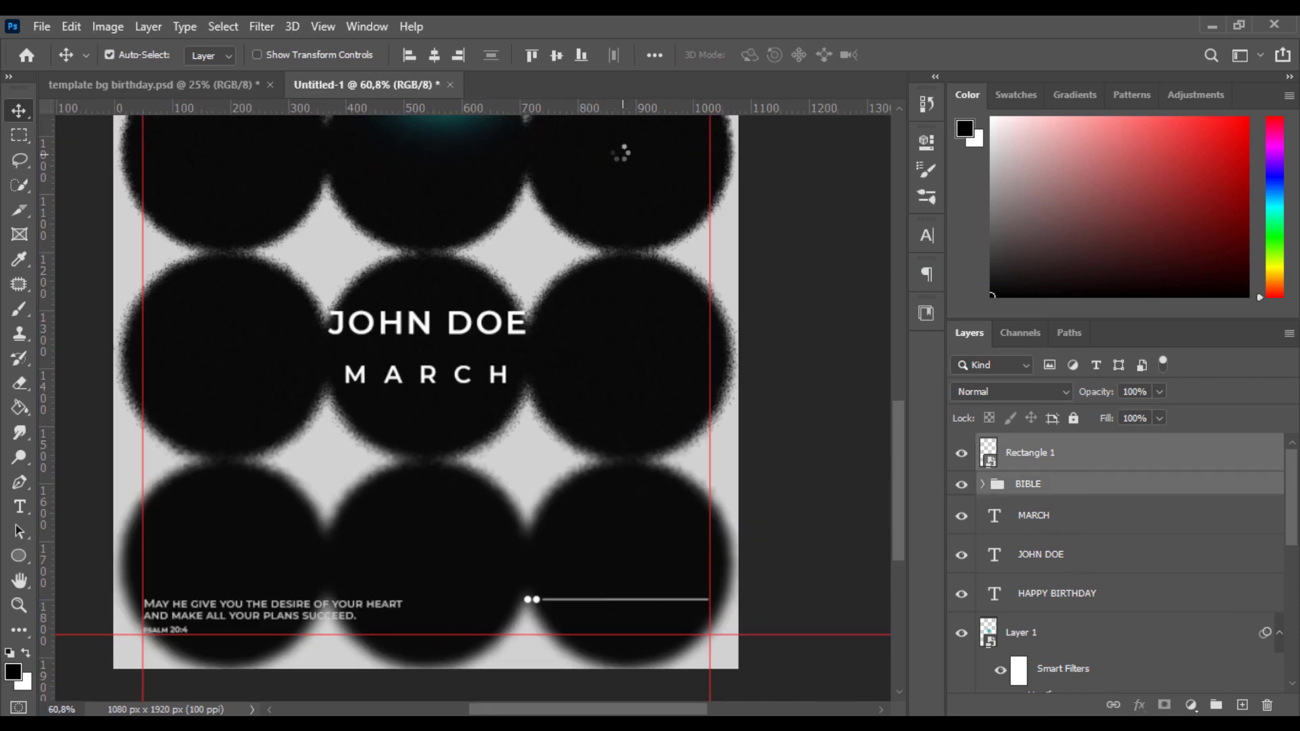
left_click(533, 55)
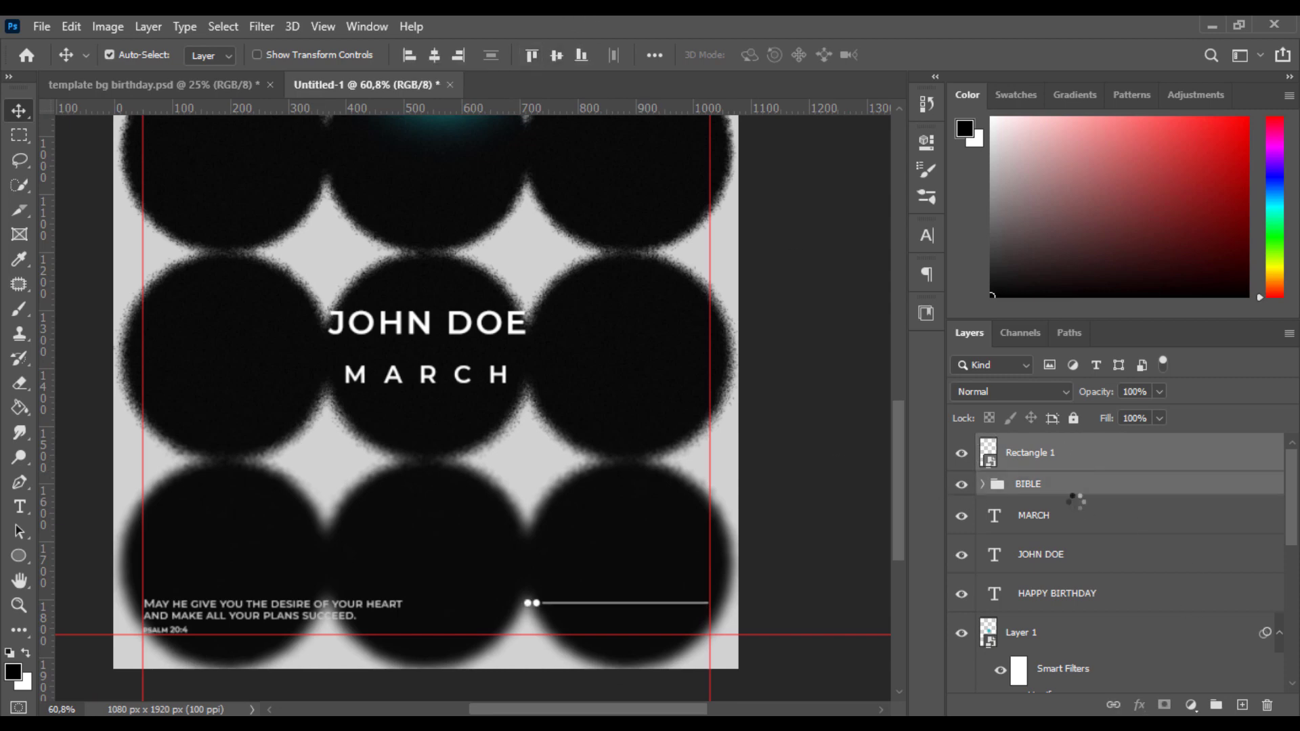
Rename the line ornament's smart object layer to "line-dot"
left_click(1058, 464)
double_click(1029, 452)
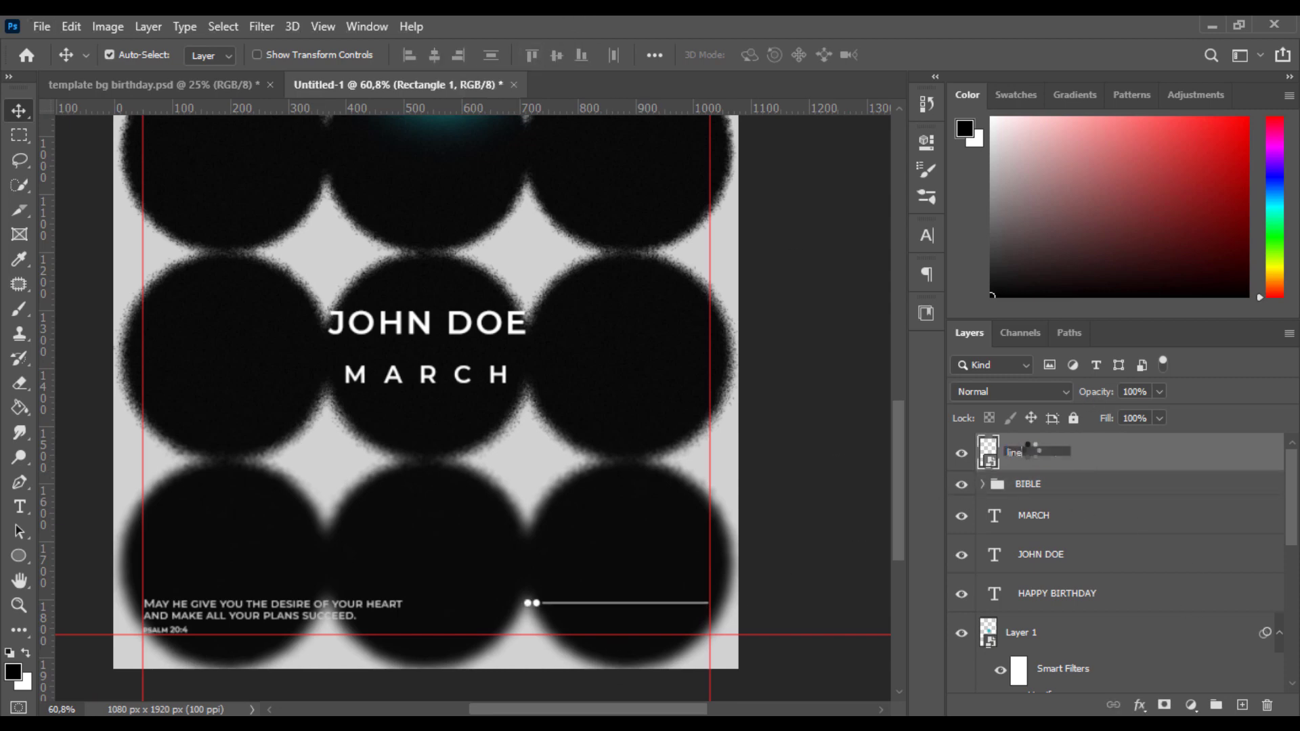
key("Return")
Add the white text "class of 2000" in Montserrat SemiBold, 30 pt, at the line ornament's left end
scroll(571, 621, "up", 3)
key("t")
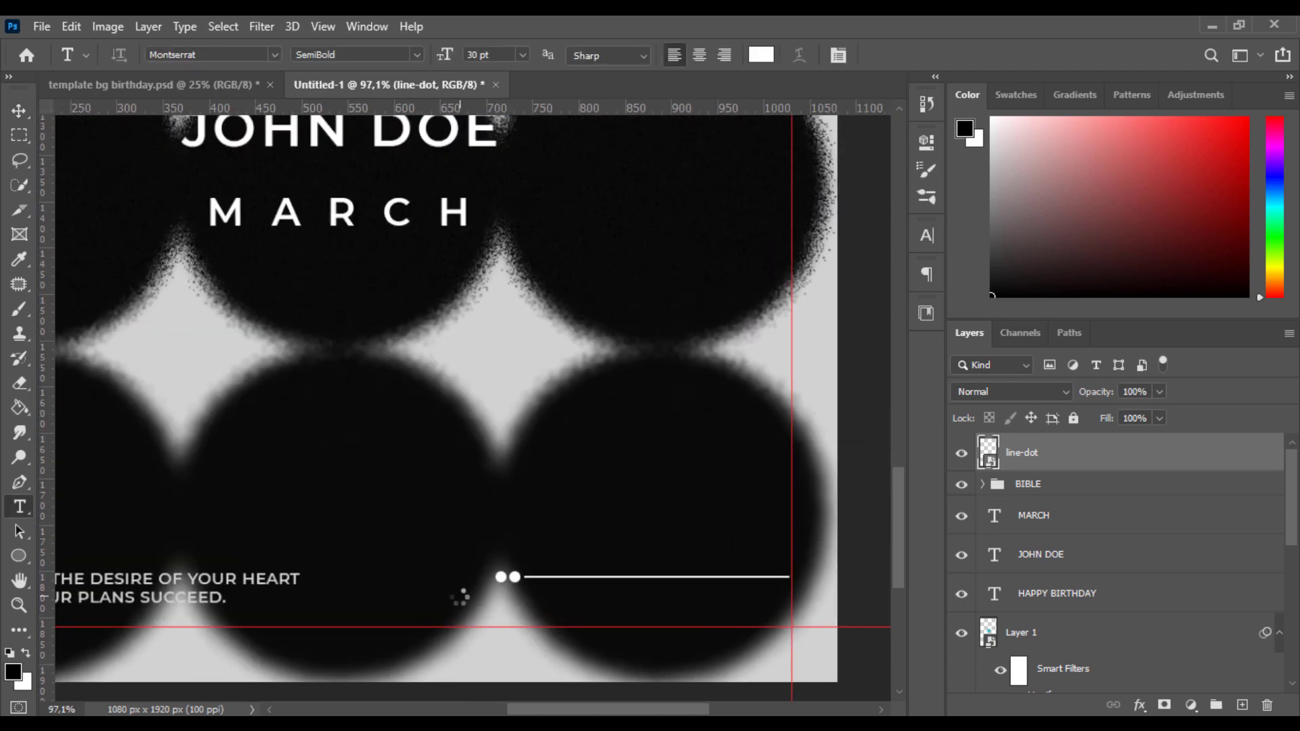
left_click(542, 595)
type("CLASS O")
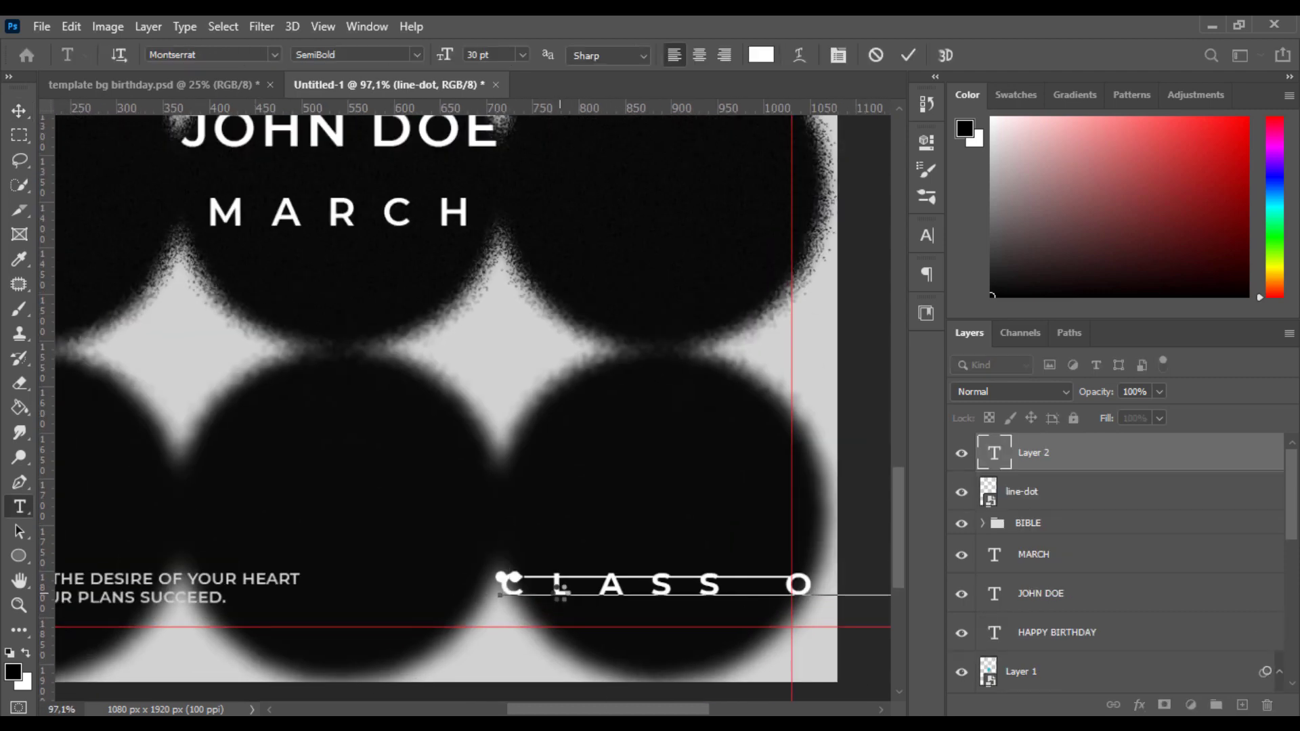
key("ctrl+Return")
Set the tracking of the "class of 2000" text to 0
double_click(986, 453)
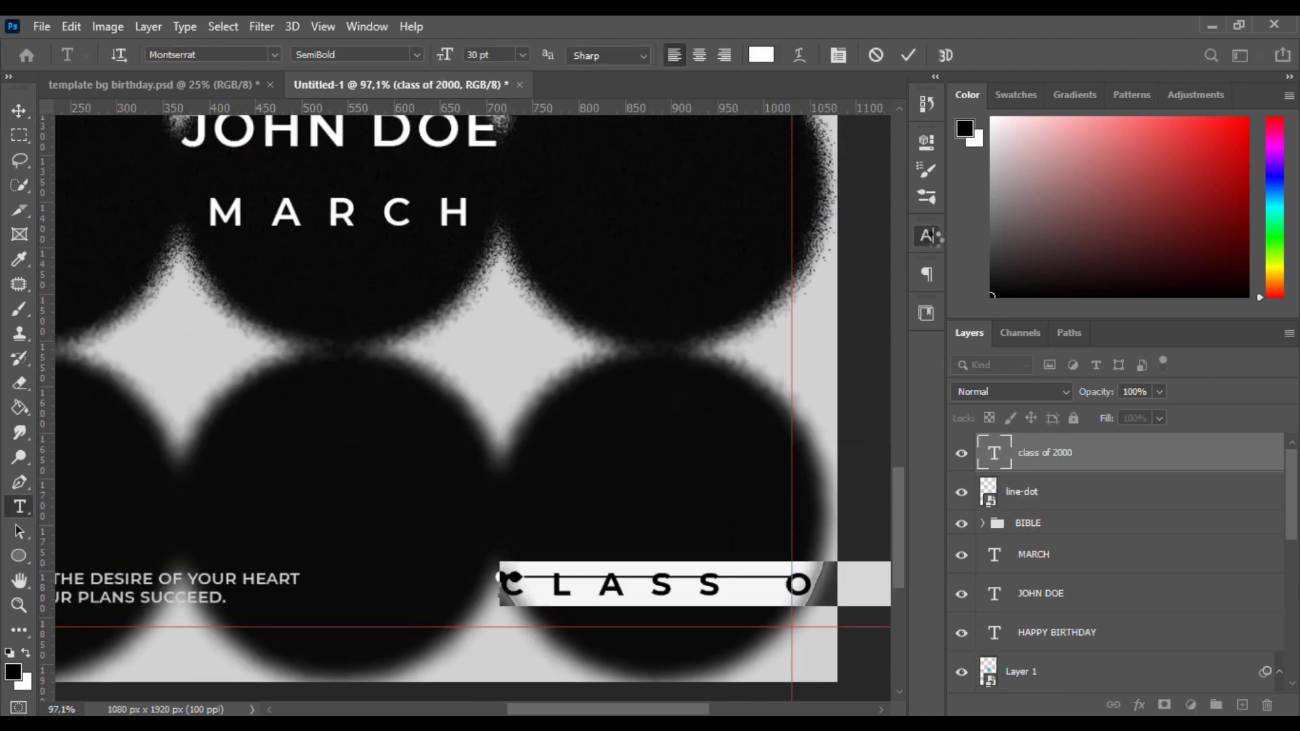
left_click(932, 237)
double_click(860, 303)
type("0")
key("Return")
left_click(909, 54)
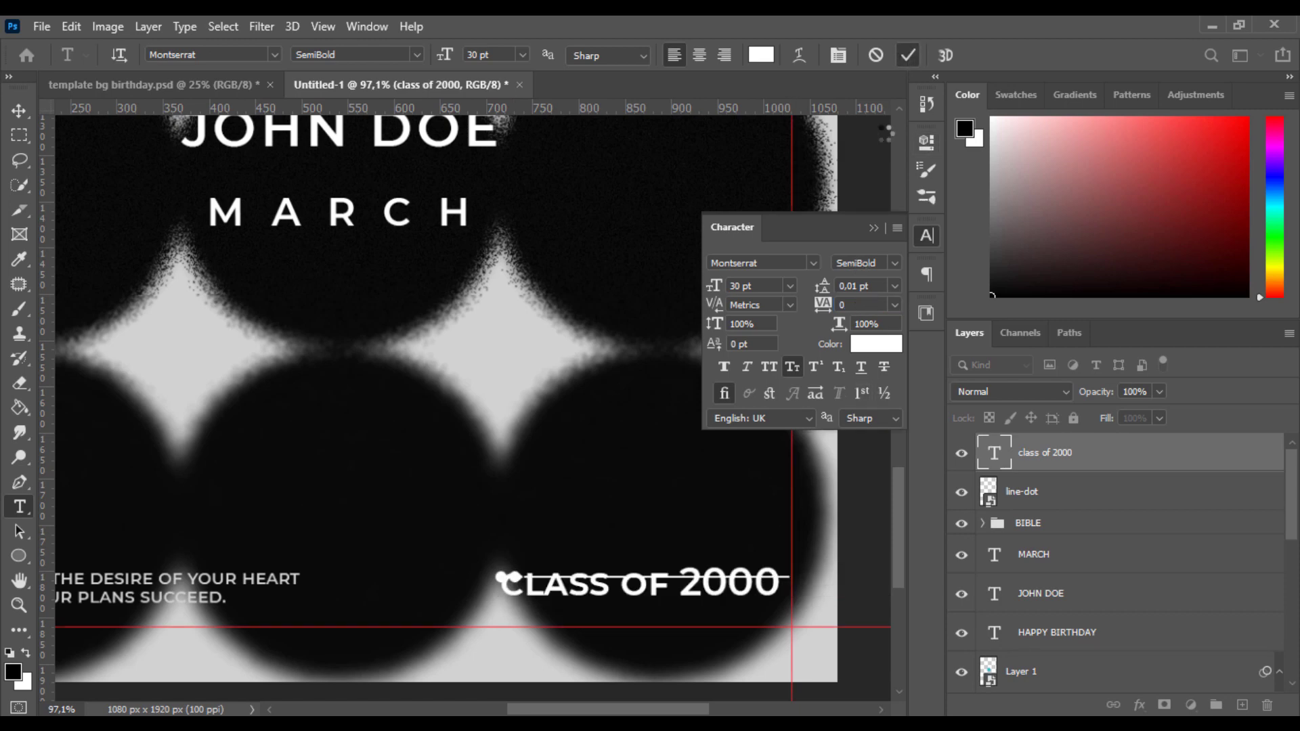
Scale the "class of 2000" text down to about 15.61 pt and place it just below the line ornament
key("v")
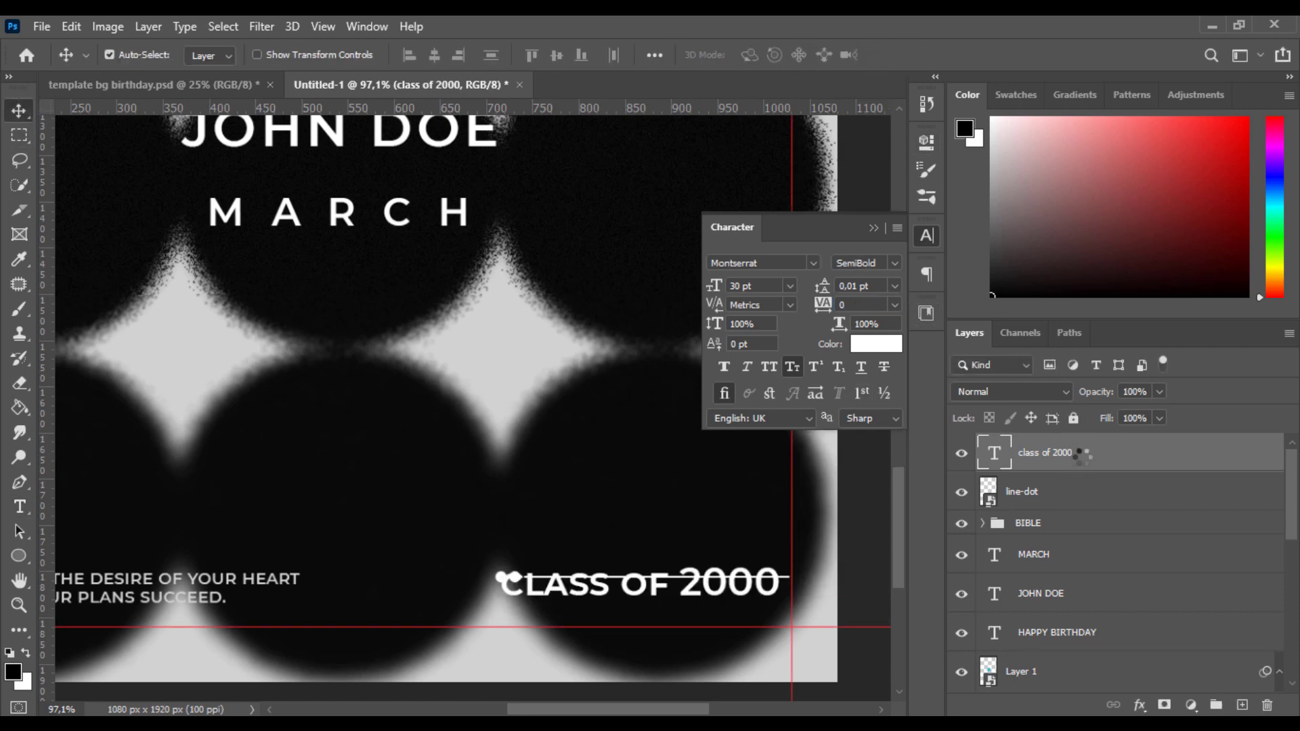
left_click(926, 235)
key("ctrl+t")
left_click_drag(784, 581, 647, 597)
left_click(942, 55)
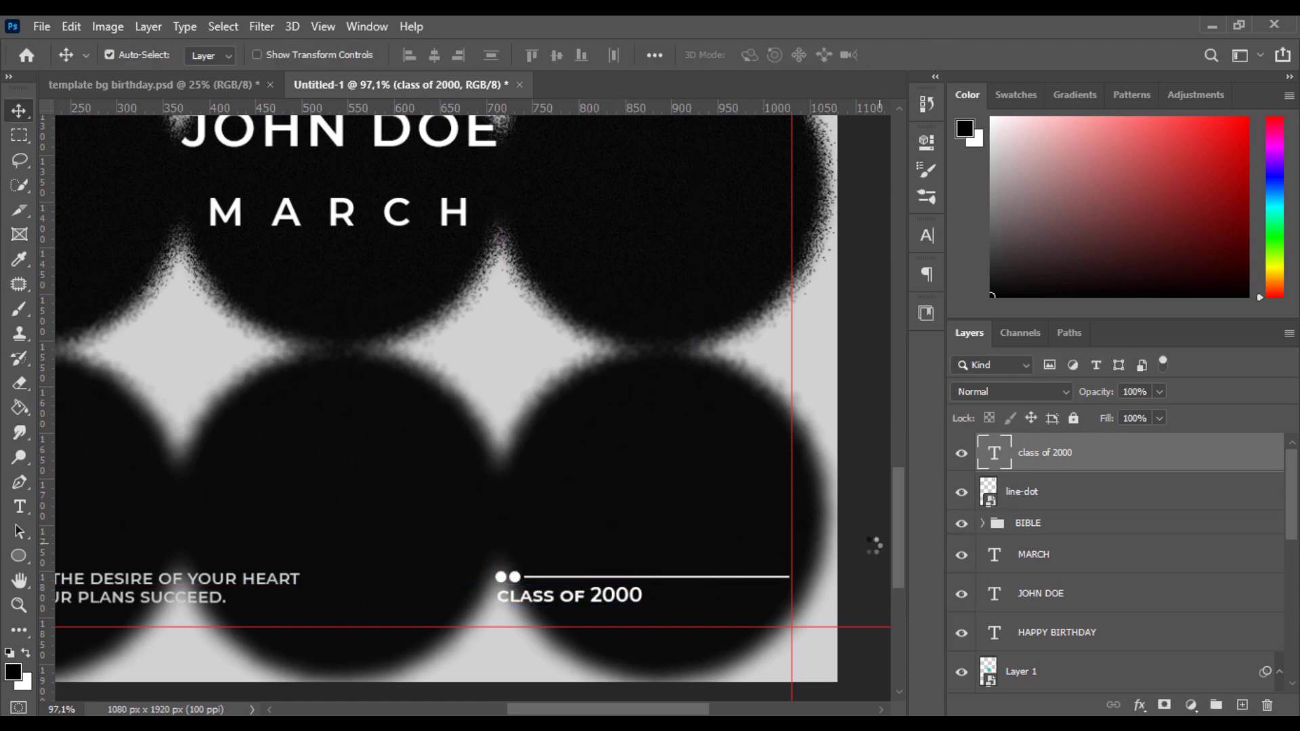
Set the "class of 2000" tracking to 40 and align the text's left edge with the line-dot ornament
double_click(995, 452)
left_click(926, 235)
left_click_drag(823, 303, 822, 302)
left_click(908, 55)
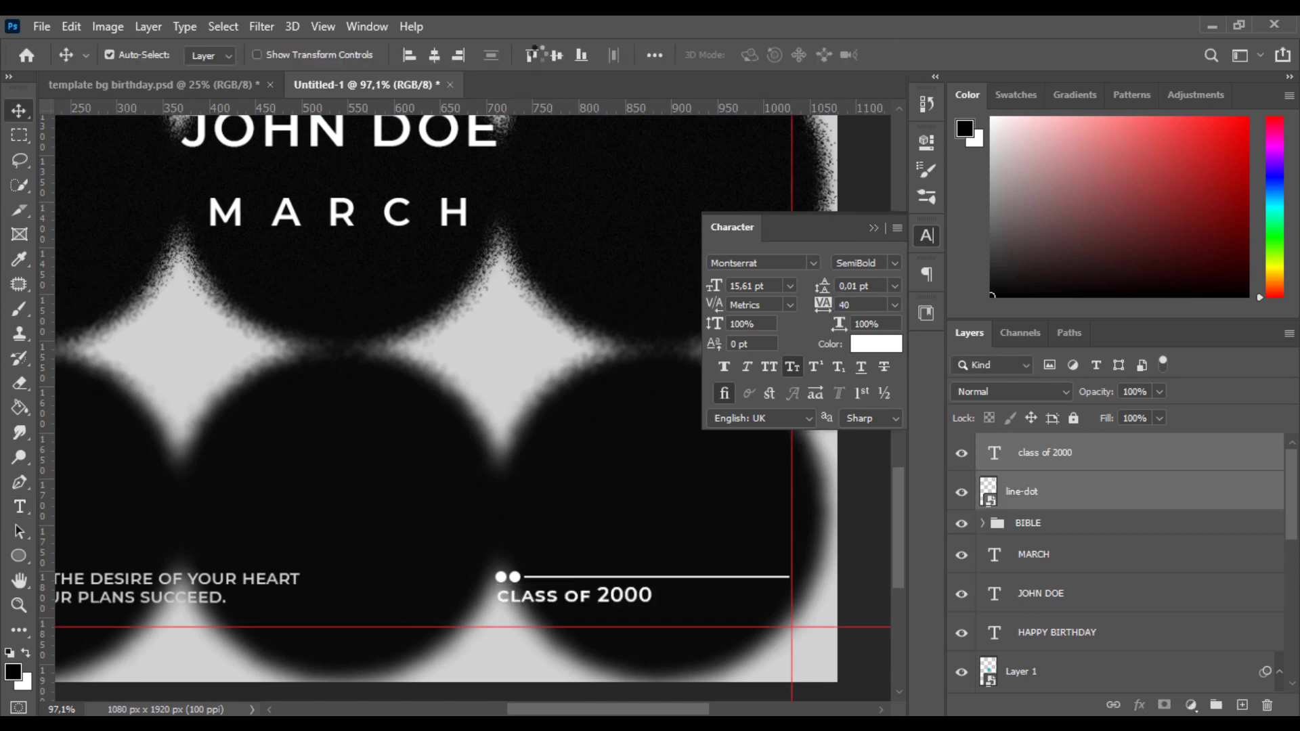
left_click(927, 235)
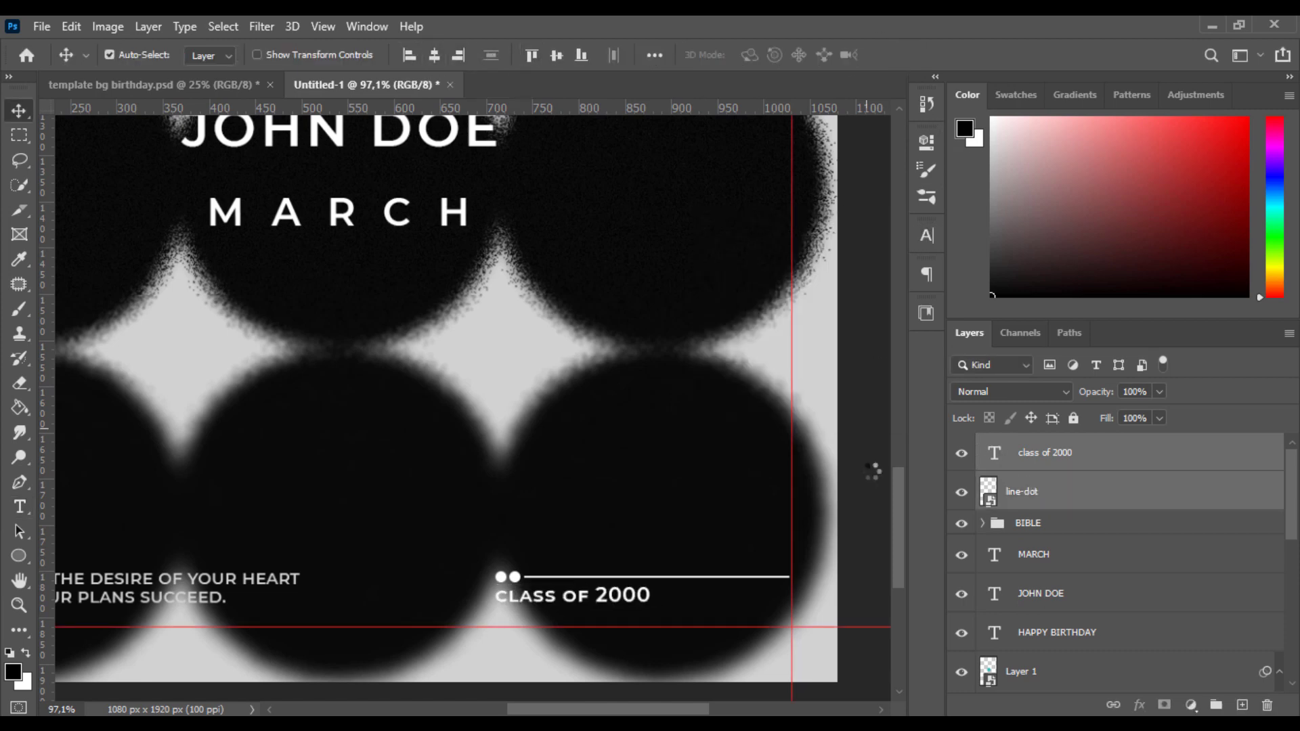
Set the font size of the "class of 2000" text to 14 pt
double_click(994, 452)
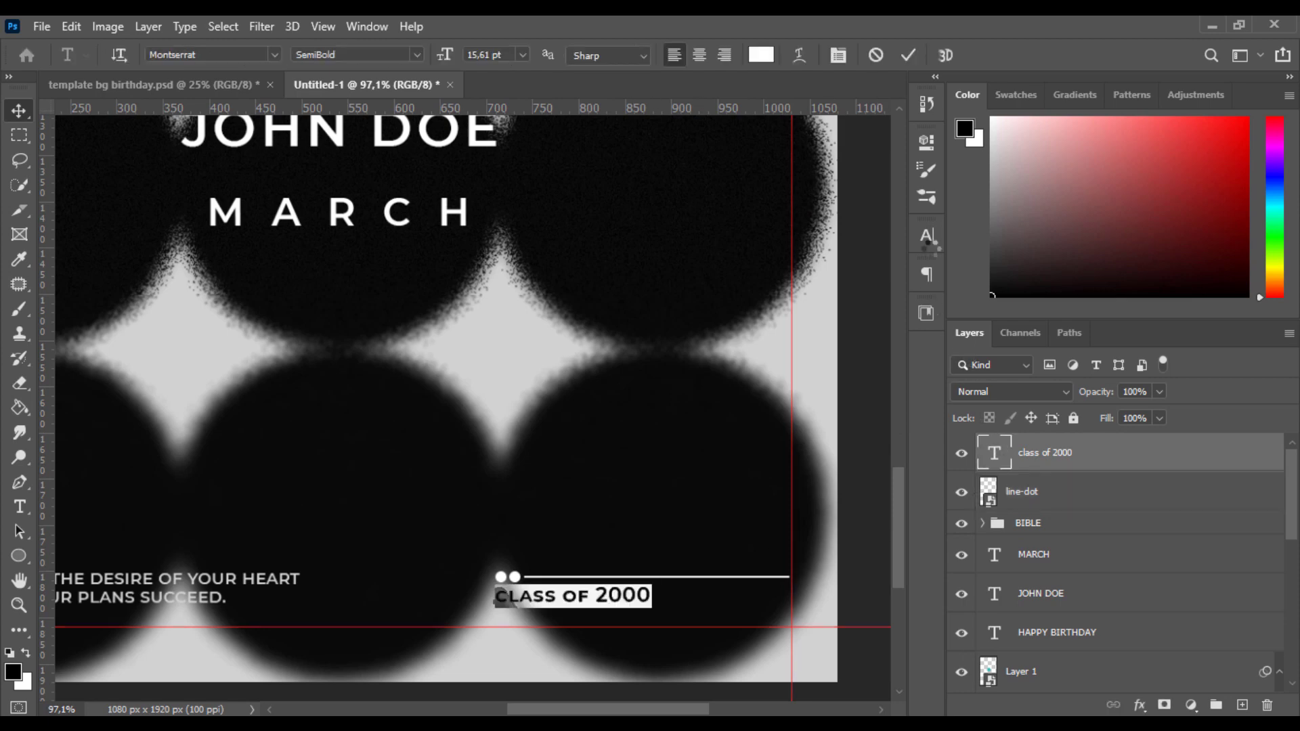
left_click(927, 235)
left_click_drag(725, 278, 665, 282)
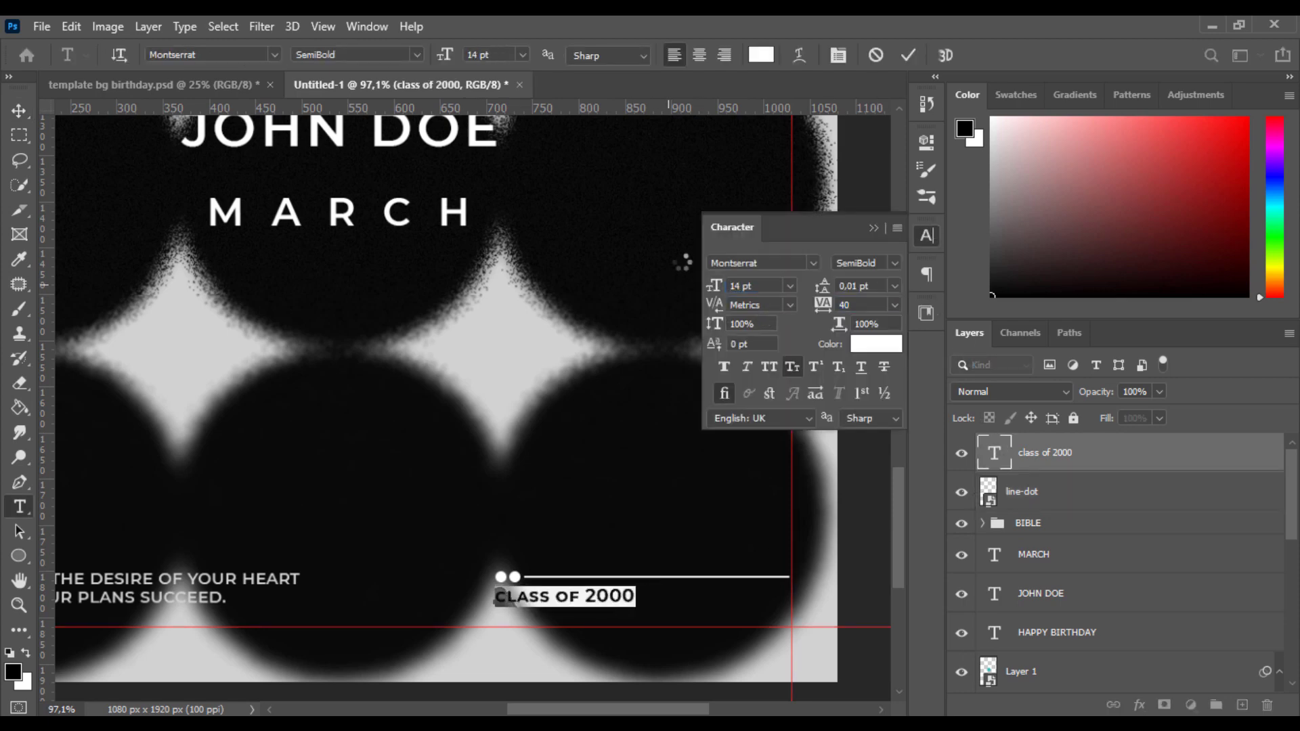
left_click(908, 55)
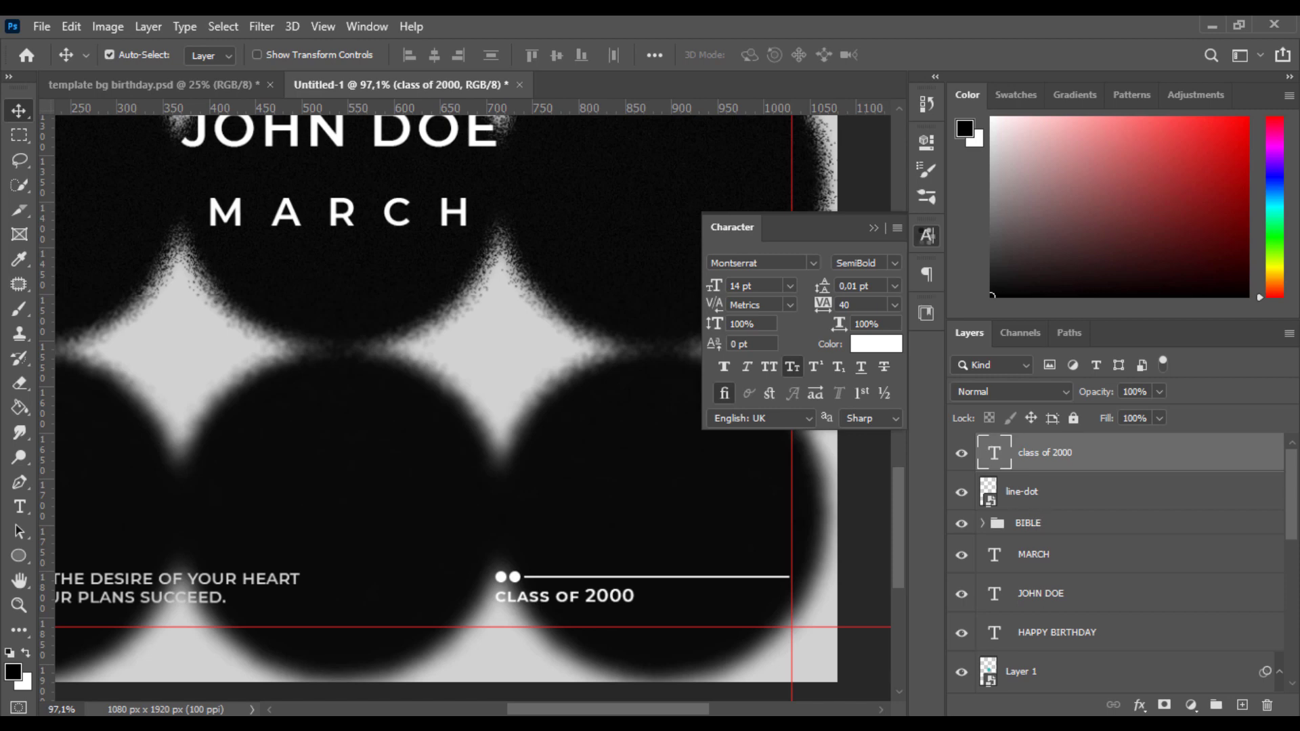
left_click(926, 235)
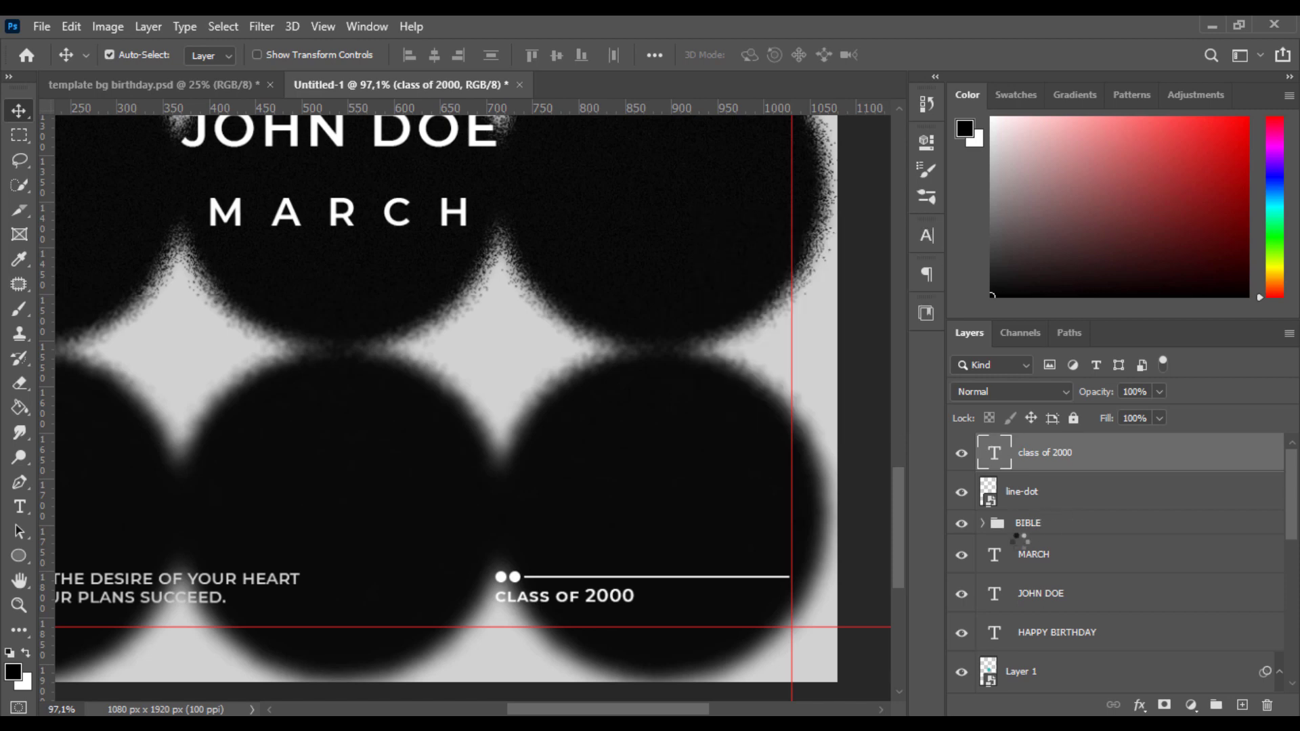
Nudge the "class of 2000" text slightly further down from the line ornament
key("ctrl+0")
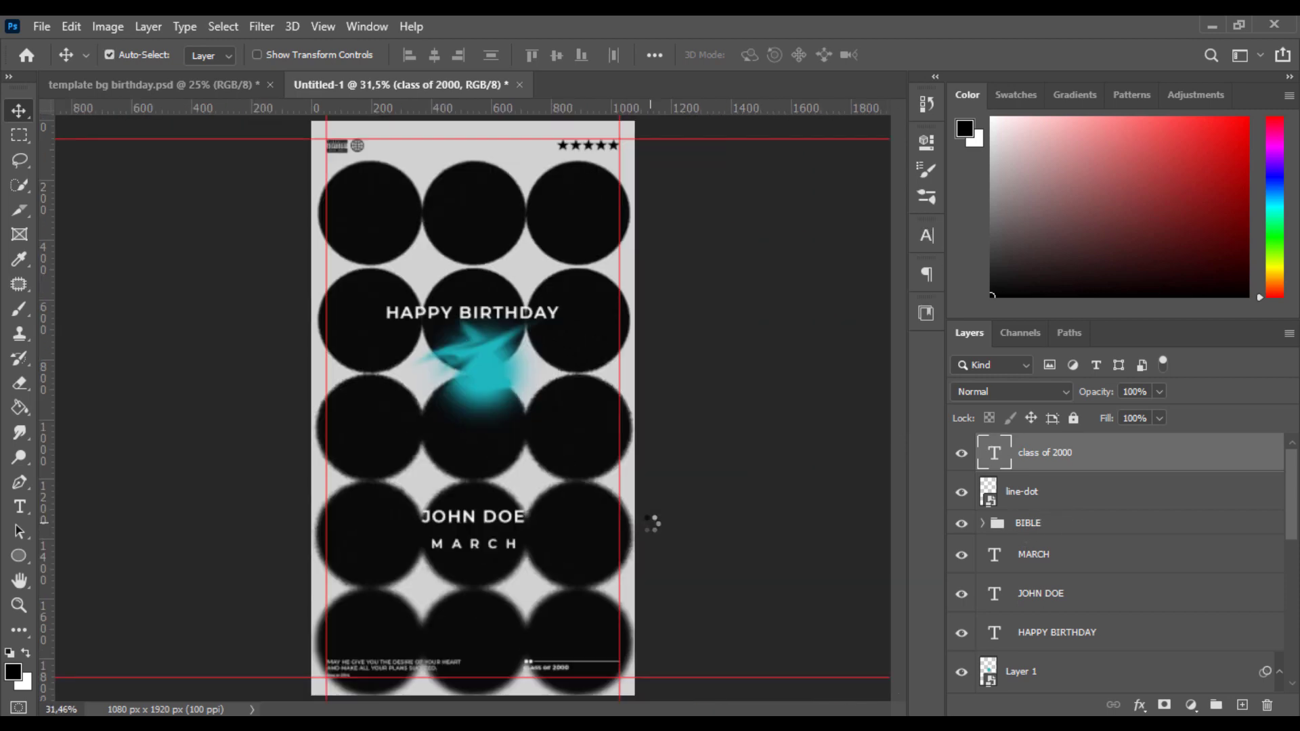
key("Down")
key("Down")
key("Down")
scroll(474, 343, "down", 1)
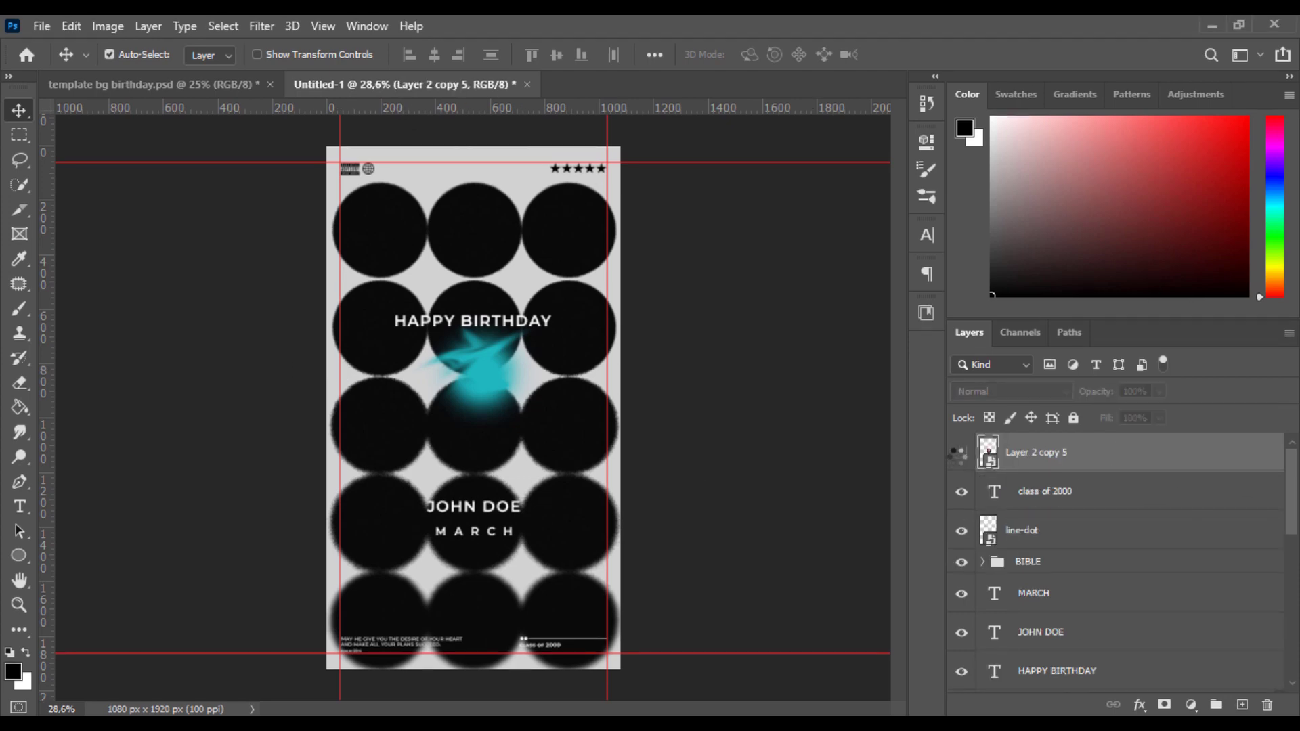
Show the portrait photo layer and add a Black & White adjustment layer above it
left_click(962, 454)
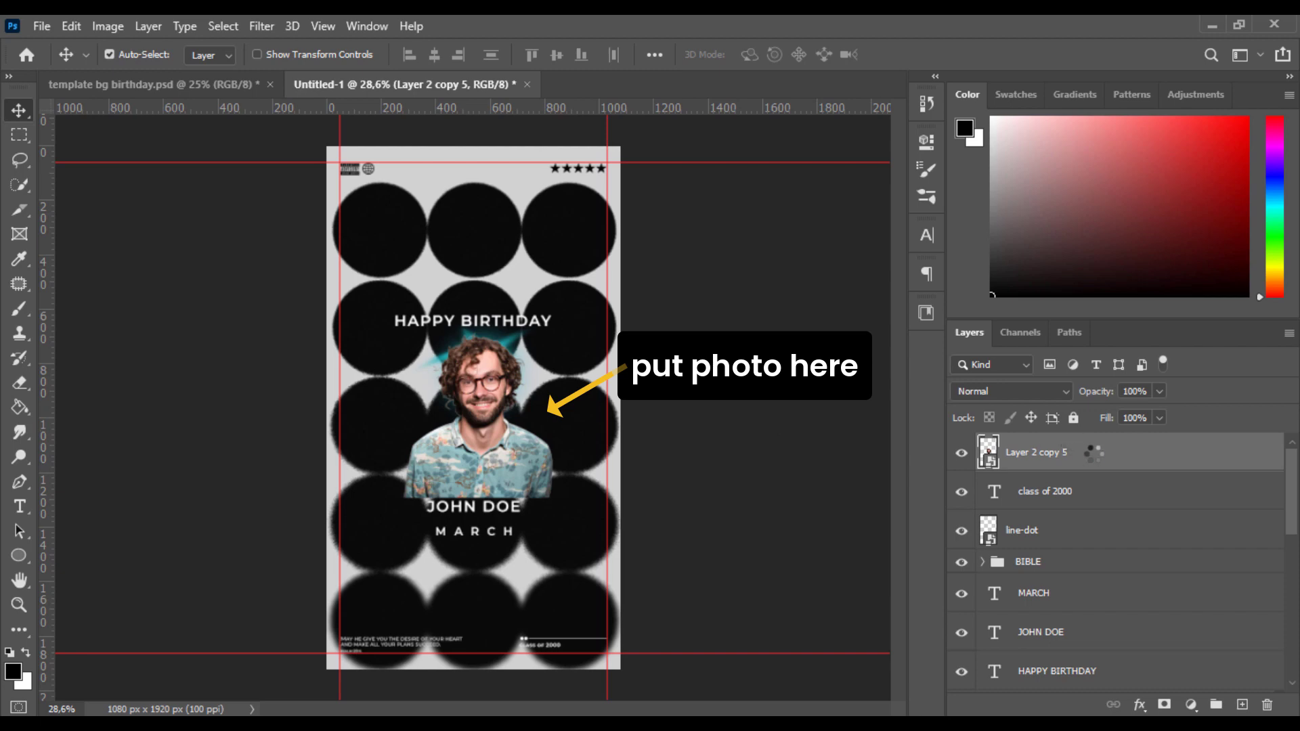
left_click(1191, 704)
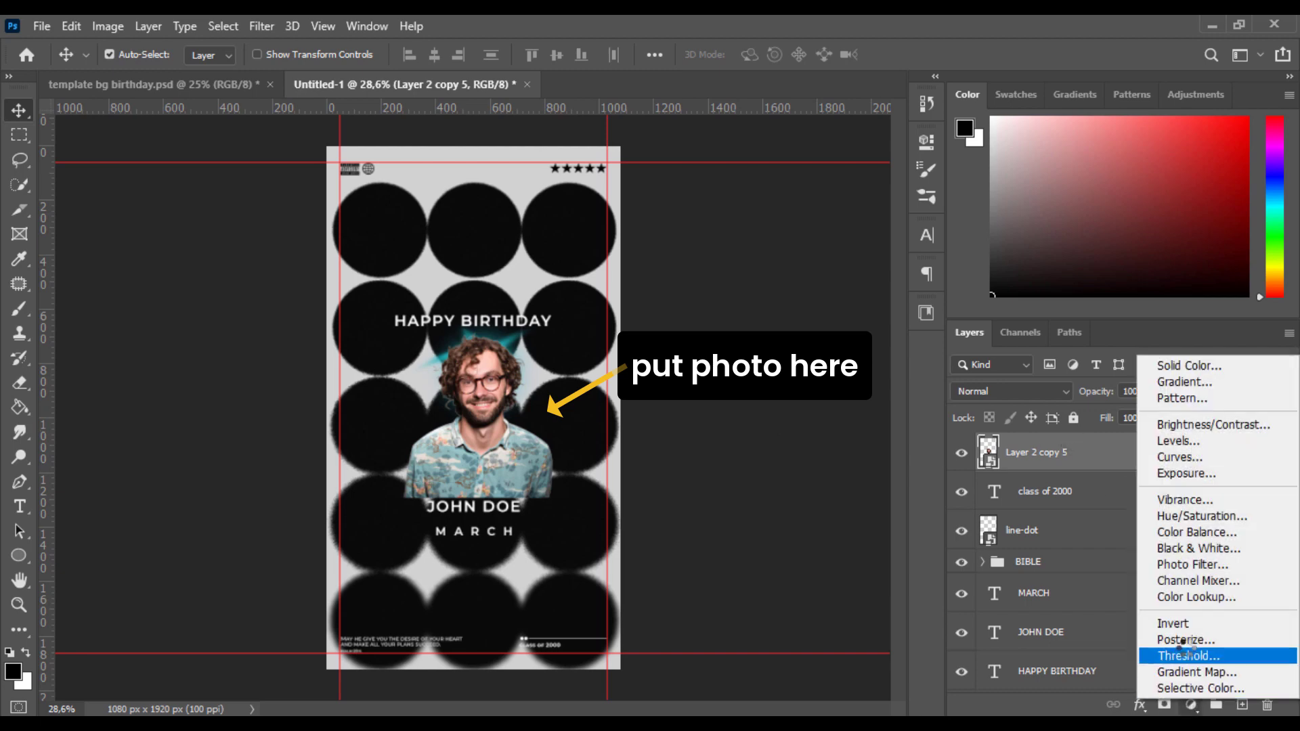
left_click(1161, 579)
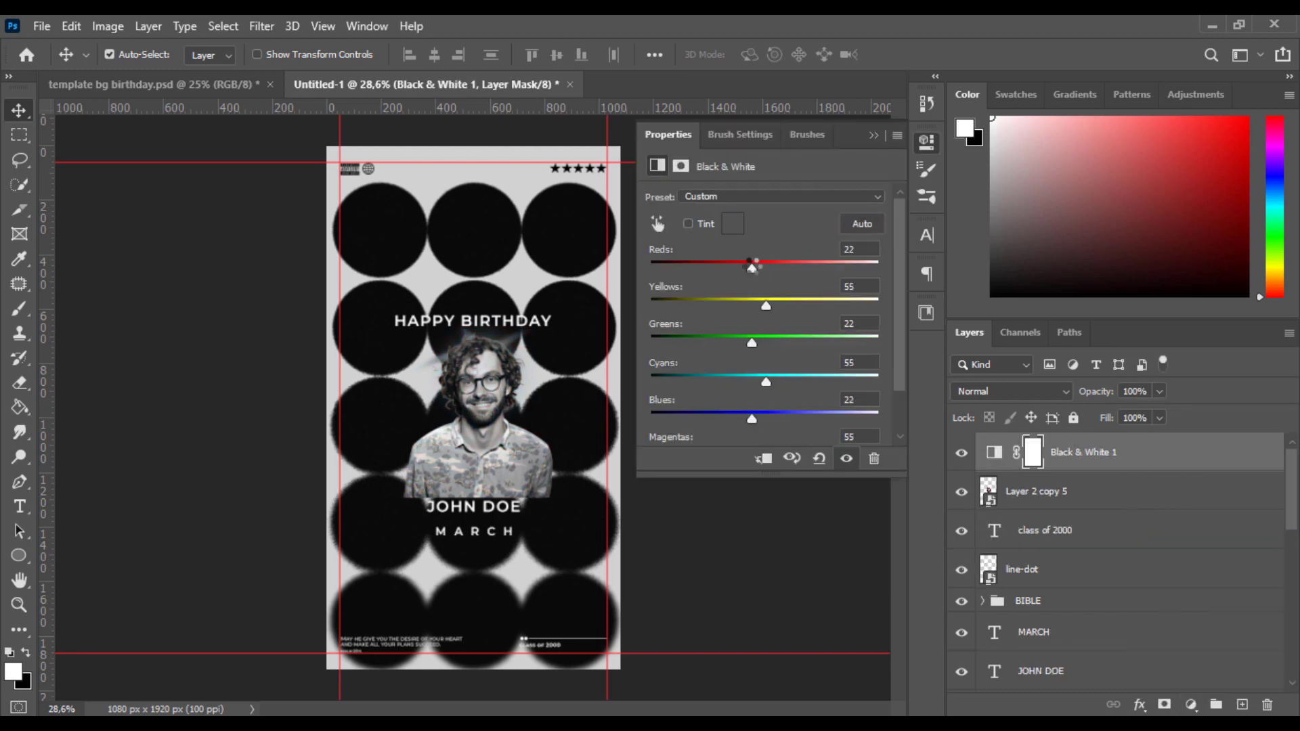
Set the Black & White values to Reds -8, Greens 2, Cyans 58 and Blues 31, and clip the adjustment to the portrait
left_click_drag(754, 264, 740, 266)
left_click_drag(753, 417, 768, 381)
left_click(764, 456)
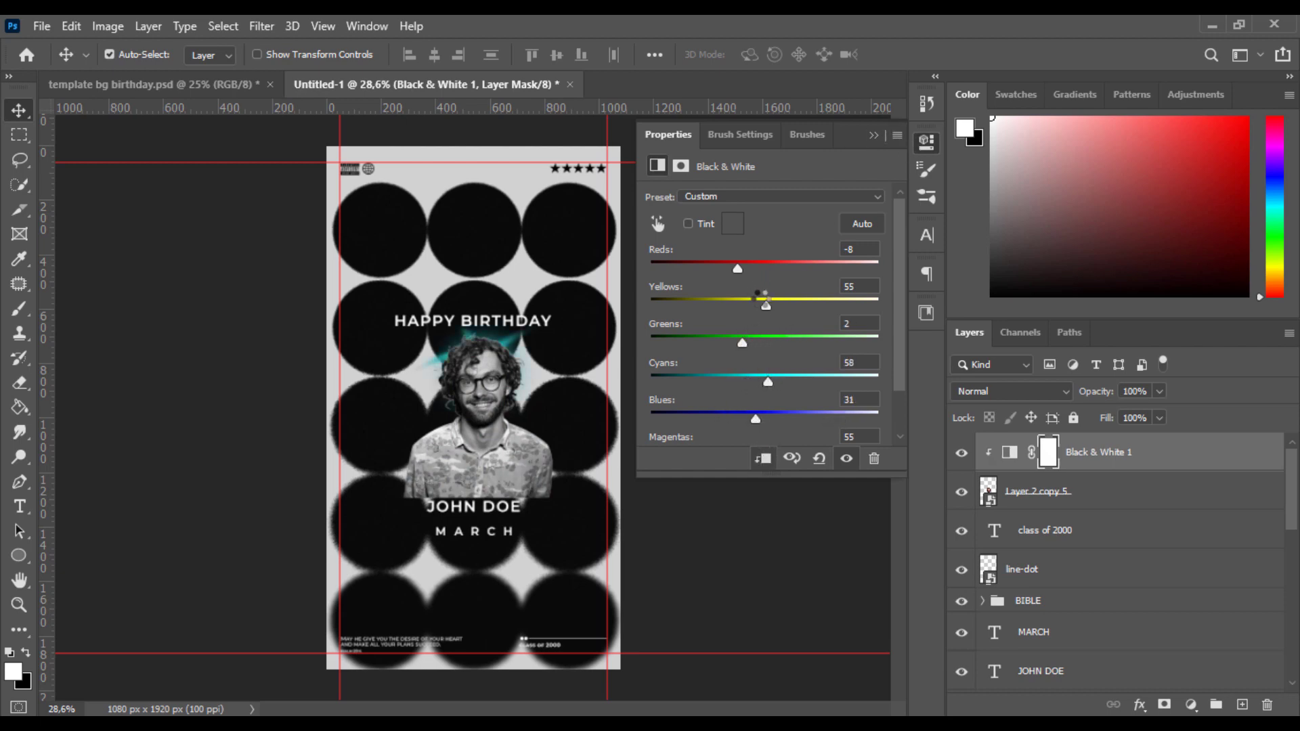
left_click(753, 421)
Scale the portrait photo down slightly above the name and center it horizontally on the canvas
left_click(1107, 489)
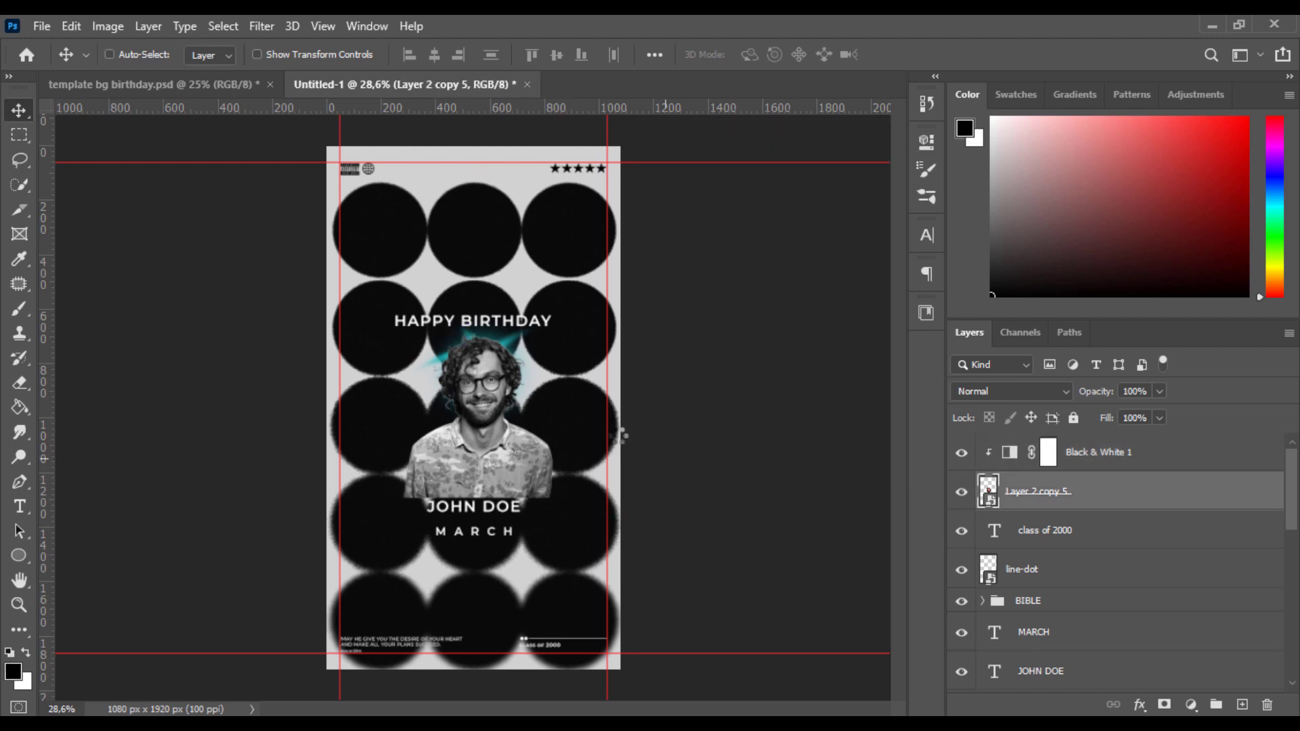
key("ctrl+t")
left_click_drag(566, 415, 522, 439)
key("Return")
key("ctrl+a")
left_click(435, 54)
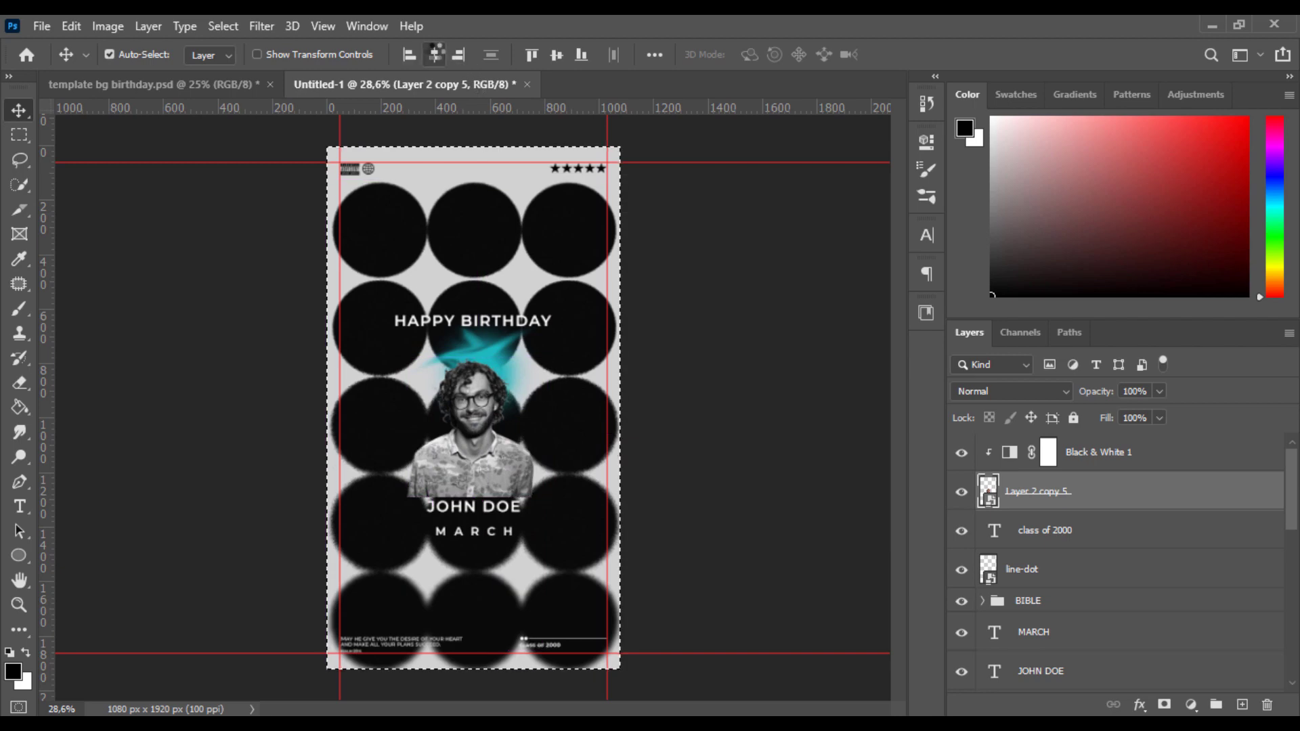
Add a layer mask to the portrait photo and try the KYLE charcoal brushes from the Dry Media Brushes set
left_click(1164, 704)
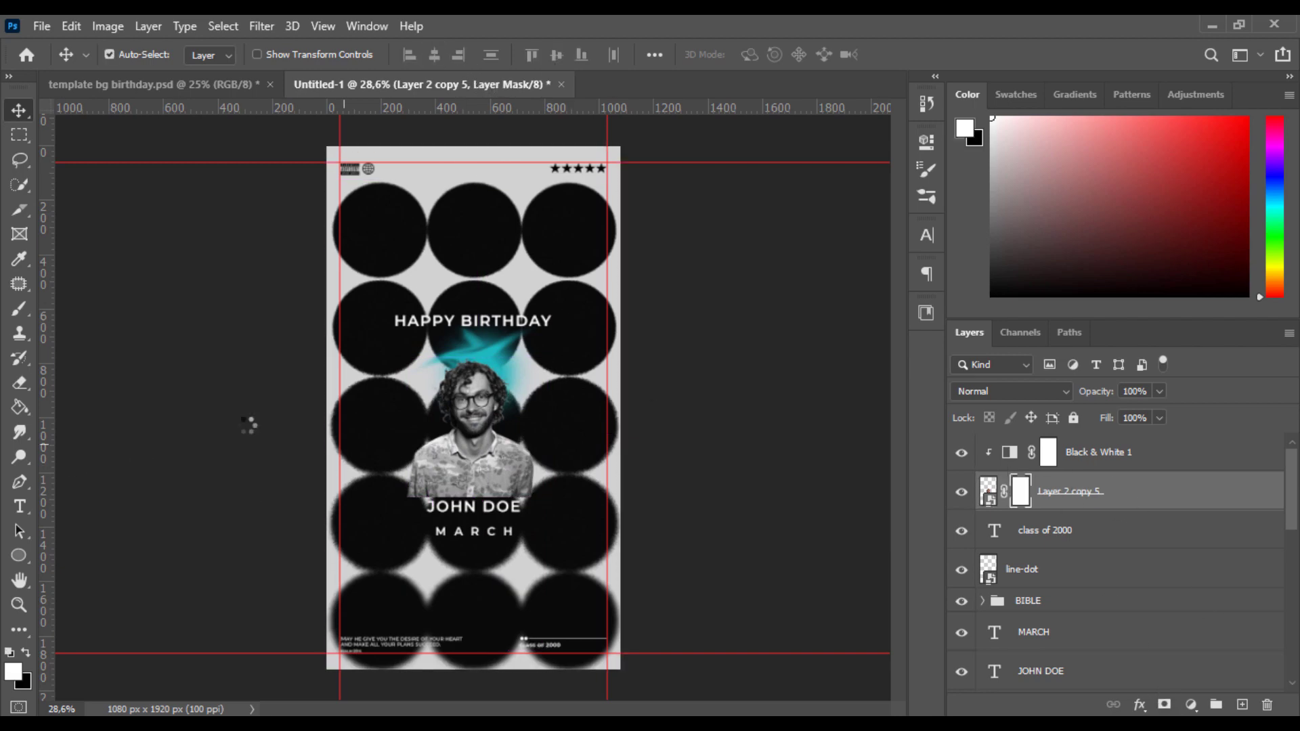
key("b")
right_click(616, 318)
left_click(645, 514)
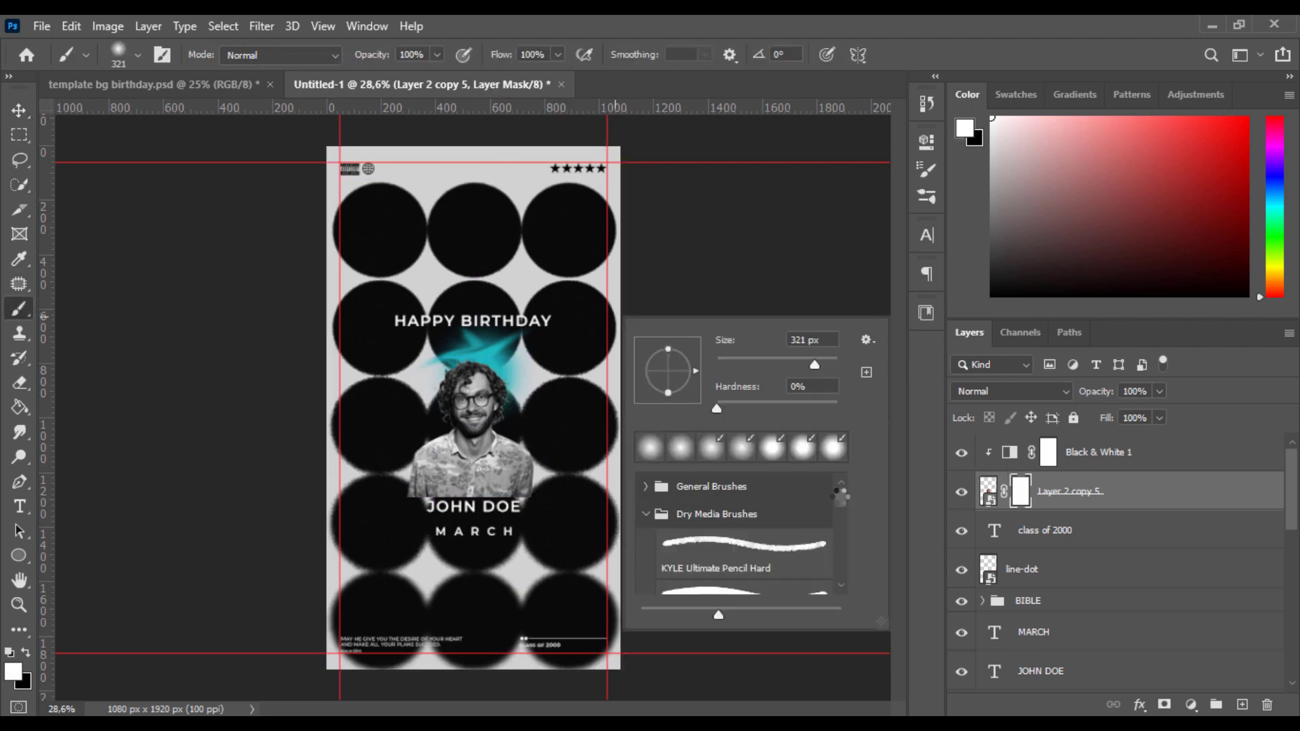
scroll(738, 535, "down", 3)
left_click(745, 508)
left_click_drag(757, 364, 789, 366)
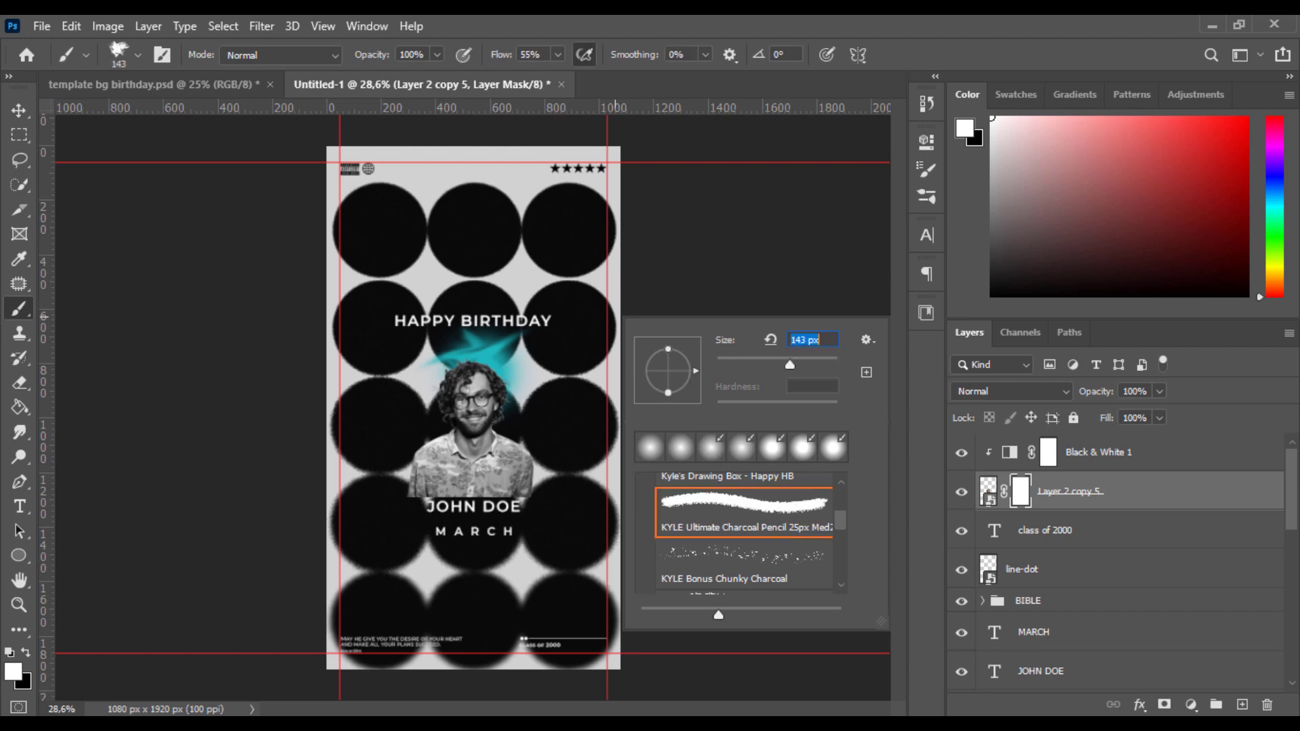
scroll(745, 556, "down", 2)
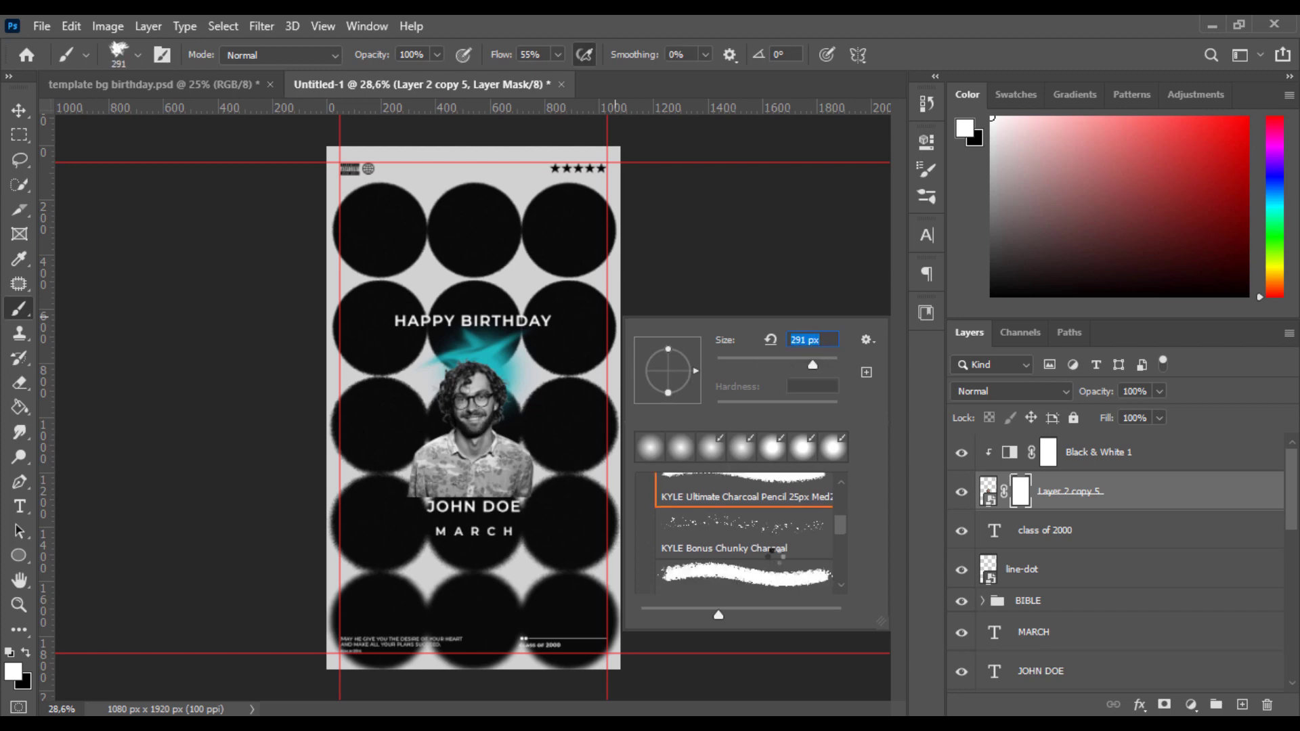
left_click(745, 562)
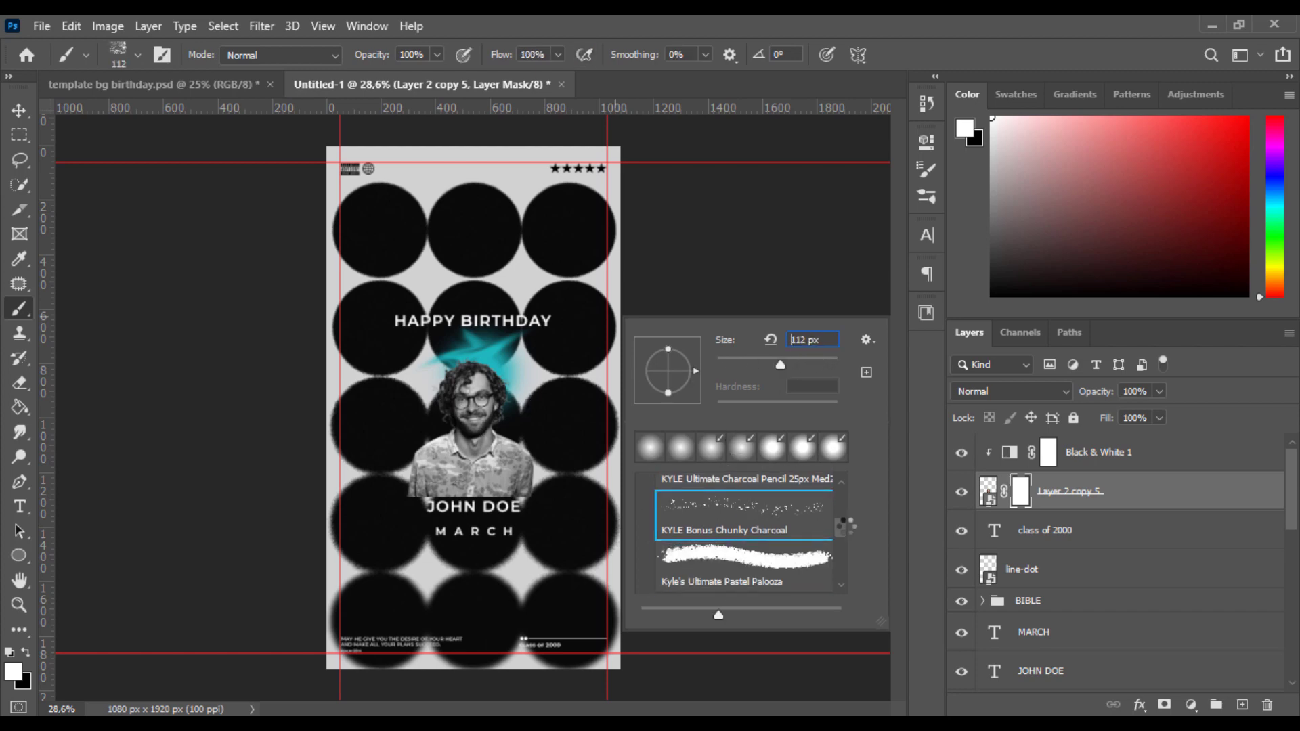
mouse_move(846, 526)
left_mouse_down()
mouse_move(847, 502)
mouse_move(848, 532)
mouse_move(843, 518)
left_mouse_up()
left_click(812, 518)
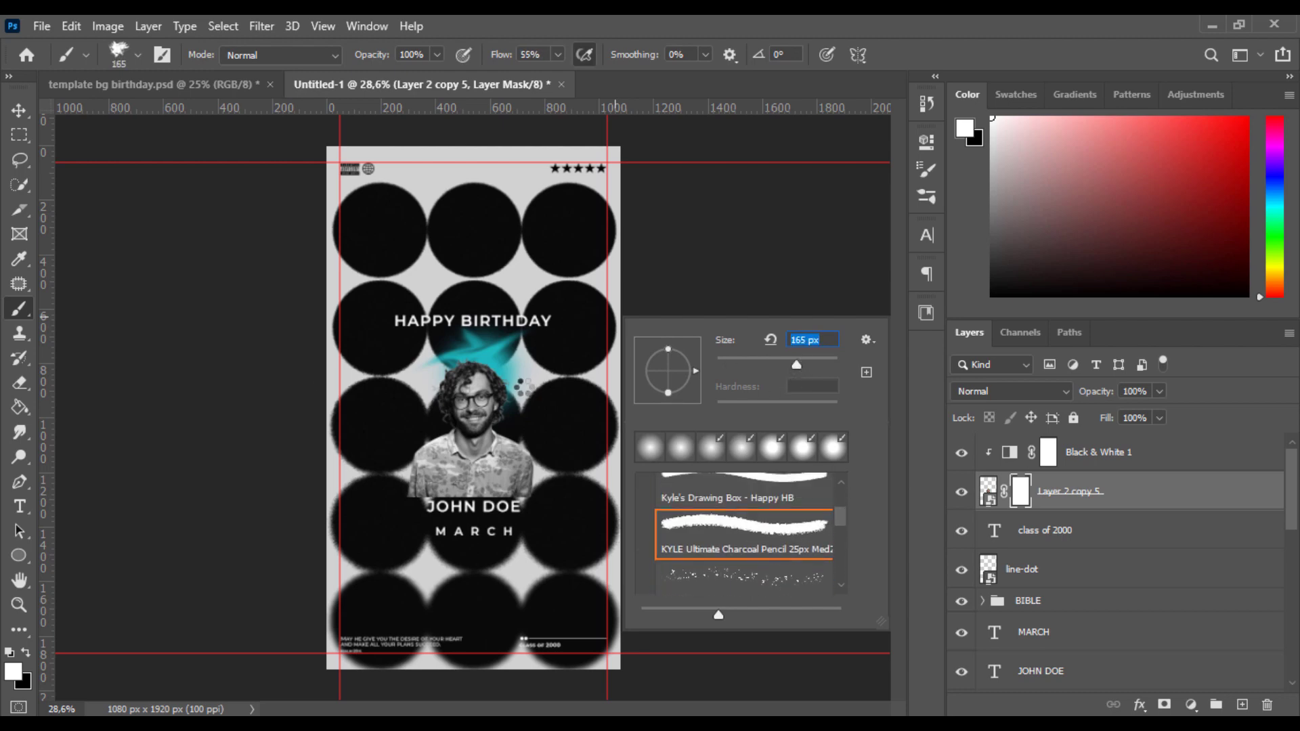
Pick the KYLE Ultimate Pencil Hard brush and set its size to 334 px
left_click(728, 499)
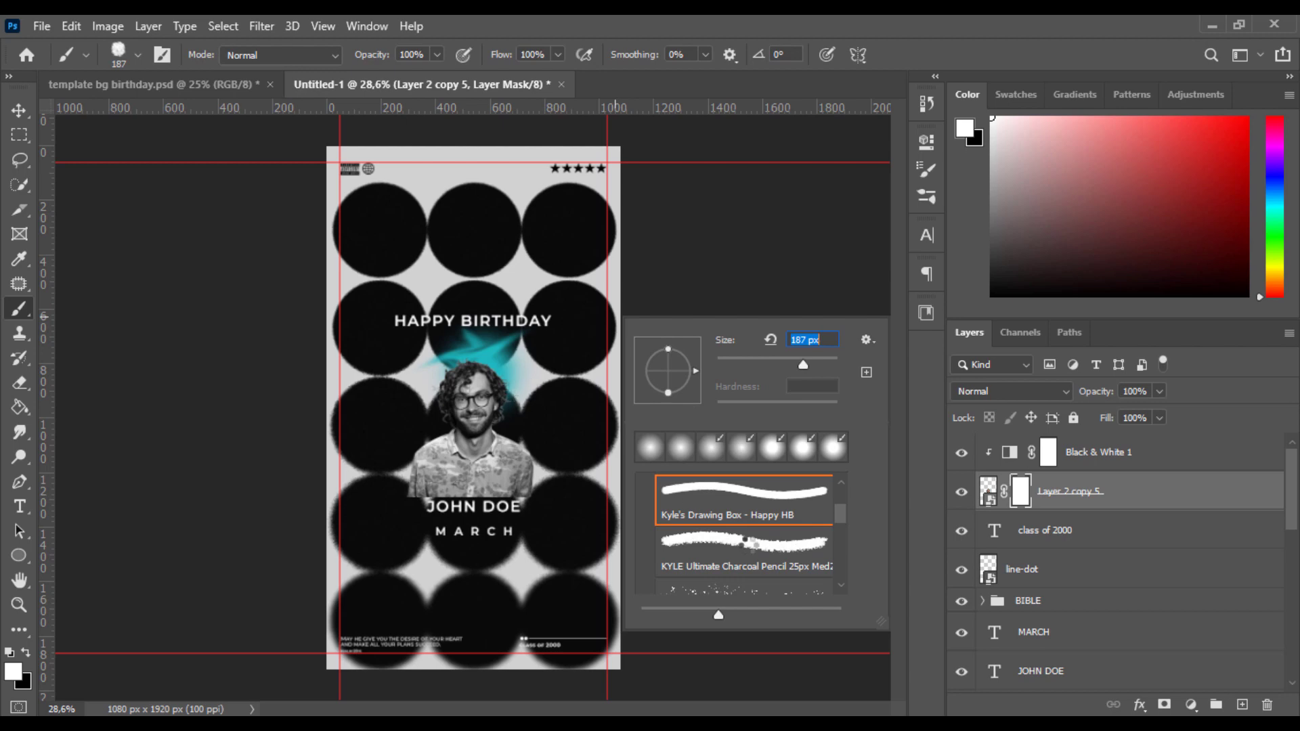
scroll(745, 540, "up", 1)
left_click(744, 499)
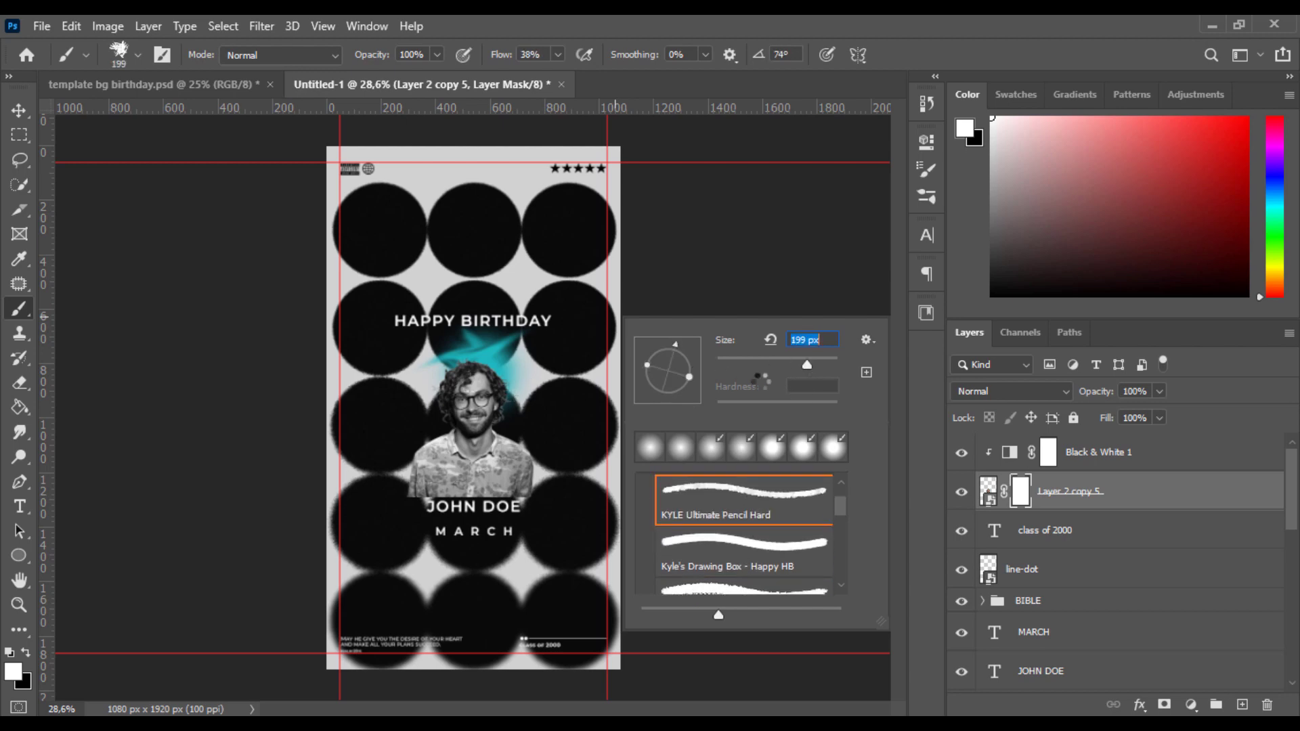
type("334")
key("Return")
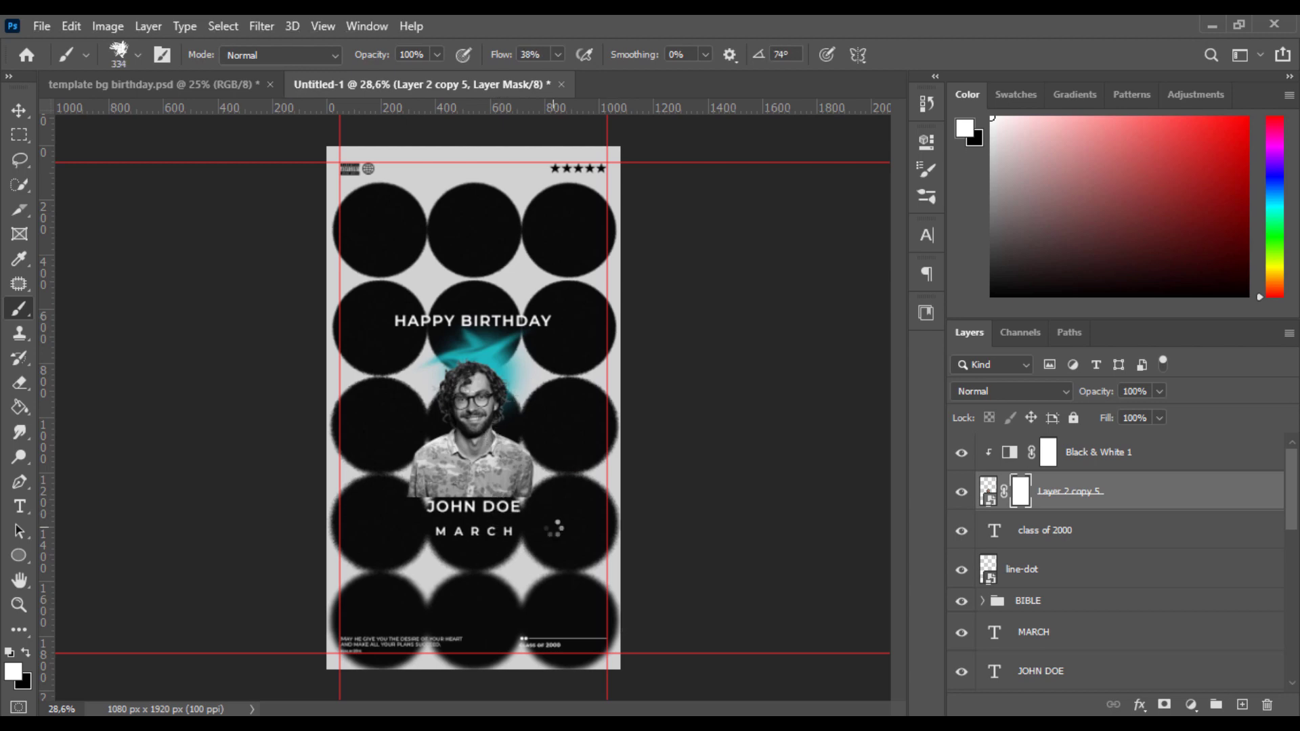
Paint black on the portrait's layer mask to hide its lower edge above the name with a rough brushed border
scroll(447, 508, "up", 2)
left_click(26, 652)
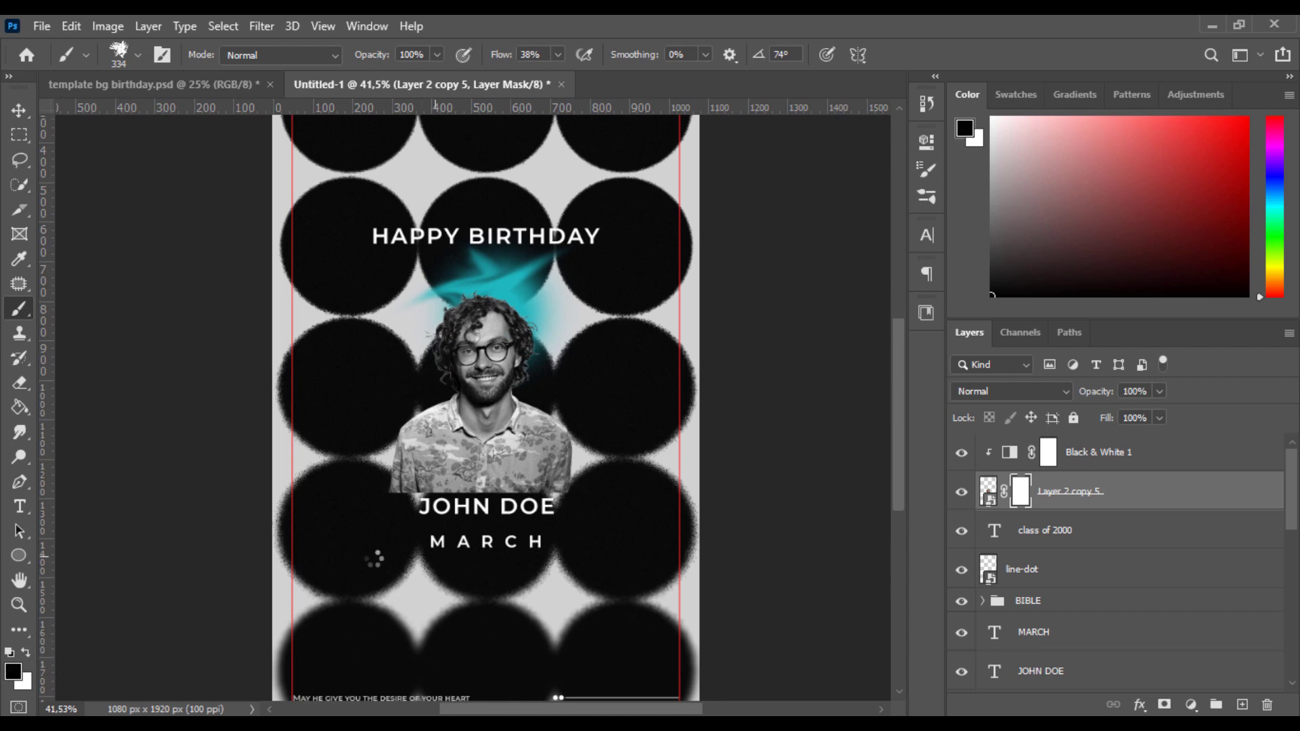
left_click_drag(374, 559, 492, 505)
left_click_drag(498, 54, 575, 68)
left_click_drag(595, 508, 563, 506)
left_click_drag(563, 506, 328, 507)
key("x")
key("x")
key("v")
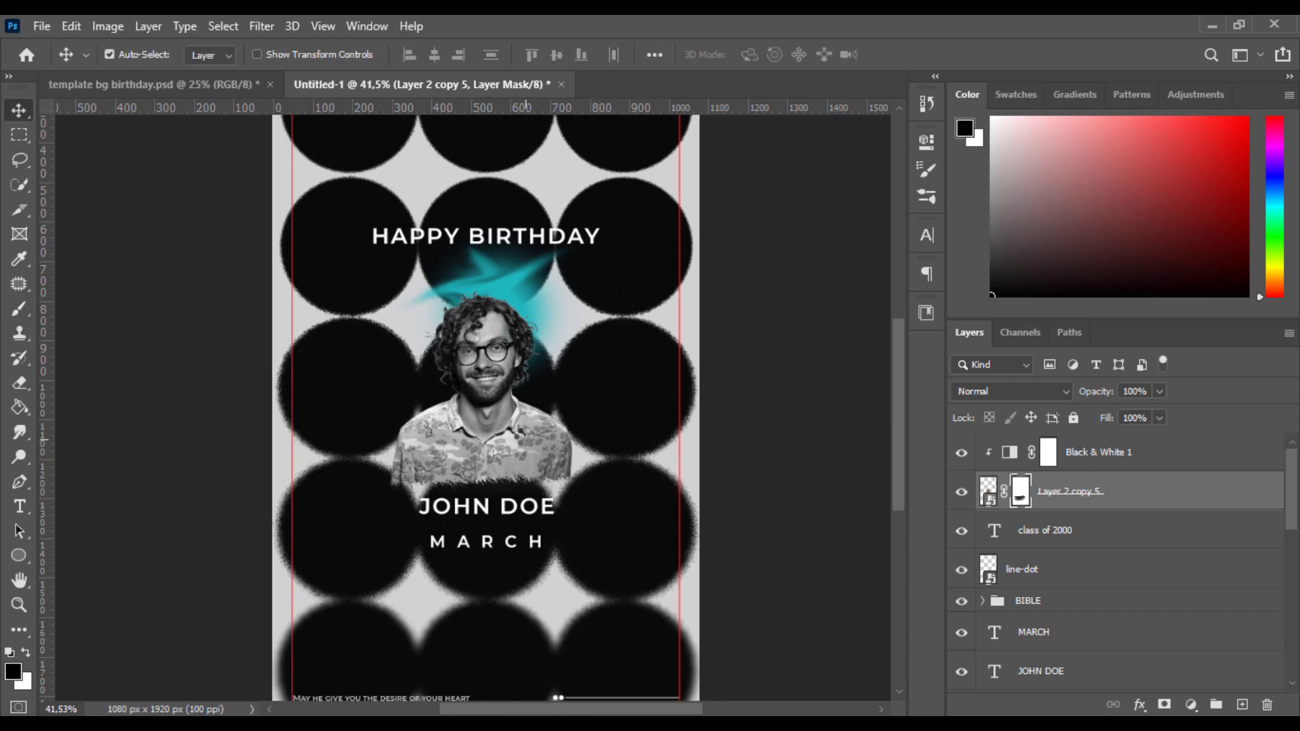
Apply a Motion Blur smart filter to the portrait image at a near-vertical angle with a distance of 117 pixels
left_click(1117, 485)
left_click(262, 25)
mouse_move(339, 238)
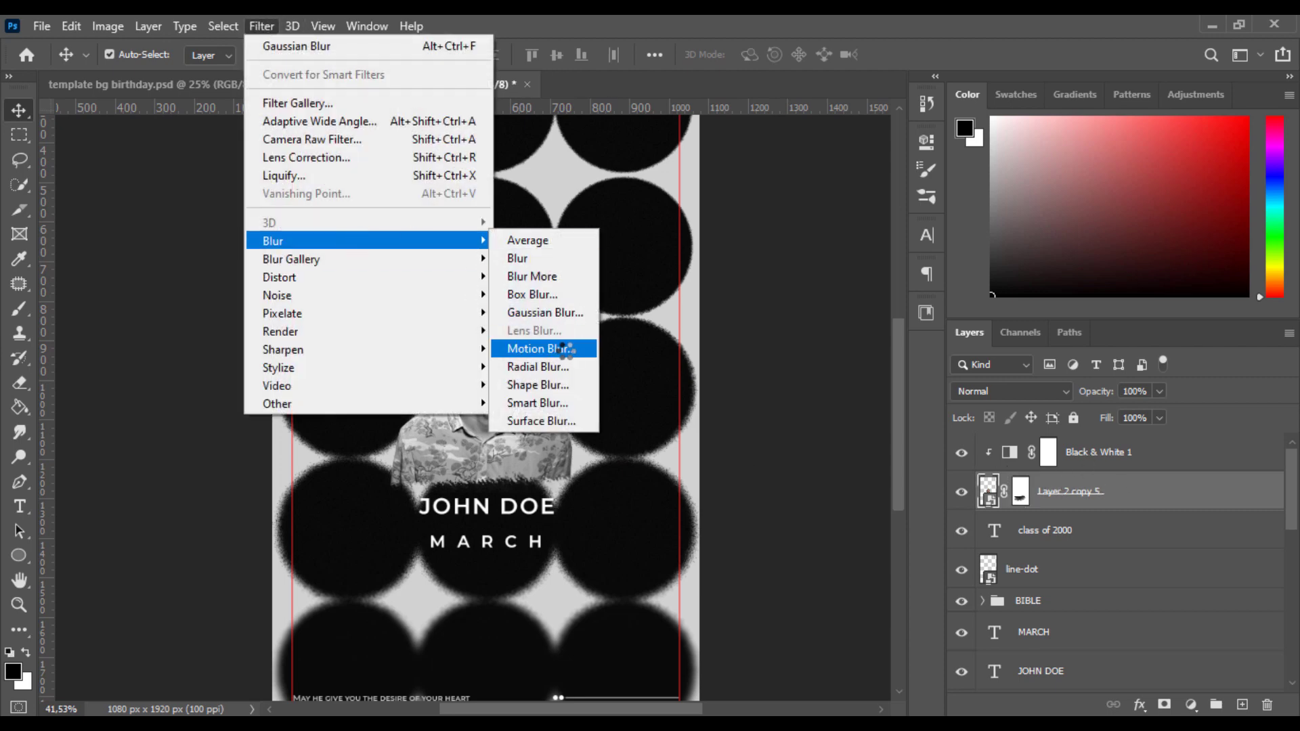
left_click(546, 346)
type("84")
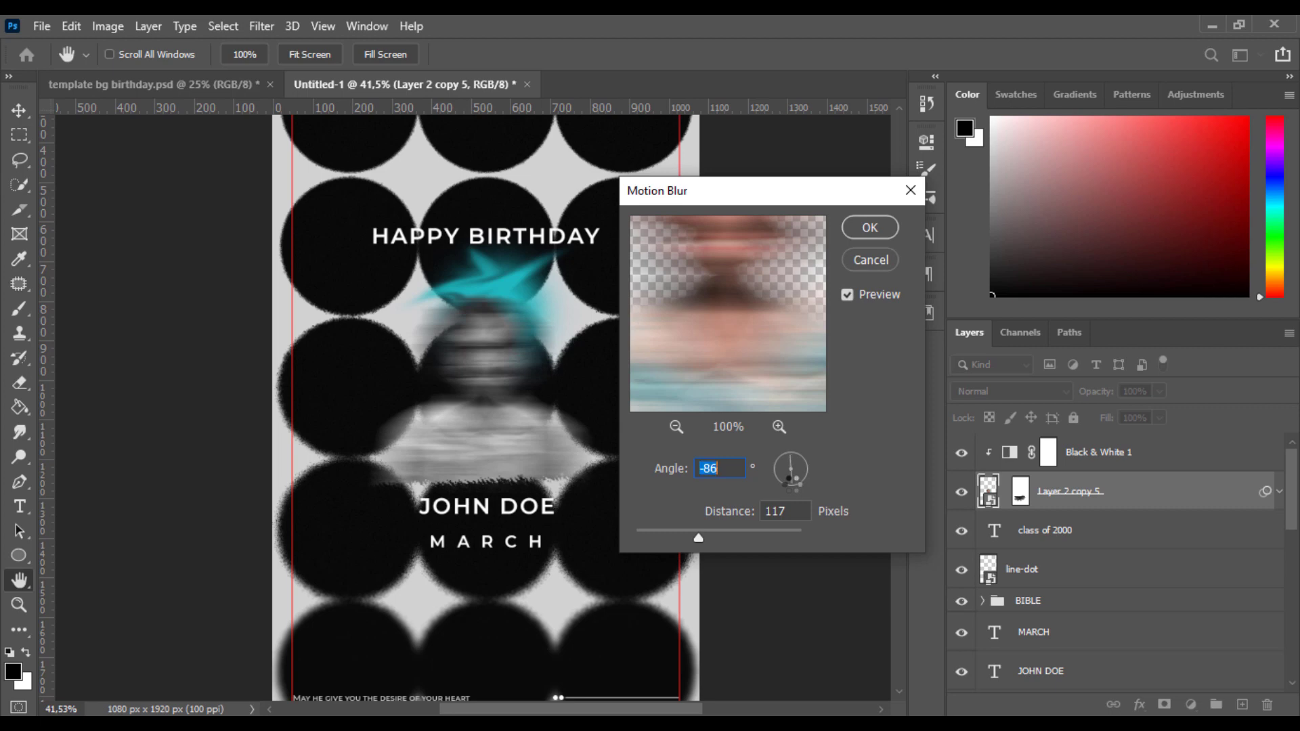
left_click(869, 227)
Delete the portrait's layer mask and fill the smart filter mask with black to hide the motion blur
right_click(1019, 493)
left_click(1060, 534)
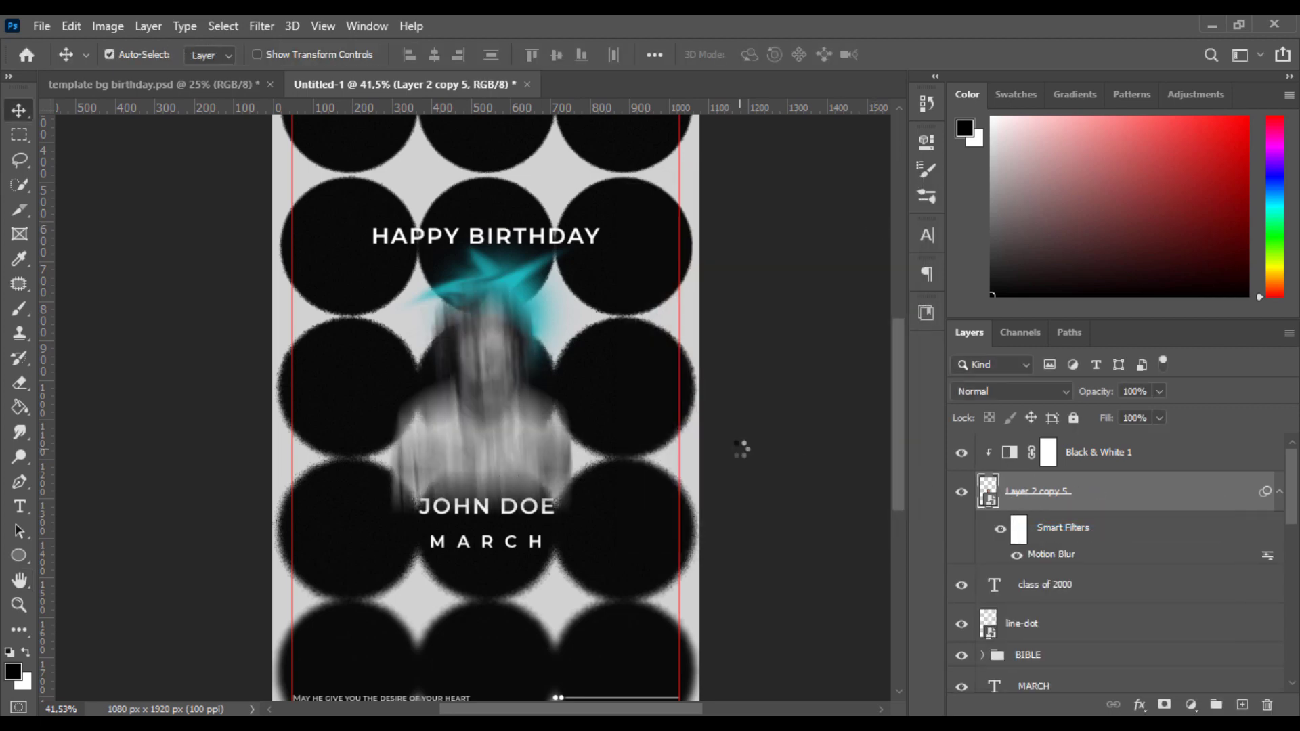
left_click(1021, 526)
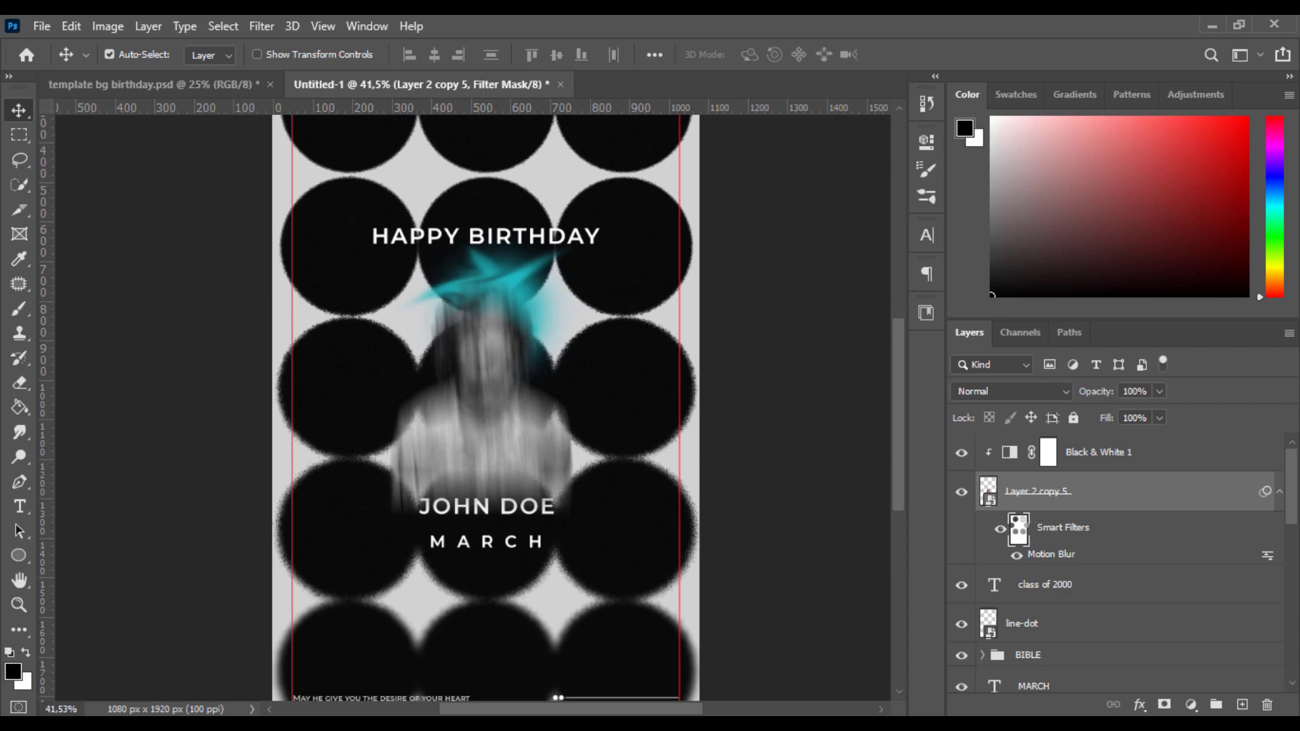
key("x")
key("ctrl+BackSpace")
Paint white with a soft round brush on the filter mask so the motion blur shows along the portrait's lower edge
key("b")
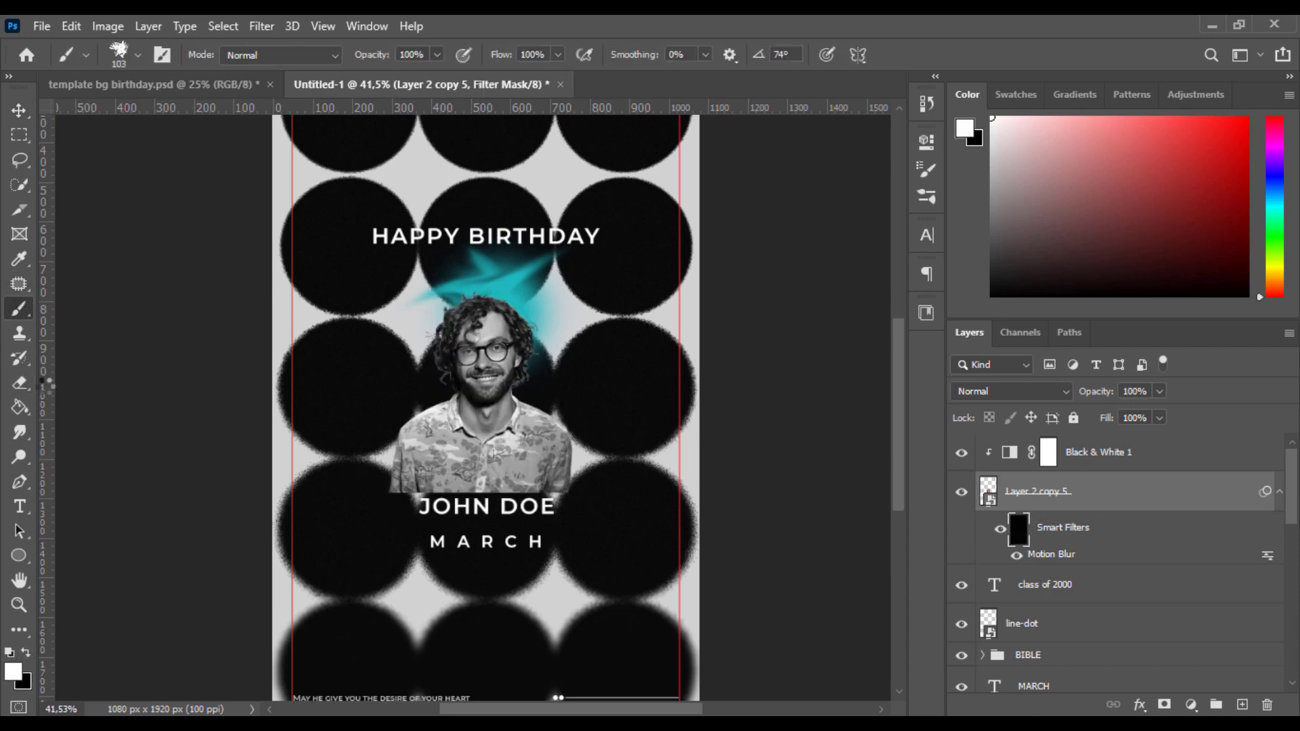
right_click(523, 405)
left_click(617, 535)
mouse_move(378, 501)
left_mouse_down()
mouse_move(611, 505)
mouse_move(328, 510)
mouse_move(607, 506)
mouse_move(448, 492)
left_mouse_up()
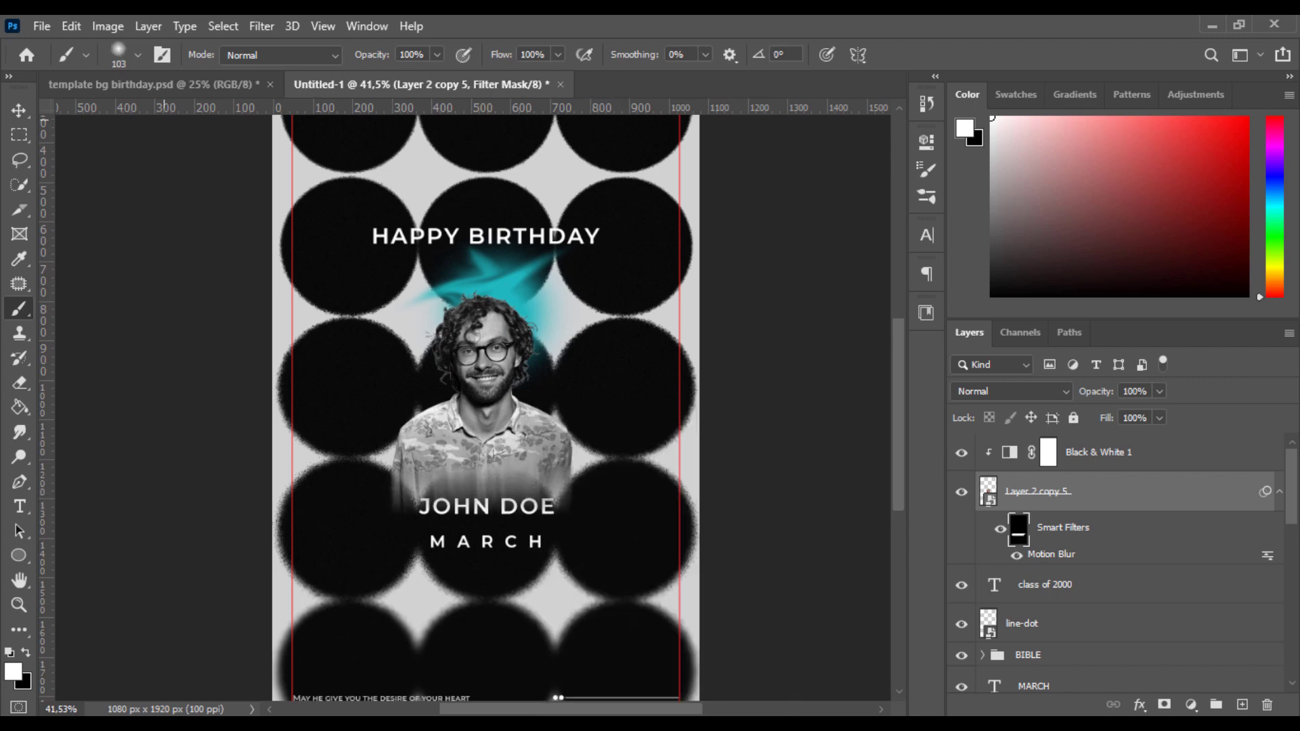
key("v")
key("ctrl+t")
left_click_drag(492, 393, 492, 402)
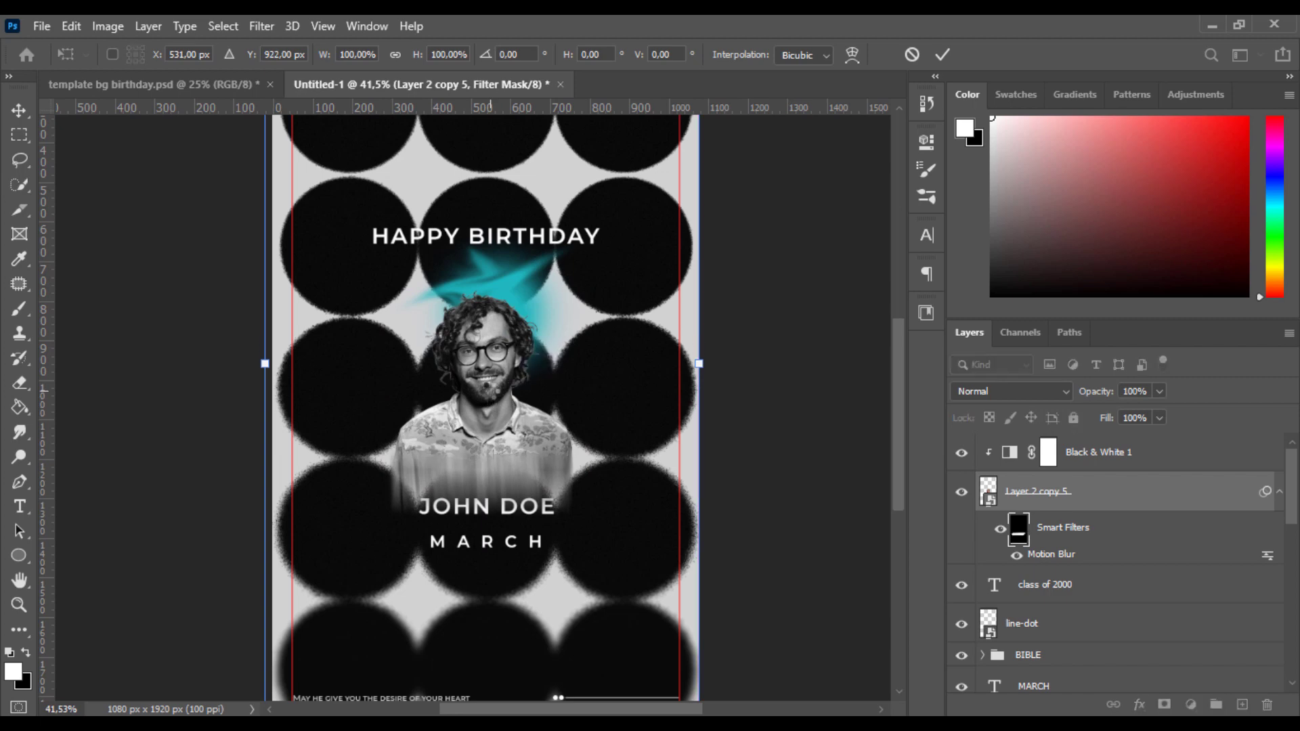
left_click(942, 53)
Move the portrait image slightly up, to X 542 px and Y 1002 px
left_click(989, 490)
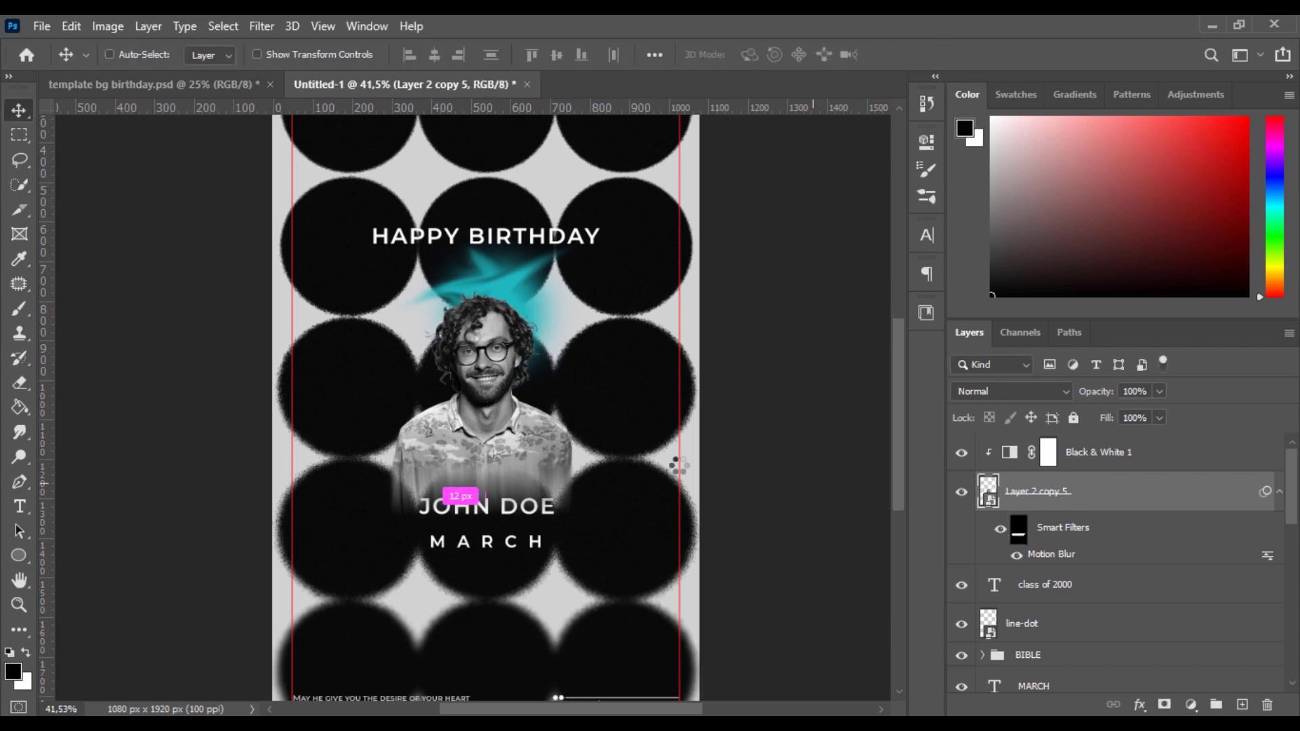
key("ctrl+t")
left_click(641, 310)
left_click_drag(537, 430, 535, 424)
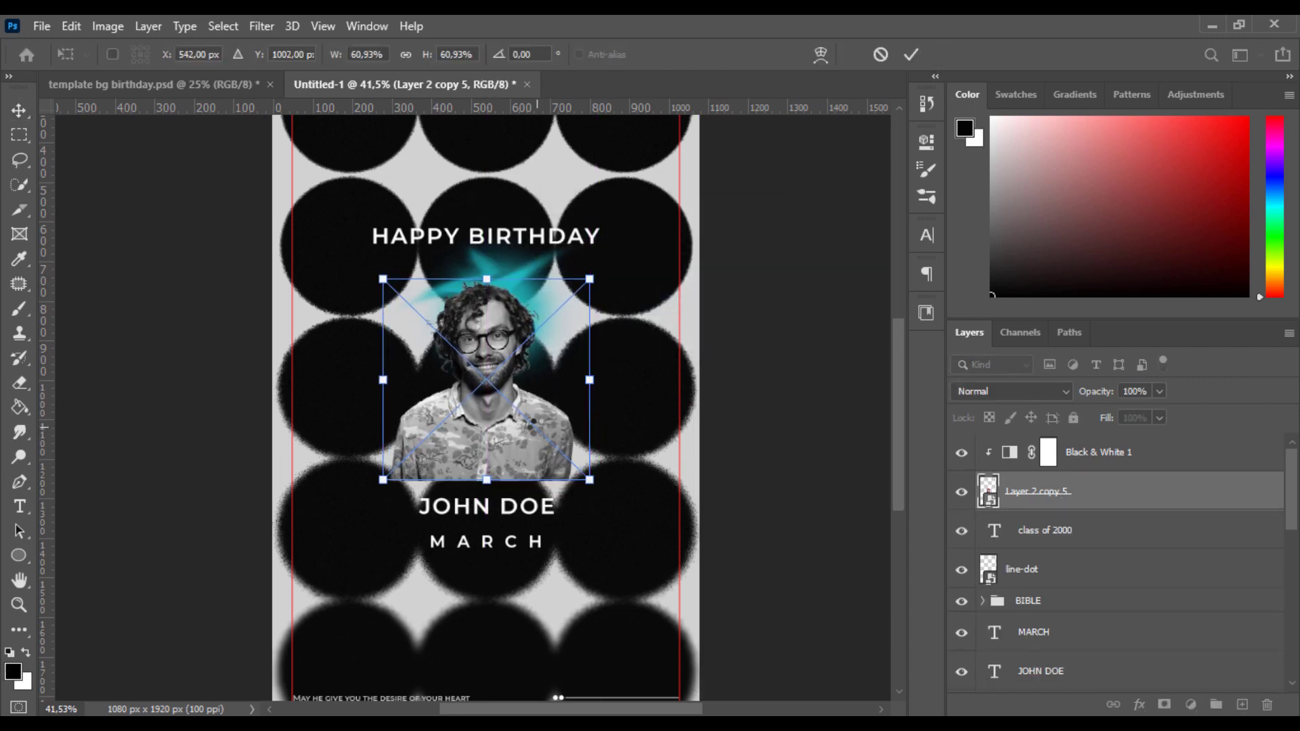
key("Return")
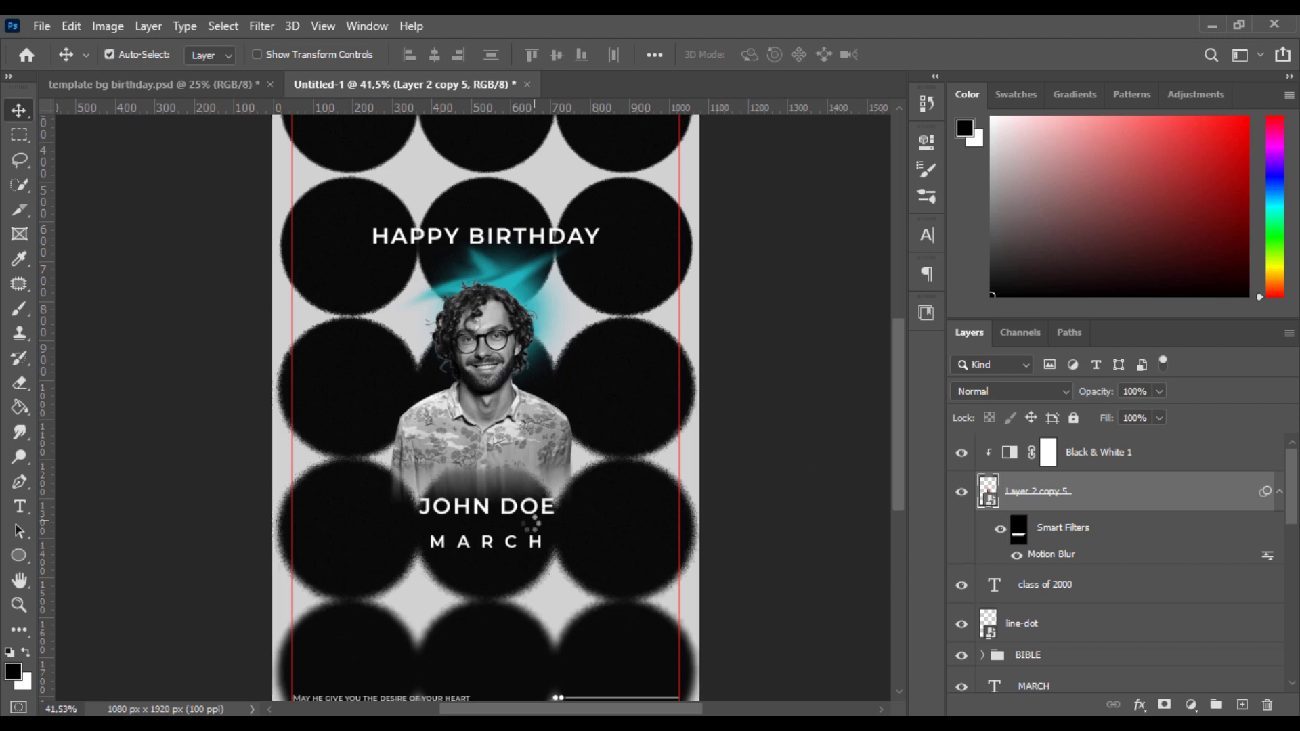
Nudge the name and MARCH texts together down by about 20 px, away from the portrait
left_click(533, 508)
left_click(1059, 641, "shift")
key("Down")
key("Down")
key("Down")
key("Down")
key("Down")
key("Down")
key("Down")
key("Down")
key("Down")
key("Down")
key("Down")
key("Down")
key("Down")
key("Down")
key("Down")
key("Down")
key("Down")
key("Down")
key("Down")
key("Down")
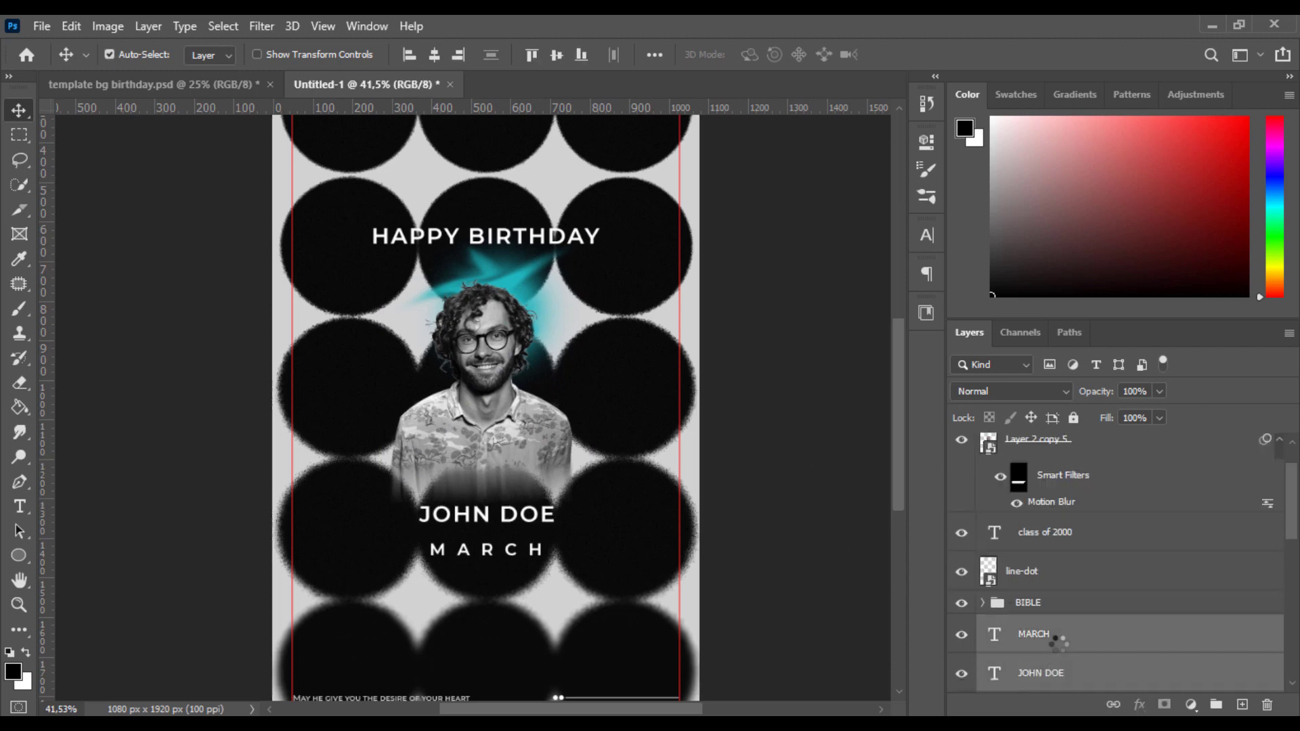
left_click(809, 457)
key("ctrl+0")
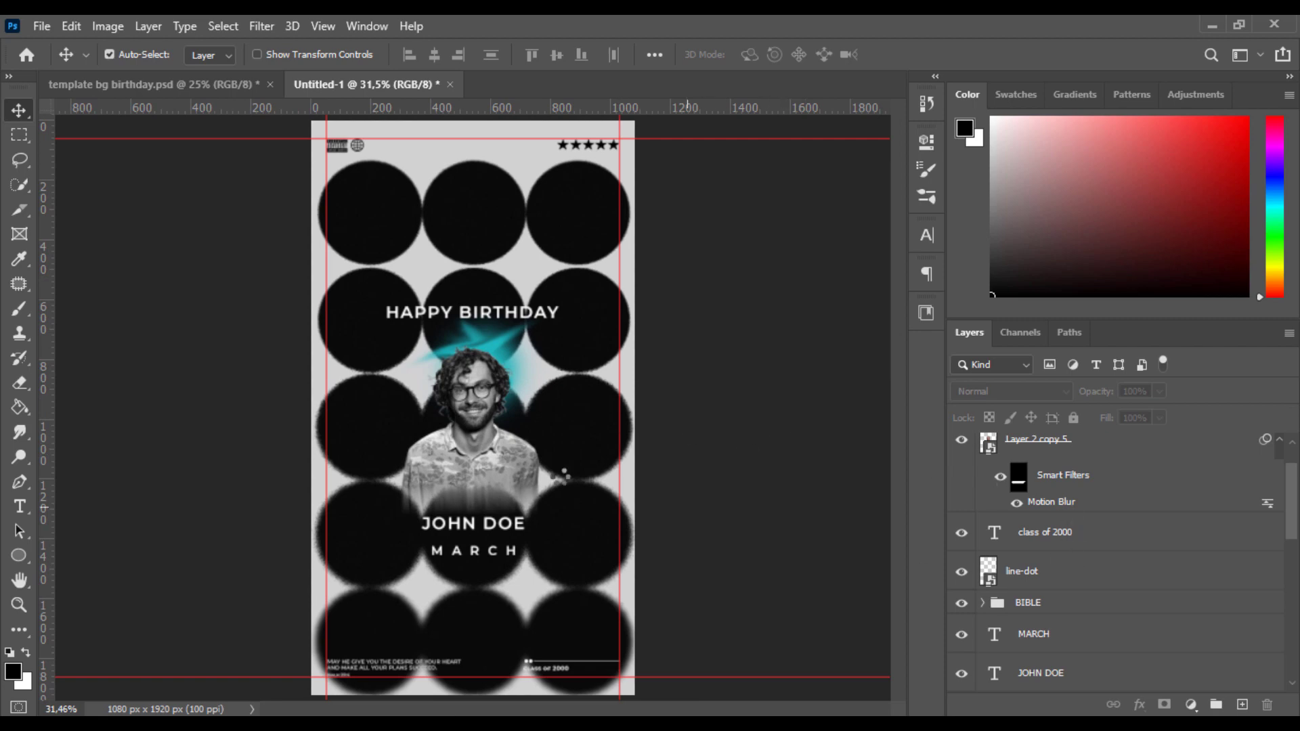
Move the portrait and the turquoise artwork layer together up by 50 px toward the HAPPY BIRTHDAY text
left_click(450, 450)
scroll(1079, 483, "up", 1)
scroll(1054, 622, "down", 6)
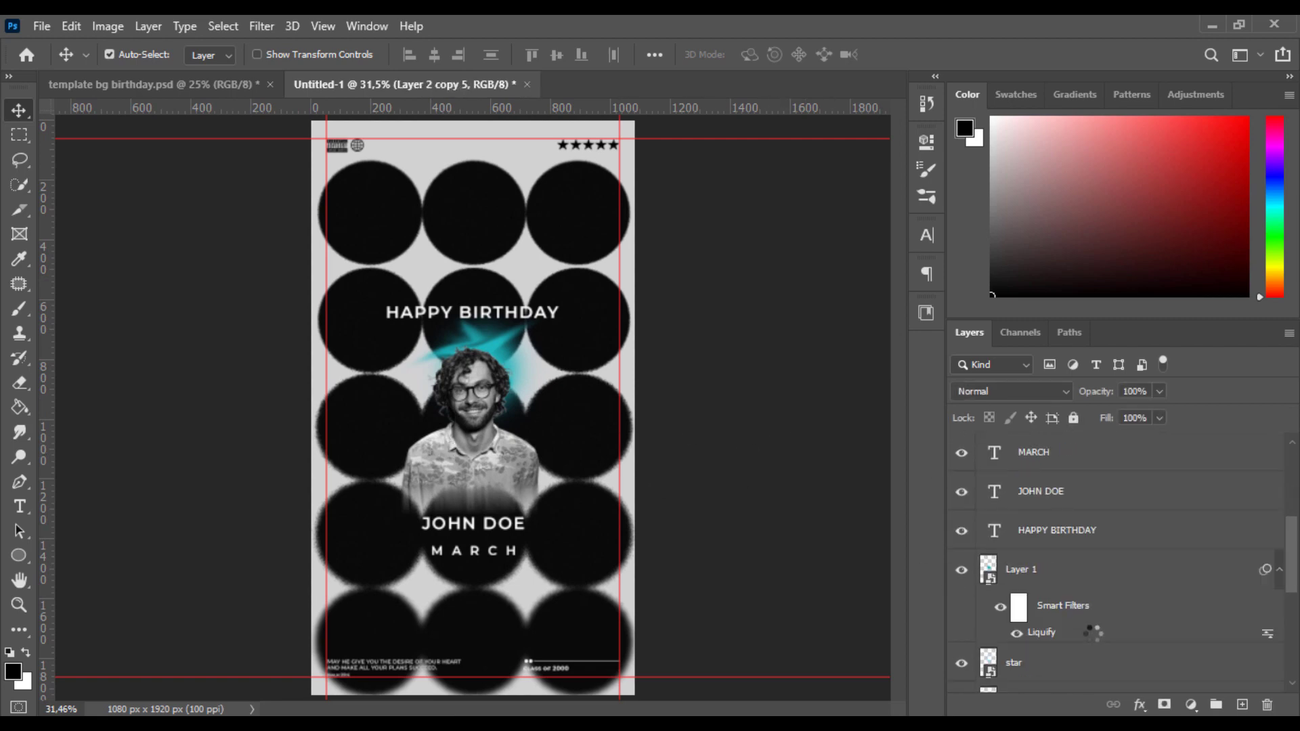
left_click(1054, 566, "ctrl")
key("shift+Up")
key("shift+Up")
key("shift+Up")
key("shift+Up")
key("shift+Up")
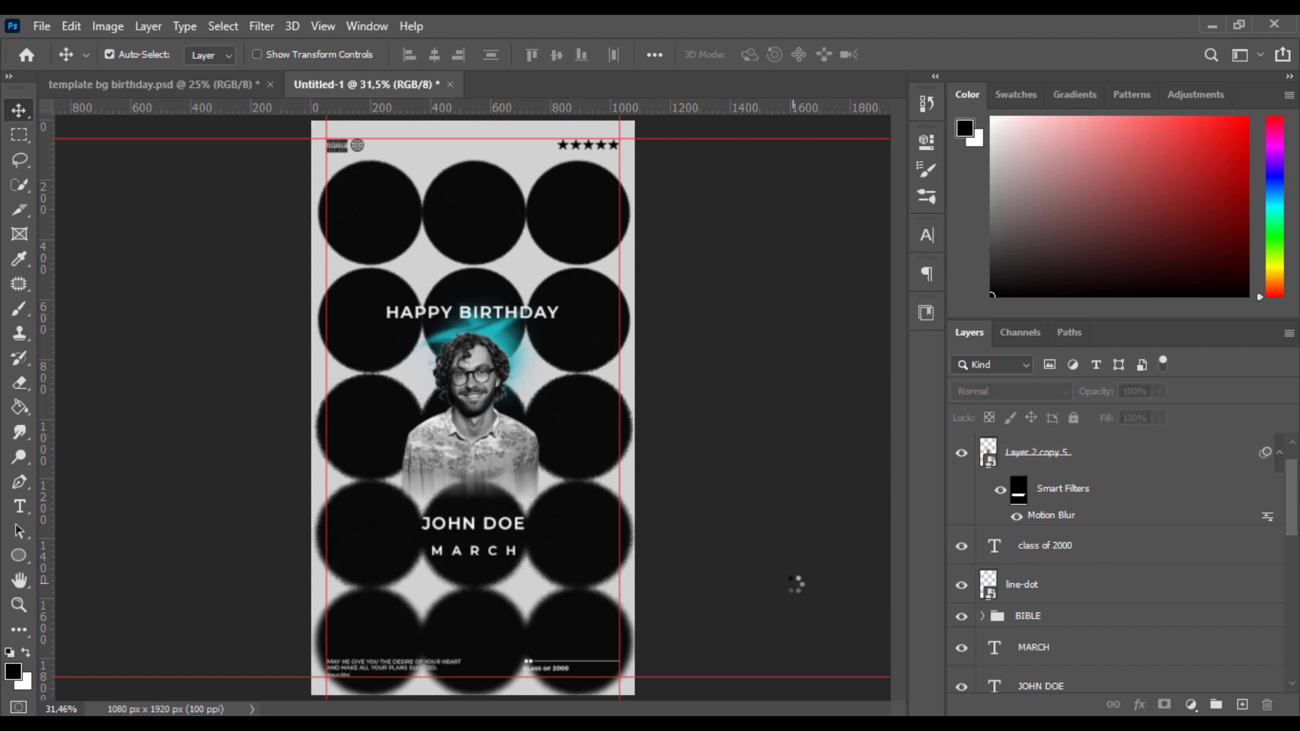
Add a layer mask to the portrait and paint black with a 243 px soft round brush to fade its lower edge above the name
left_click(1068, 494)
left_click(1165, 705)
key("b")
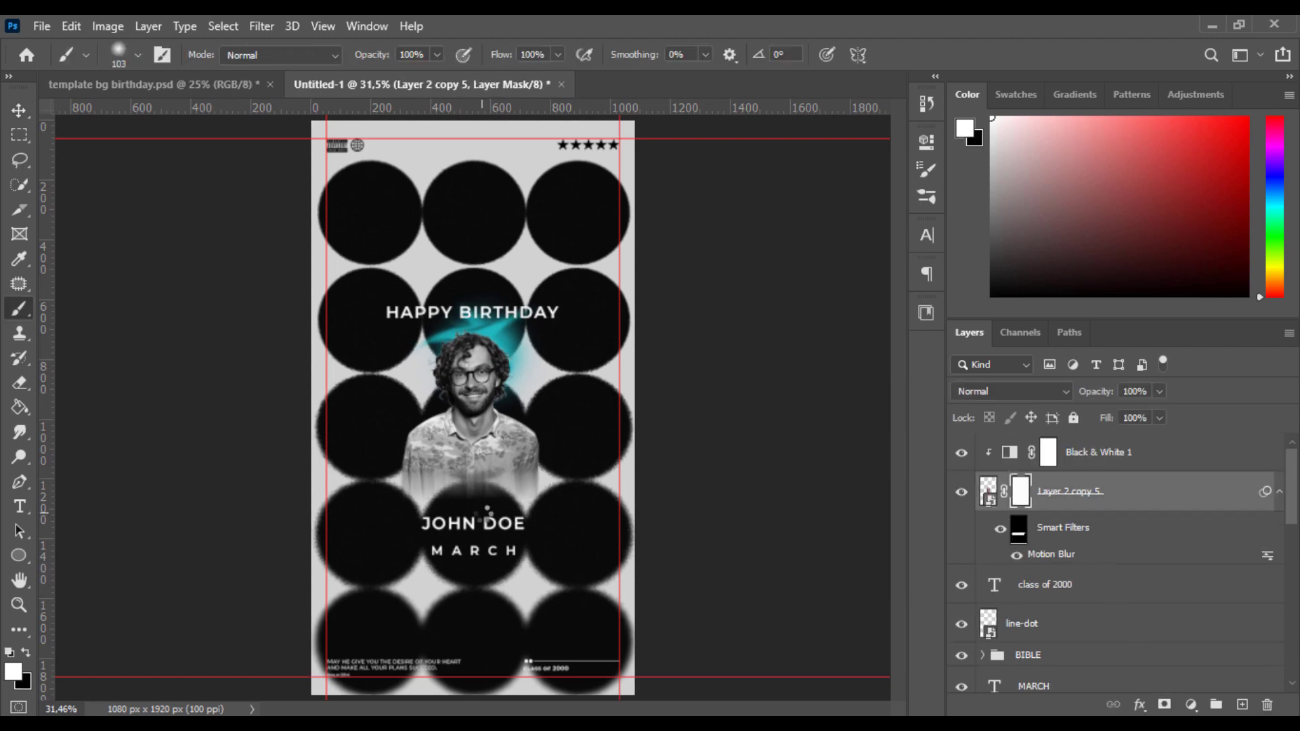
right_click(493, 520, "alt")
key("x")
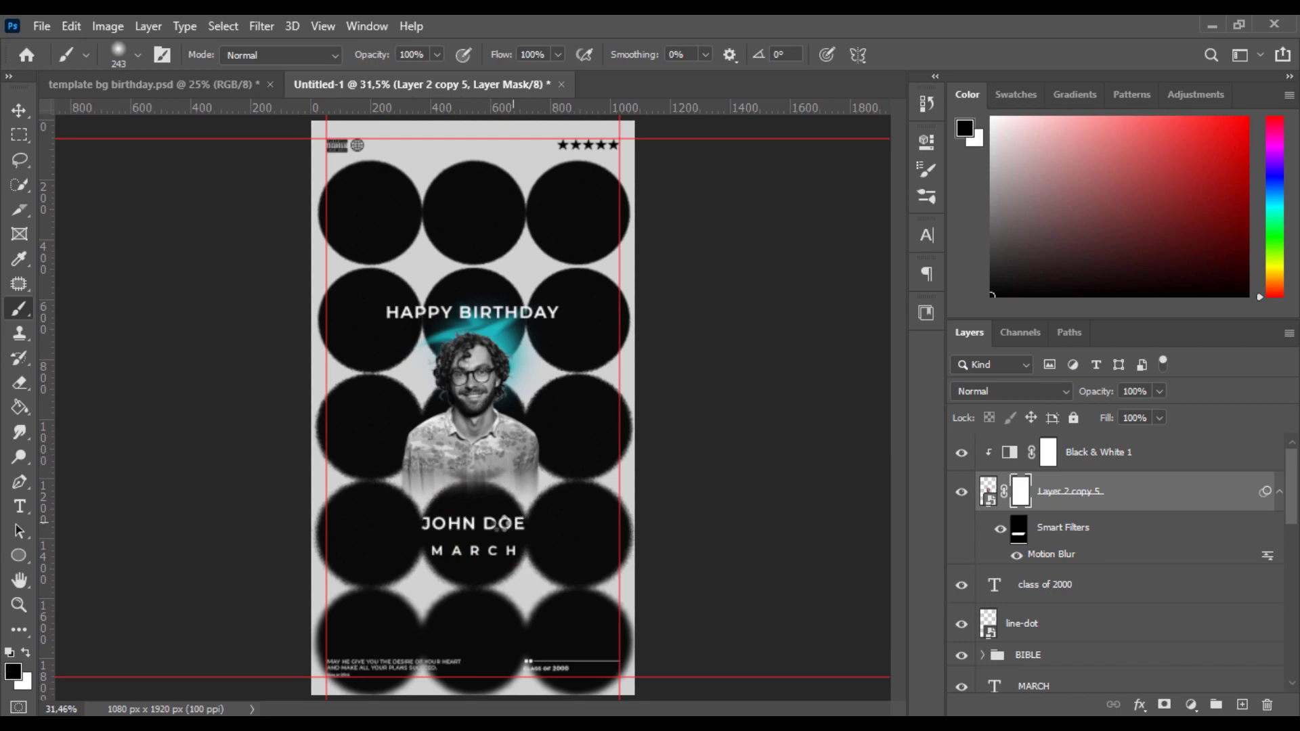
key("v")
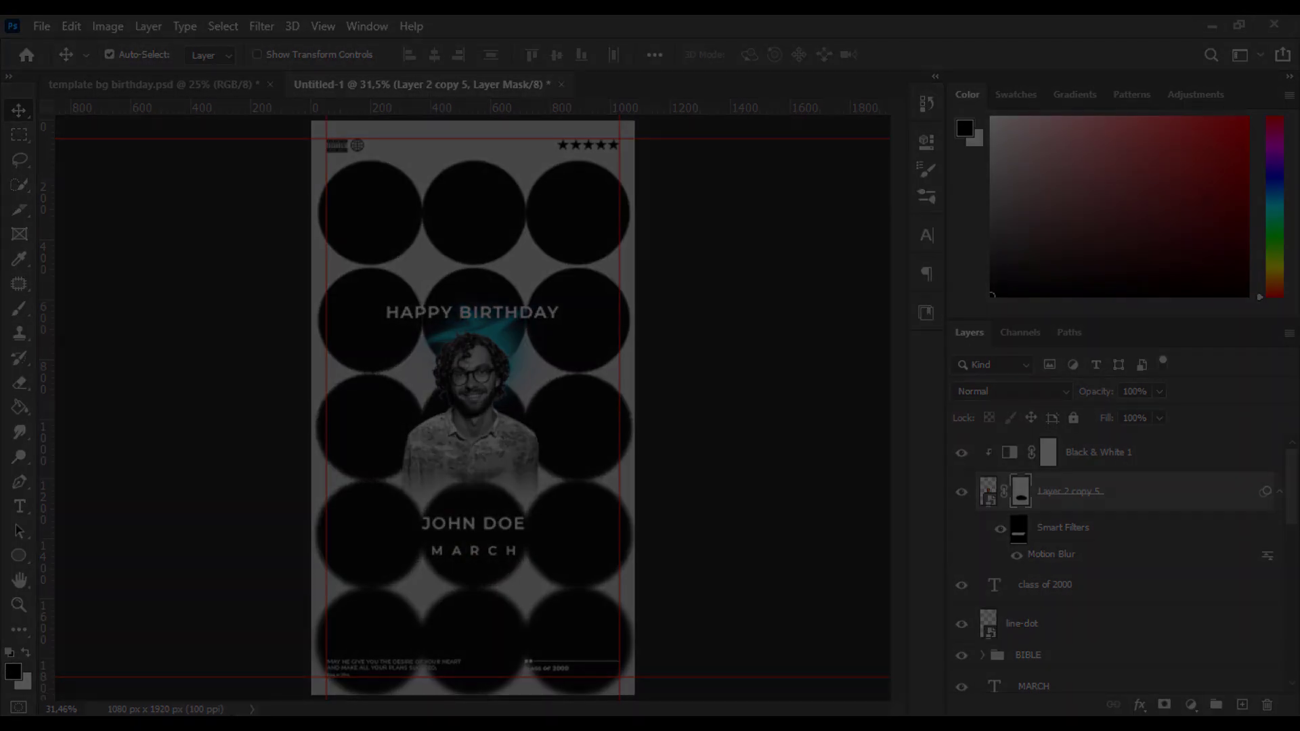